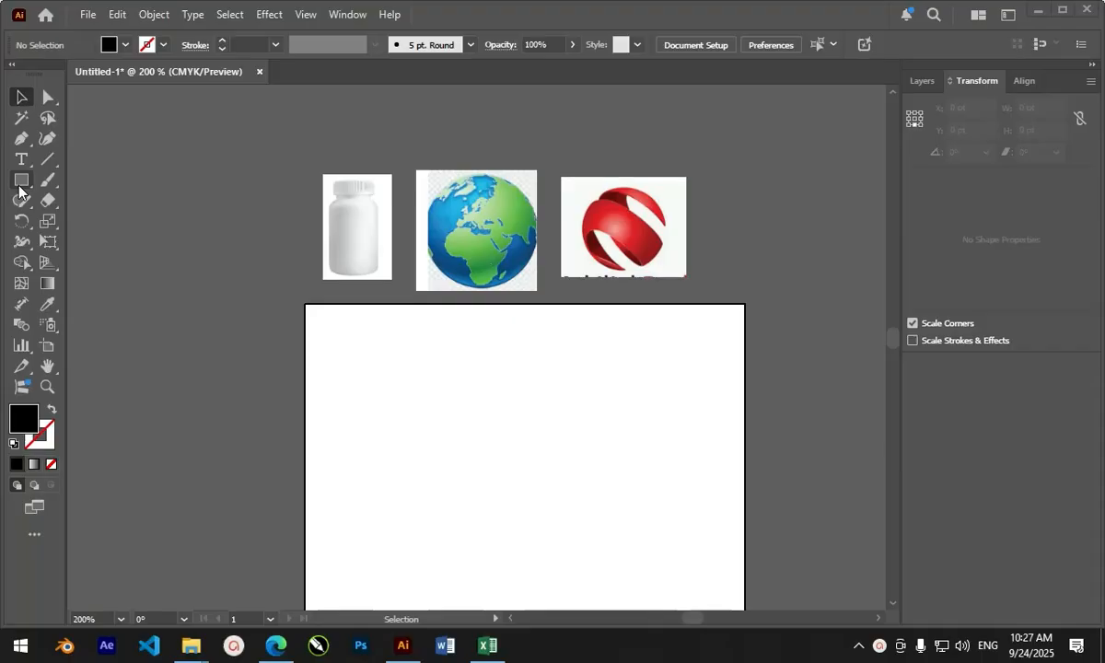
# - Draw a black circle about 172 pt in diameter and place it on the pasteboard left of the artboard's upper corner
pyautogui.click(21, 182)
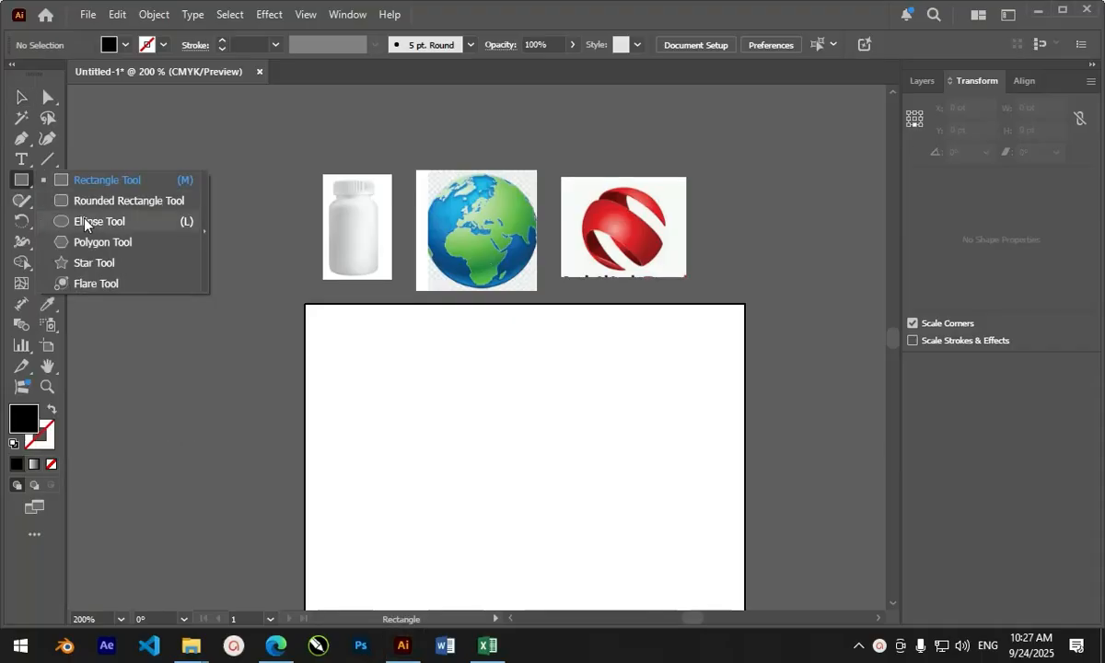
pyautogui.click(85, 222)
pyautogui.moveTo(175, 333); pyautogui.dragTo(224, 455)
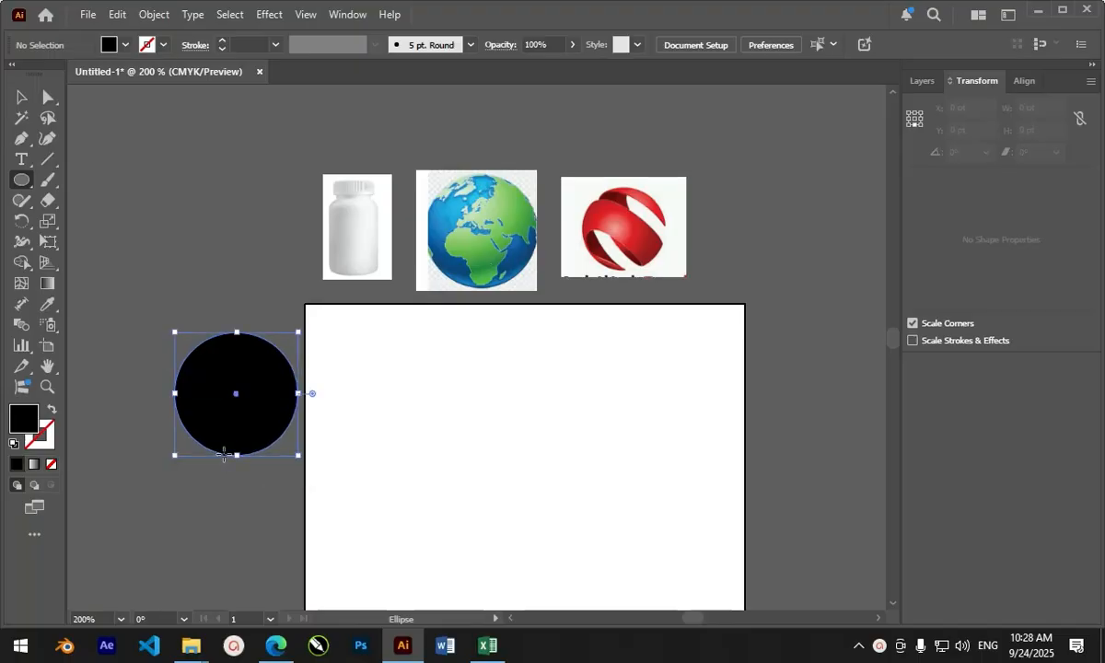
pyautogui.click(21, 97)
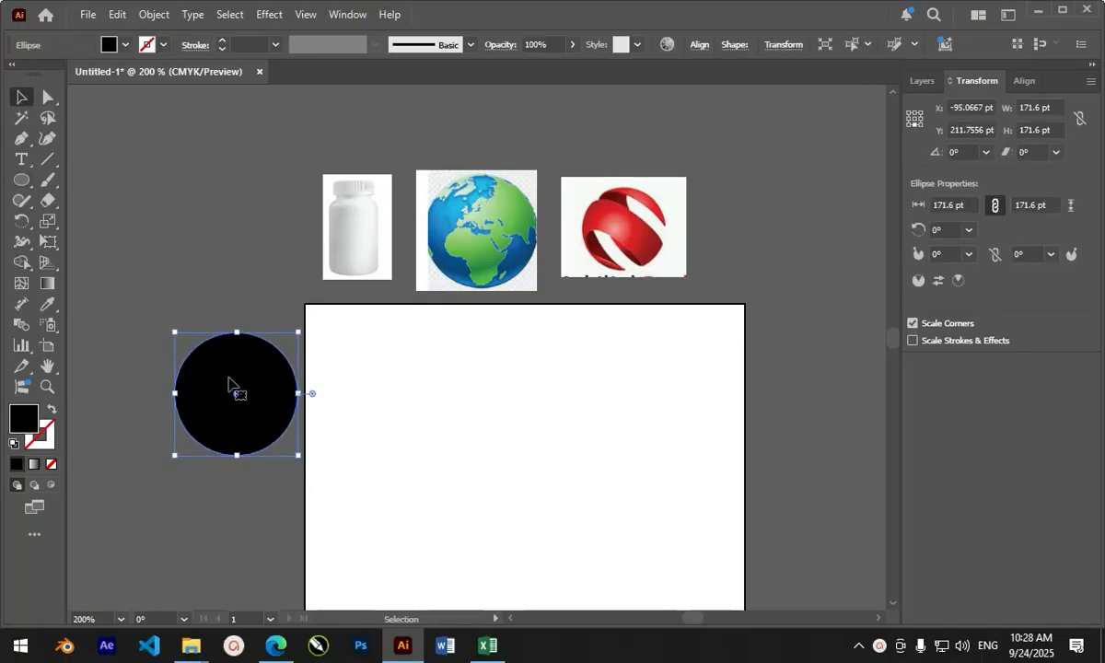
pyautogui.moveTo(229, 383); pyautogui.dragTo(187, 354)
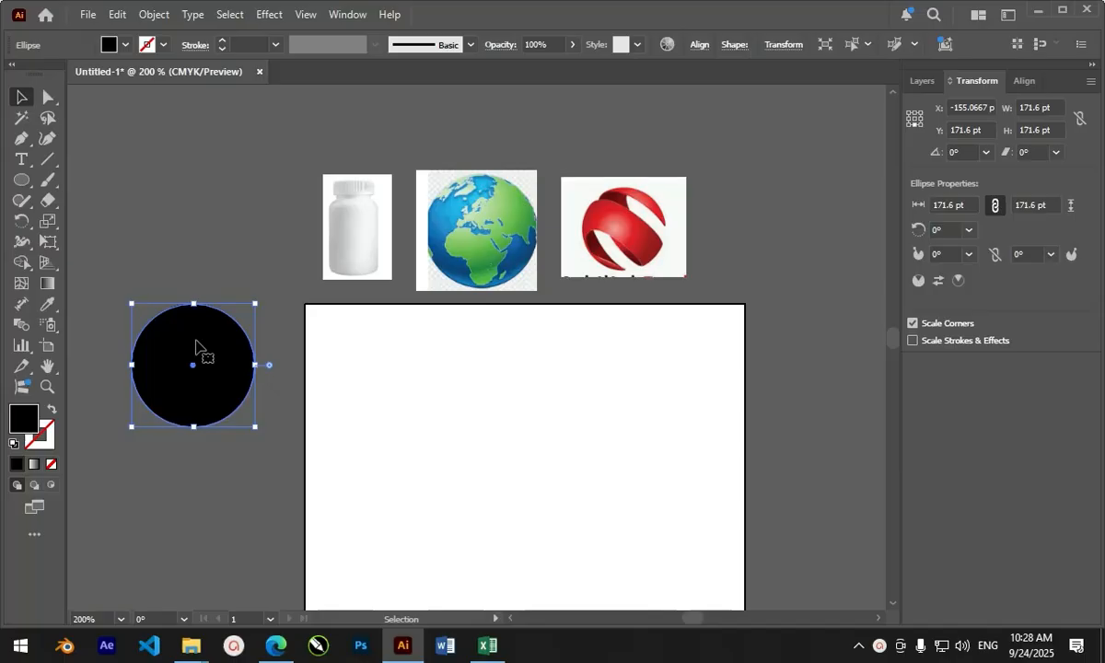
# - Cut the circle in half with Scissors at its top and bottom anchor points and delete the right half
pyautogui.press('c')
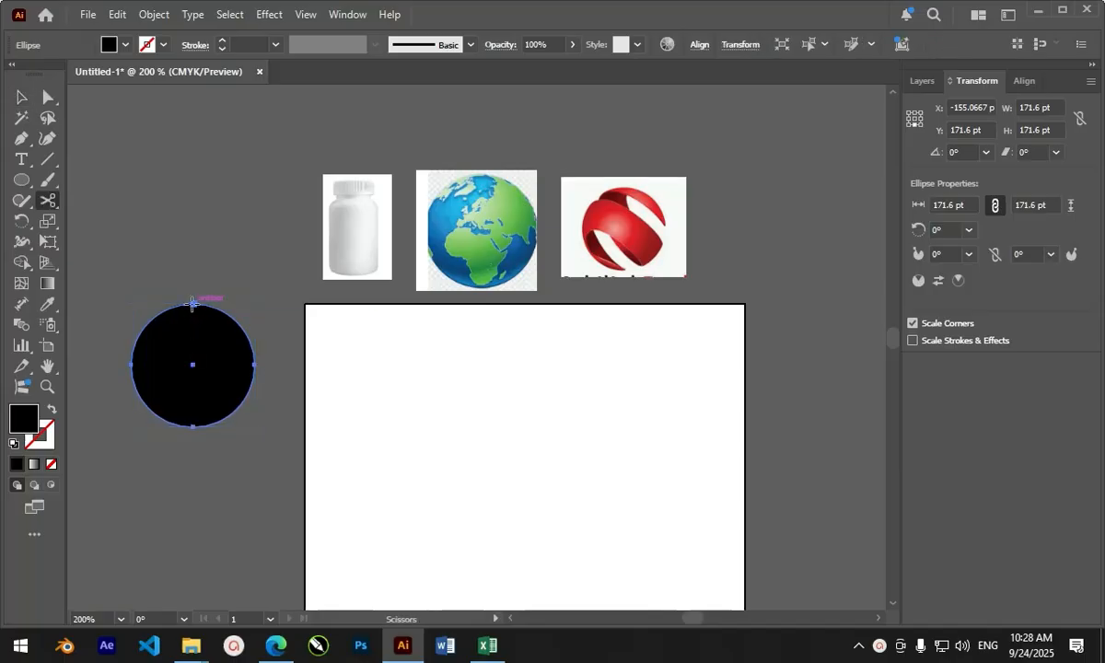
pyautogui.click(192, 303)
pyautogui.click(192, 425)
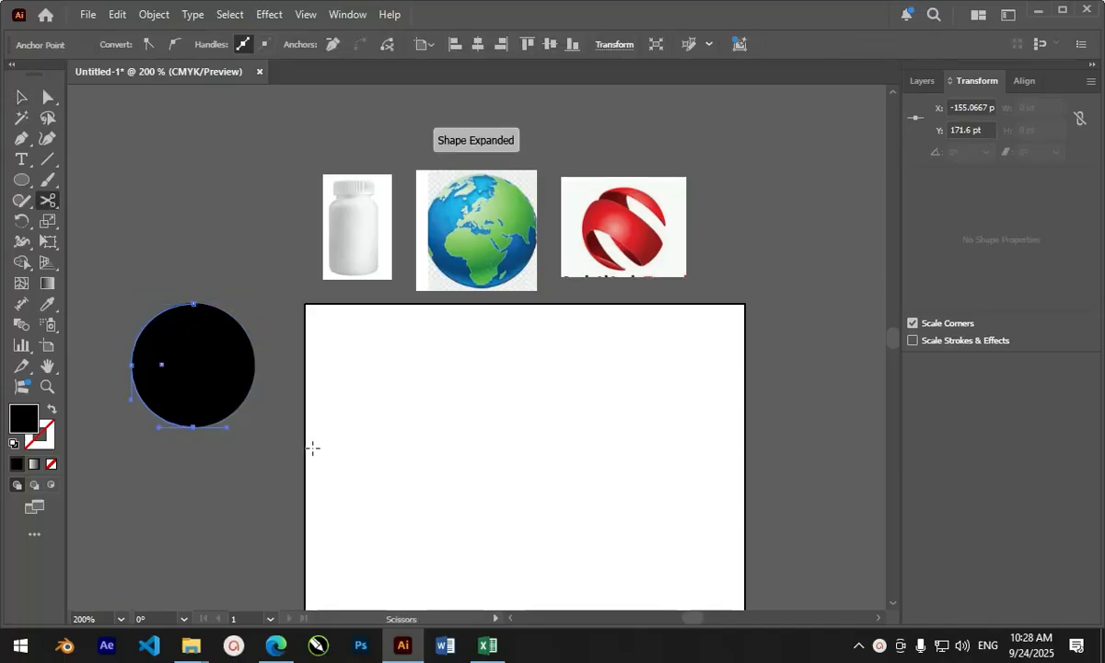
pyautogui.press('v')
pyautogui.moveTo(243, 341); pyautogui.dragTo(292, 354)
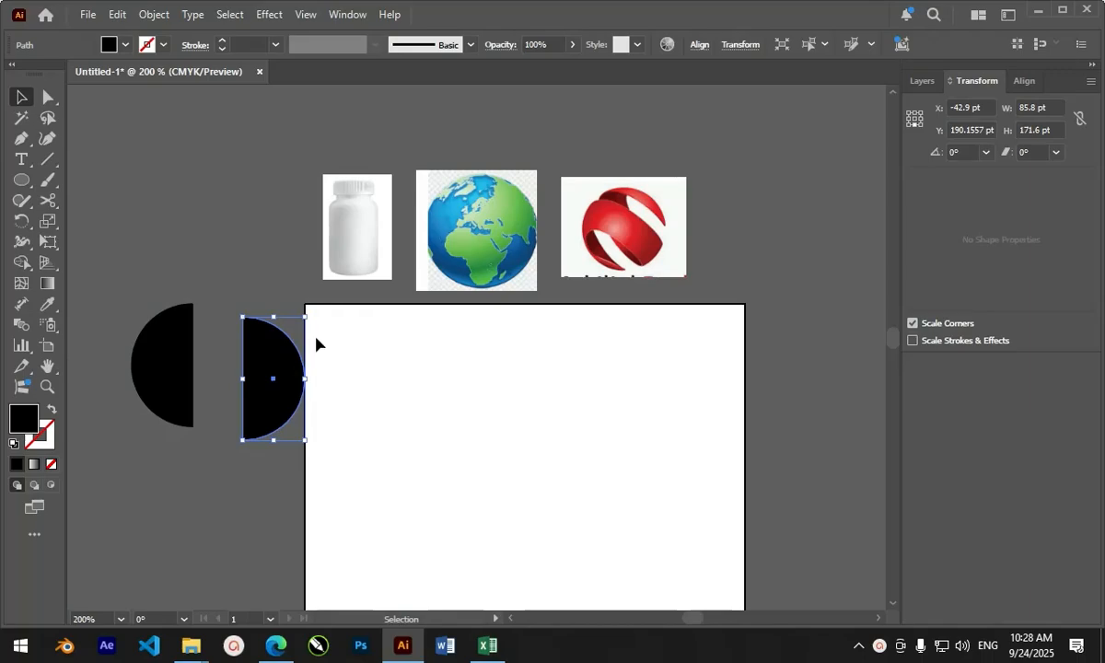
pyautogui.press('Delete')
# - Fill the remaining half circle with the red swatch and reposition it beside the artboard
pyautogui.moveTo(146, 351); pyautogui.dragTo(173, 388)
pyautogui.click(127, 44)
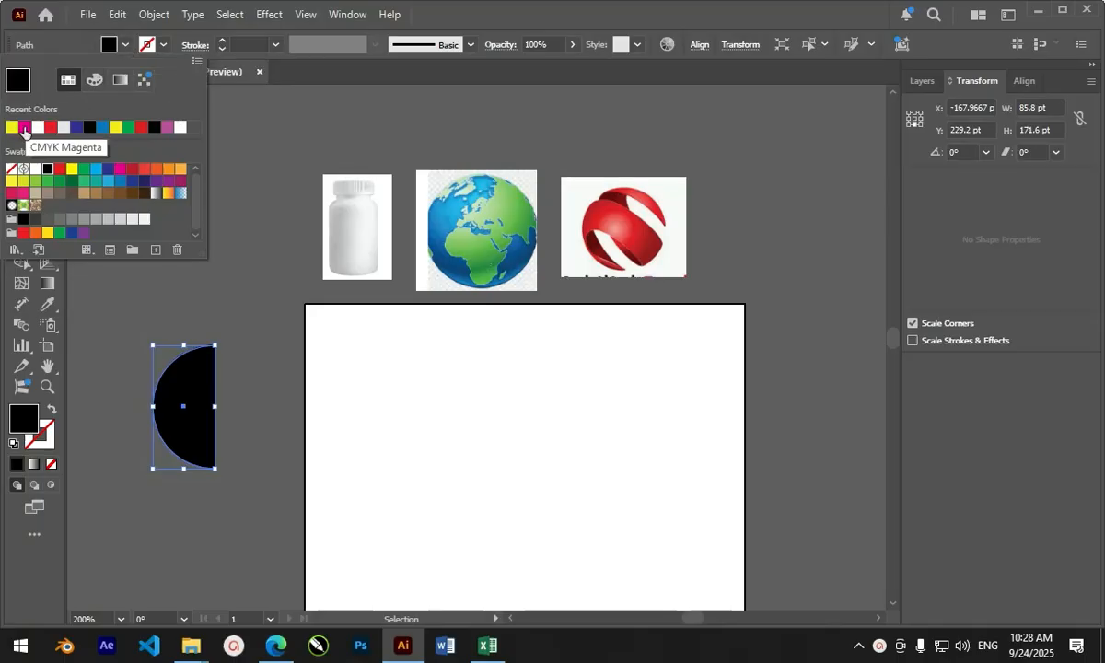
pyautogui.click(59, 169)
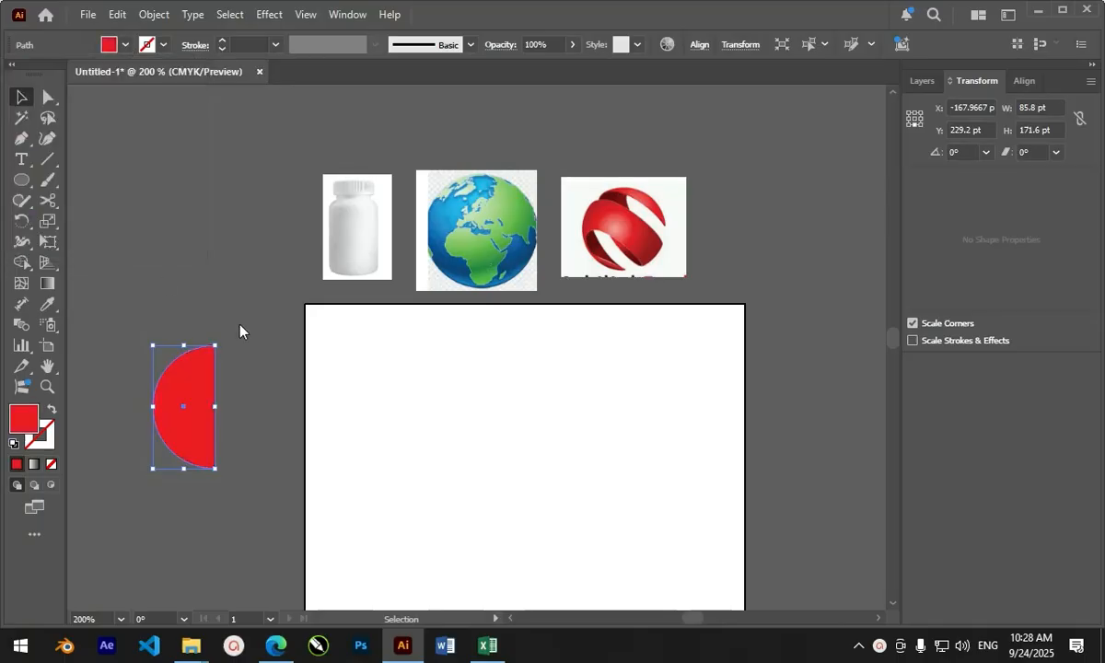
pyautogui.moveTo(207, 395); pyautogui.dragTo(232, 384)
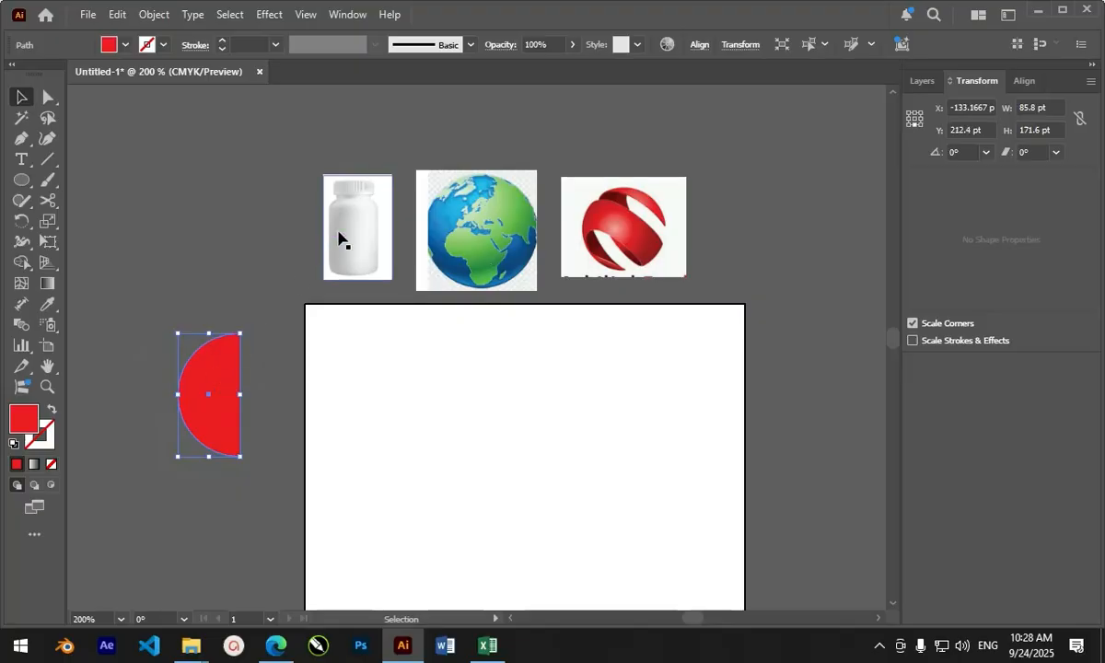
# - Start a 3D Revolve (Classic) effect on the red half circle and revolve it from the Right Edge
pyautogui.click(269, 17)
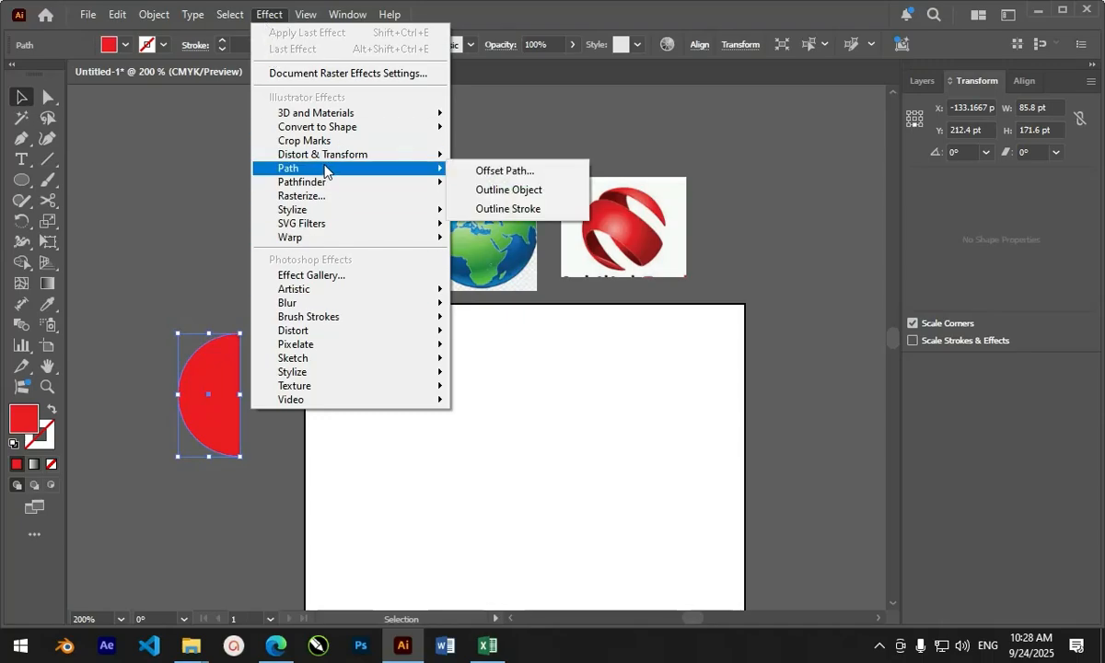
pyautogui.moveTo(331, 163)
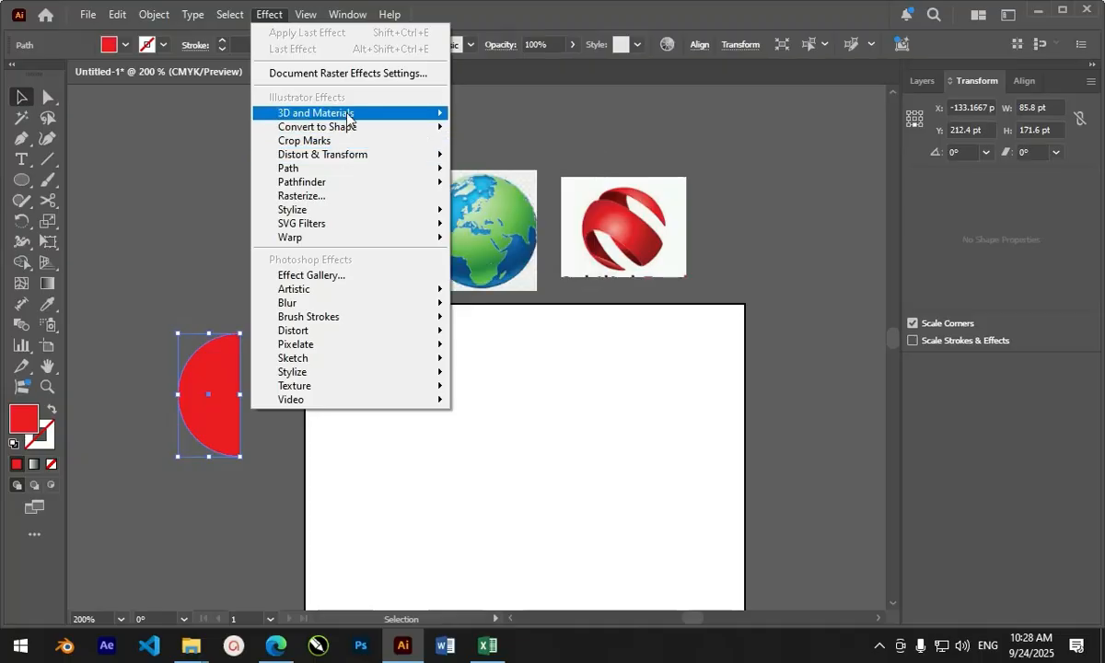
pyautogui.moveTo(323, 113)
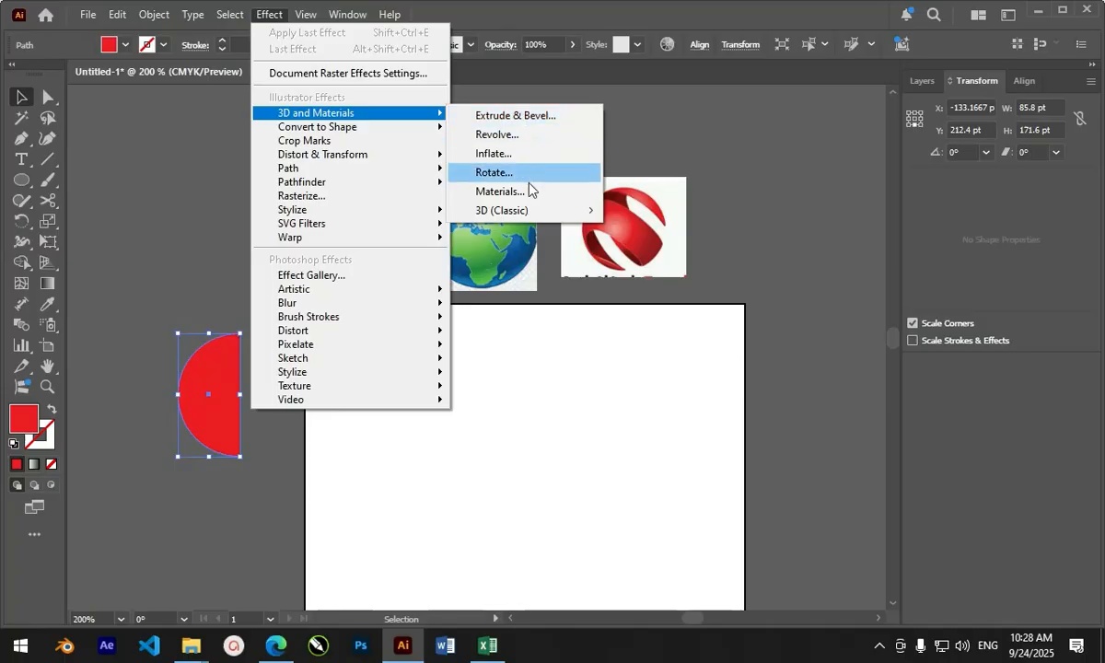
pyautogui.moveTo(553, 213)
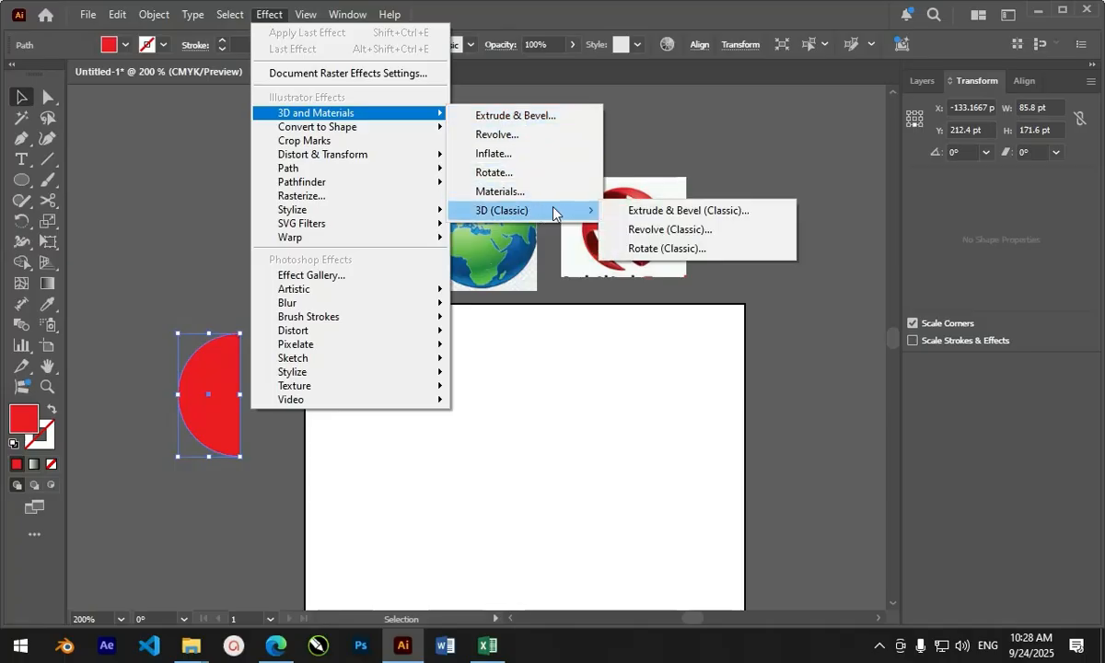
pyautogui.click(664, 230)
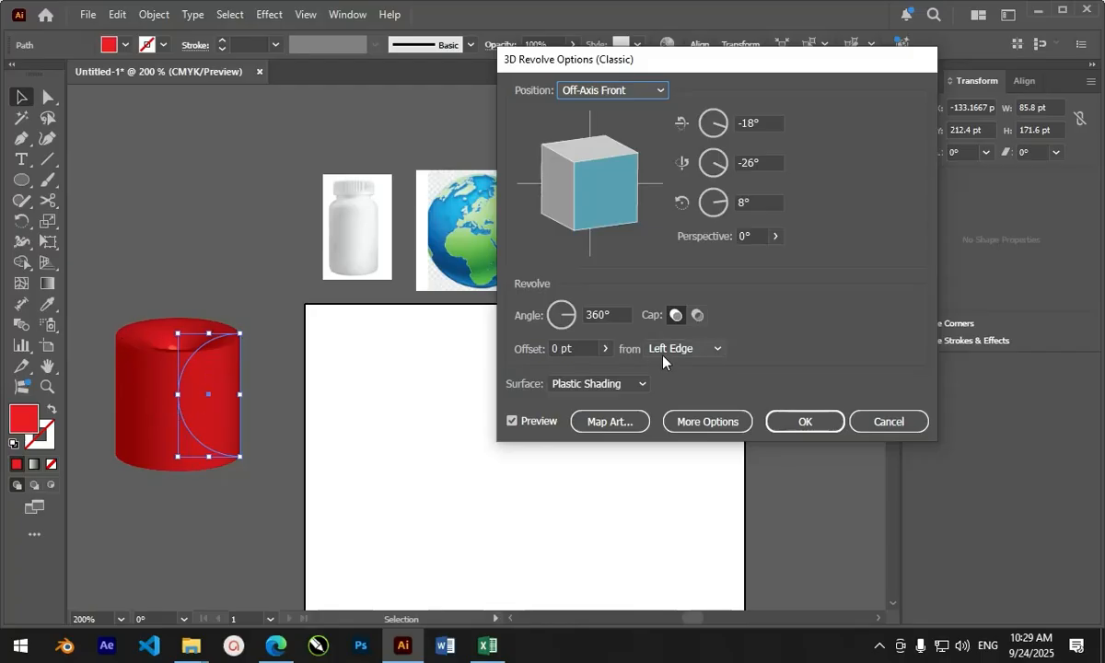
pyautogui.click(714, 349)
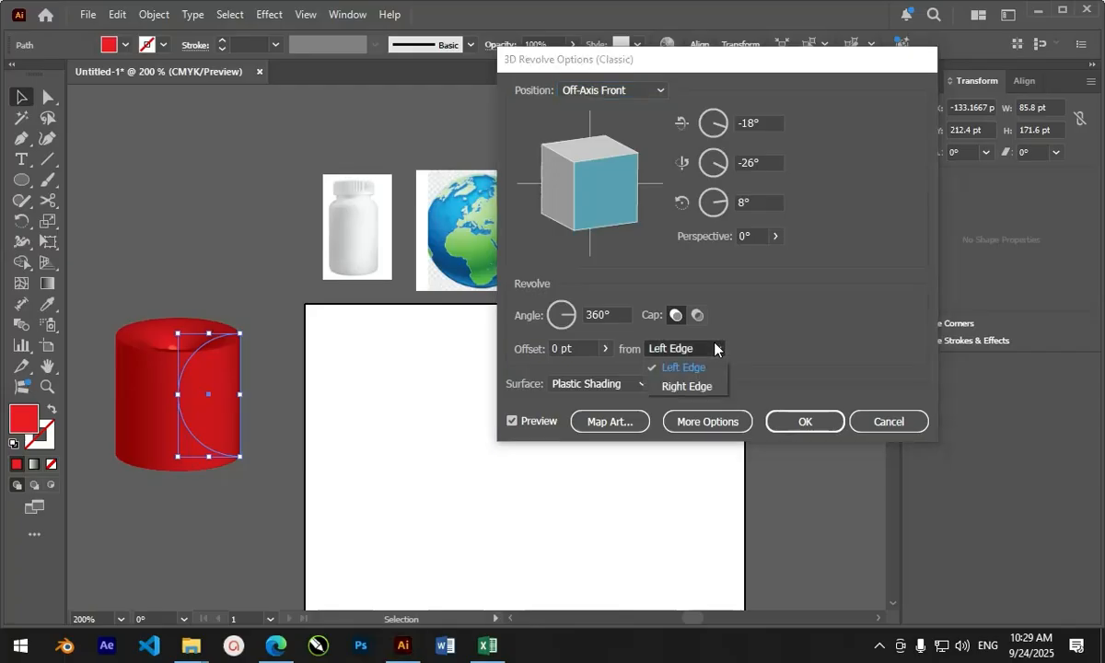
pyautogui.click(686, 387)
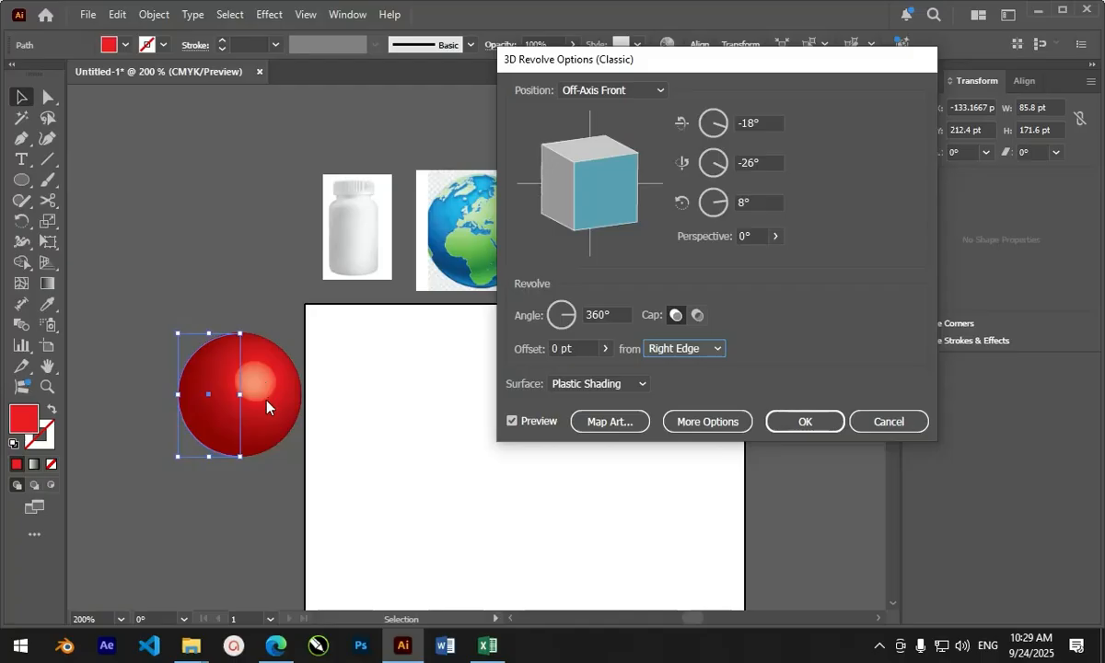
# - Move the revolve's light to the top of the sphere and add a second light at its lower right
pyautogui.click(708, 422)
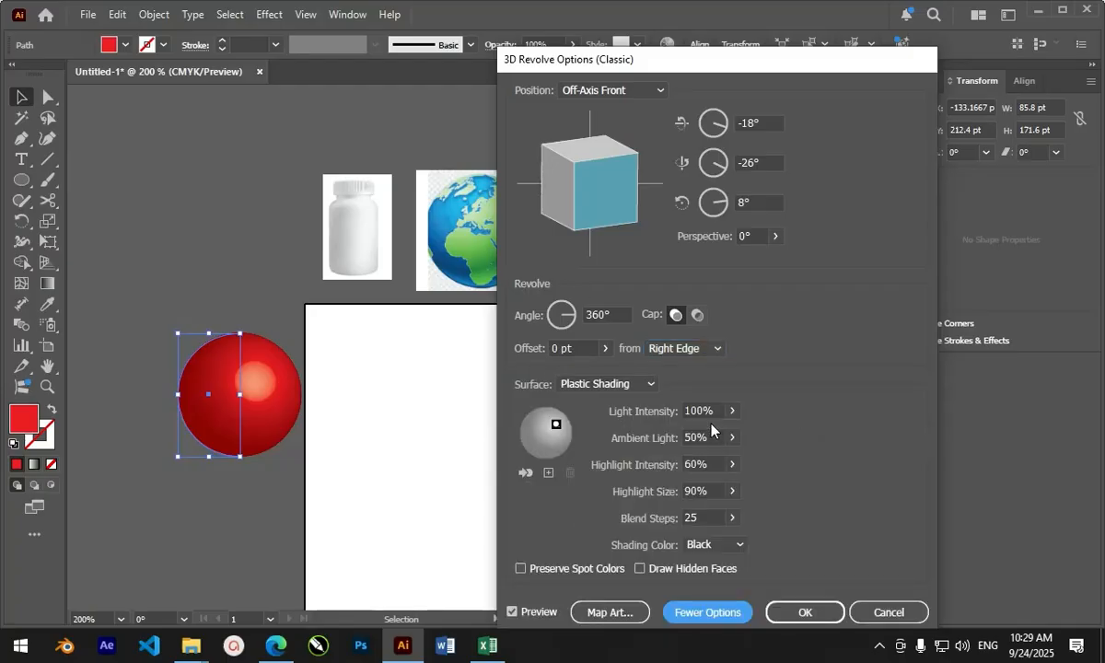
pyautogui.moveTo(556, 425)
pyautogui.mouseDown()
pyautogui.moveTo(539, 398)
pyautogui.moveTo(549, 420)
pyautogui.moveTo(559, 423)
pyautogui.moveTo(562, 401)
pyautogui.moveTo(553, 413)
pyautogui.moveTo(550, 397)
pyautogui.moveTo(583, 418)
pyautogui.moveTo(551, 411)
pyautogui.mouseUp()
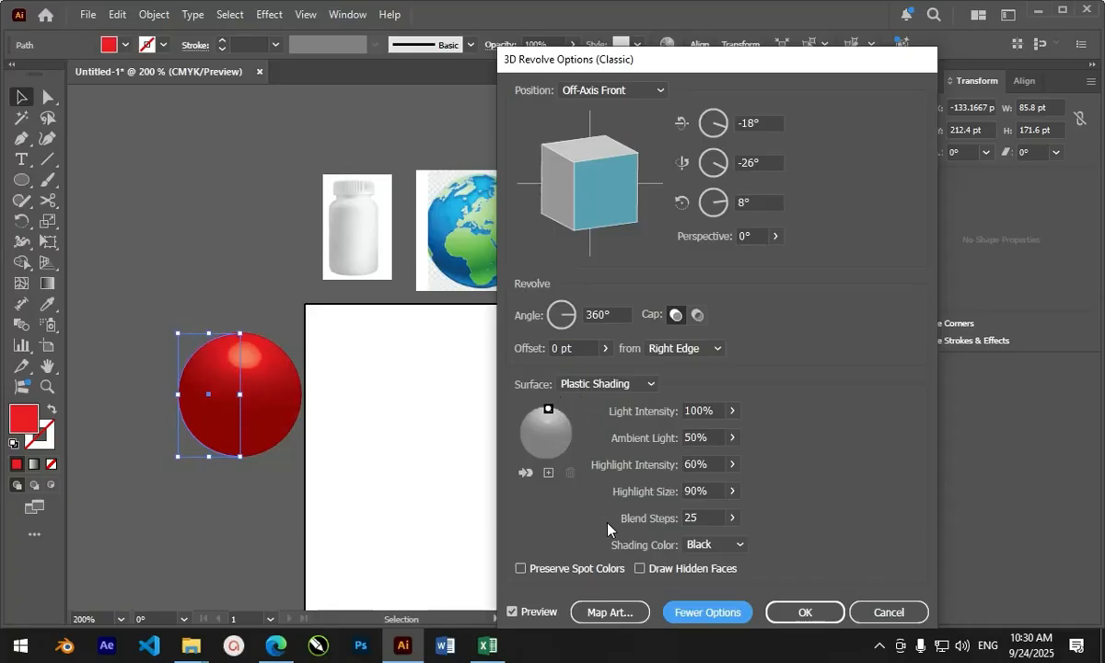
pyautogui.click(548, 472)
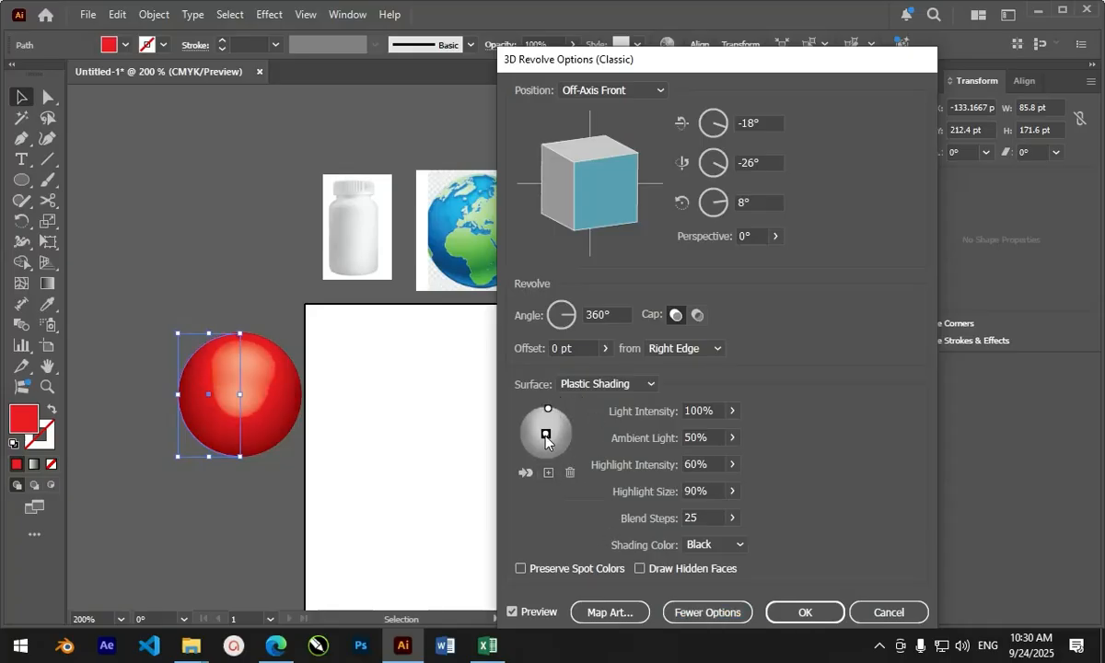
pyautogui.moveTo(546, 432); pyautogui.dragTo(557, 451)
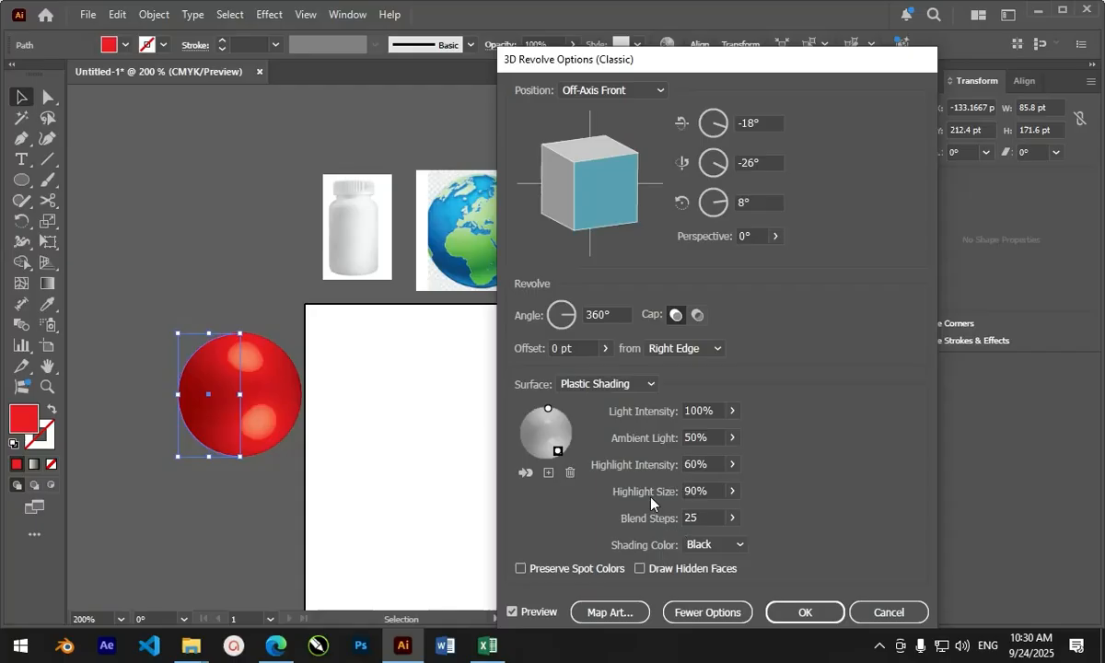
# - Apply the revolve with the lower light's intensity set to 67%, and move the sphere farther left of the artboard
pyautogui.click(735, 412)
pyautogui.click(735, 440)
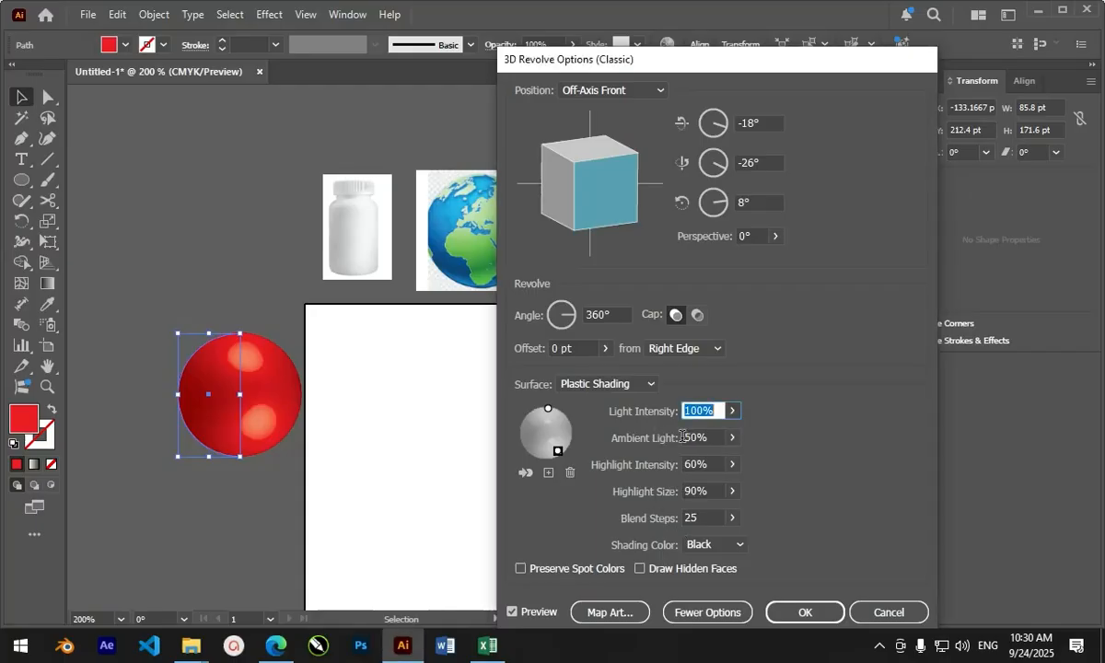
pyautogui.click(733, 411)
pyautogui.moveTo(733, 431); pyautogui.dragTo(711, 435)
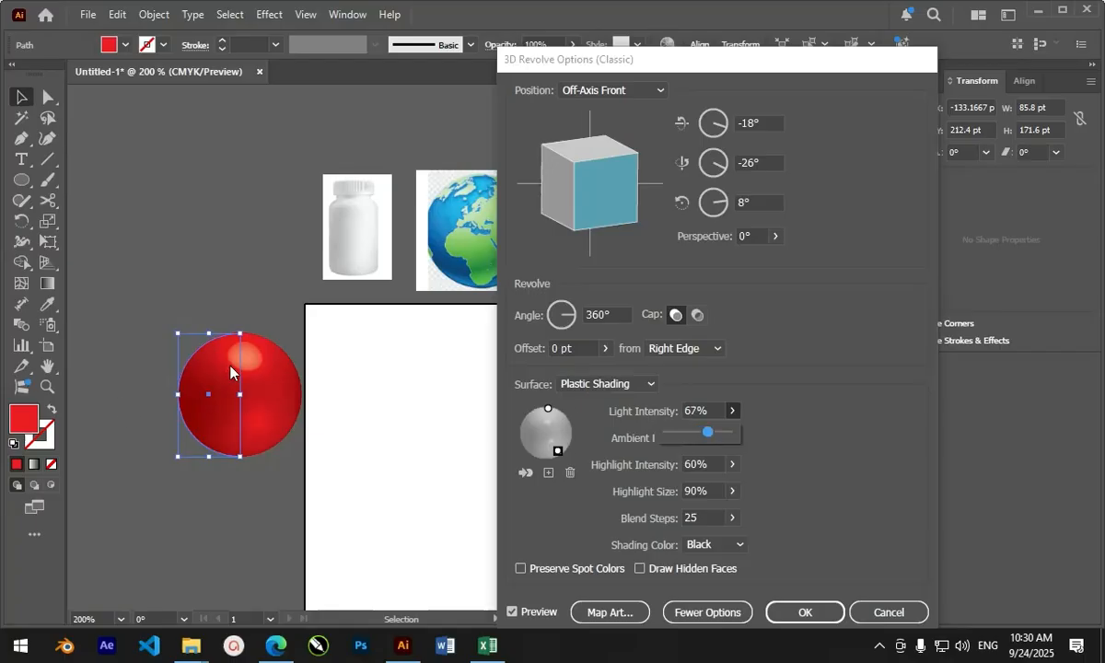
pyautogui.click(827, 612)
pyautogui.moveTo(236, 374); pyautogui.dragTo(167, 364)
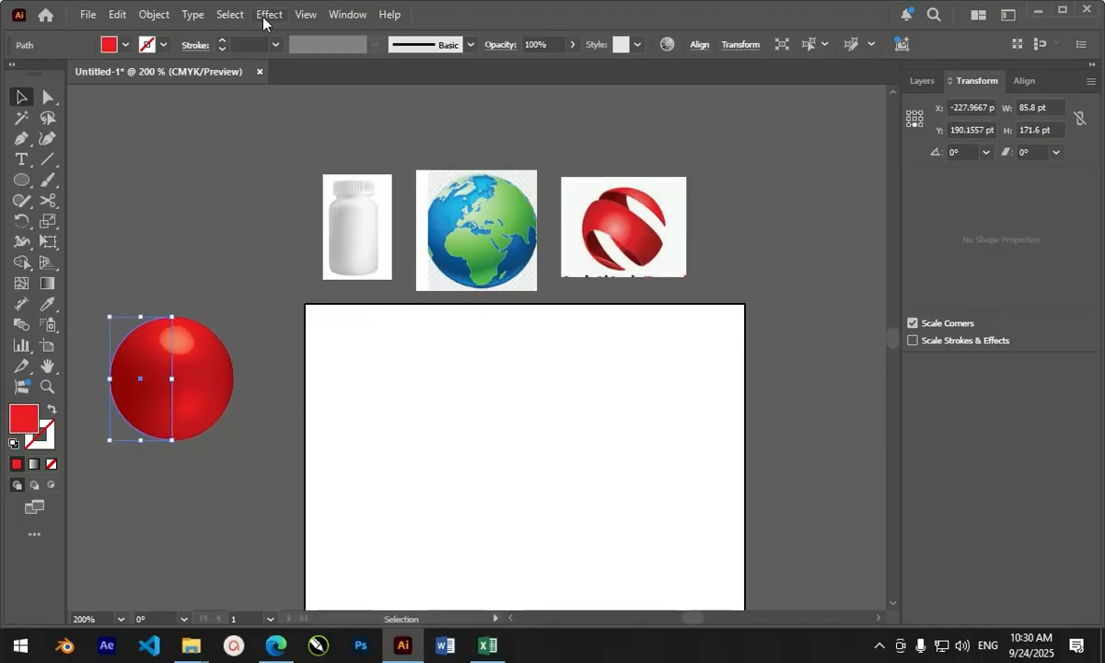
pyautogui.click(267, 15)
pyautogui.click(152, 350)
pyautogui.click(262, 15)
pyautogui.moveTo(322, 112)
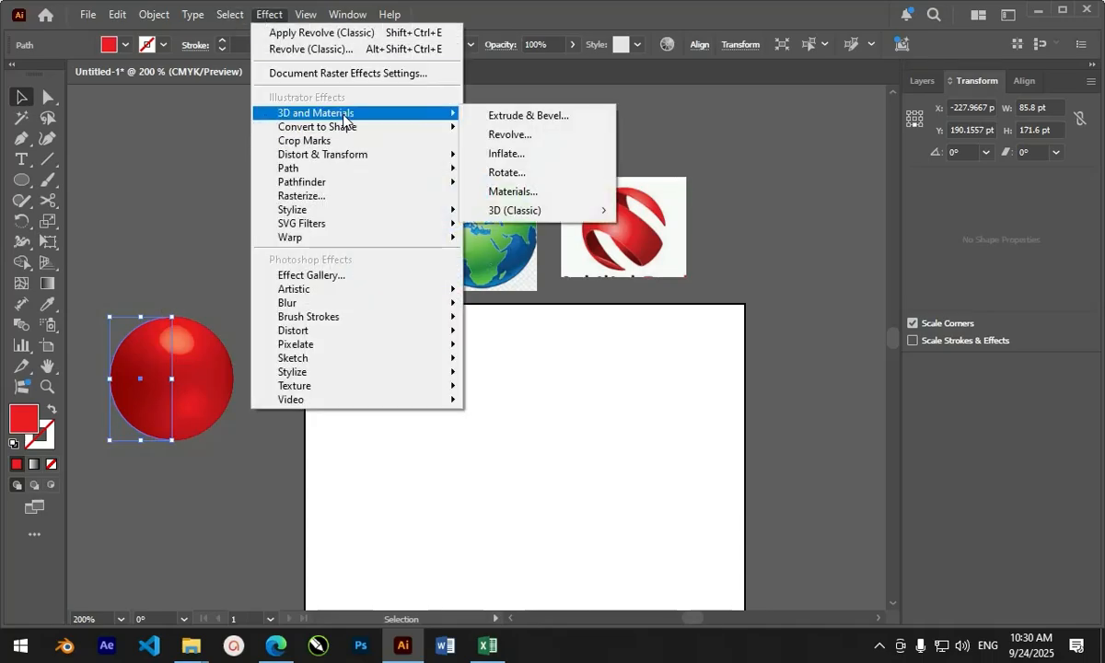
pyautogui.moveTo(563, 212)
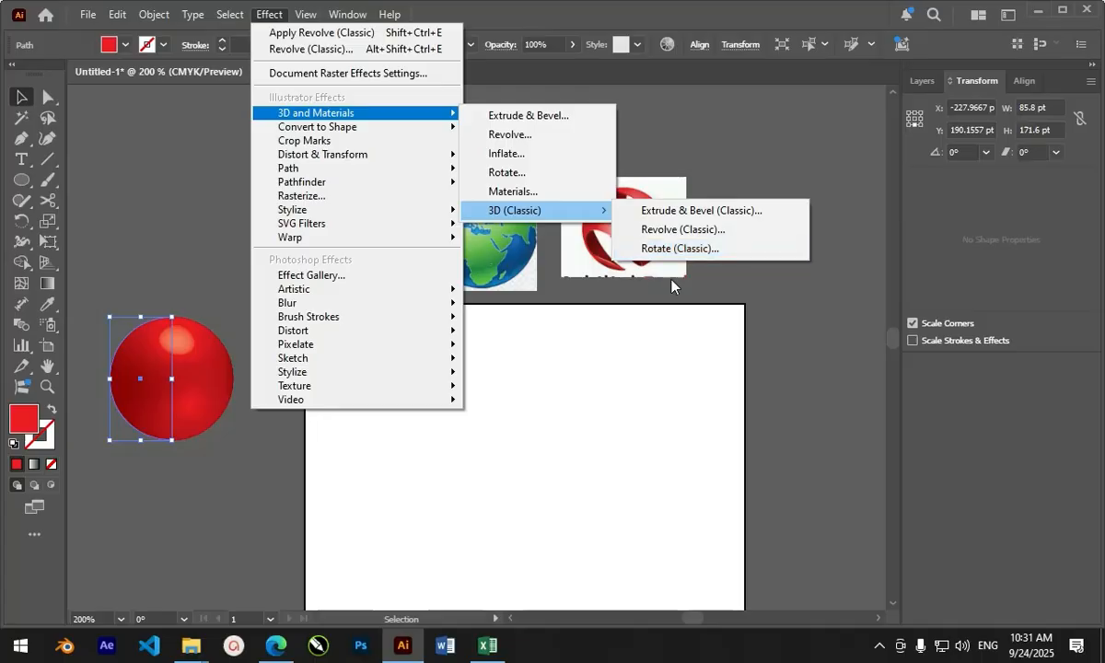
pyautogui.click(597, 371)
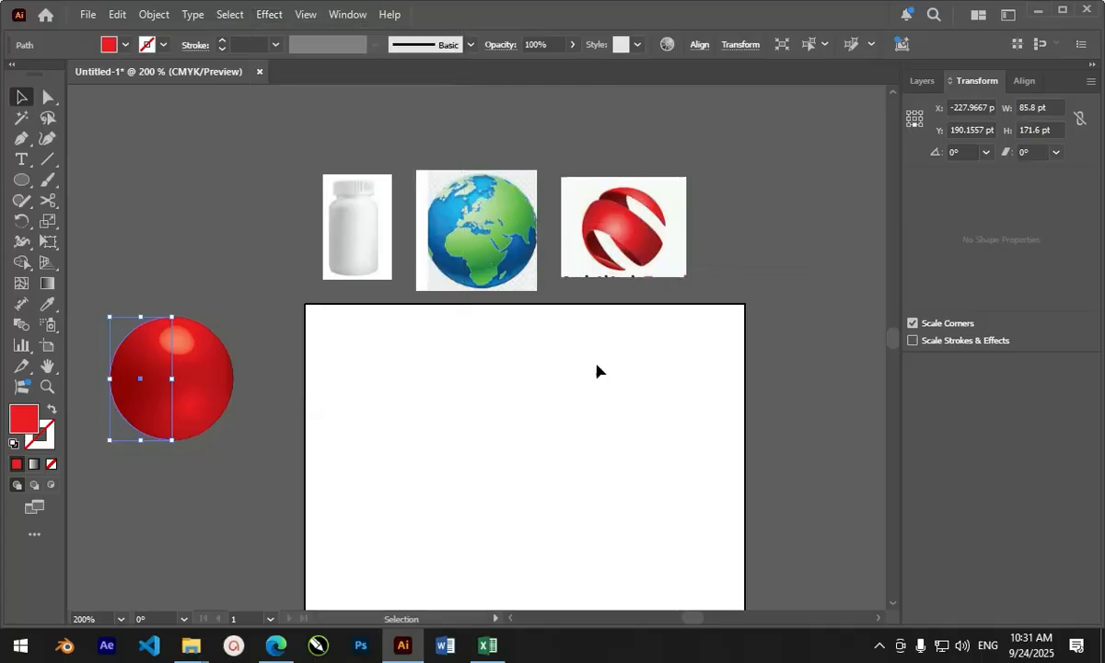
pyautogui.click(540, 165)
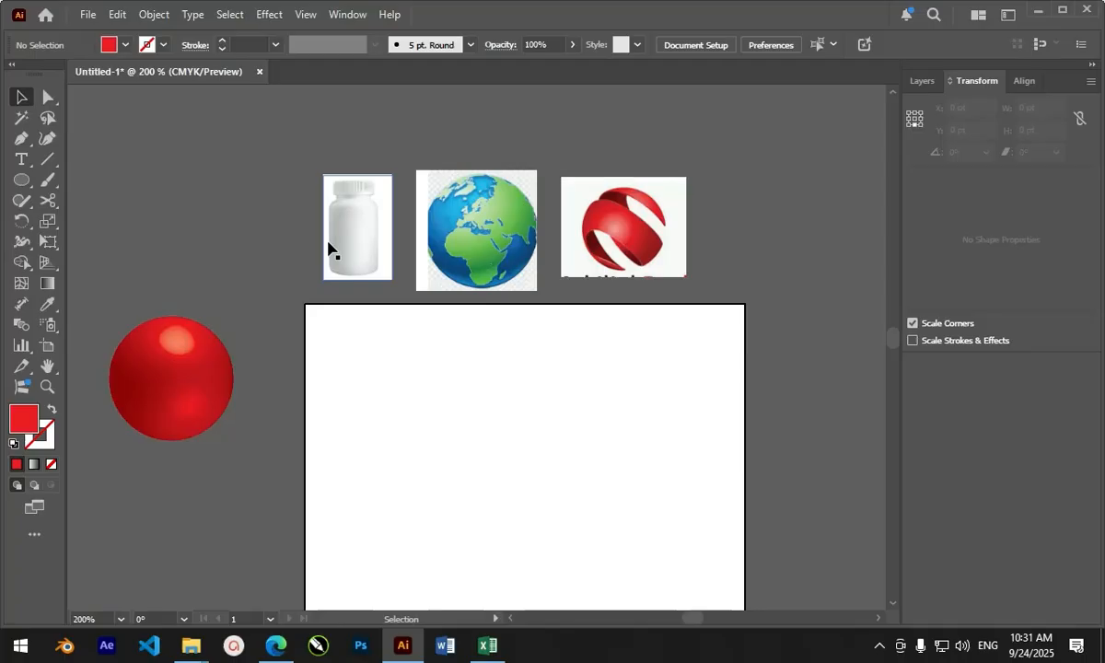
# - Display the red sphere's Appearance attributes and place them beside the artboard, fully in view
pyautogui.click(164, 364)
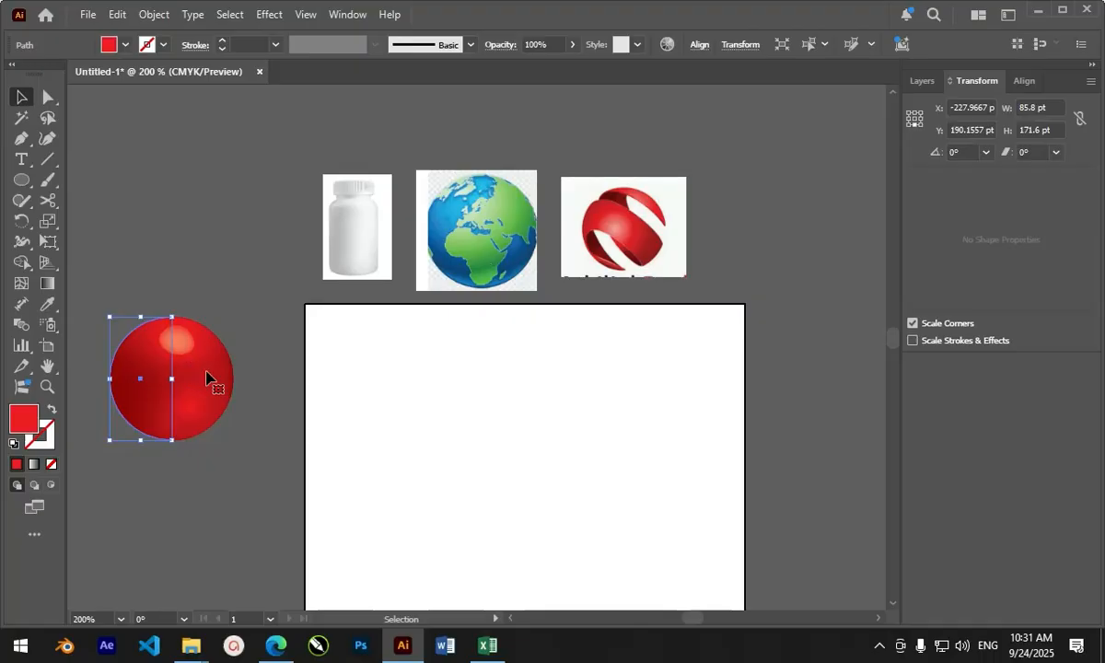
pyautogui.click(350, 15)
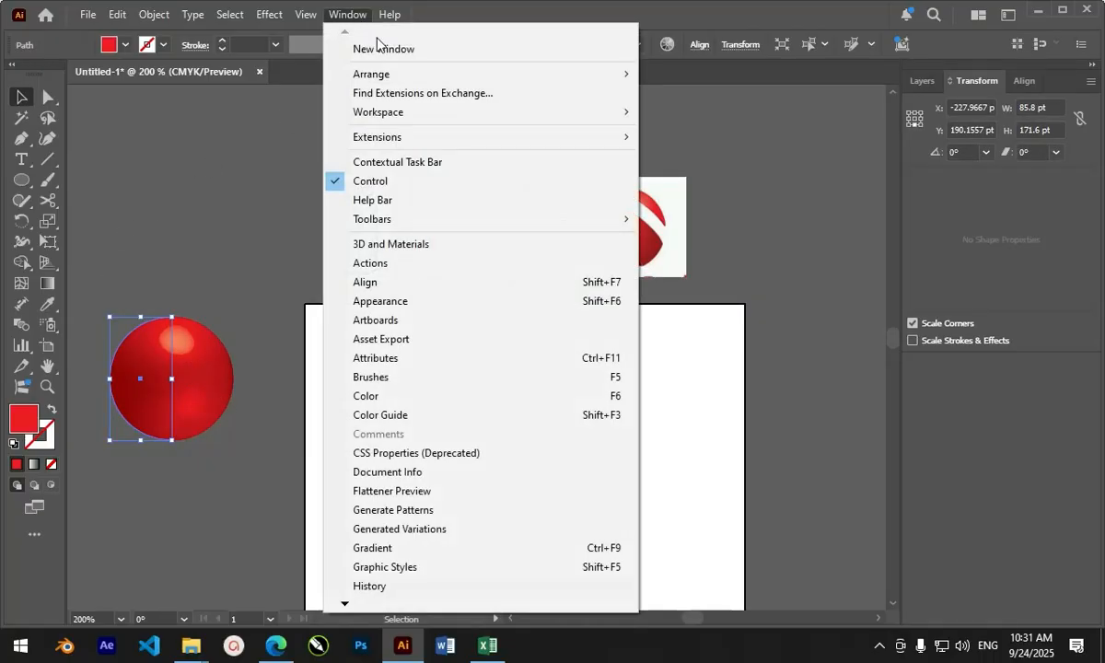
pyautogui.click(403, 303)
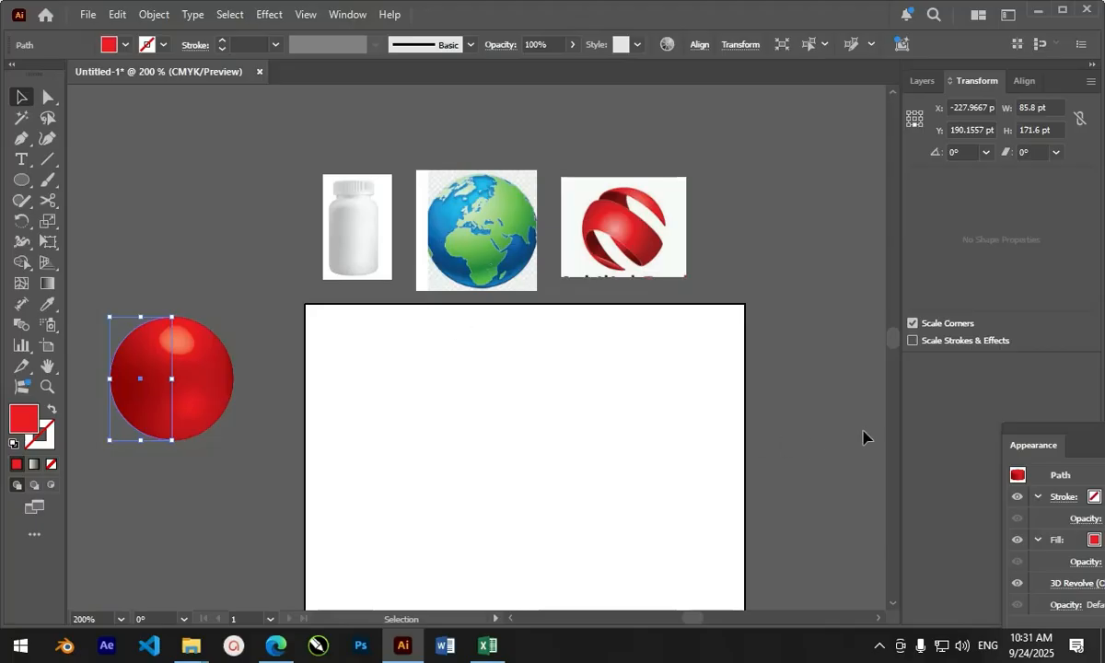
pyautogui.moveTo(1088, 441); pyautogui.dragTo(779, 293)
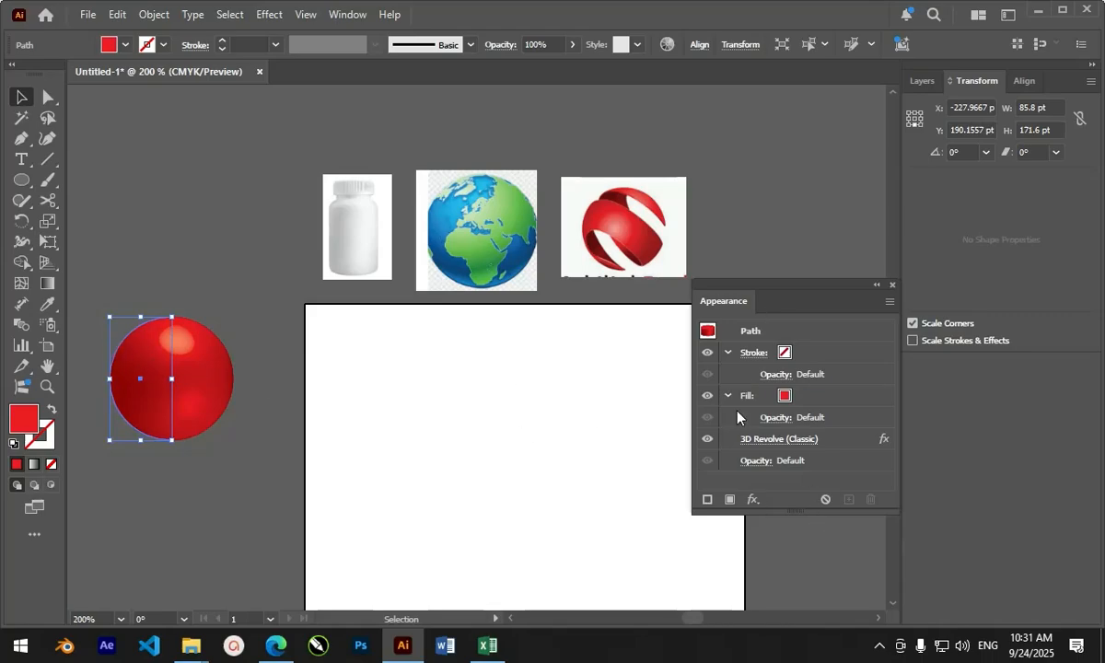
# - Show the document History enlarged over the artboard and step back to the 3D Revolve state
pyautogui.click(347, 14)
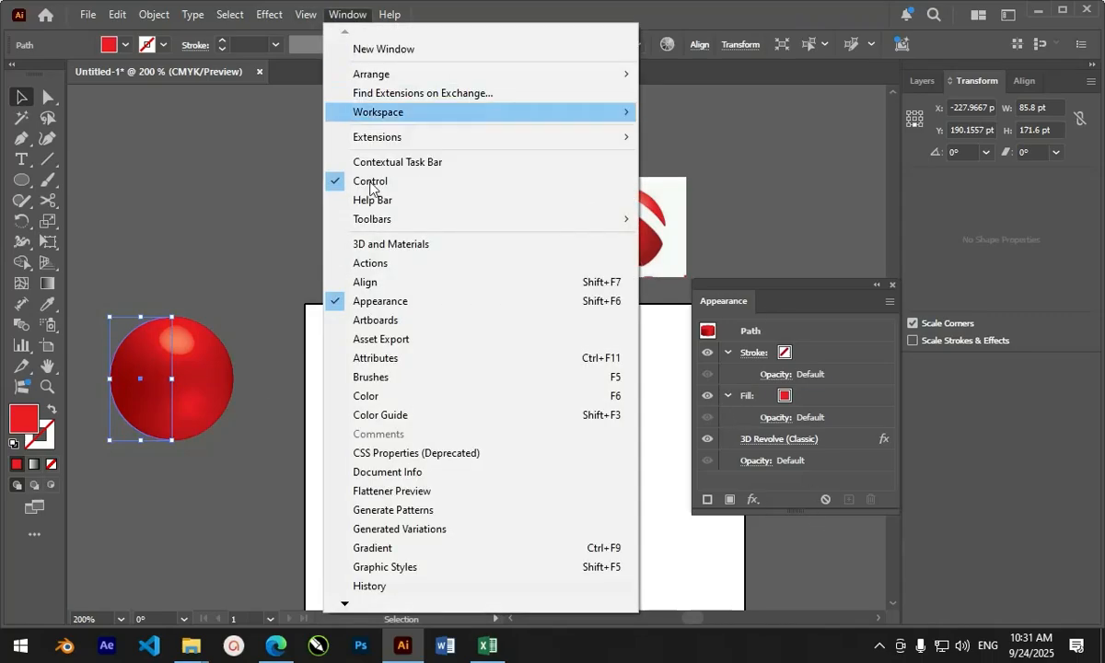
pyautogui.click(369, 586)
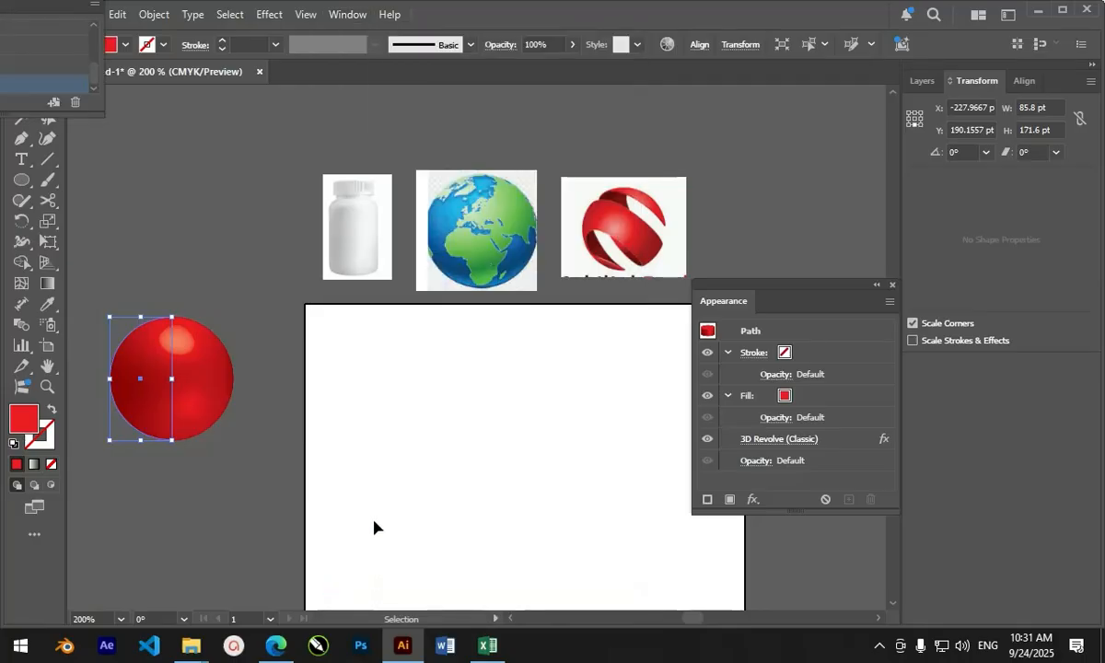
pyautogui.moveTo(80, 2); pyautogui.dragTo(564, 360)
pyautogui.moveTo(585, 476); pyautogui.dragTo(634, 582)
pyautogui.click(438, 530)
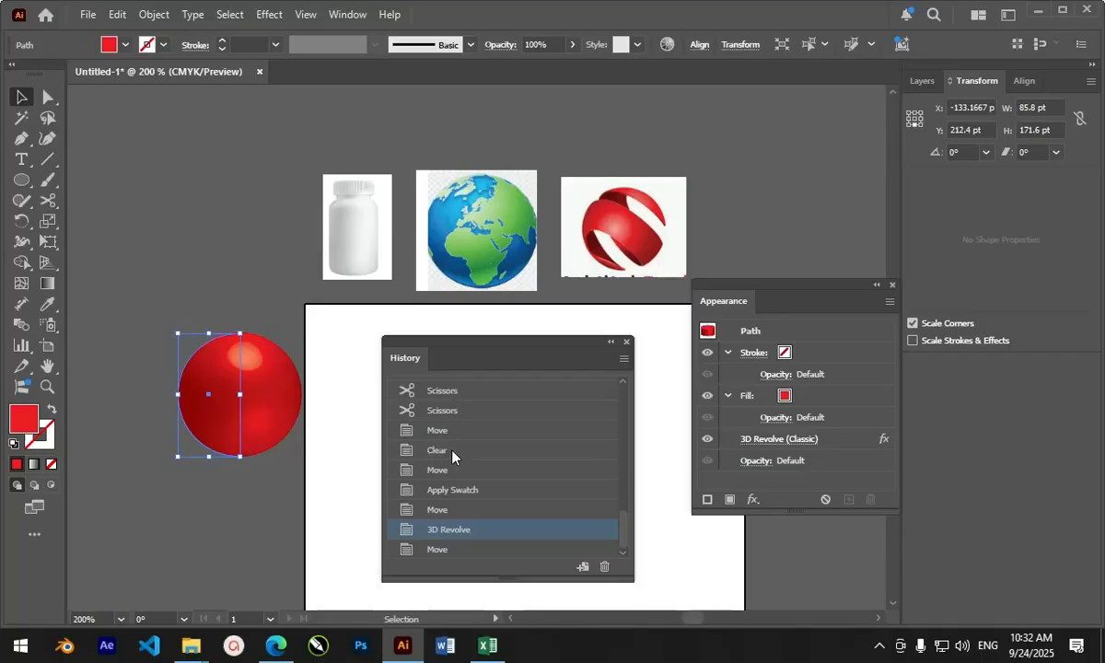
# - Close the document History and delete the lower-right light from the red sphere's 3D Revolve effect, applying the change
pyautogui.click(627, 342)
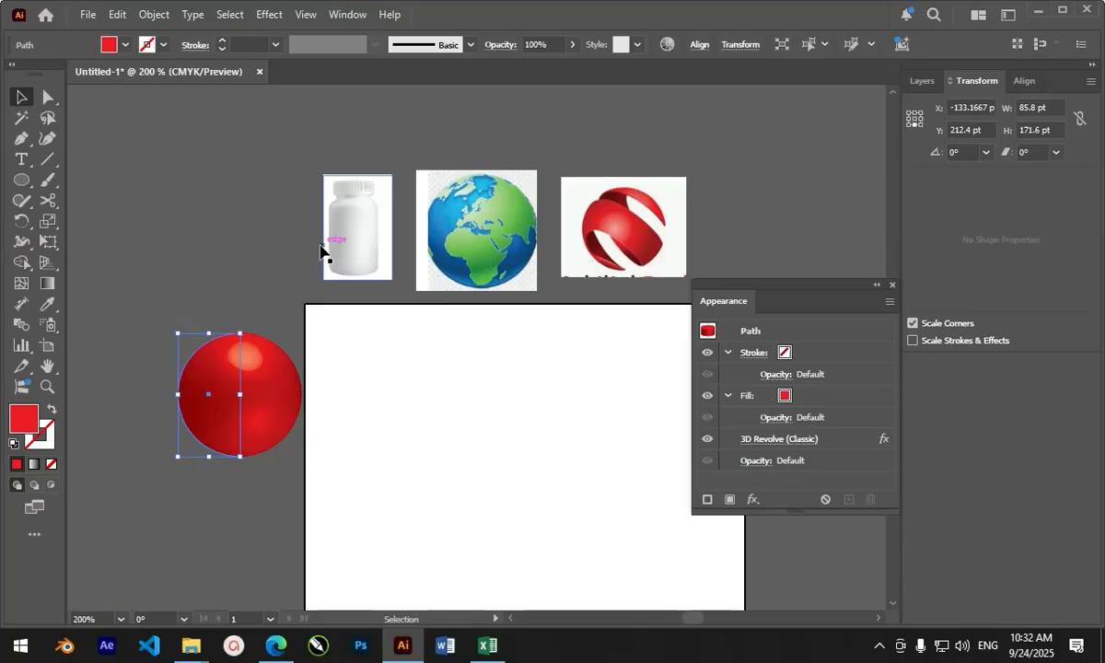
pyautogui.moveTo(790, 297); pyautogui.dragTo(688, 325)
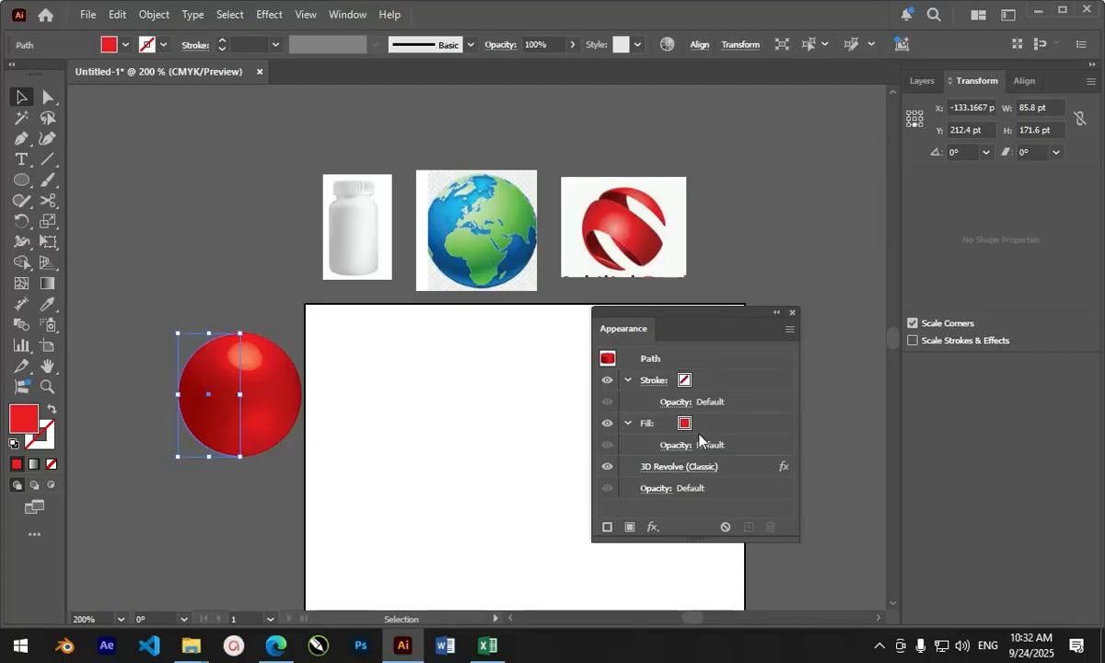
pyautogui.click(661, 468)
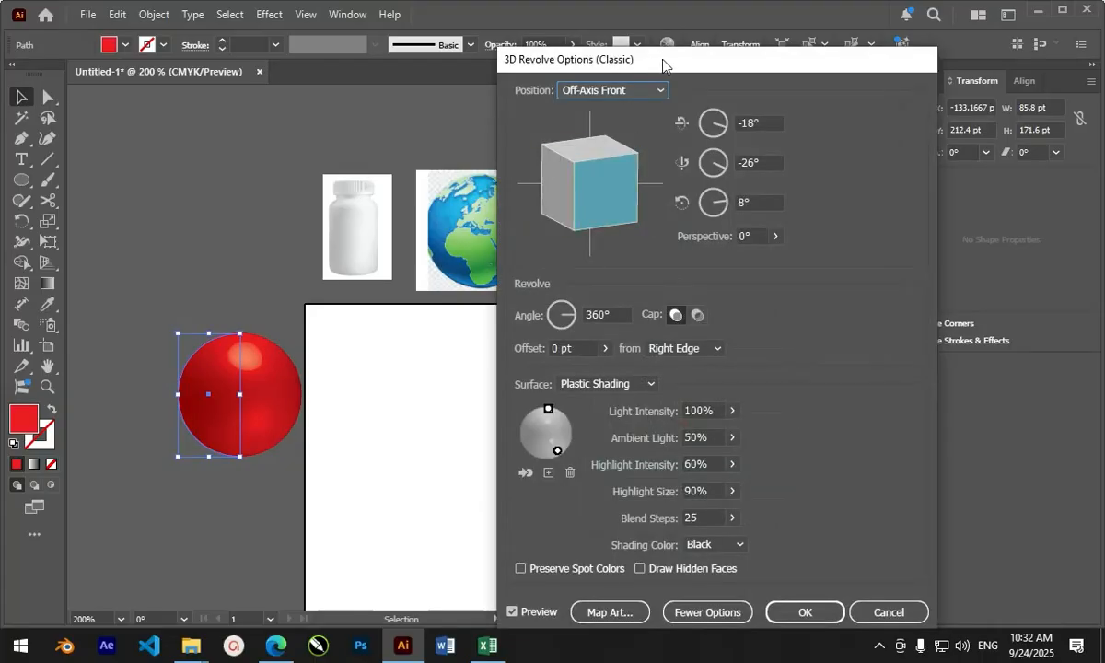
pyautogui.moveTo(662, 60); pyautogui.dragTo(662, 37)
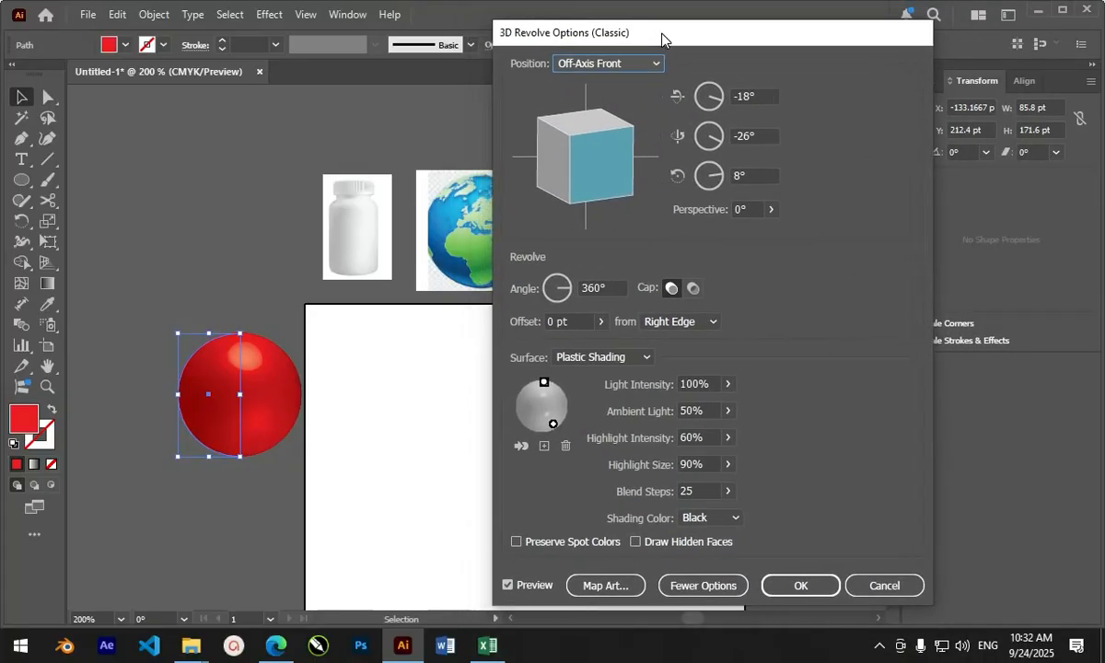
pyautogui.click(552, 425)
pyautogui.click(565, 446)
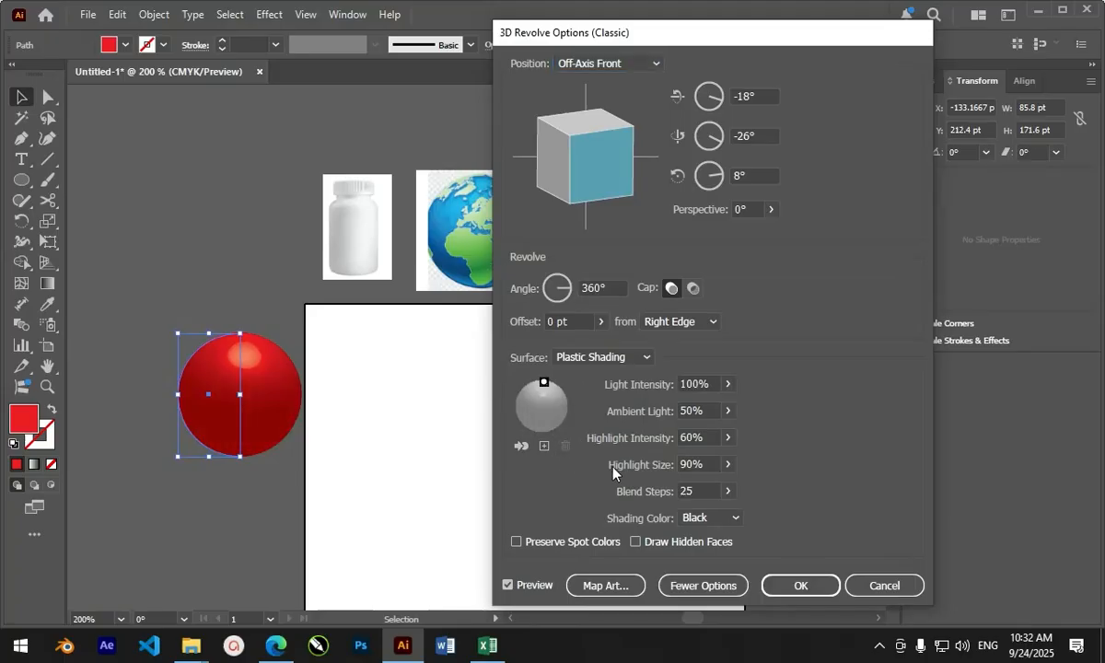
pyautogui.click(800, 586)
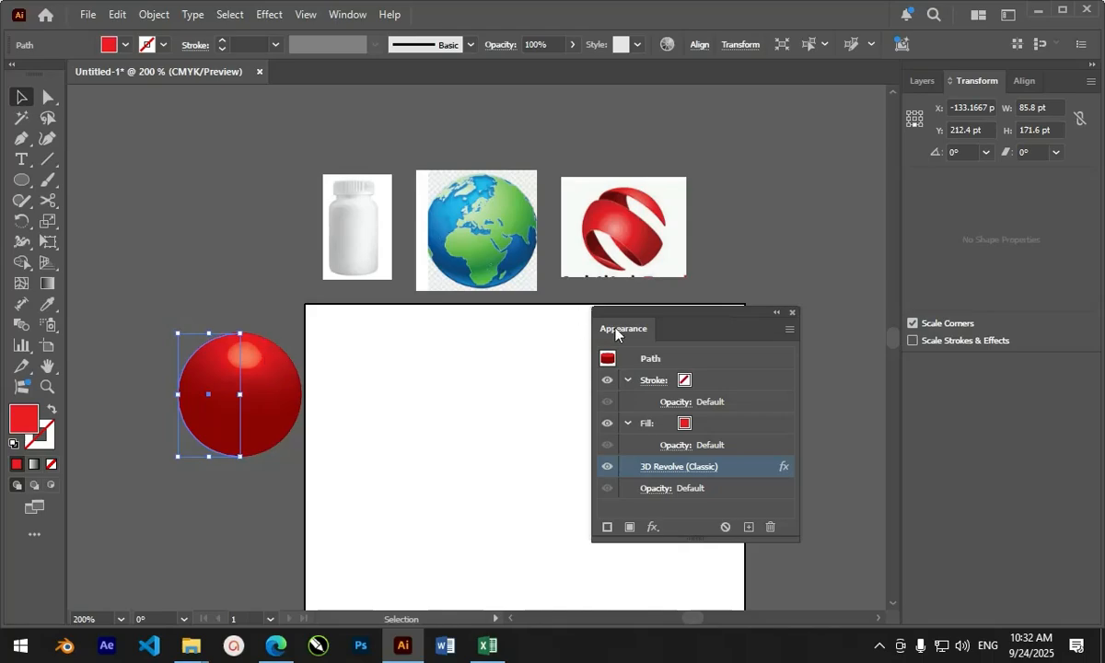
# - Close the sphere's Appearance attributes and move the sphere a little farther left of the artboard
pyautogui.moveTo(615, 308); pyautogui.dragTo(649, 302)
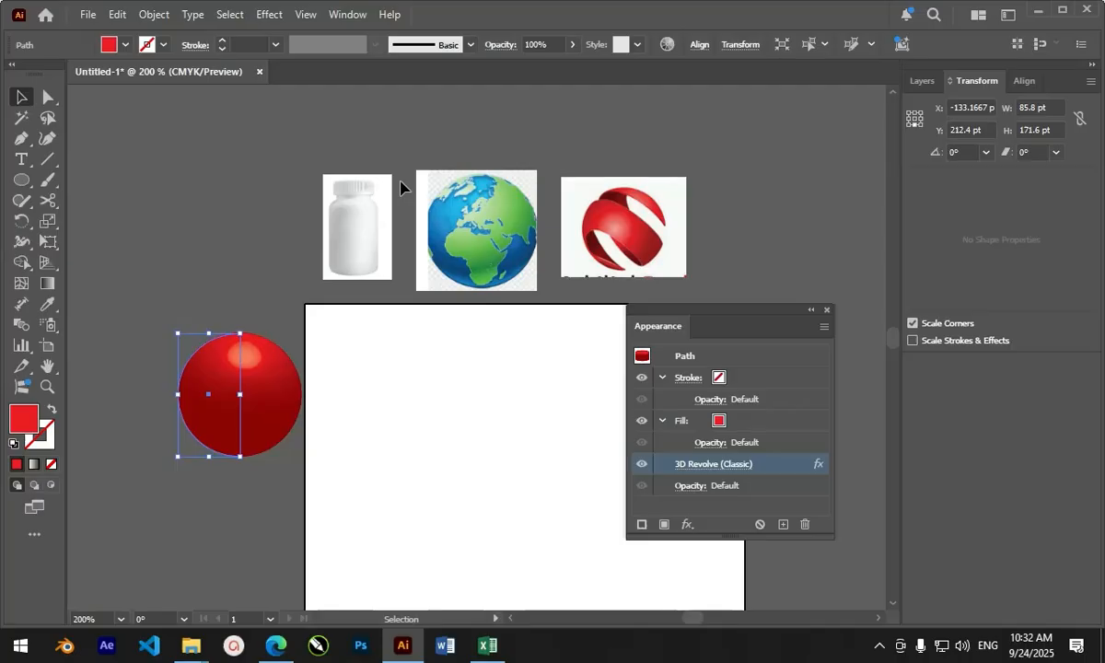
pyautogui.click(827, 310)
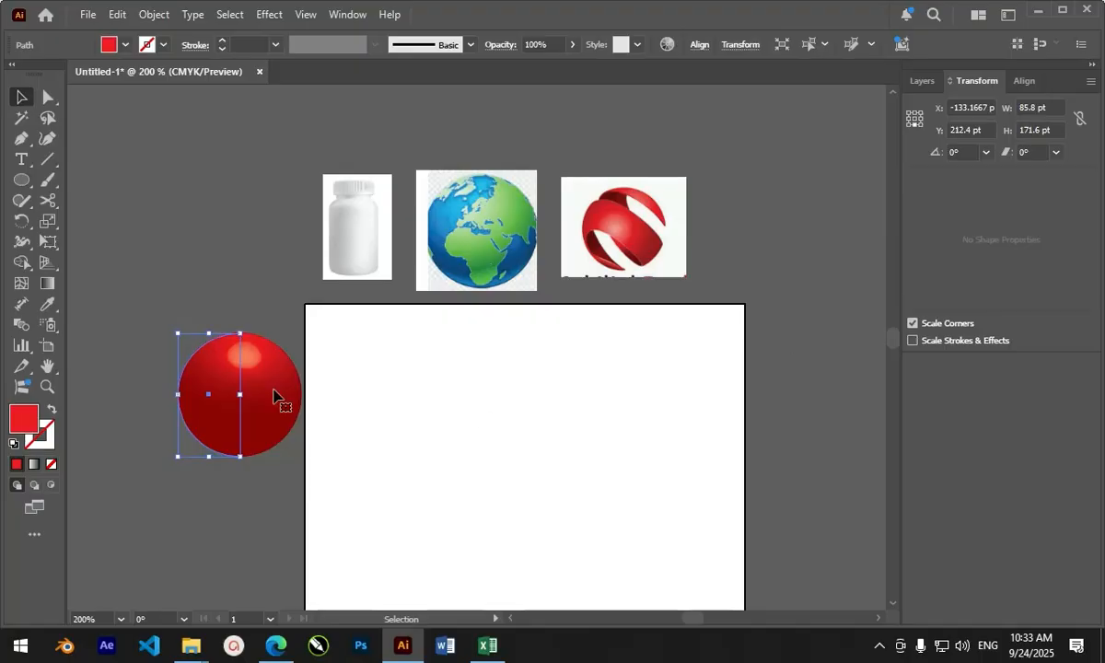
pyautogui.moveTo(217, 368); pyautogui.dragTo(190, 361)
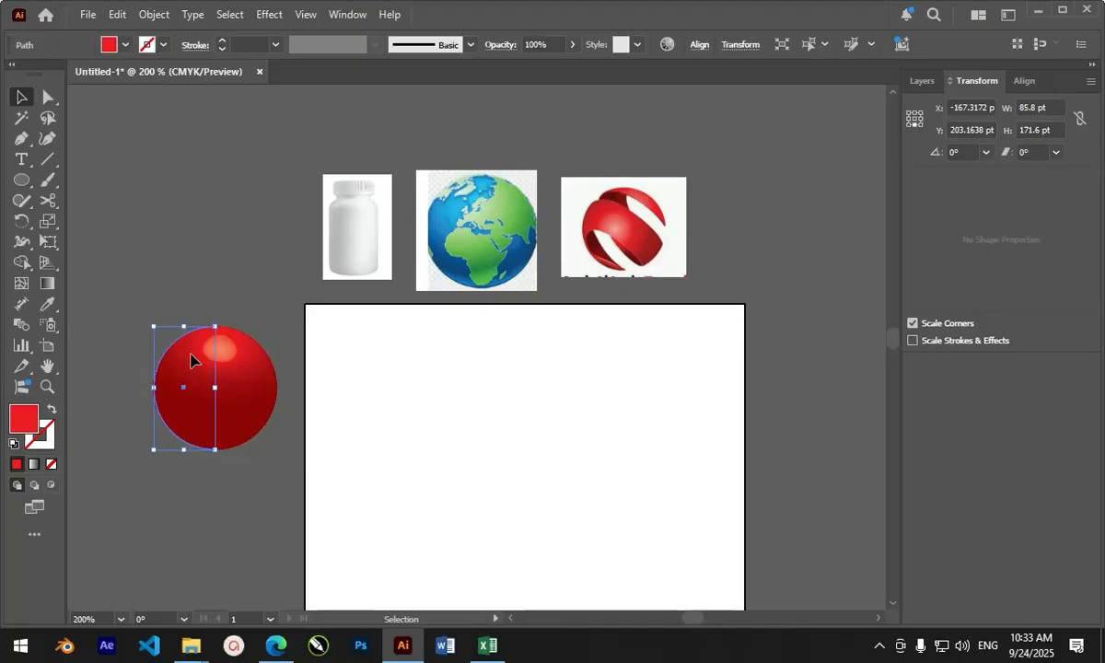
pyautogui.click(271, 14)
pyautogui.moveTo(346, 113)
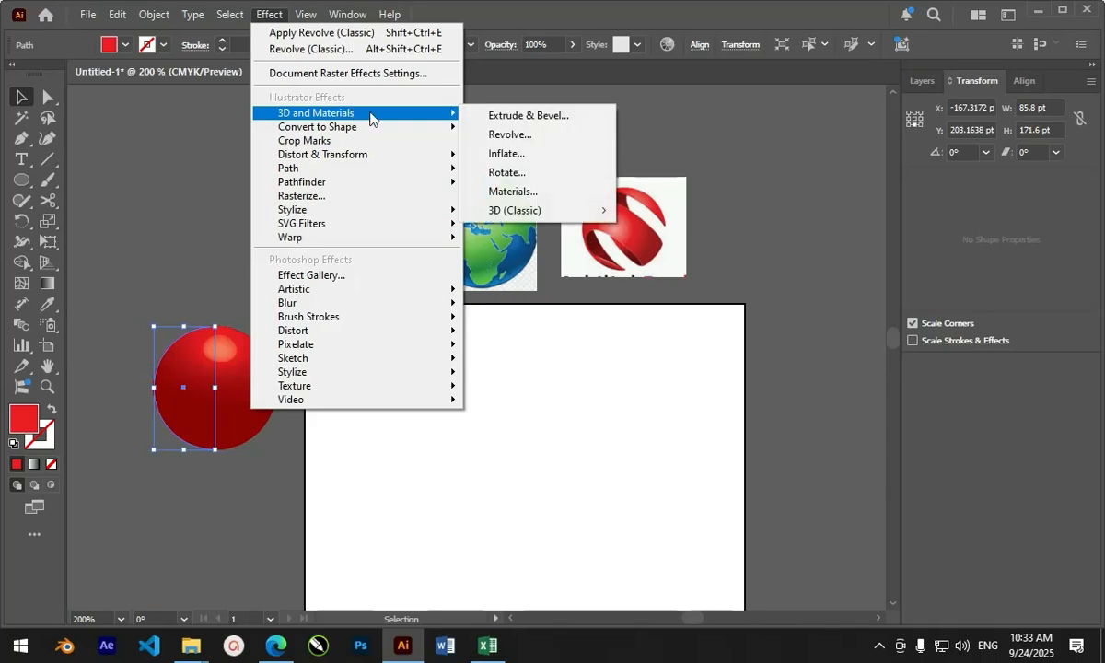
pyautogui.moveTo(557, 211)
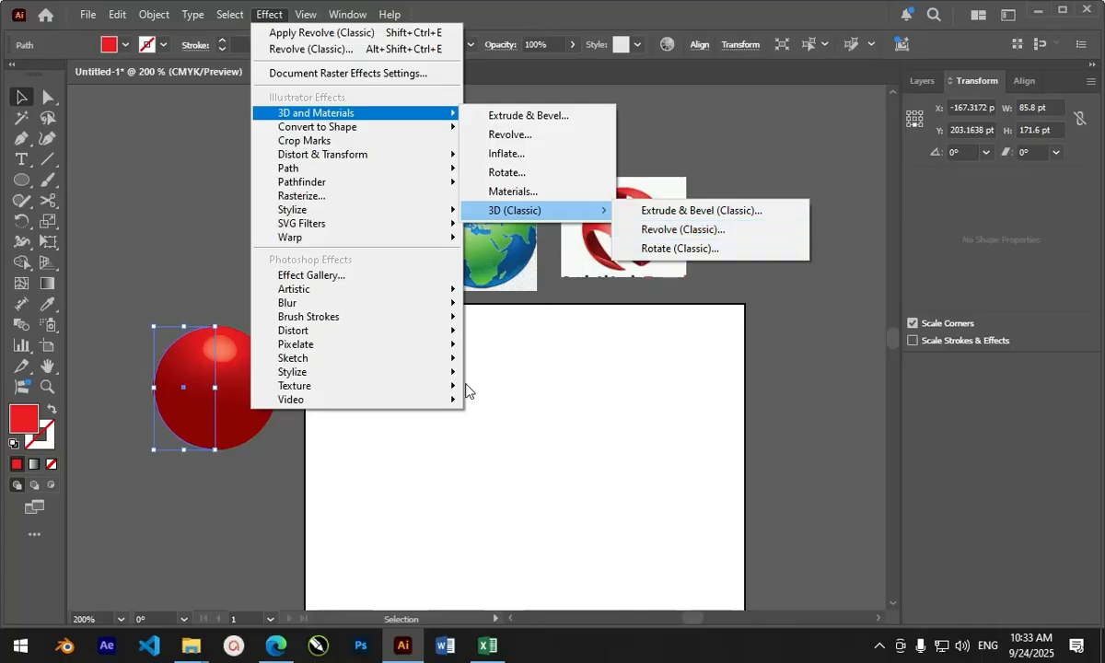
pyautogui.click(567, 389)
pyautogui.click(232, 378)
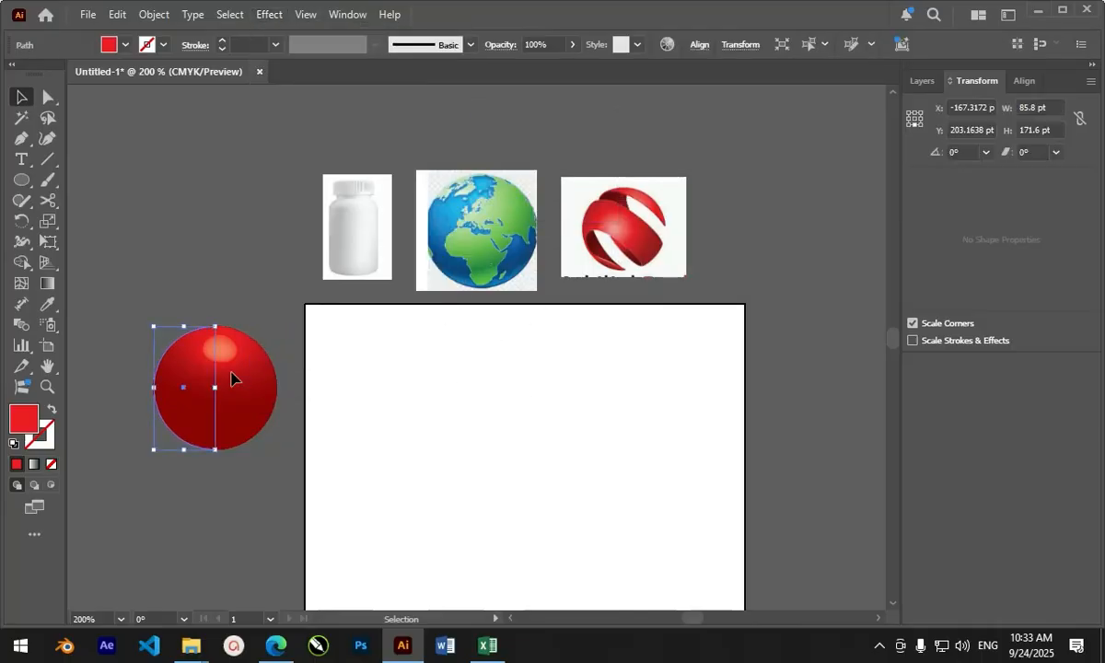
# - Reopen the sphere's 3D Revolve settings from its Appearance attributes and reduce them to the basic options
pyautogui.click(347, 14)
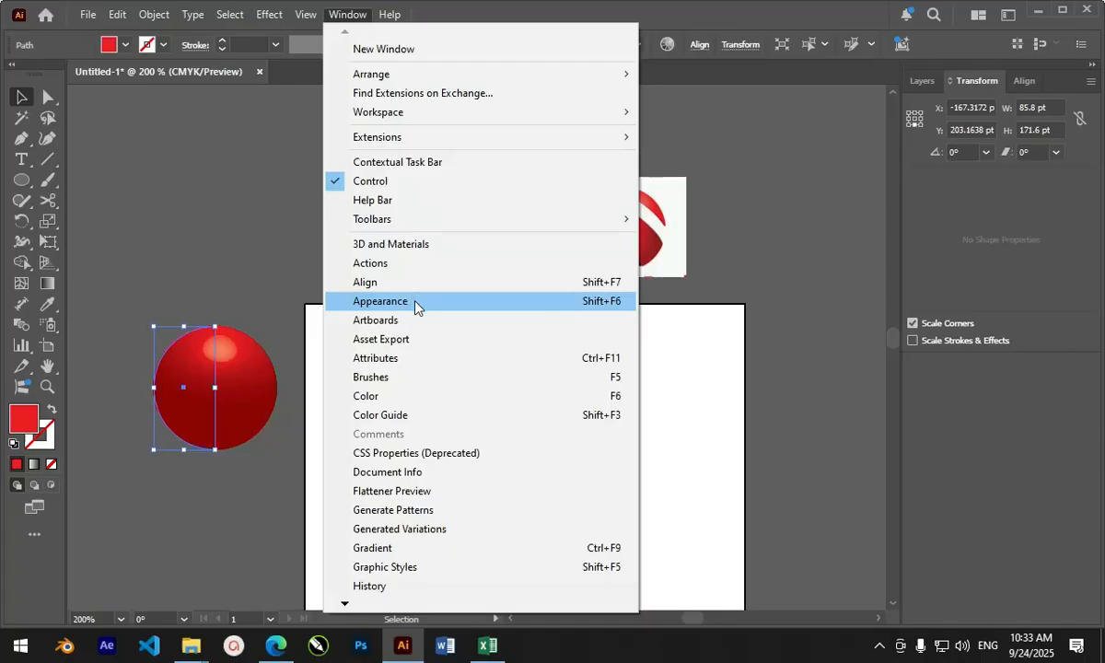
pyautogui.click(406, 302)
pyautogui.moveTo(729, 318); pyautogui.dragTo(789, 242)
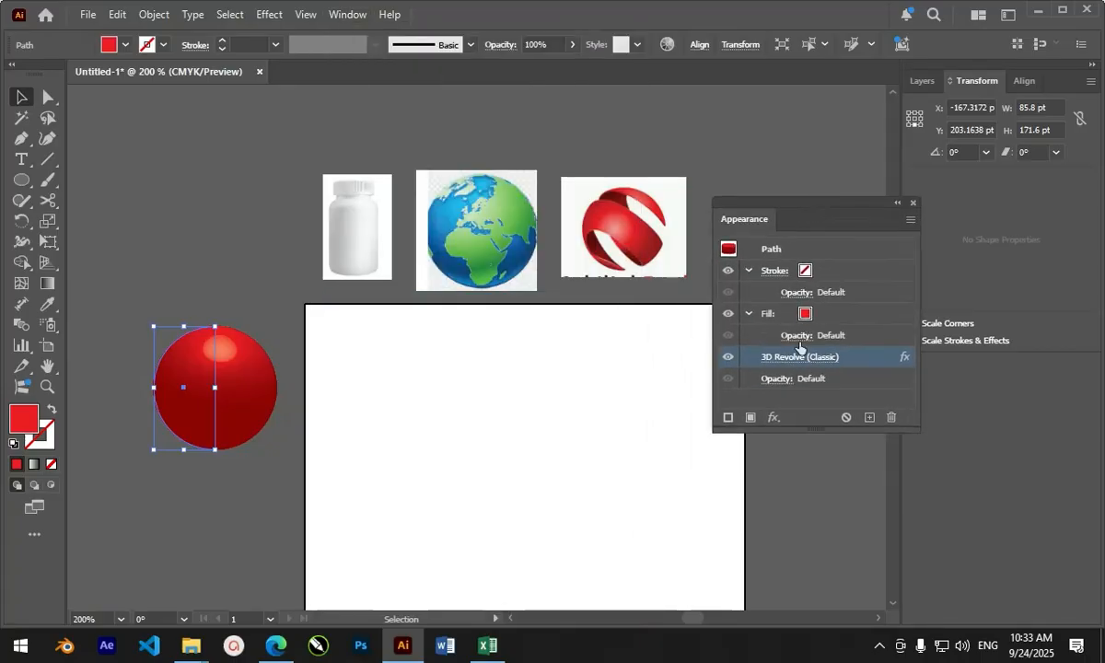
pyautogui.doubleClick(797, 359)
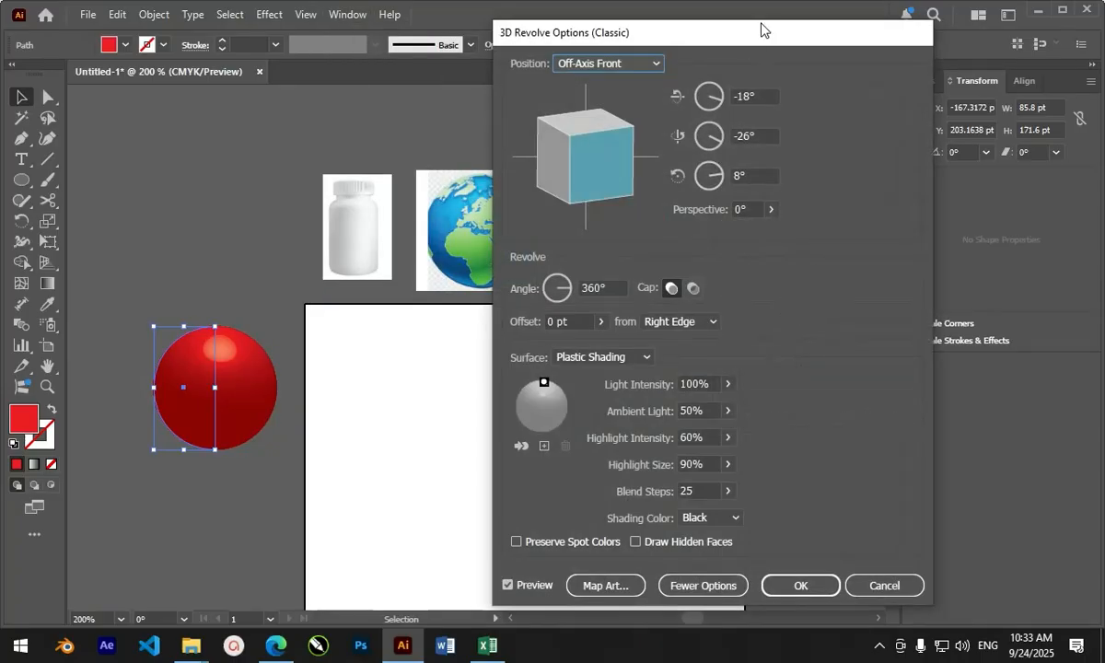
pyautogui.moveTo(763, 29); pyautogui.dragTo(887, 15)
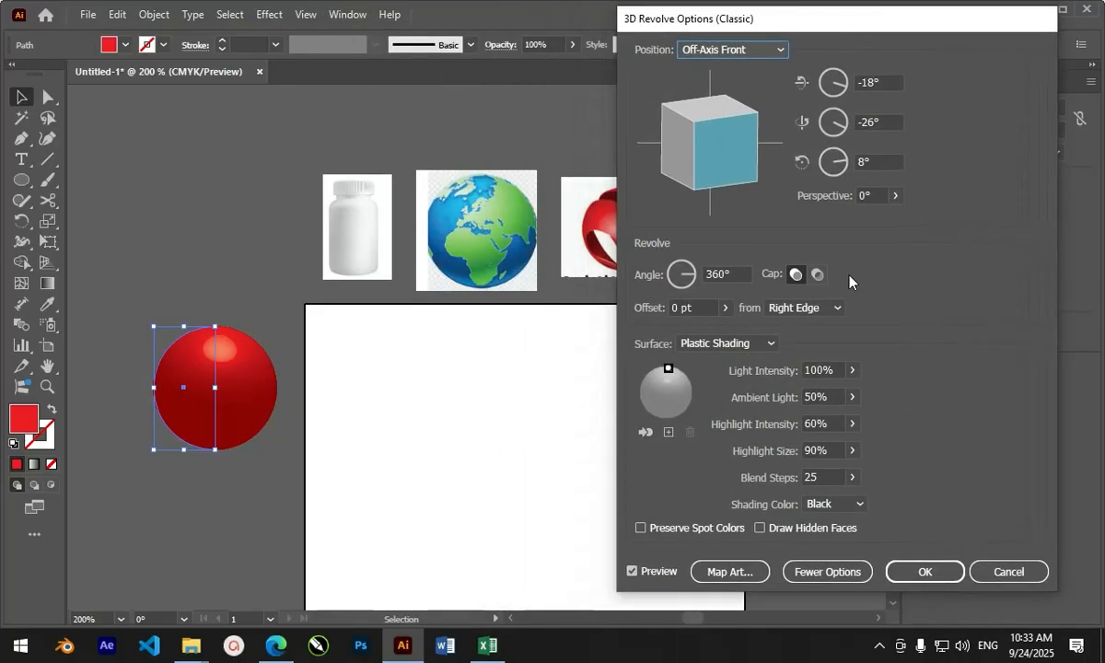
pyautogui.click(832, 580)
pyautogui.click(827, 385)
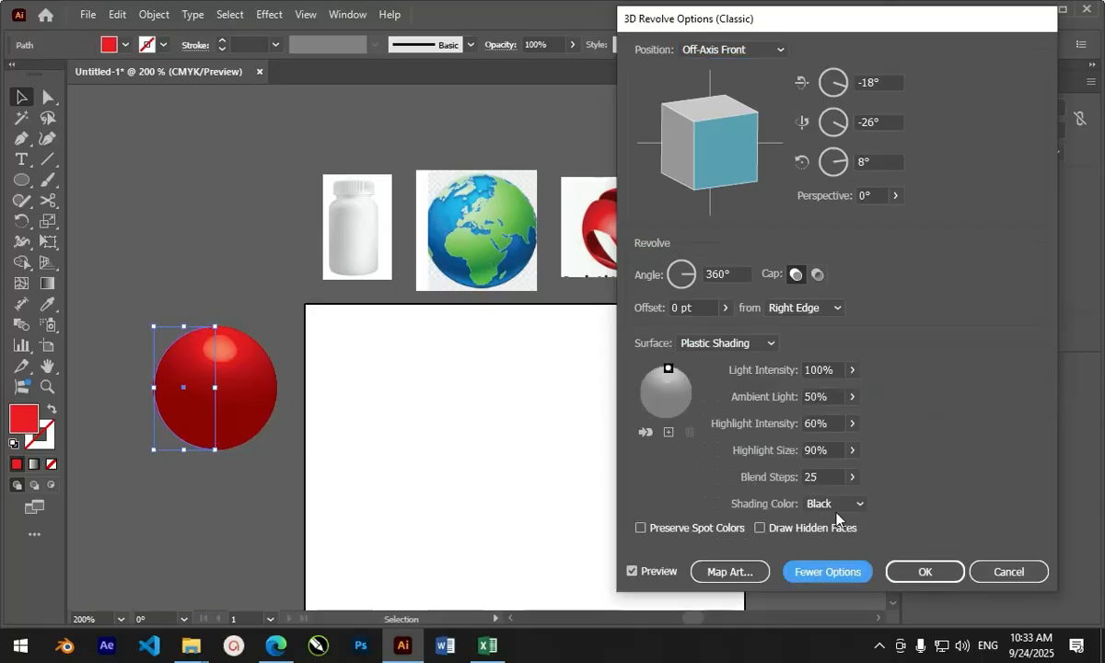
pyautogui.click(829, 572)
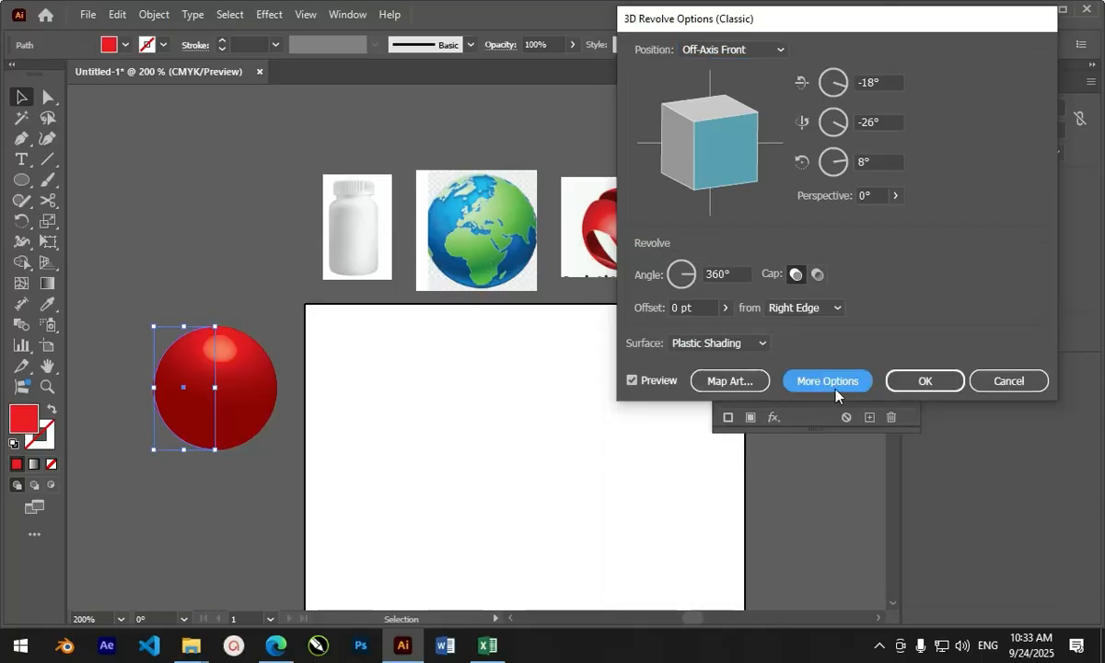
# - Map the Gerbera symbol onto surface 1 of 2 of the sphere, enlarge it and move it to the visible area
pyautogui.click(738, 387)
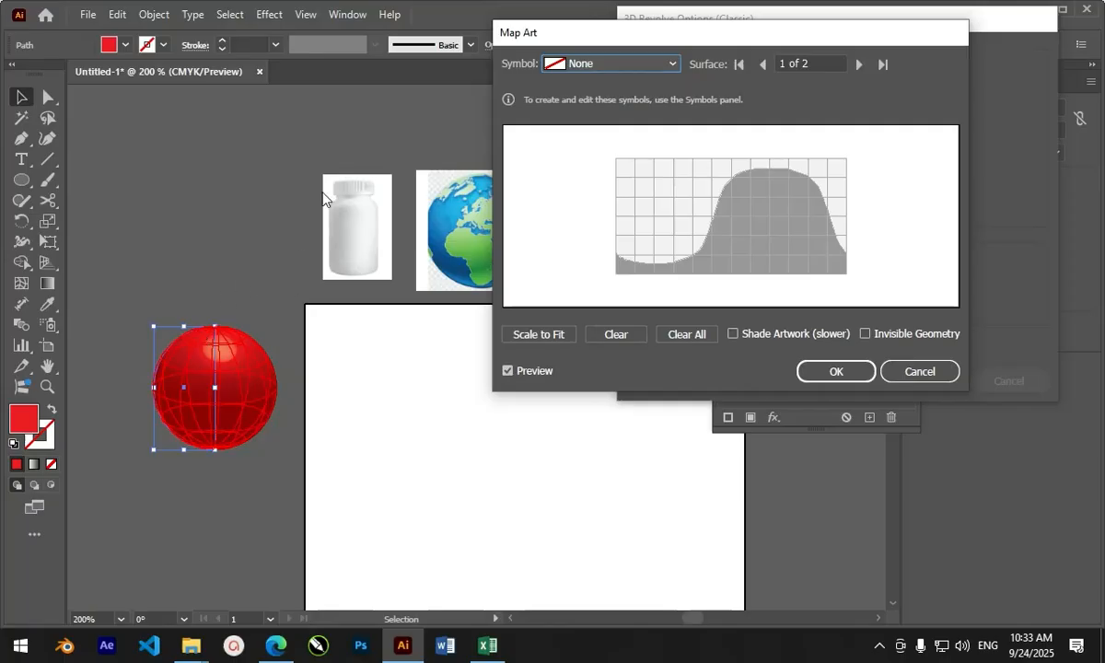
pyautogui.click(668, 66)
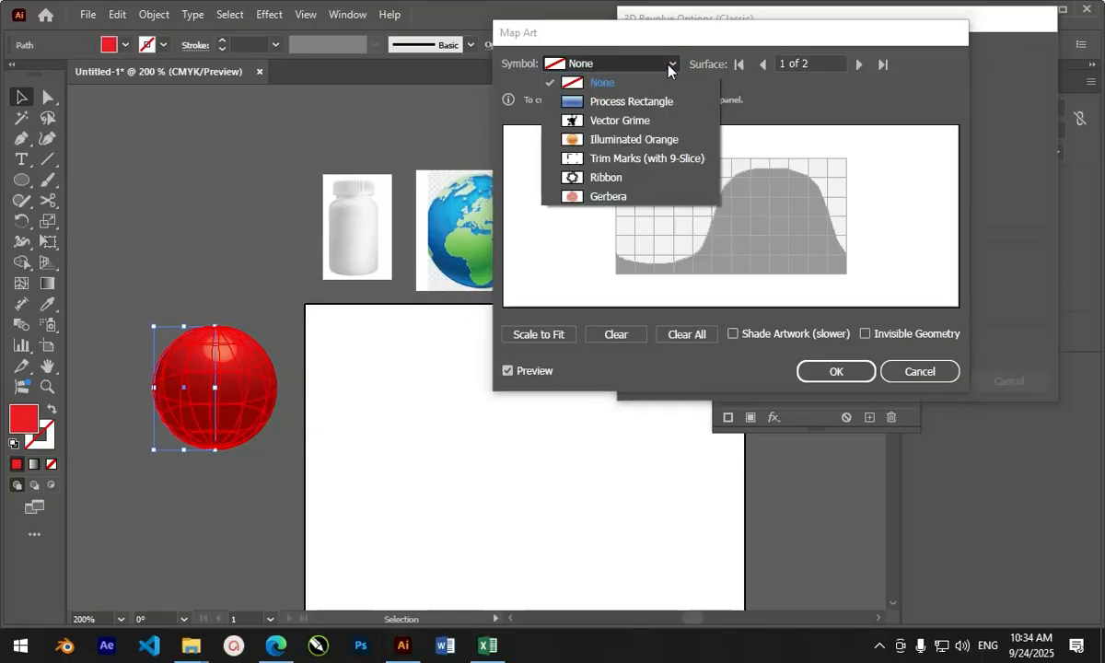
pyautogui.click(578, 197)
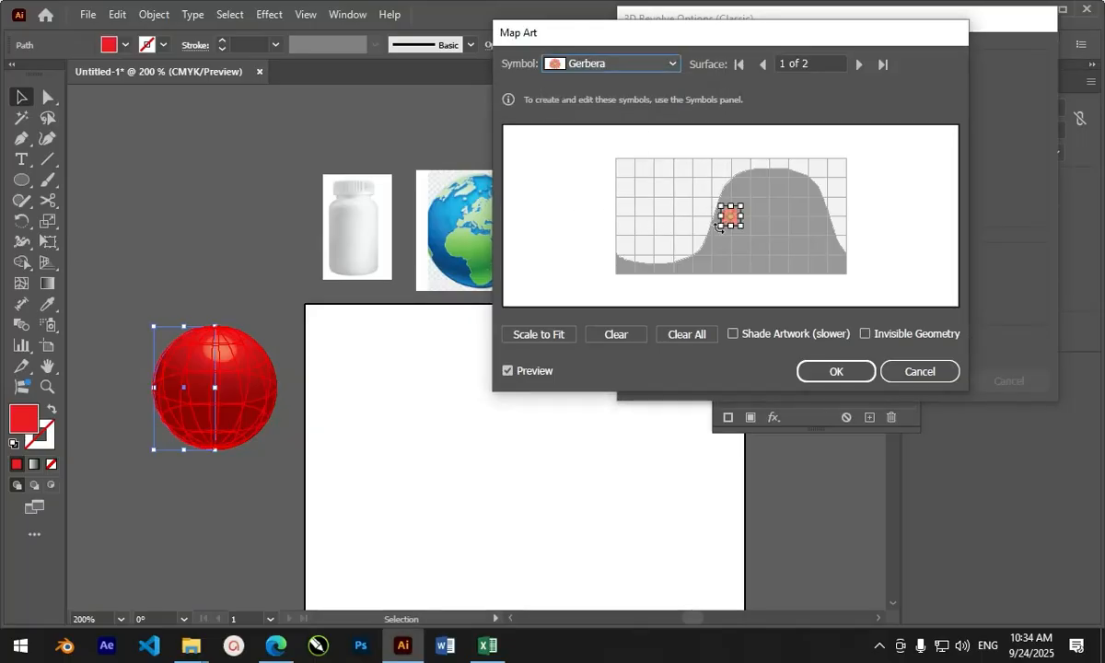
pyautogui.moveTo(736, 224); pyautogui.dragTo(804, 286)
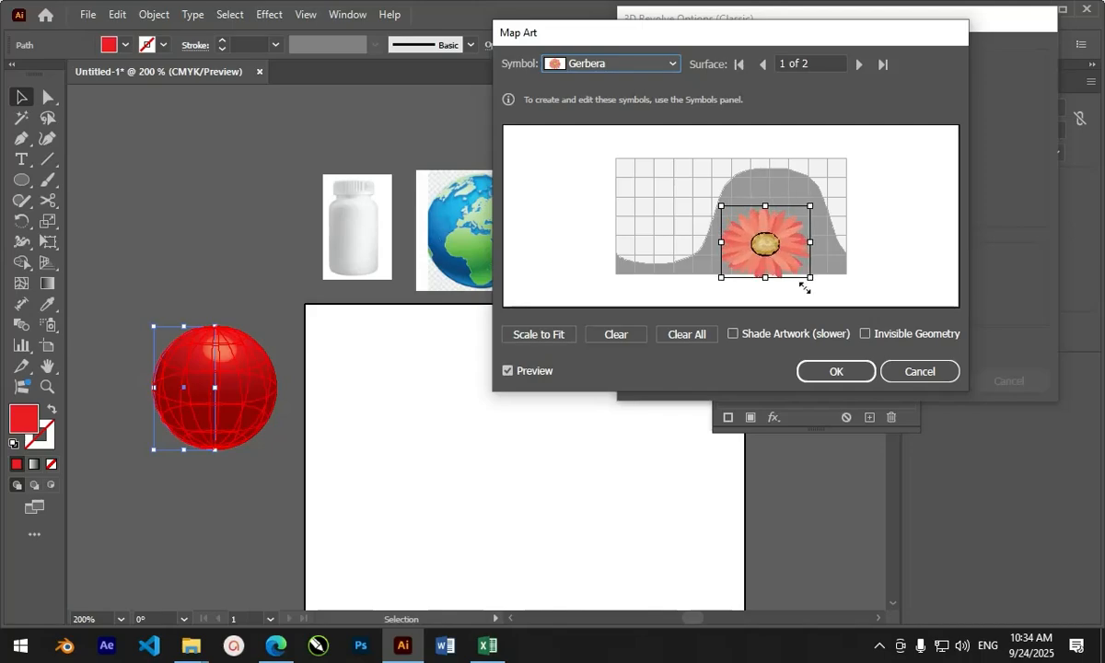
pyautogui.moveTo(774, 244); pyautogui.dragTo(793, 210)
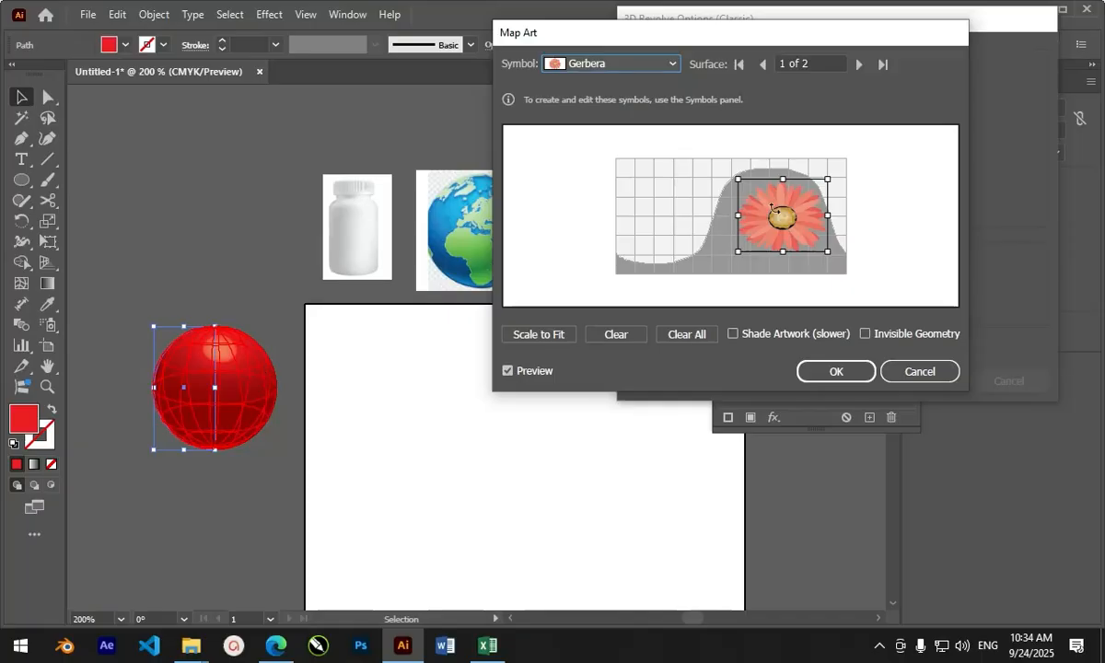
pyautogui.moveTo(772, 208); pyautogui.dragTo(637, 217)
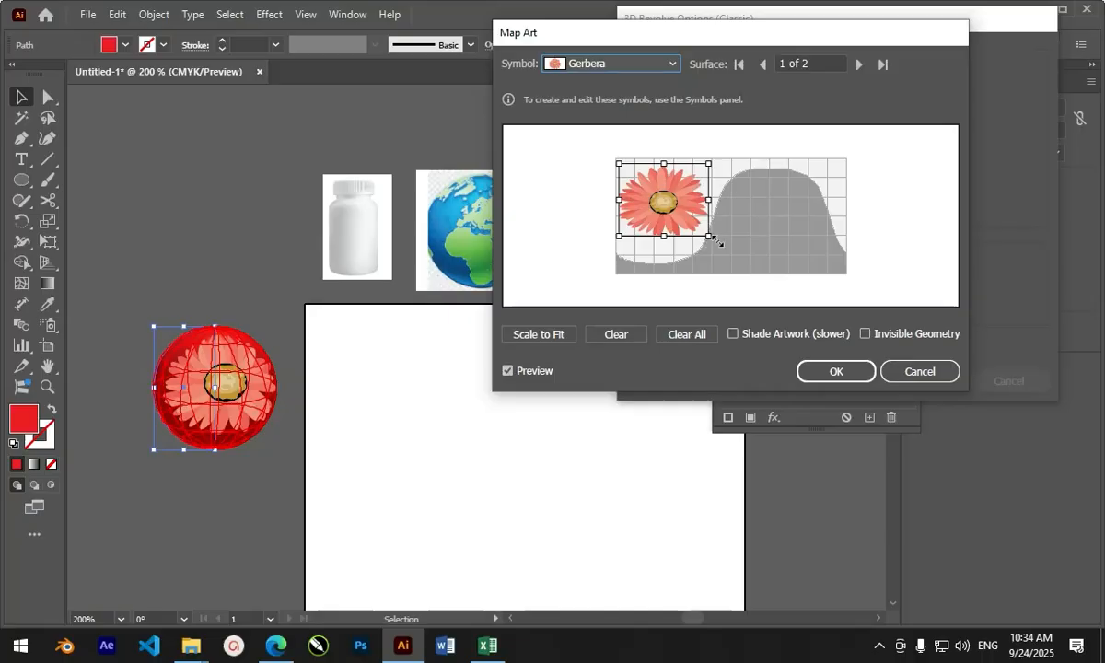
# - Enlarge the mapped Gerbera further and shift it up so its petals cover most of the sphere's visible surface
pyautogui.moveTo(709, 237); pyautogui.dragTo(766, 271)
pyautogui.moveTo(725, 233); pyautogui.dragTo(706, 204)
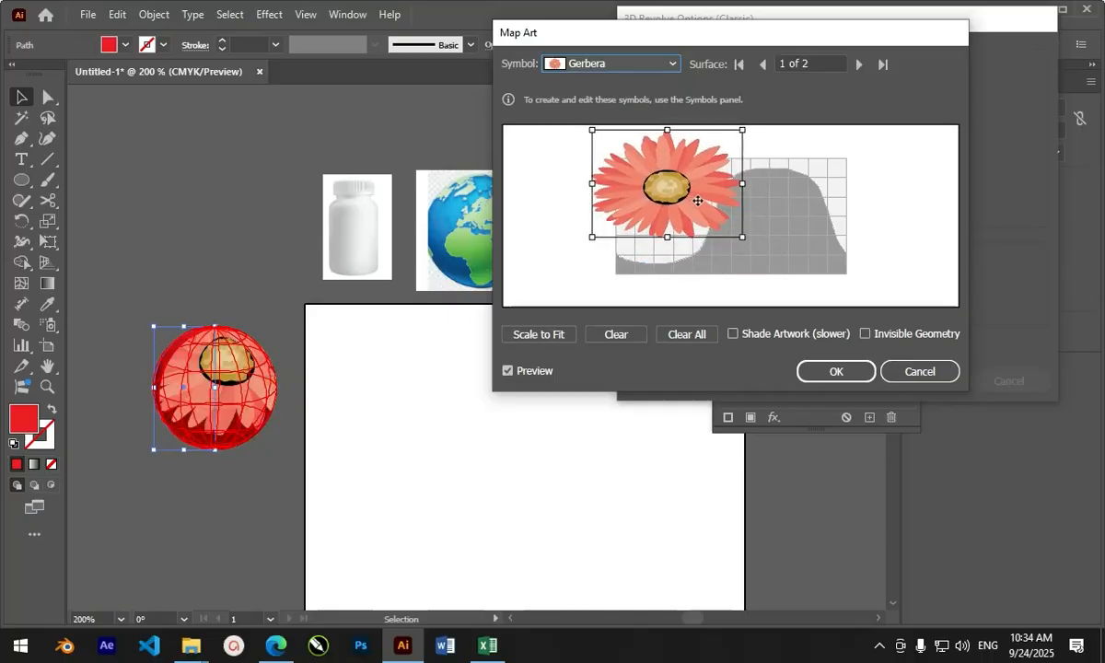
pyautogui.moveTo(701, 201); pyautogui.dragTo(718, 206)
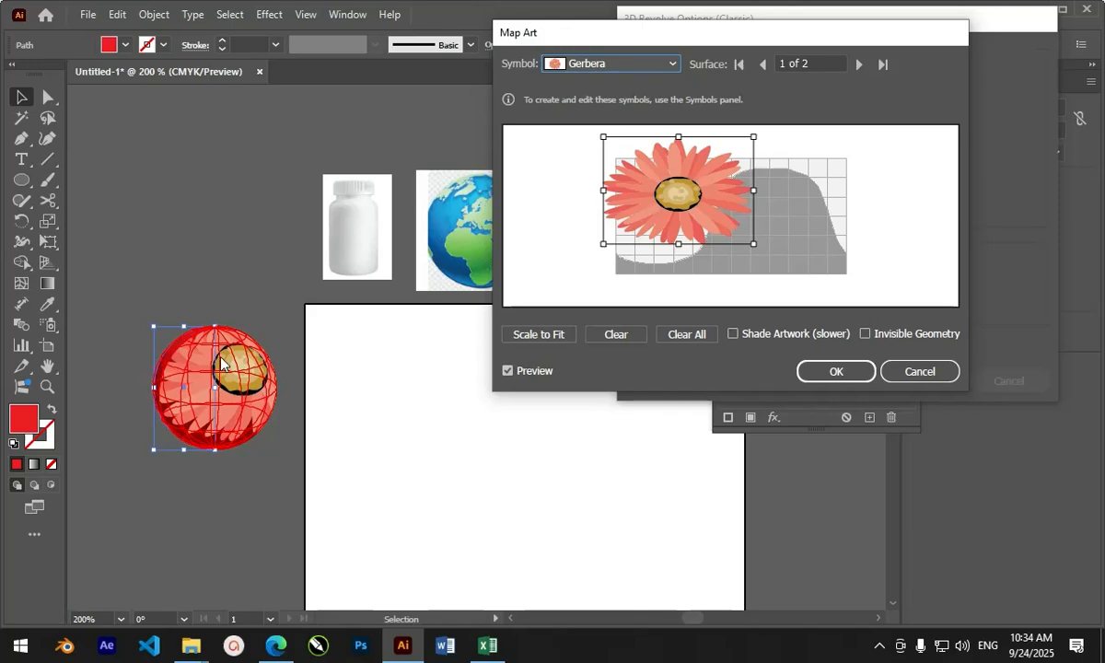
# - Apply the mapped art with Shade Artwork and Invisible Geometry enabled, and place the flower object left of the artboard
pyautogui.click(733, 337)
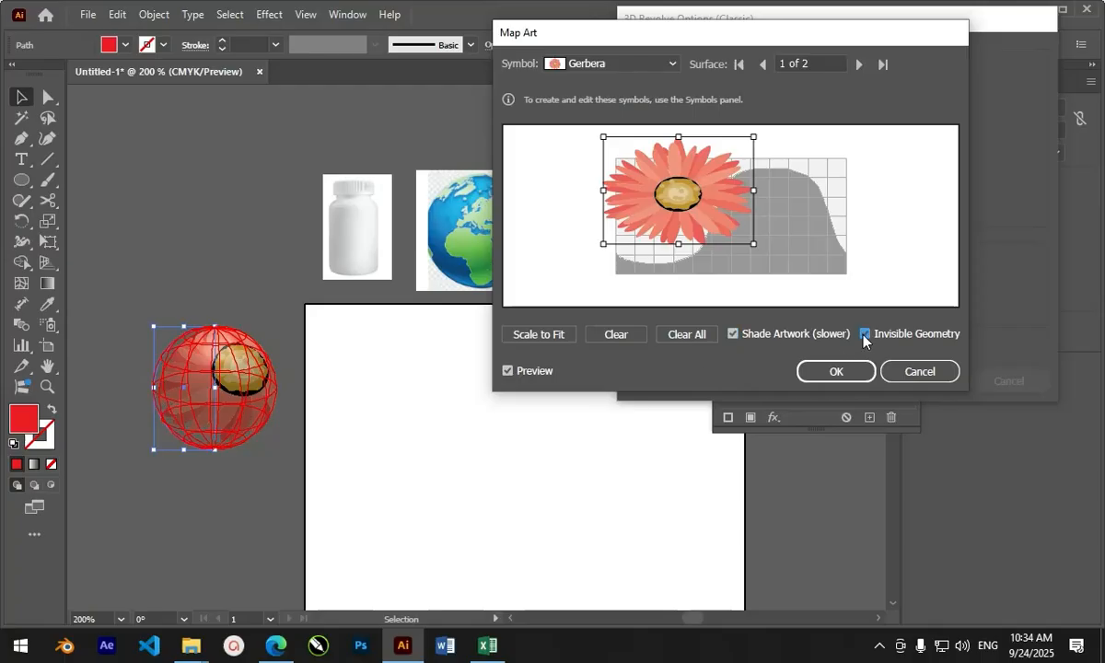
pyautogui.click(828, 375)
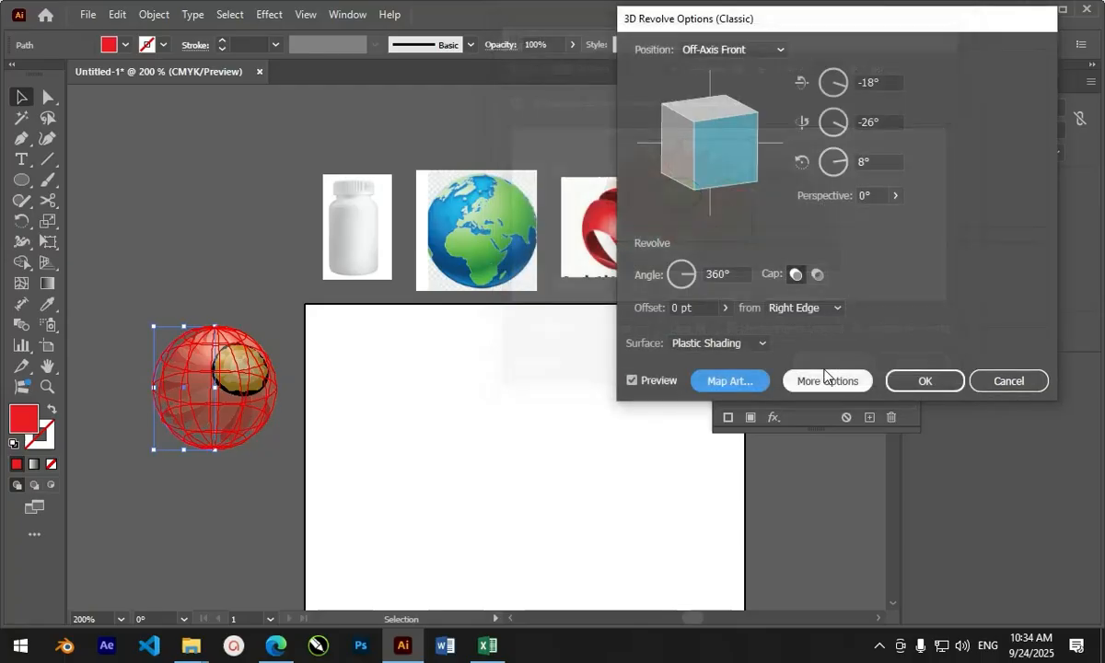
pyautogui.click(925, 380)
pyautogui.moveTo(216, 369); pyautogui.dragTo(439, 390)
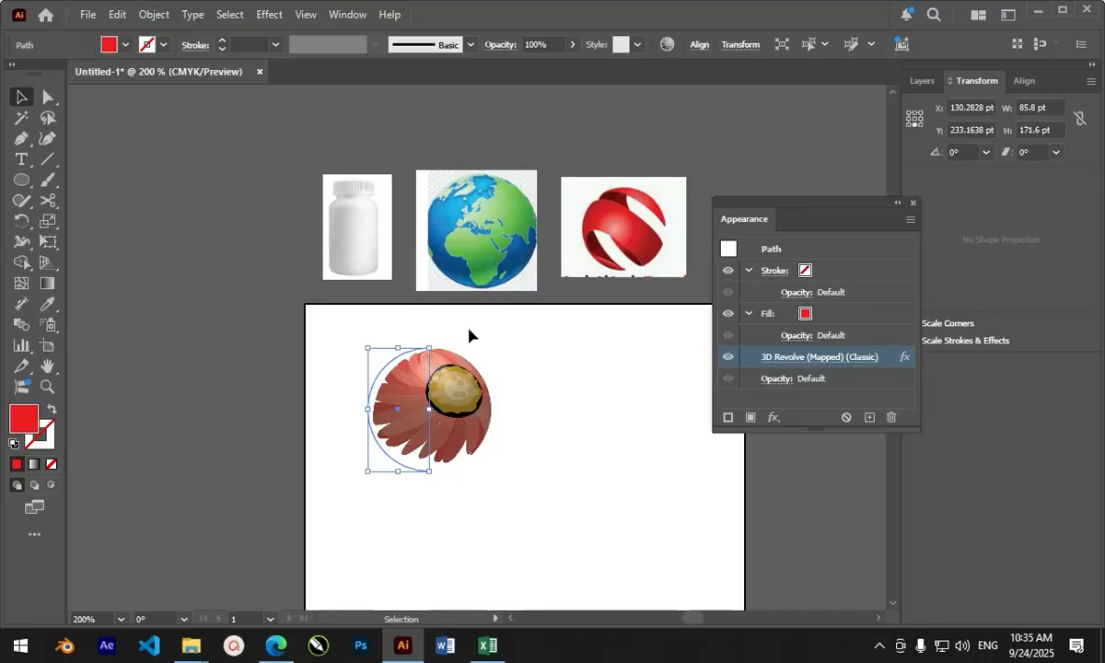
pyautogui.moveTo(398, 361); pyautogui.dragTo(206, 359)
# - Rotate the mapped revolve to a custom rotation of 3°, -6° and 4°, apply it, and close the Appearance attributes
pyautogui.click(778, 361)
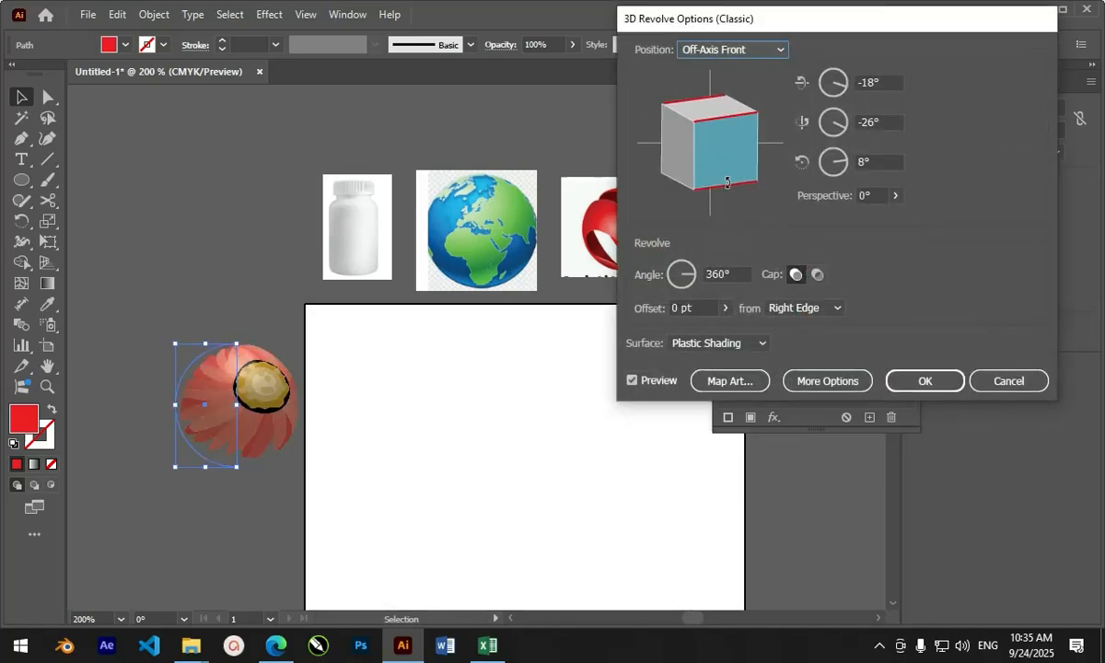
pyautogui.moveTo(721, 186)
pyautogui.mouseDown()
pyautogui.moveTo(726, 141)
pyautogui.moveTo(717, 105)
pyautogui.moveTo(709, 111)
pyautogui.mouseUp()
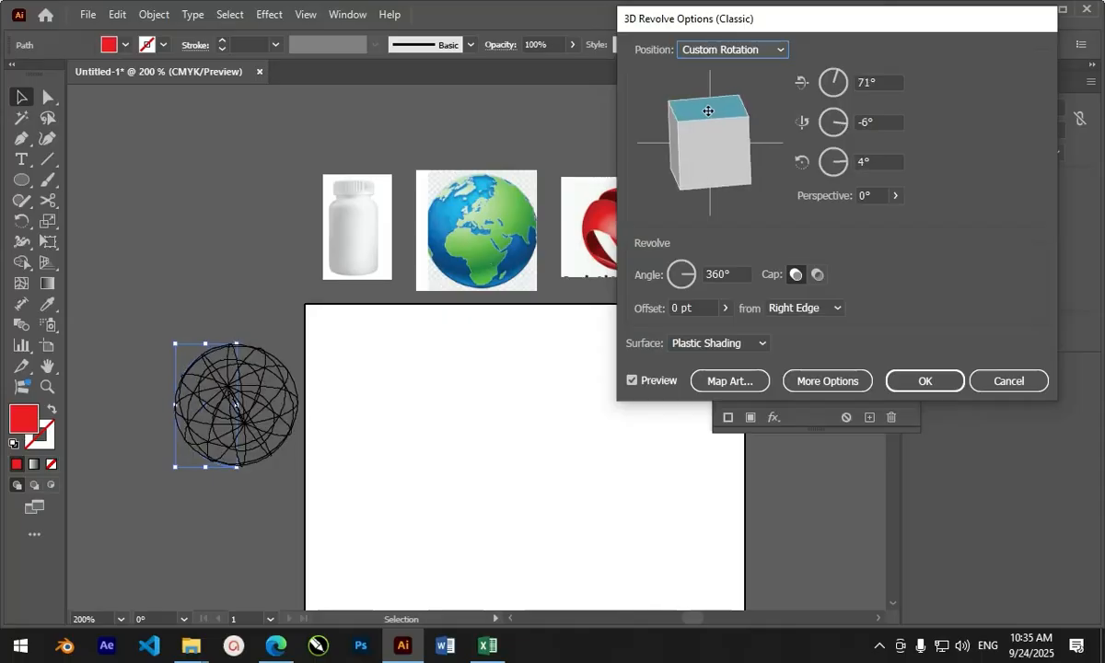
pyautogui.moveTo(648, 148)
pyautogui.mouseDown()
pyautogui.moveTo(729, 140)
pyautogui.moveTo(723, 170)
pyautogui.mouseUp()
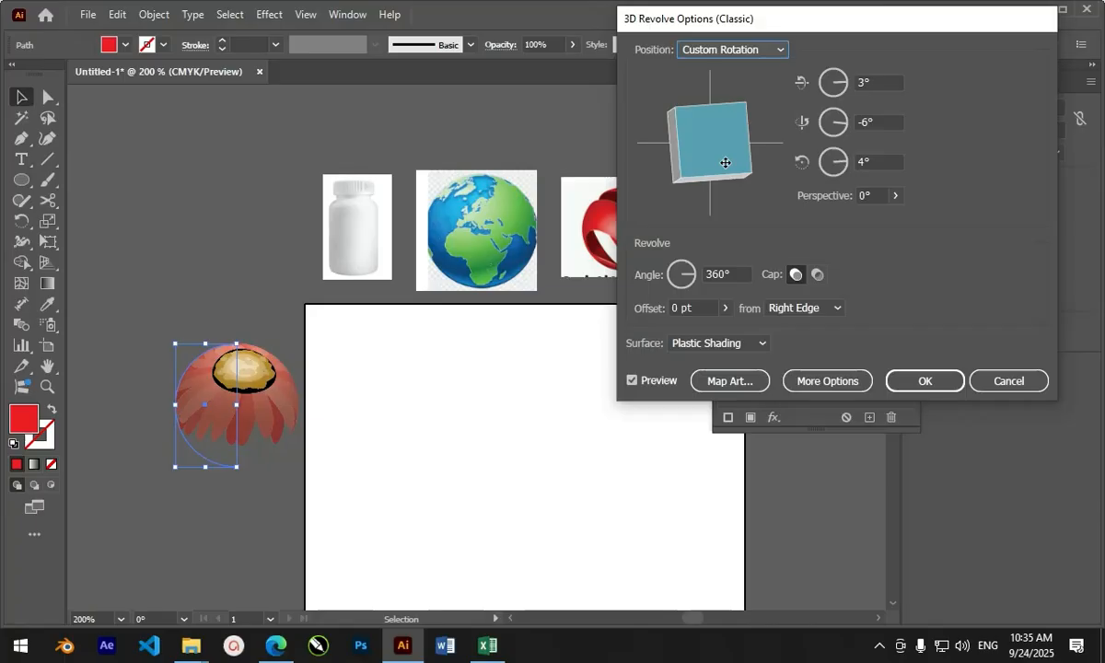
pyautogui.click(910, 381)
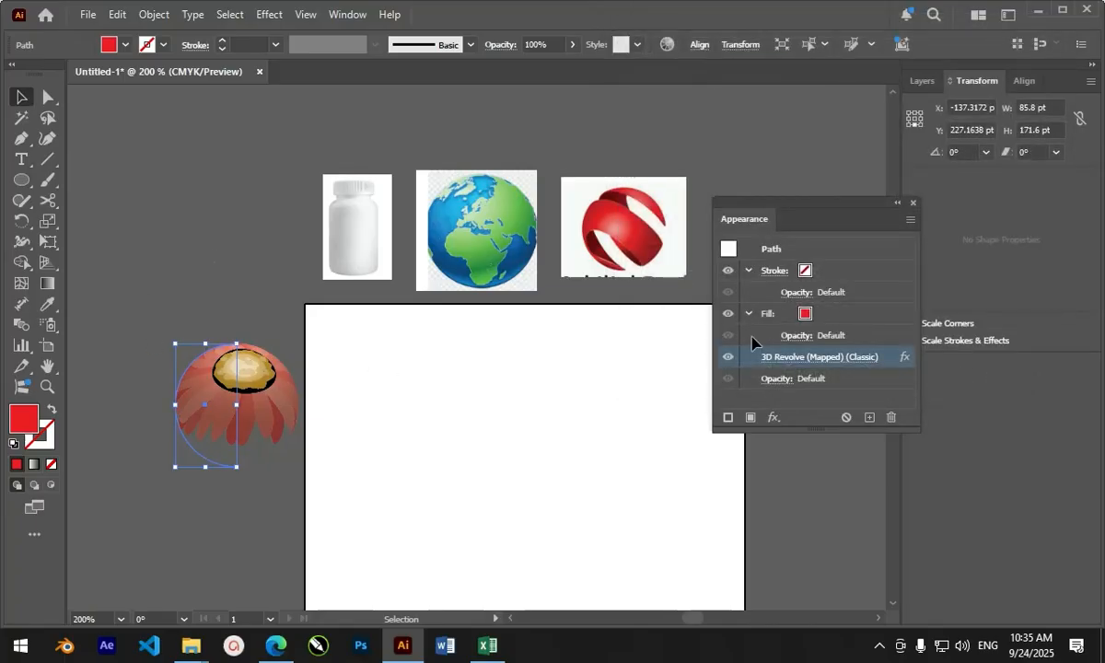
pyautogui.click(913, 203)
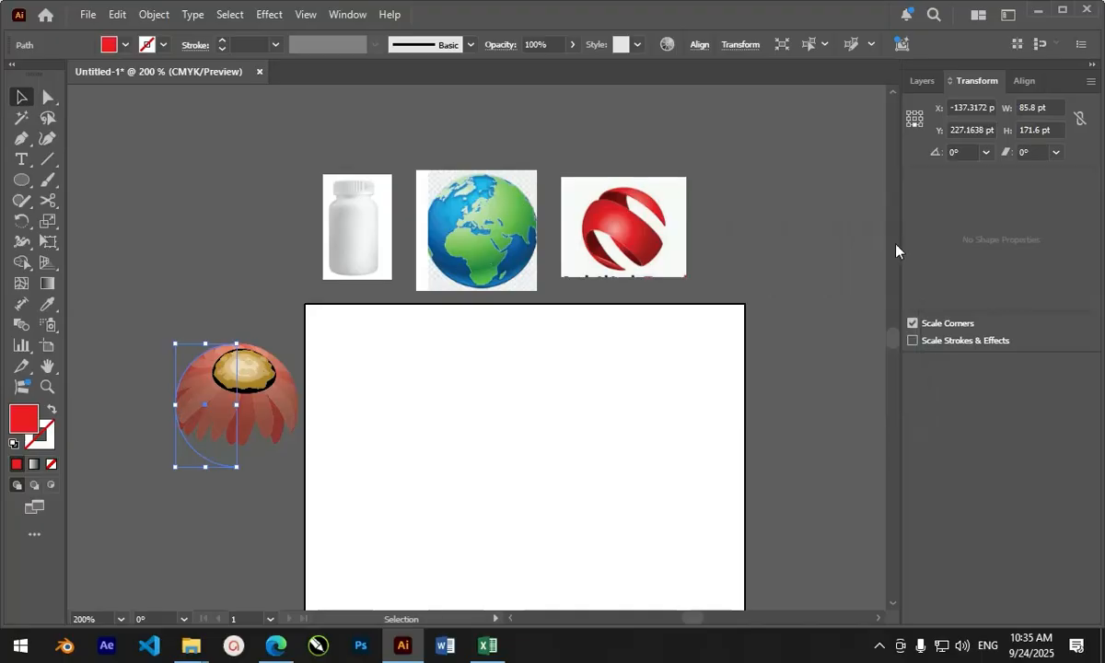
pyautogui.click(205, 381)
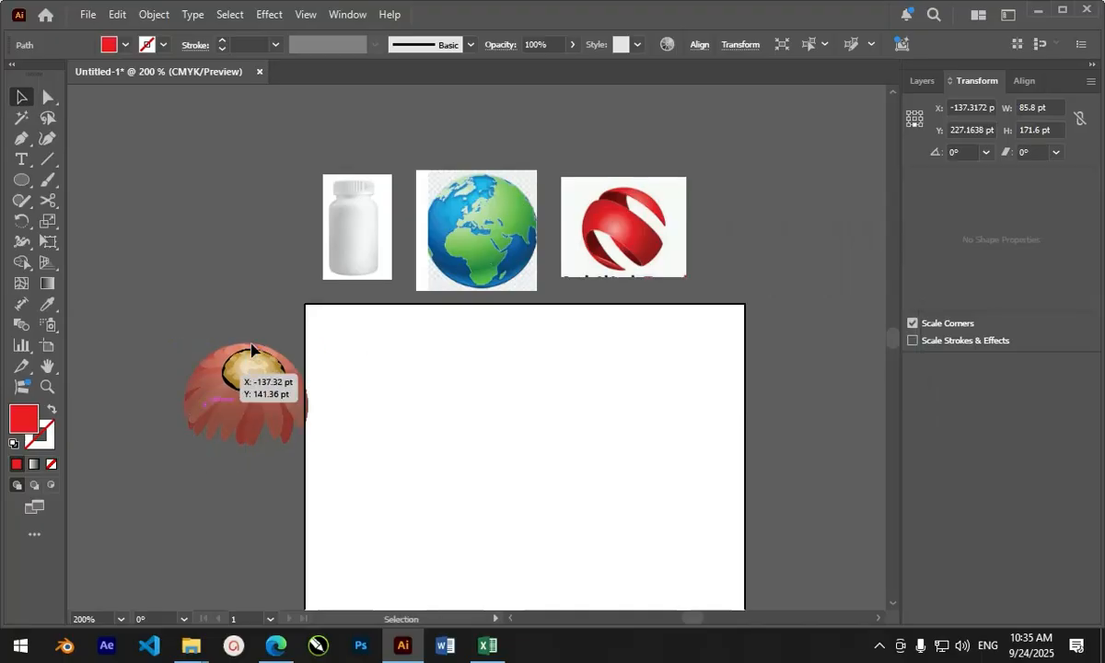
# - Delete the mapped flower object and draw a rounded rectangle about 192 by 57 pt near the artboard's upper-left corner
pyautogui.press('Delete')
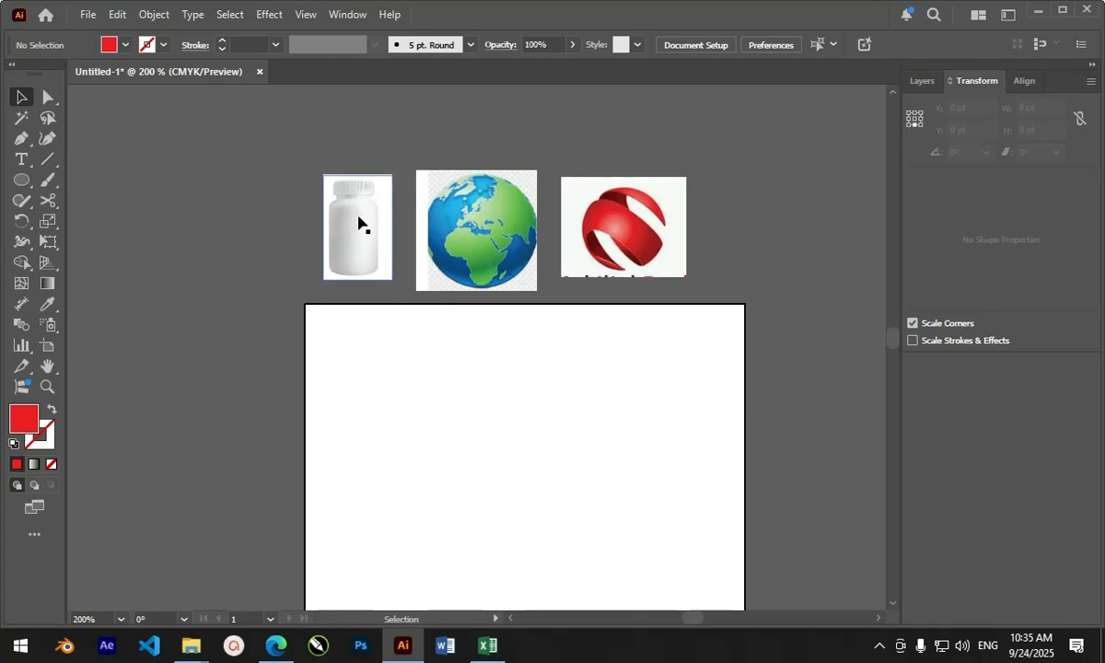
pyautogui.click(23, 183)
pyautogui.rightClick(23, 187)
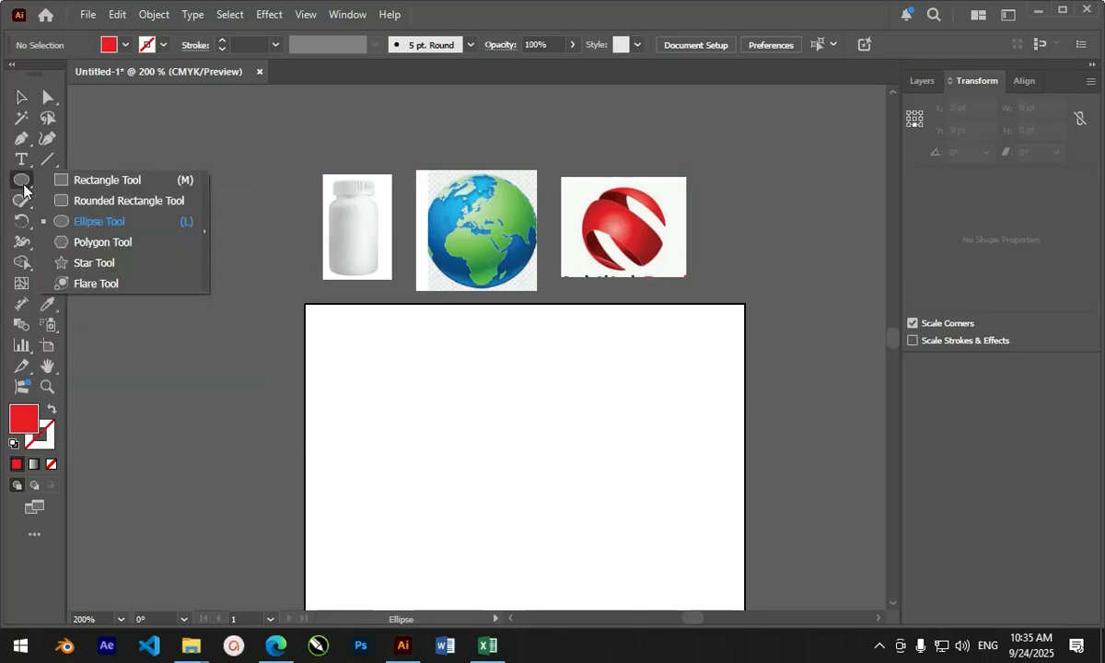
pyautogui.click(79, 202)
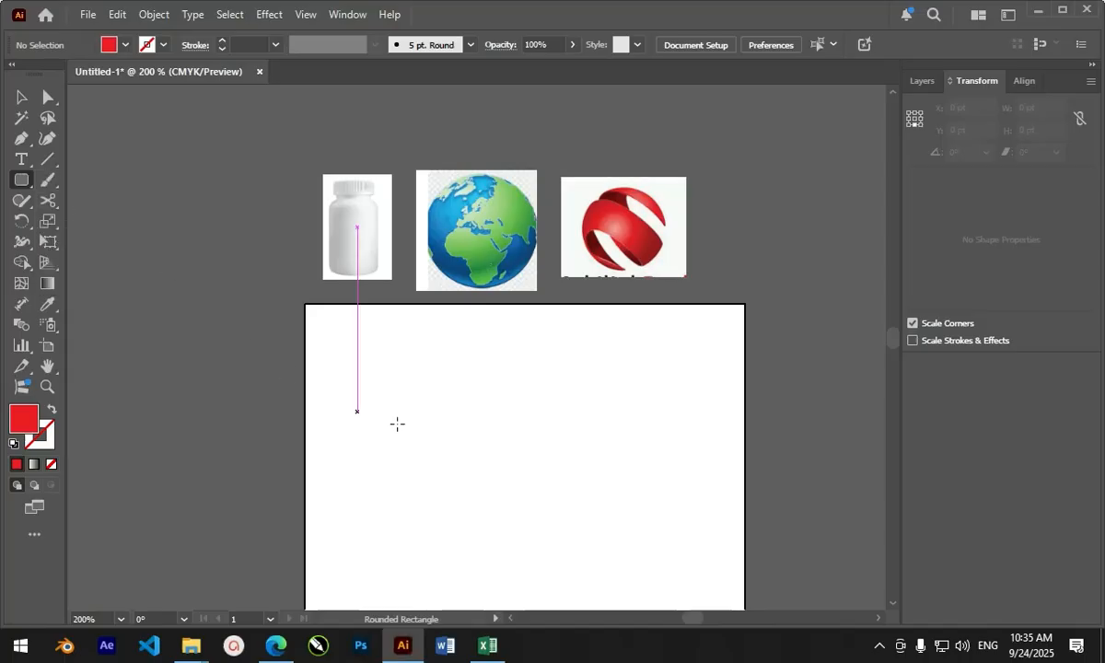
pyautogui.scroll(1, 397, 424)
pyautogui.moveTo(308, 316); pyautogui.dragTo(515, 376)
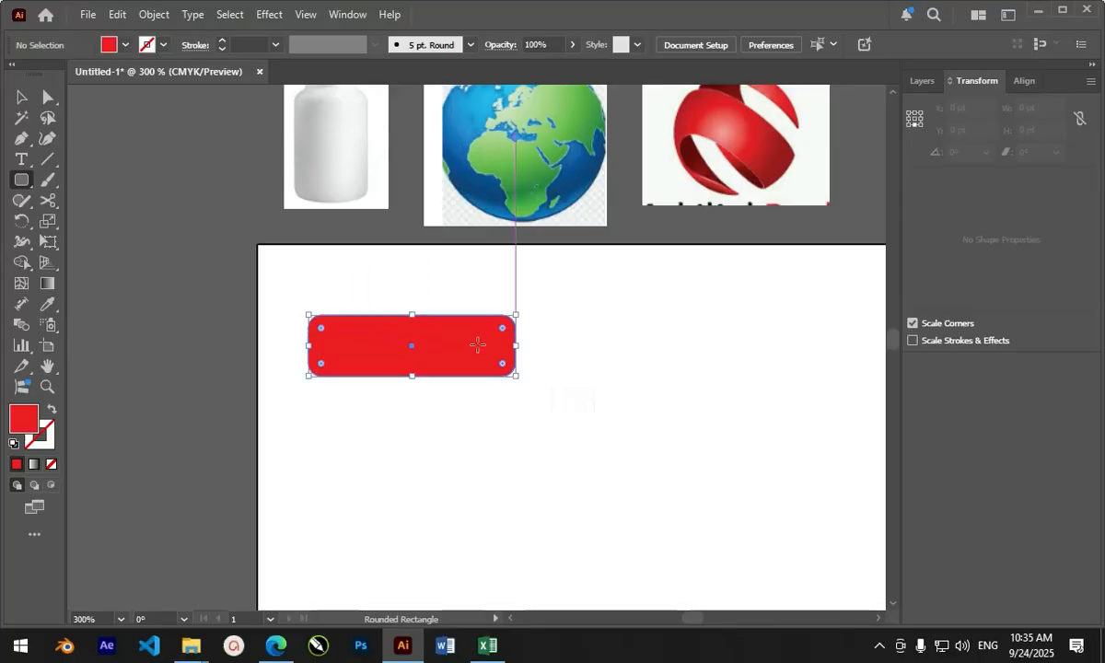
# - Bow the rounded rectangle's top edge slightly upward with the Curvature tool to match the reference bottle's cap
pyautogui.scroll(-2, 381, 267)
pyautogui.scroll(3, 359, 162)
pyautogui.scroll(2, 350, 156)
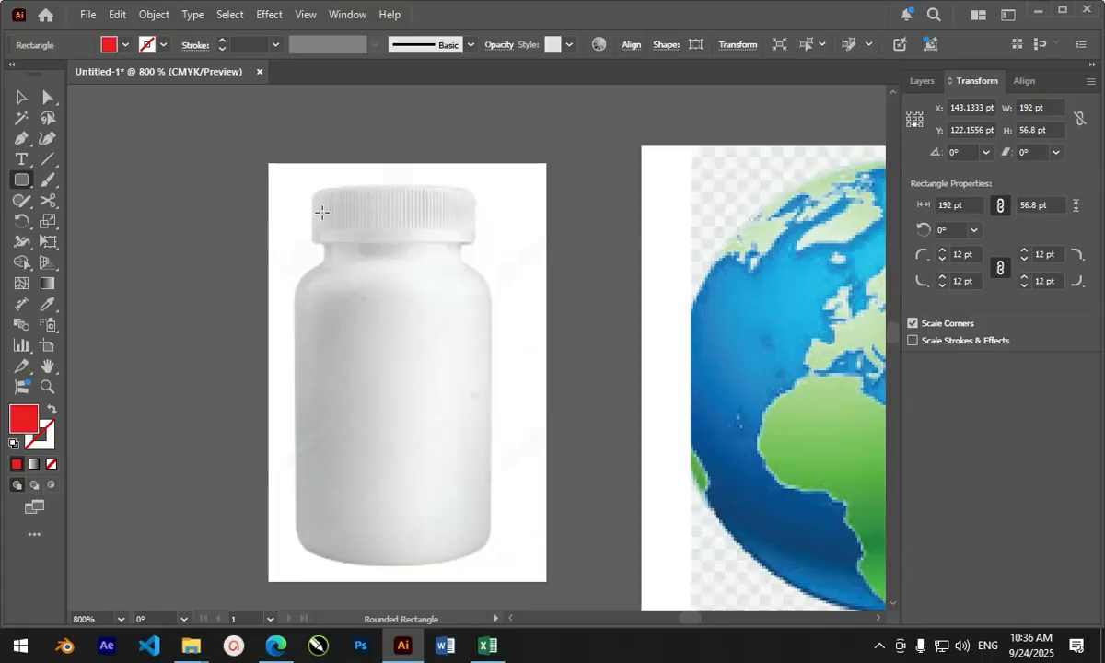
pyautogui.scroll(3, 350, 194)
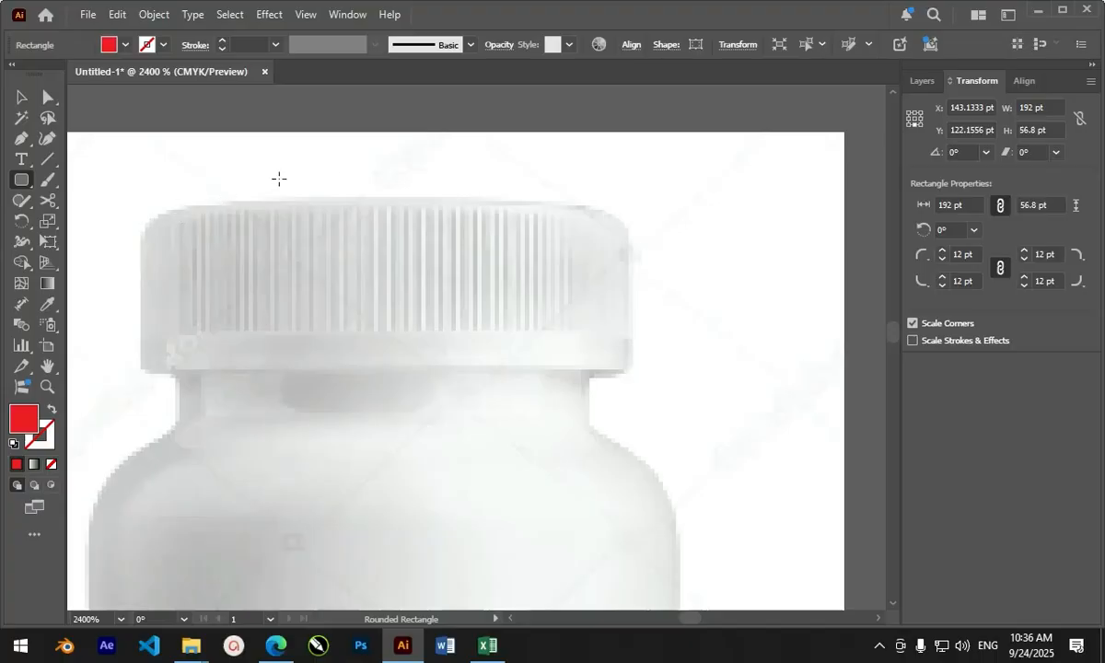
pyautogui.scroll(-5, 567, 227)
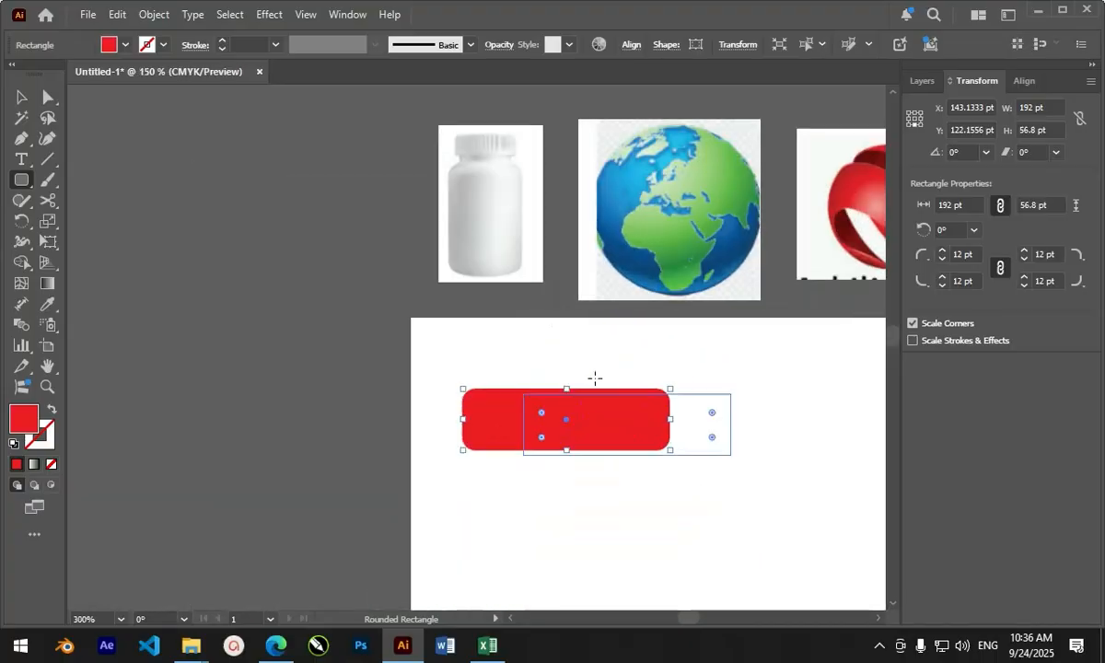
pyautogui.scroll(3, 580, 406)
pyautogui.click(48, 139)
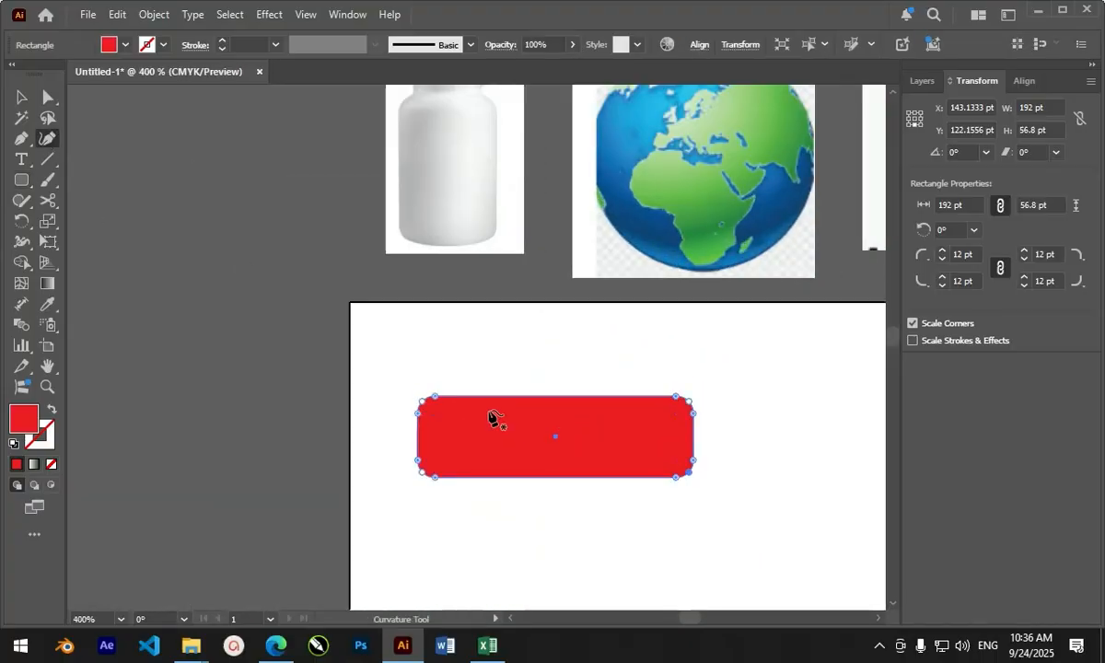
pyautogui.moveTo(555, 397); pyautogui.dragTo(557, 388)
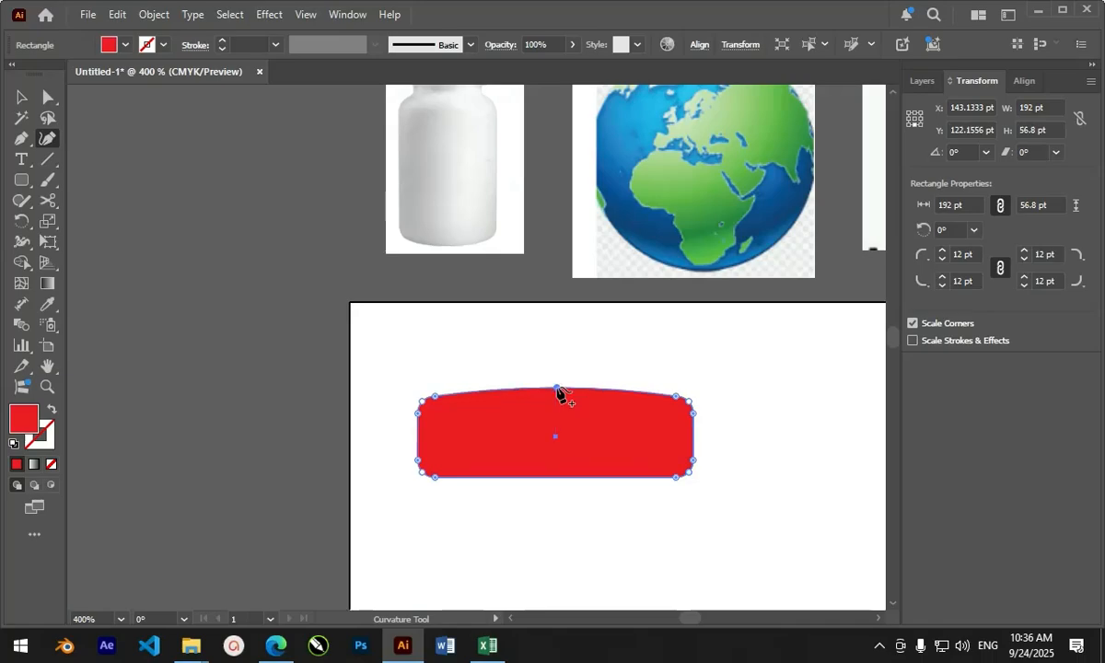
# - Try bowing the cap shape's bottom edge inward, and straighten it again
pyautogui.moveTo(556, 478); pyautogui.dragTo(555, 471)
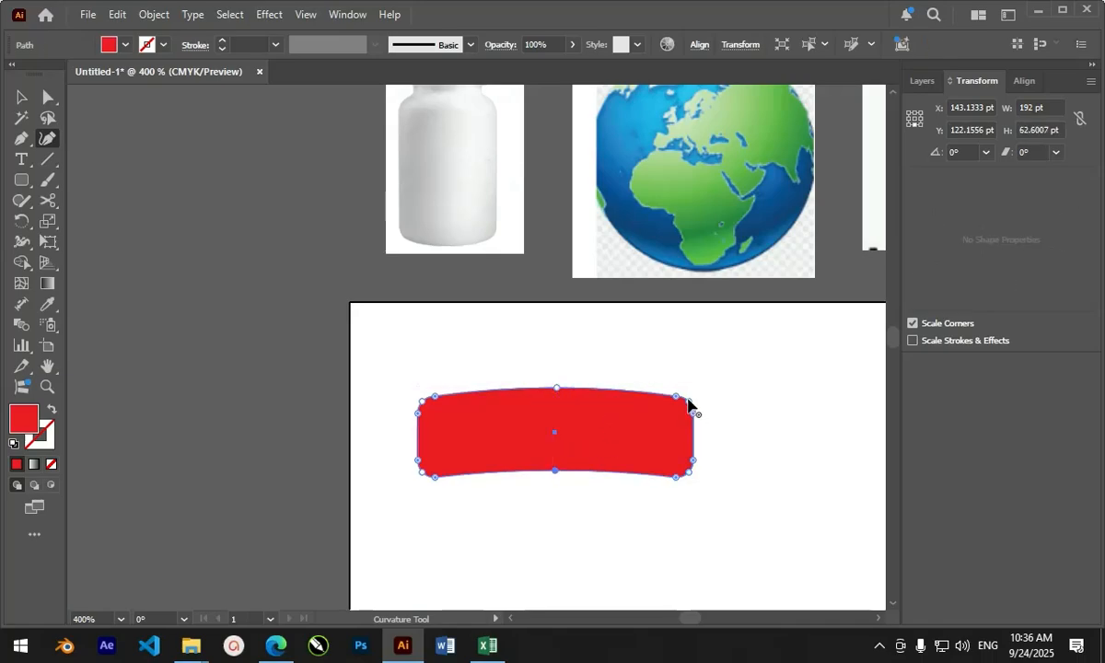
pyautogui.scroll(-2, 639, 413)
pyautogui.scroll(1, 631, 443)
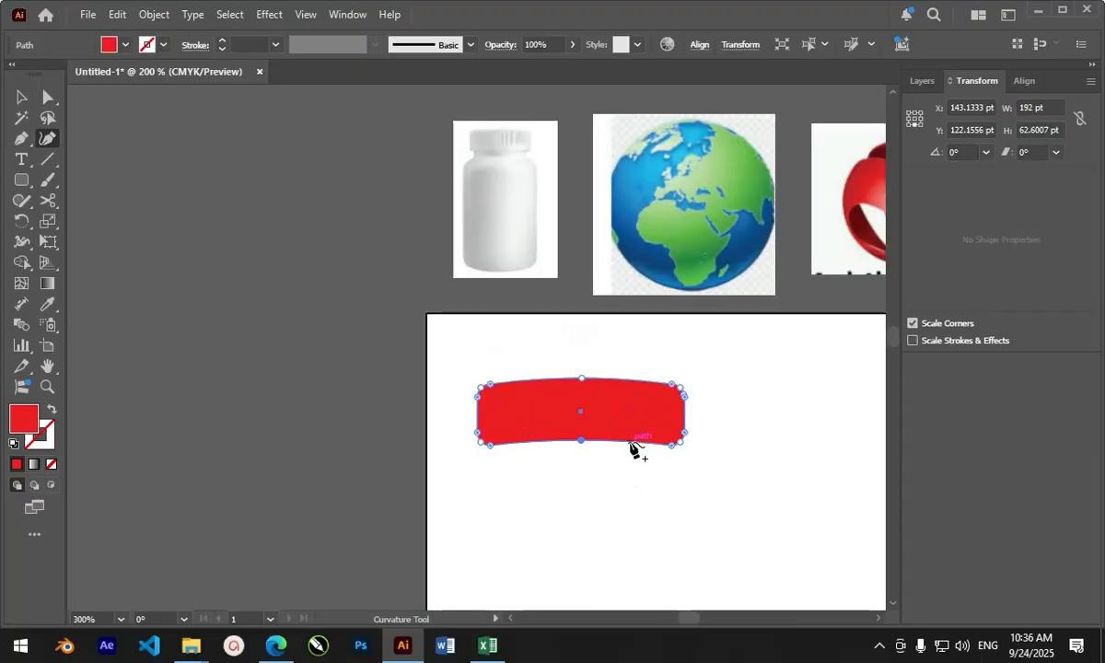
pyautogui.moveTo(582, 440); pyautogui.dragTo(582, 445)
# - Move the cap shape slightly up and left, and add a rounded rectangle about 173 by 29 pt centred over its bottom edge
pyautogui.press('v')
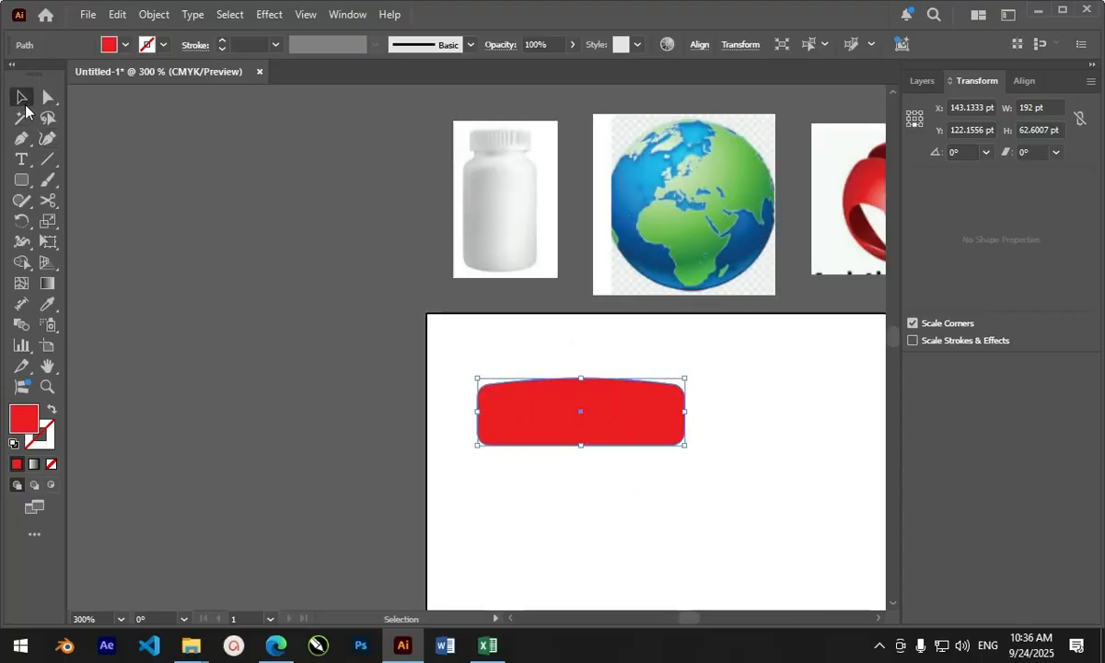
pyautogui.click(366, 365)
pyautogui.moveTo(530, 416); pyautogui.dragTo(517, 394)
pyautogui.click(22, 179)
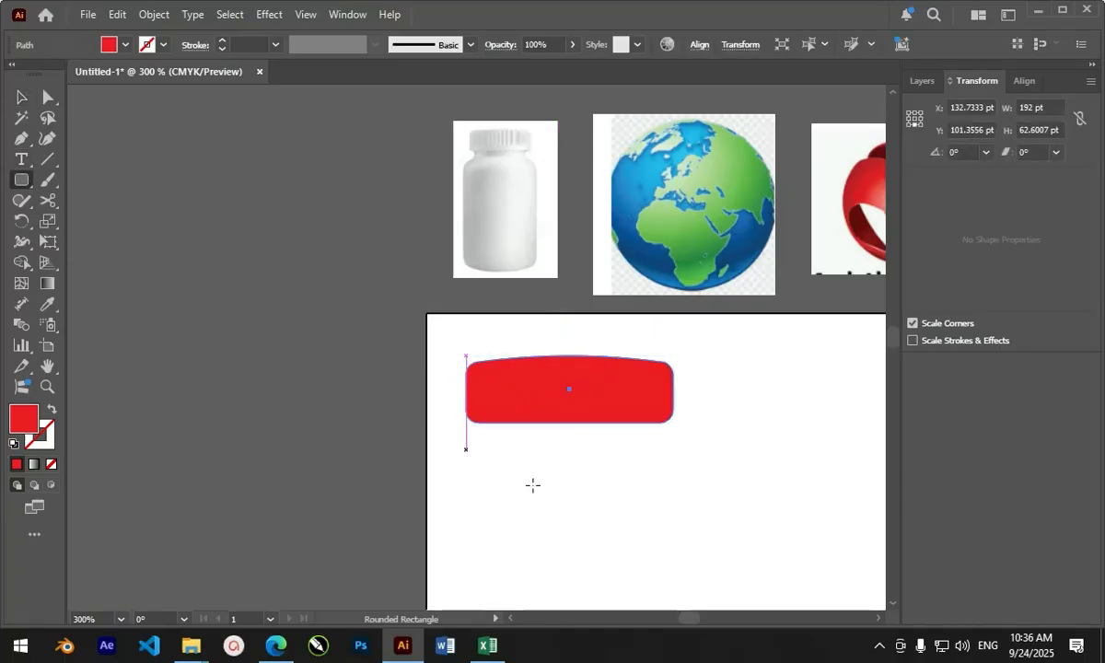
pyautogui.moveTo(472, 440); pyautogui.dragTo(612, 421)
pyautogui.click(22, 97)
pyautogui.click(591, 483)
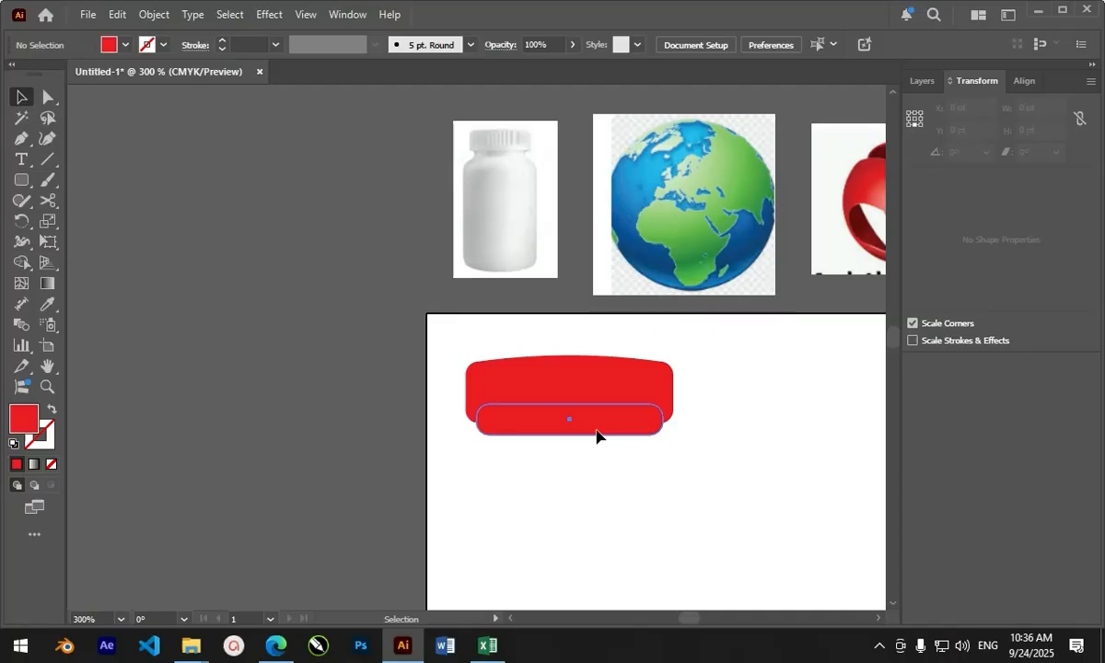
# - Duplicate the neck rectangle below it, stretch the copy to 302 pt high as the bottle body, and move it up to overlap the neck
pyautogui.moveTo(596, 436); pyautogui.dragTo(602, 504)
pyautogui.scroll(-4, 604, 491)
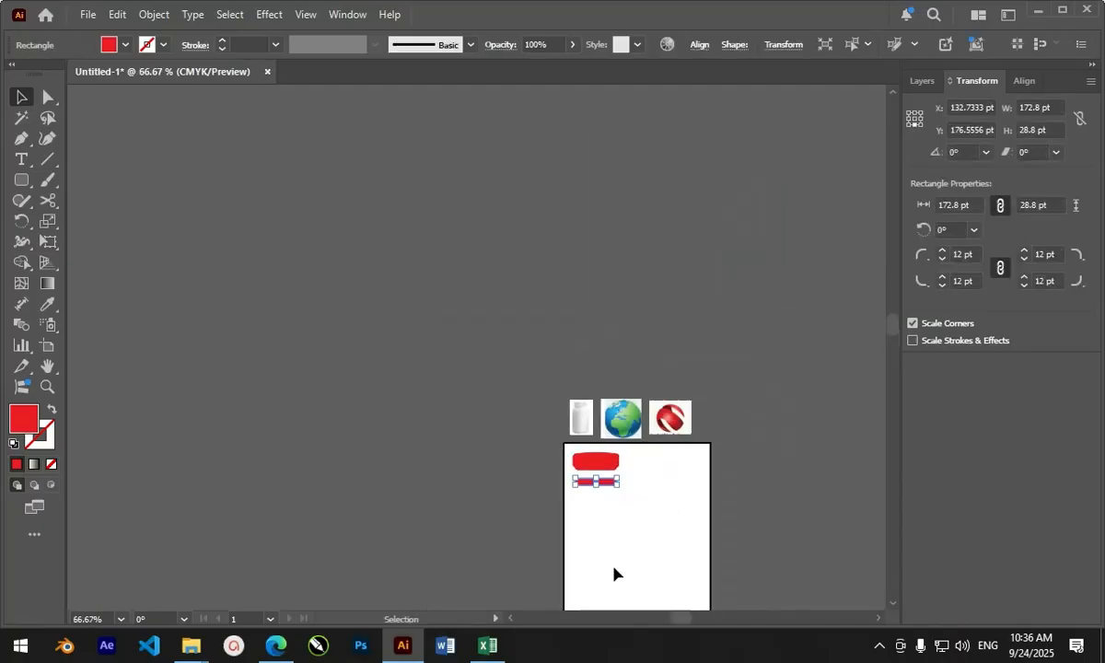
pyautogui.scroll(3, 615, 574)
pyautogui.moveTo(557, 312); pyautogui.dragTo(556, 508)
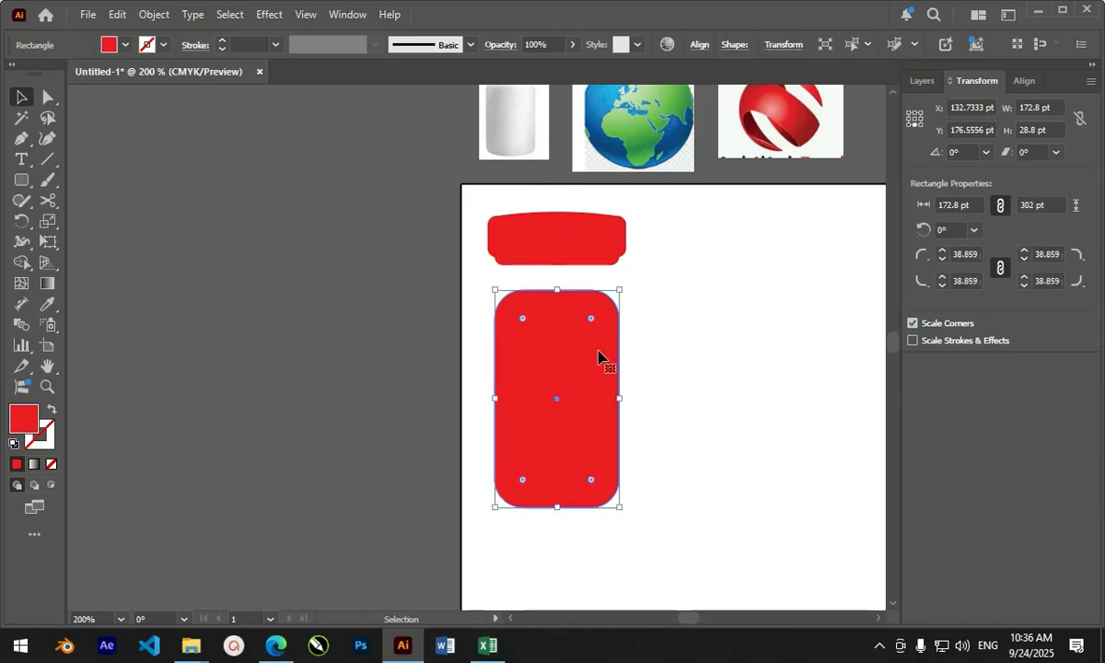
pyautogui.moveTo(597, 339); pyautogui.dragTo(595, 307)
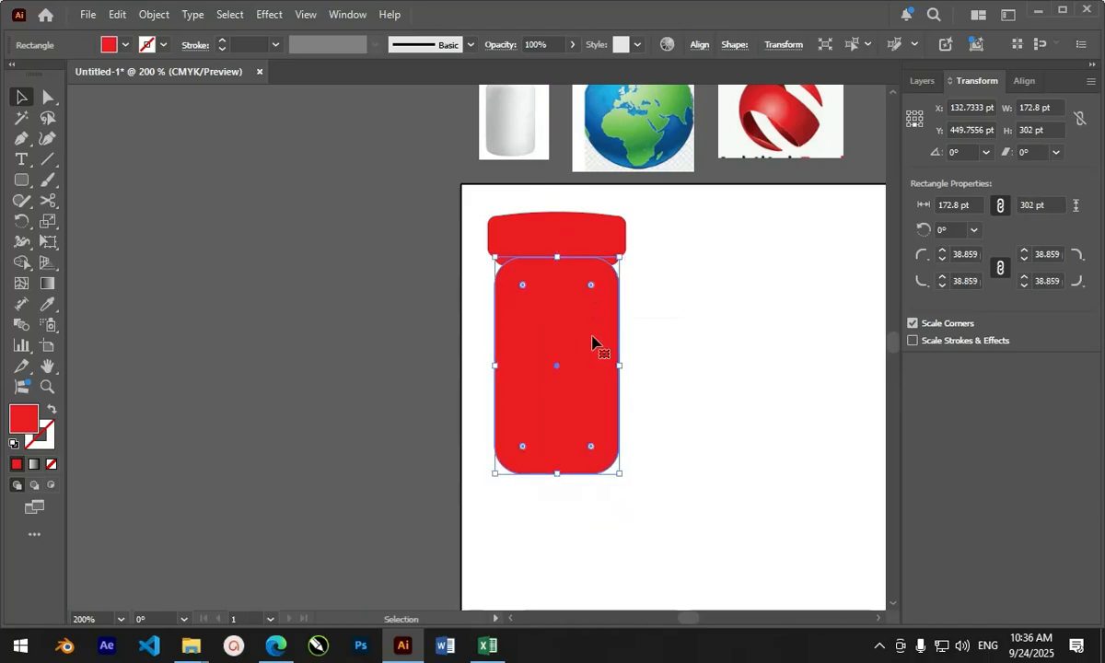
# - Try merging the cap, neck and body shapes into one bottle with the Shape Builder tool
pyautogui.scroll(-3, 592, 336)
pyautogui.scroll(3, 572, 225)
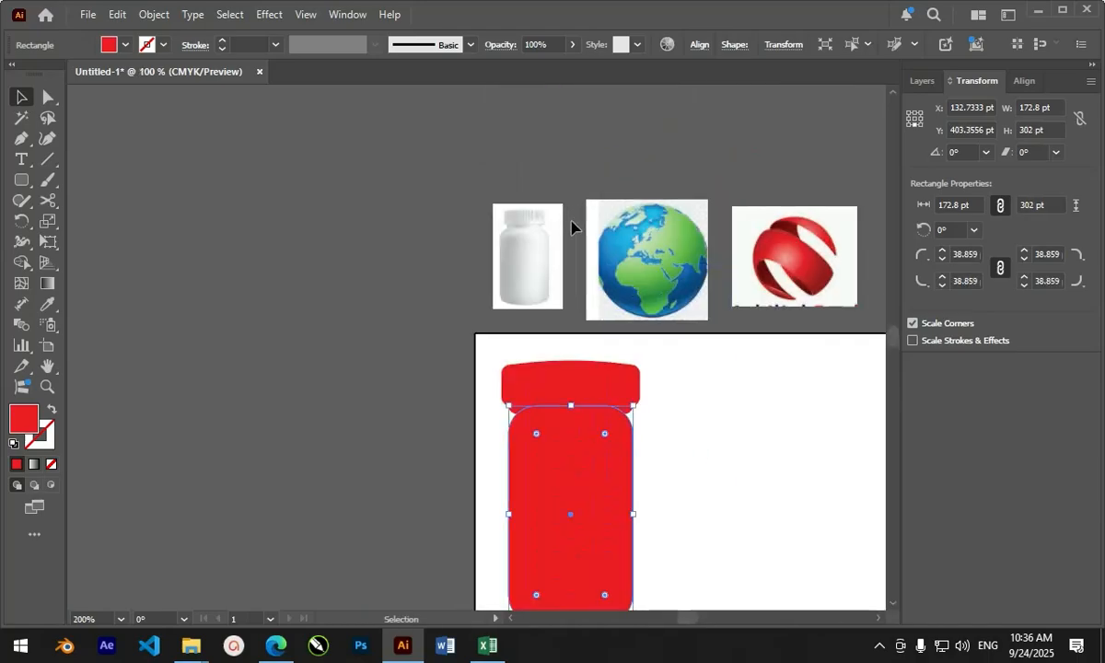
pyautogui.click(678, 367)
pyautogui.click(594, 463)
pyautogui.scroll(-1, 622, 380)
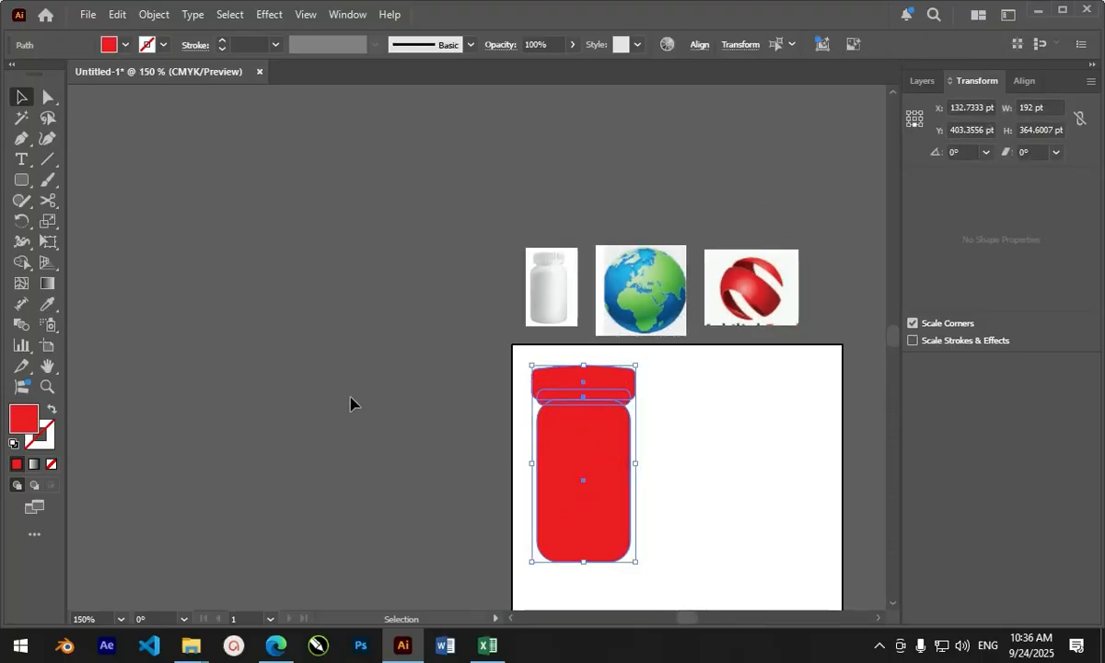
pyautogui.click(25, 264)
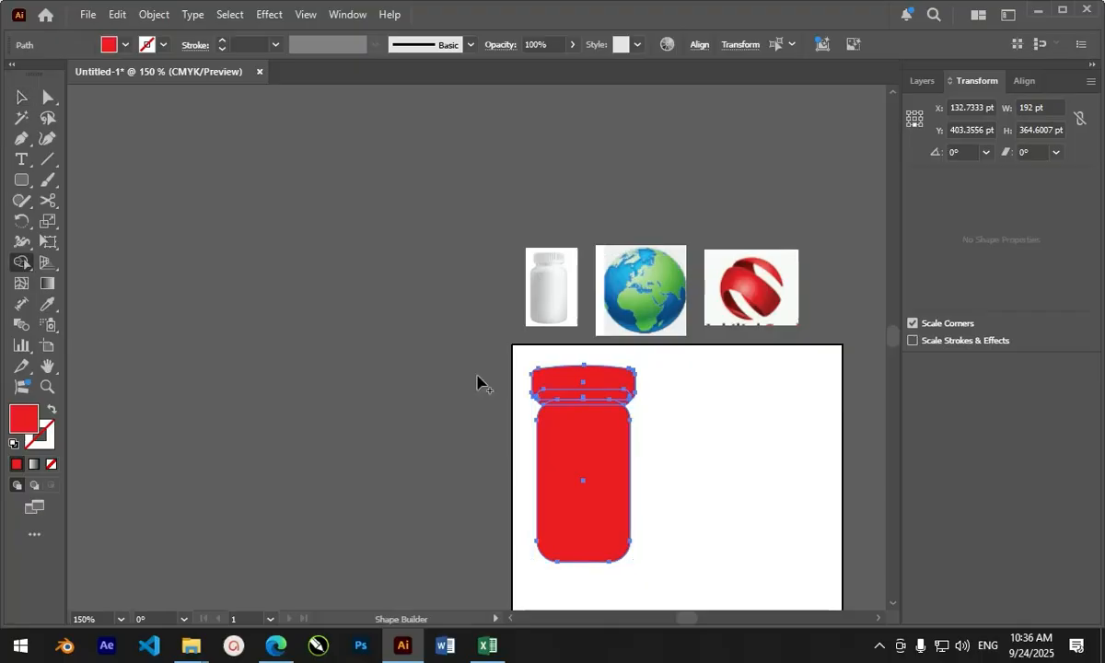
pyautogui.moveTo(580, 382); pyautogui.dragTo(581, 479)
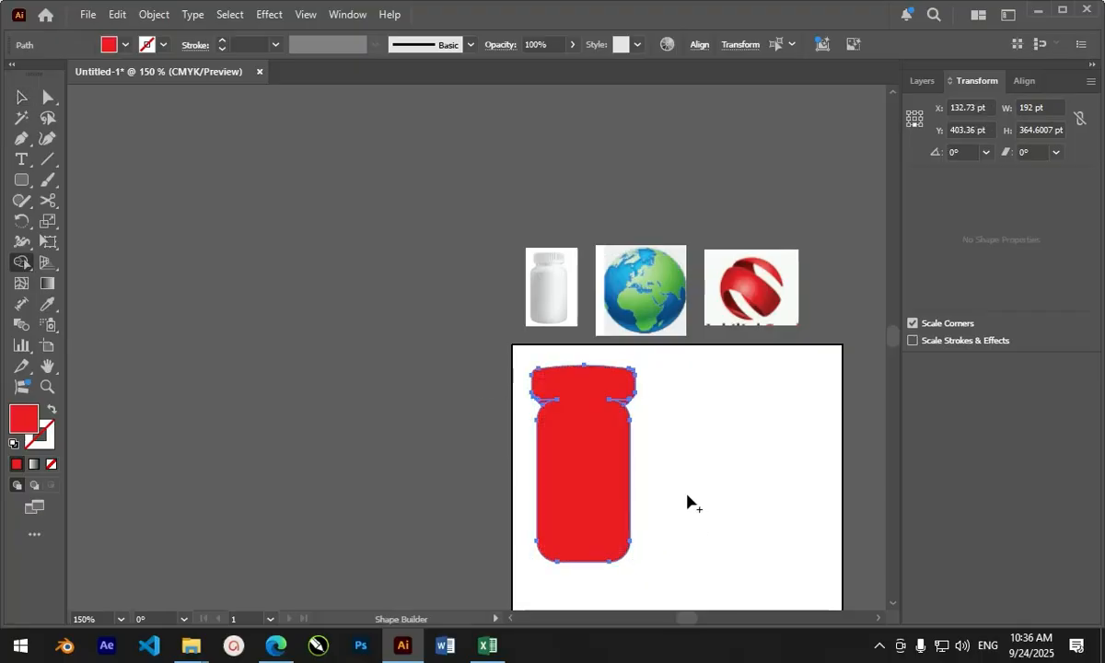
# - Merge the leftover slivers on both sides of the neck into the bottle shape, and deselect it
pyautogui.scroll(4, 627, 428)
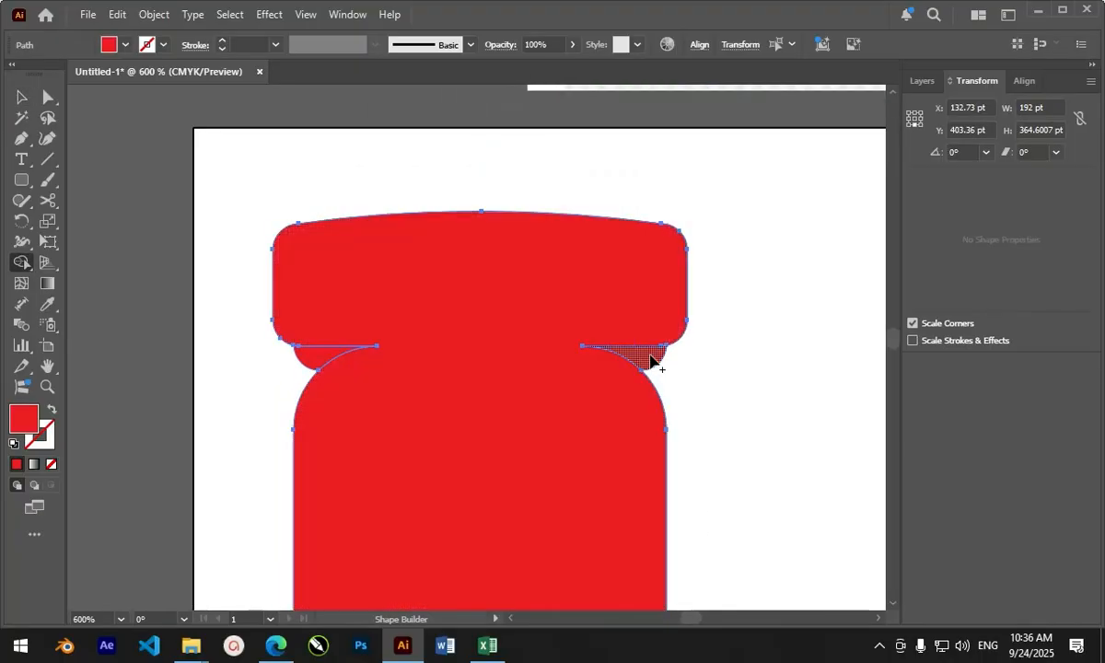
pyautogui.moveTo(612, 374); pyautogui.dragTo(639, 338)
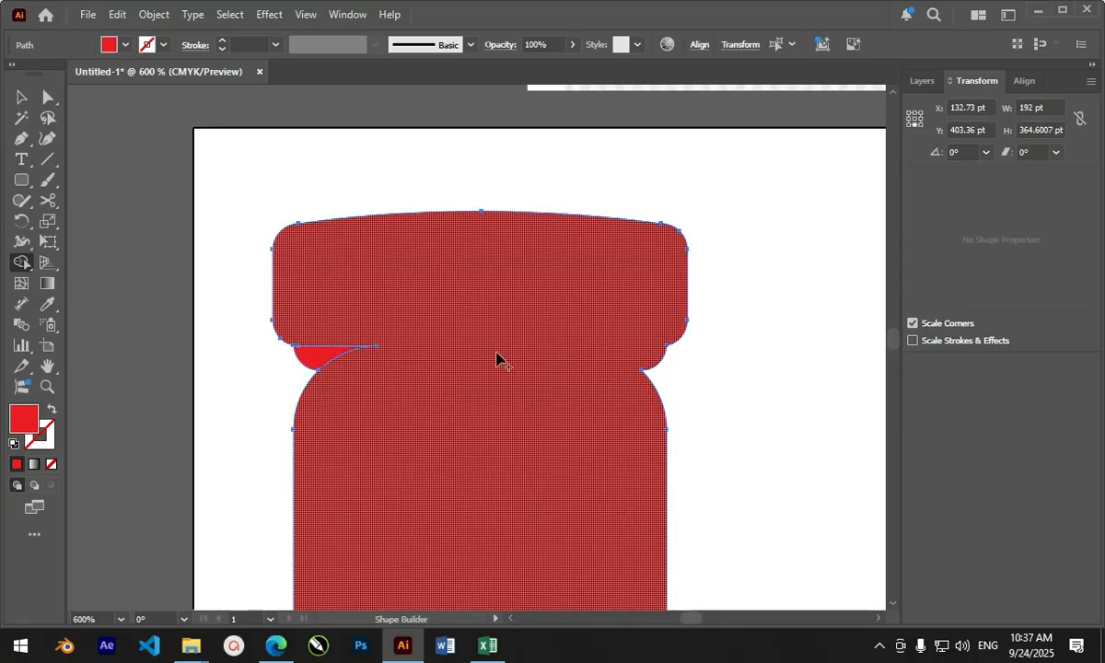
pyautogui.moveTo(354, 380); pyautogui.dragTo(351, 321)
pyautogui.scroll(-2, 429, 395)
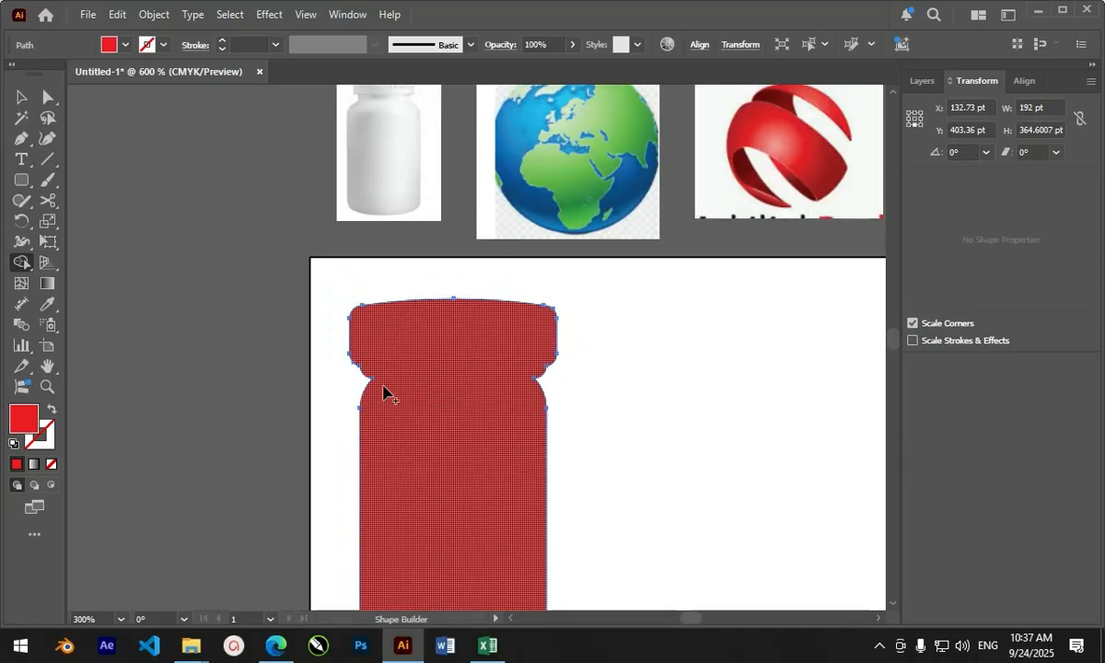
pyautogui.click(21, 98)
pyautogui.click(288, 344)
pyautogui.scroll(-1, 289, 346)
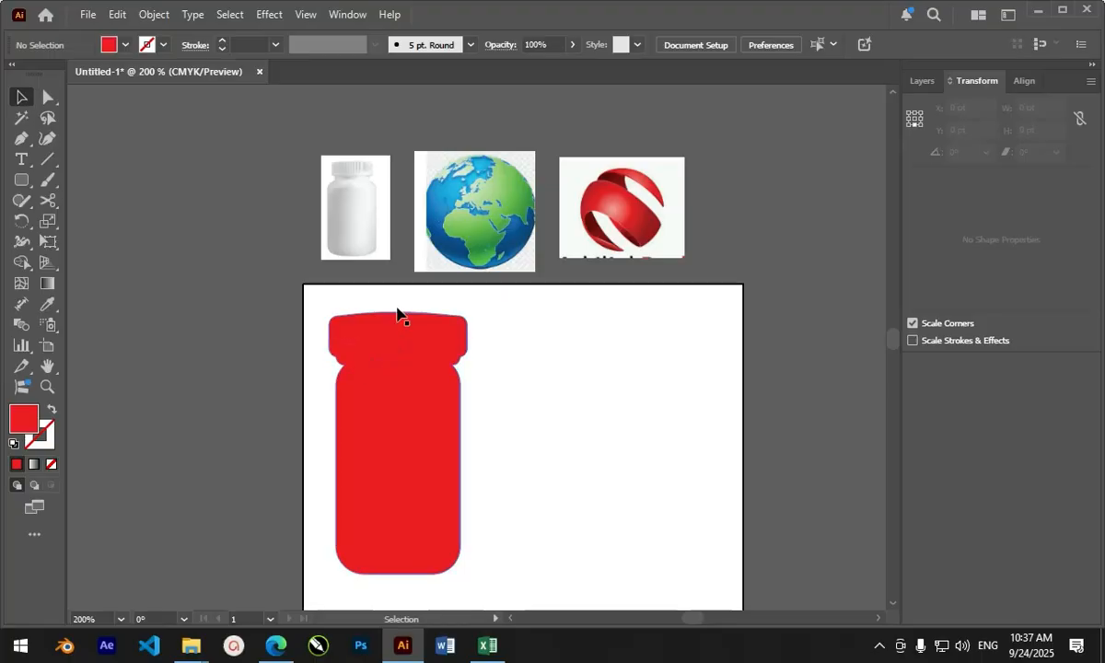
# - Undo the Shape Builder merges of the bottle and deselect its separate parts
pyautogui.press('a')
pyautogui.click(399, 446)
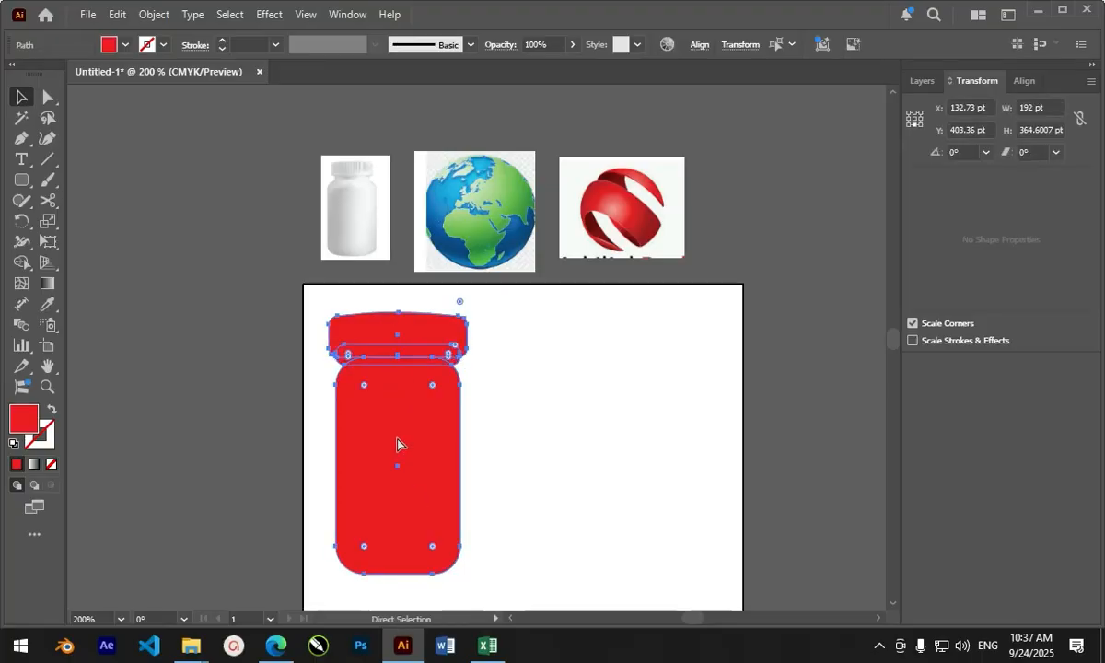
pyautogui.press('v')
pyautogui.click(511, 327)
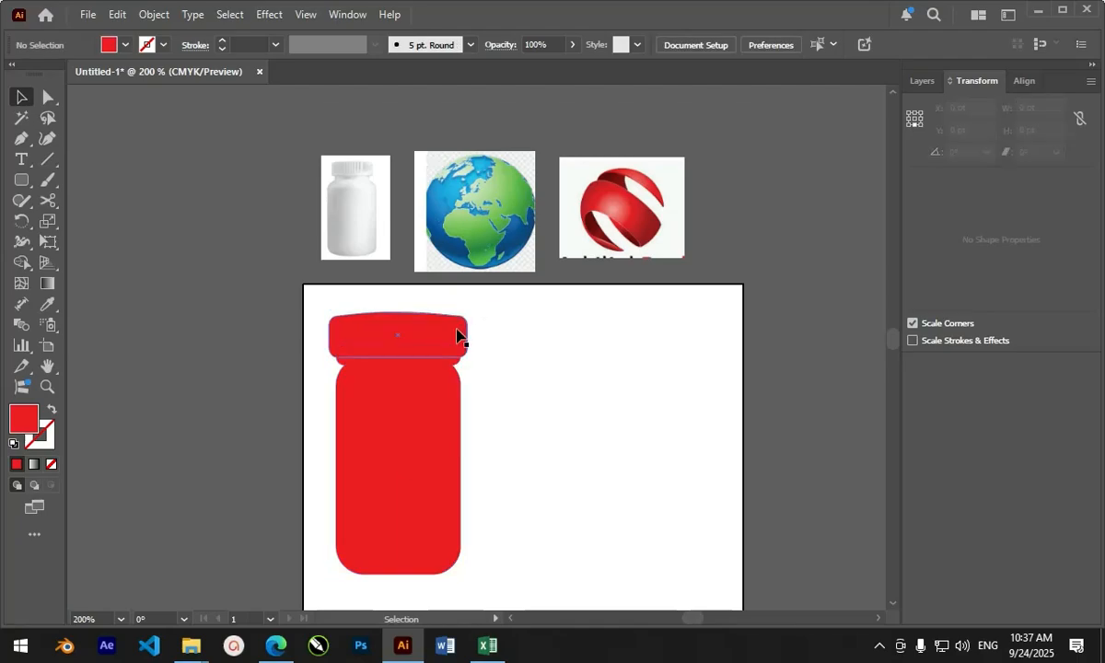
# - Move the cap to the right of the bottle, and merge the neck and body into one shape with Shape Builder
pyautogui.moveTo(457, 335); pyautogui.dragTo(654, 327)
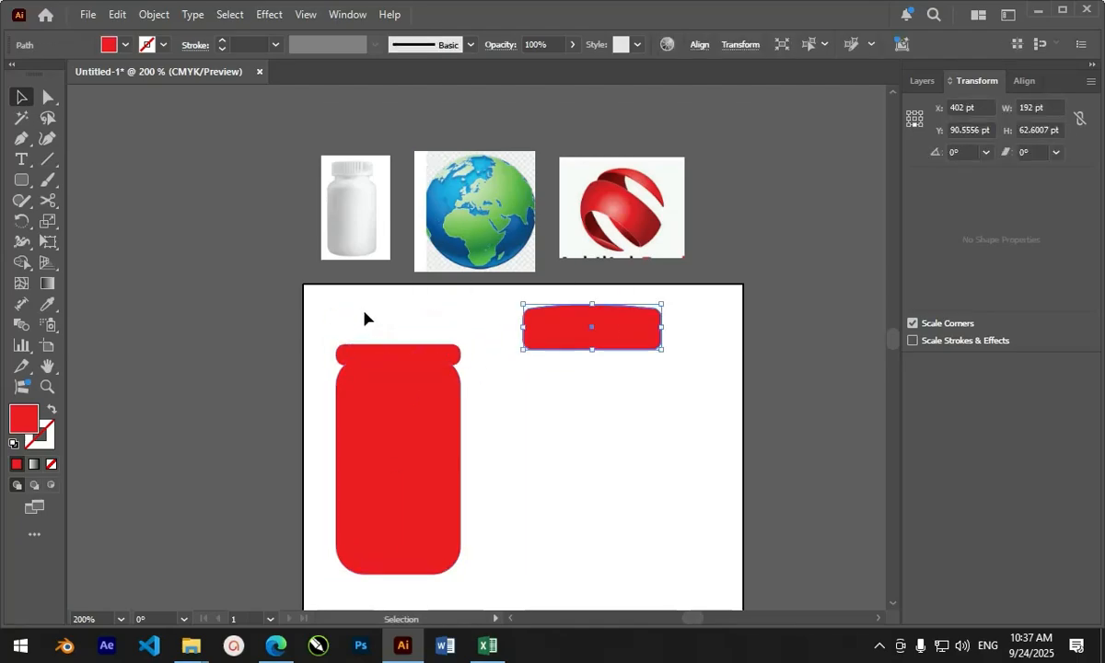
pyautogui.click(403, 413)
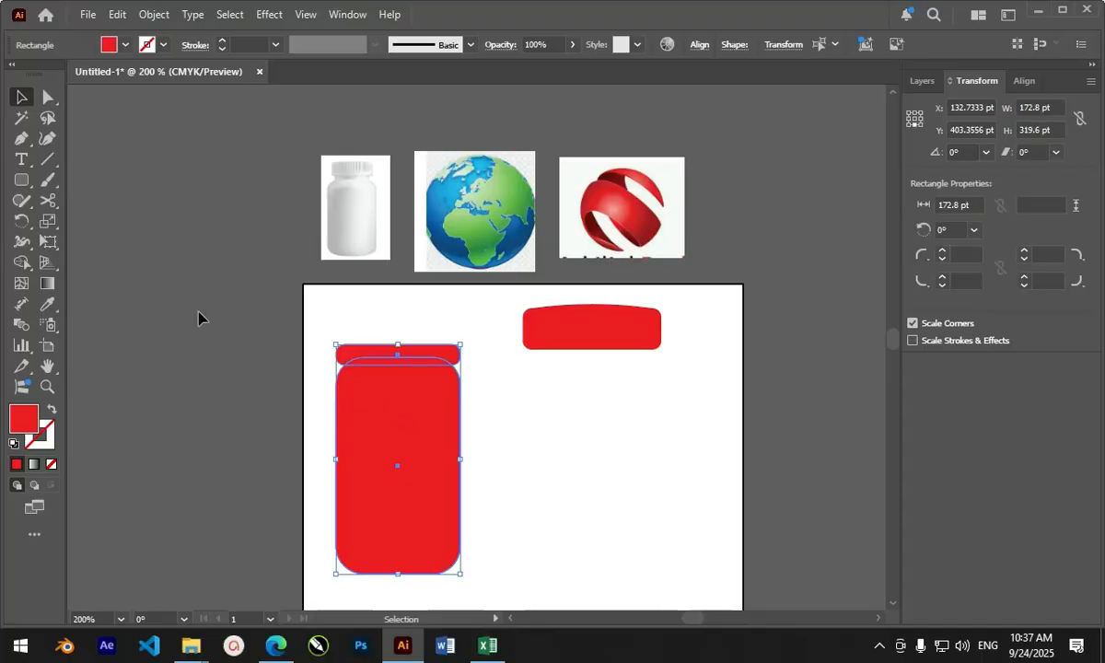
pyautogui.click(21, 261)
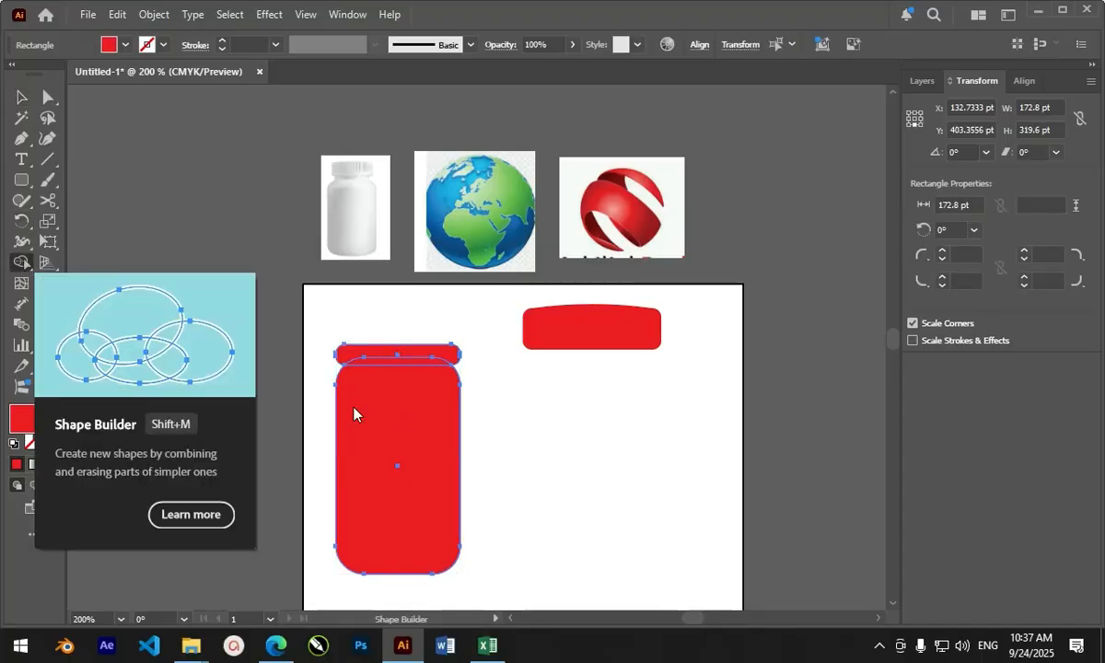
pyautogui.moveTo(411, 352); pyautogui.dragTo(417, 386)
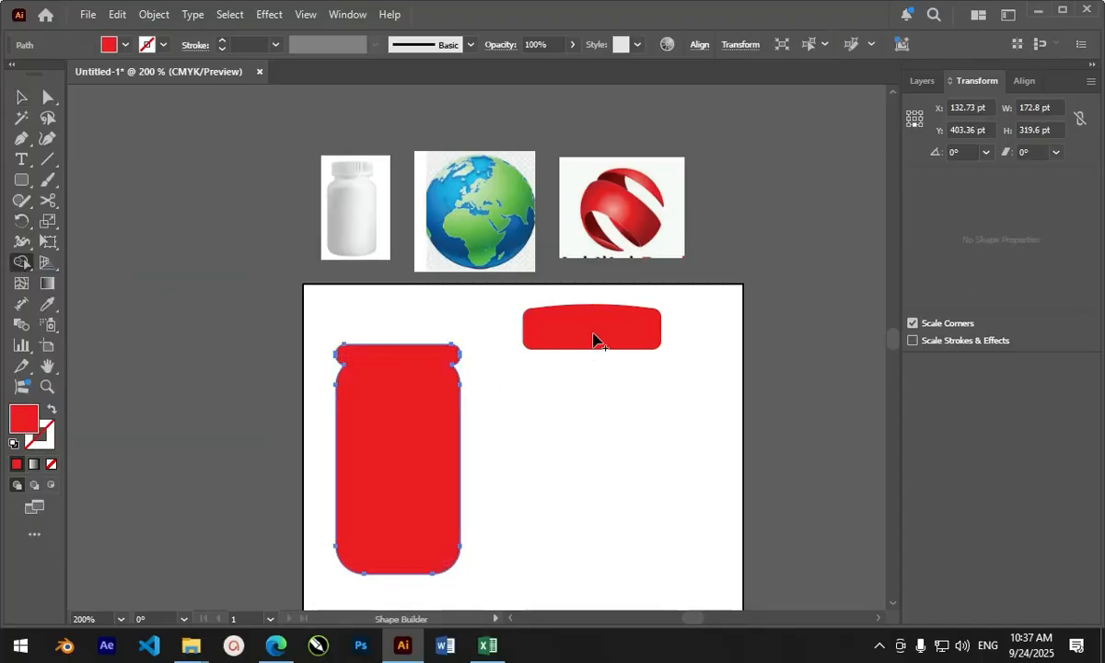
pyautogui.click(22, 97)
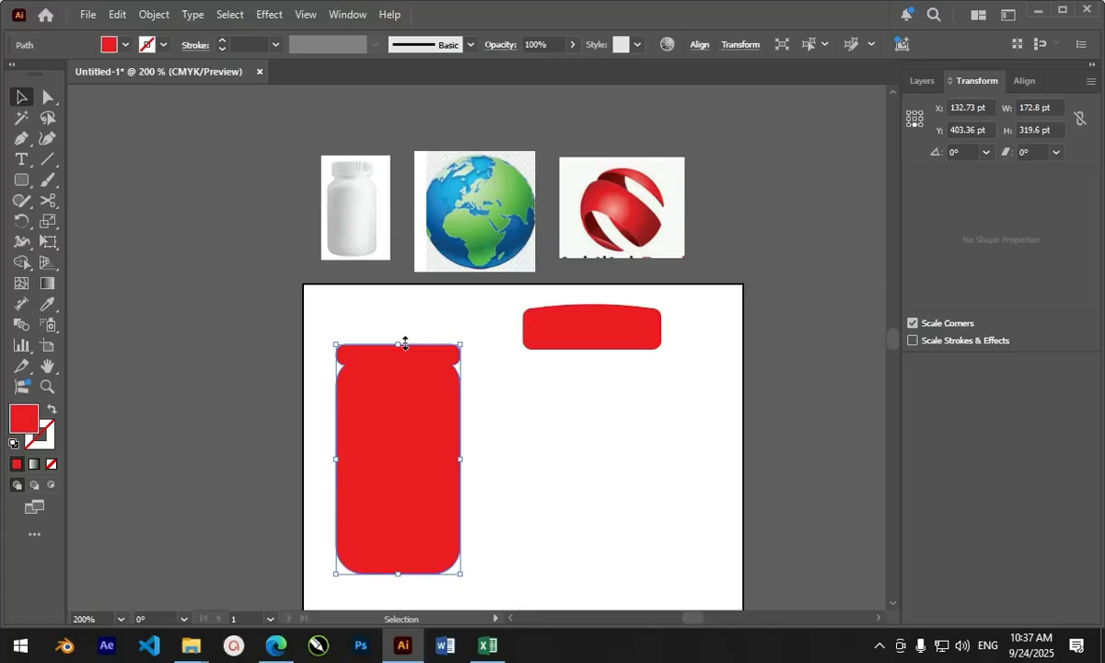
# - Split the bottle body vertically into two halves by cutting its path at the top and bottom midpoints with Scissors
pyautogui.press('c')
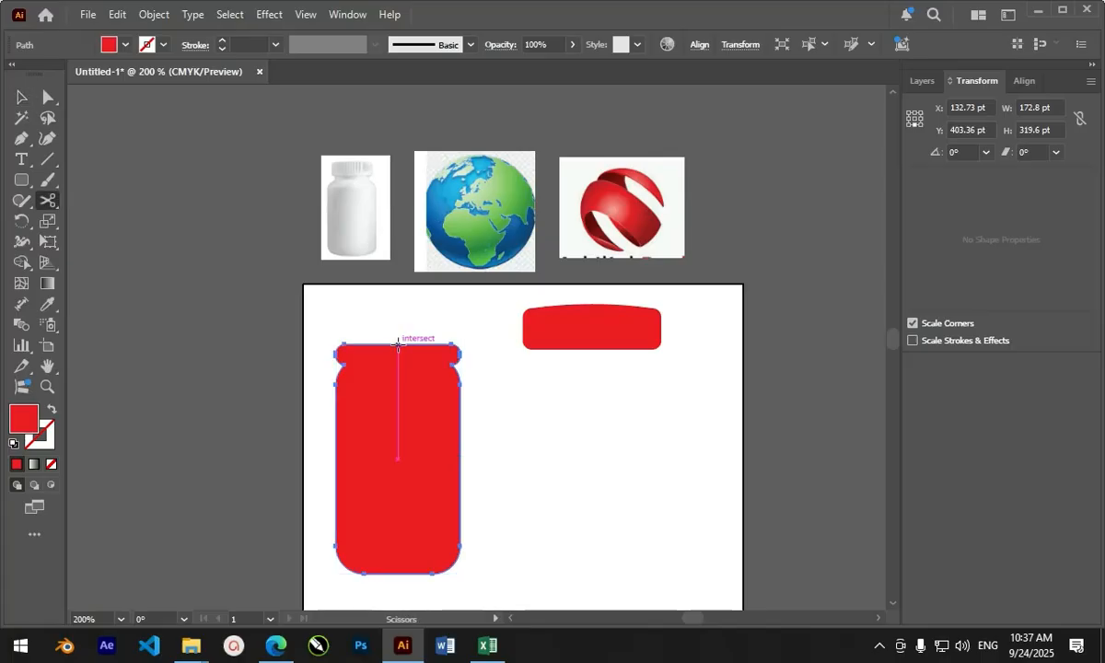
pyautogui.click(398, 345)
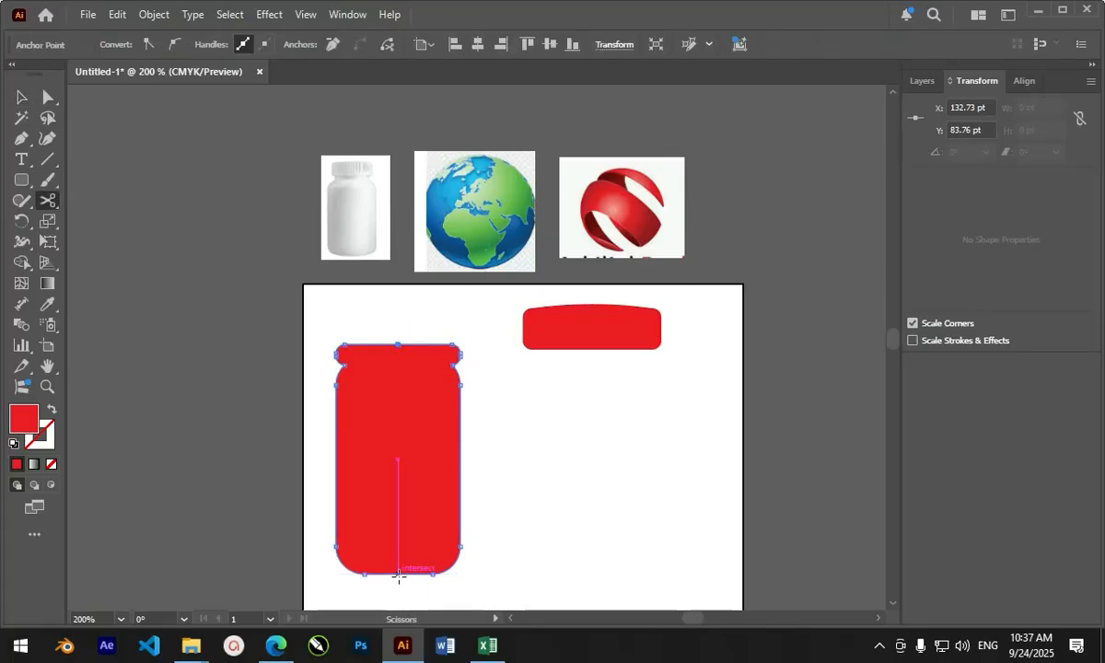
pyautogui.click(399, 573)
pyautogui.click(21, 96)
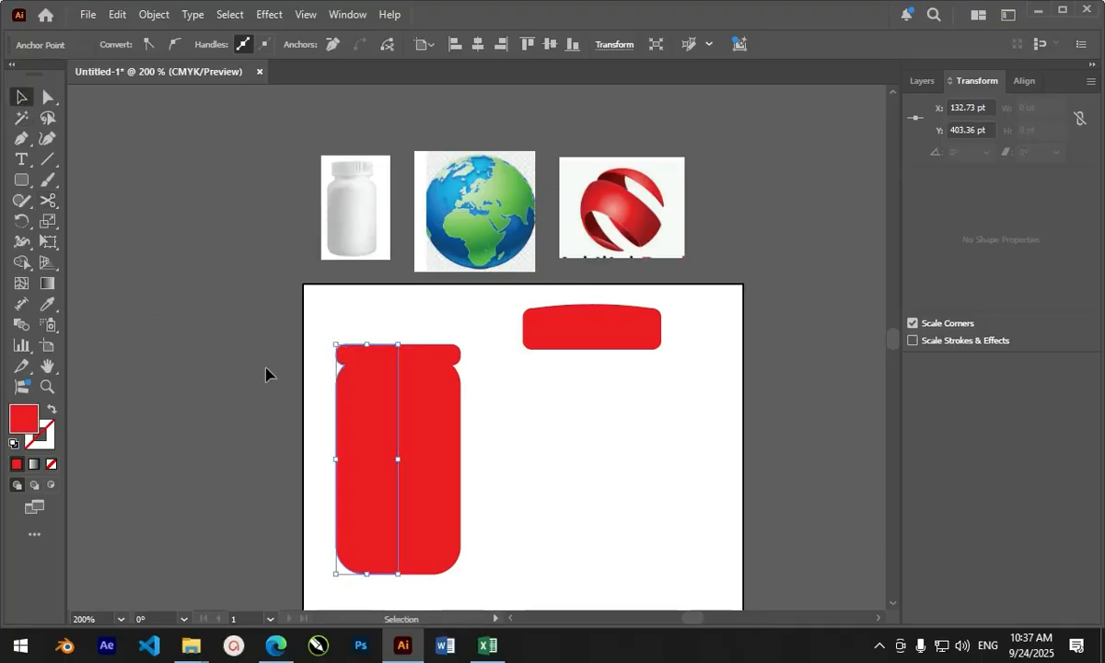
# - Delete the left half of the split bottle body and move the remaining right half further right
pyautogui.moveTo(335, 388); pyautogui.dragTo(221, 384)
pyautogui.press('Delete')
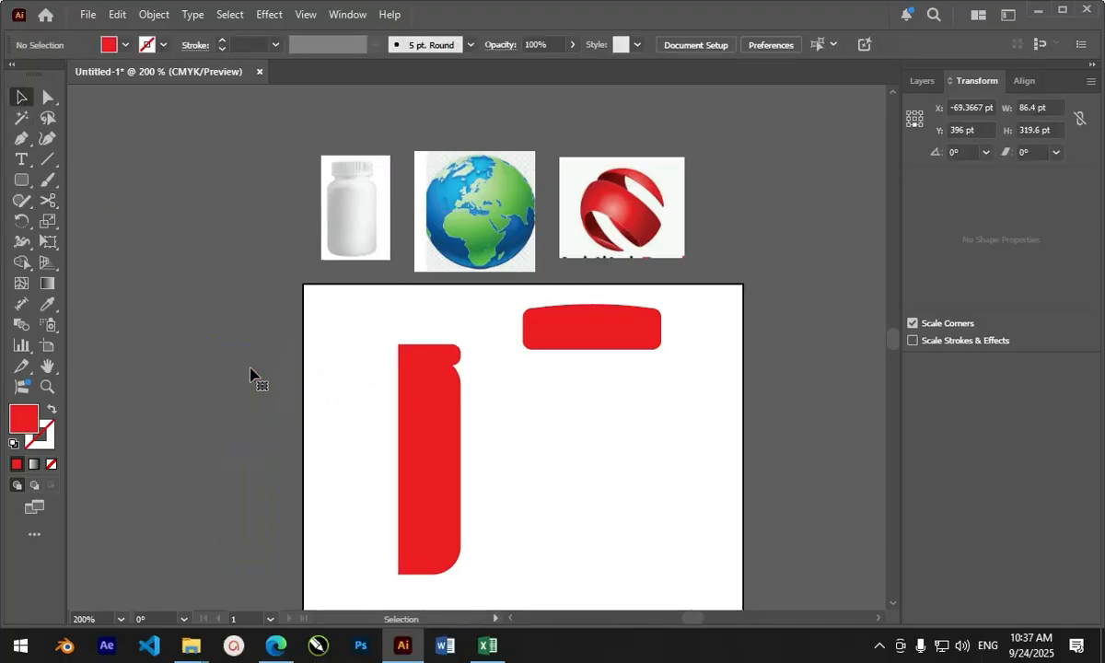
pyautogui.moveTo(431, 438); pyautogui.dragTo(481, 446)
# - Split the cap at its top and bottom midpoints with Scissors and delete its left half
pyautogui.moveTo(562, 325); pyautogui.dragTo(626, 362)
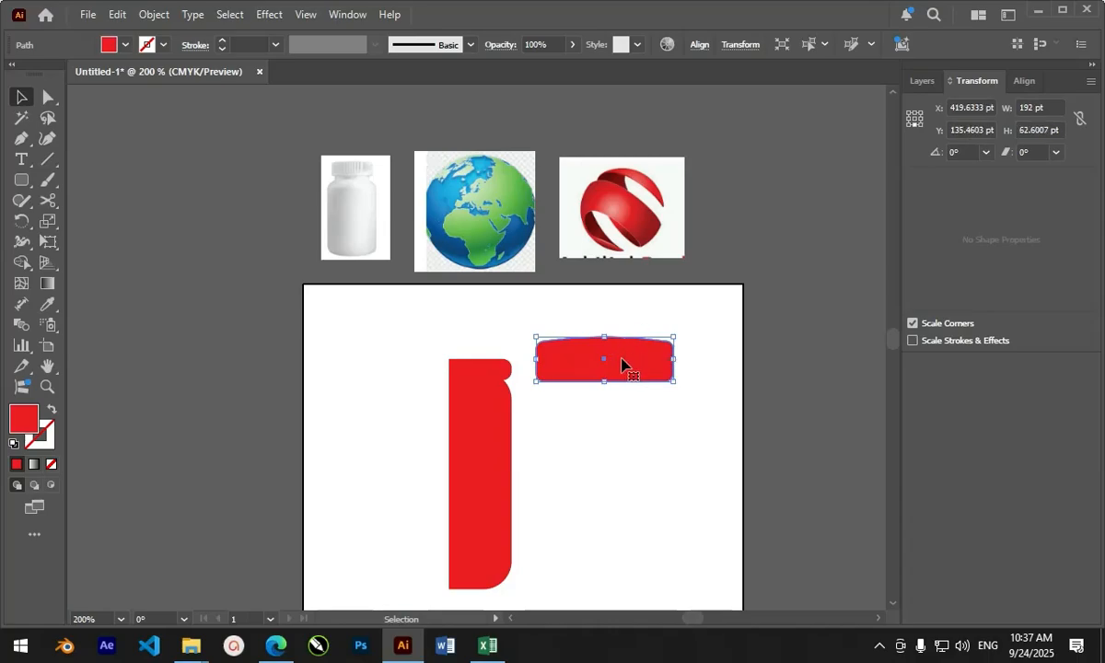
pyautogui.press('c')
pyautogui.click(605, 382)
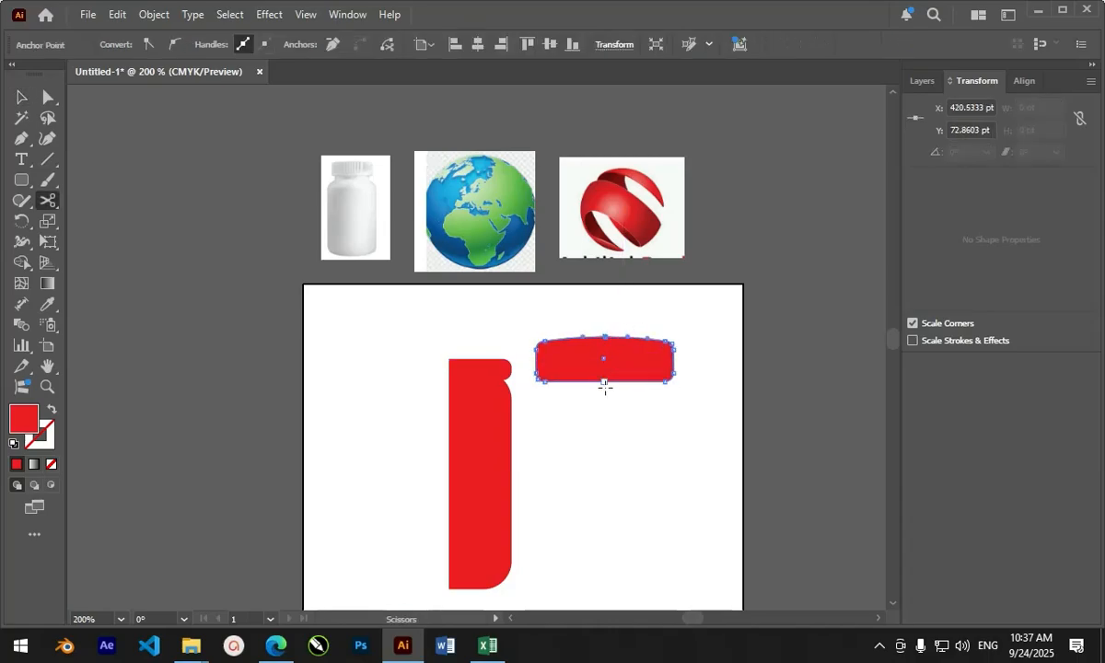
pyautogui.click(605, 381)
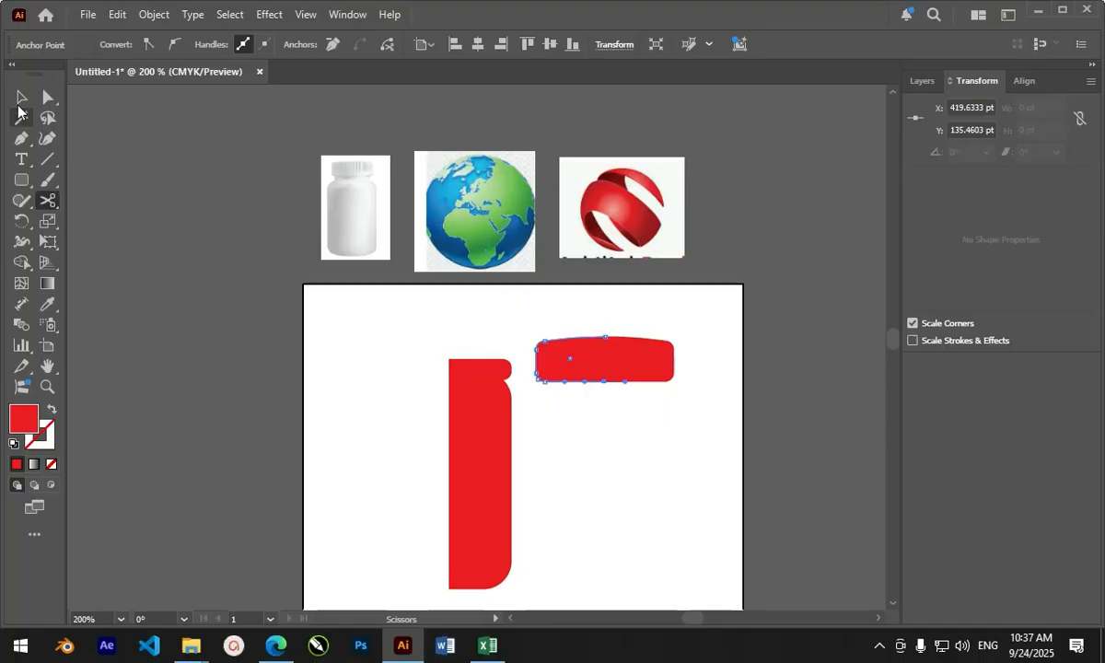
pyautogui.click(22, 97)
pyautogui.moveTo(551, 360); pyautogui.dragTo(466, 344)
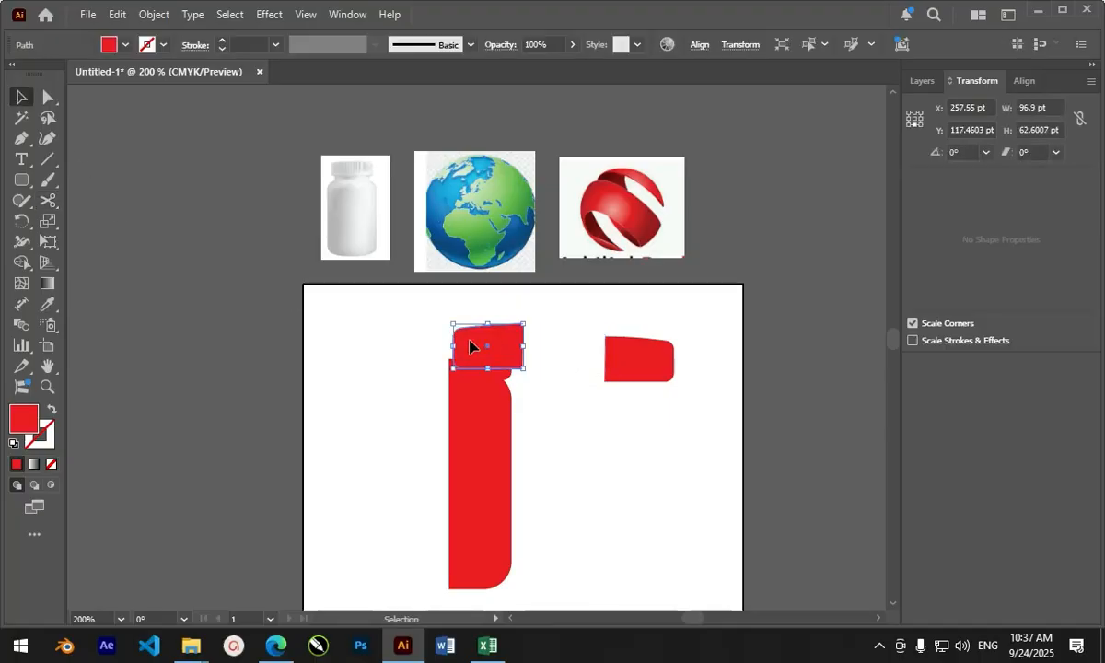
pyautogui.press('Delete')
# - Shift the bottle half down and right, and place the cap half above it to the right
pyautogui.moveTo(478, 434); pyautogui.dragTo(522, 444)
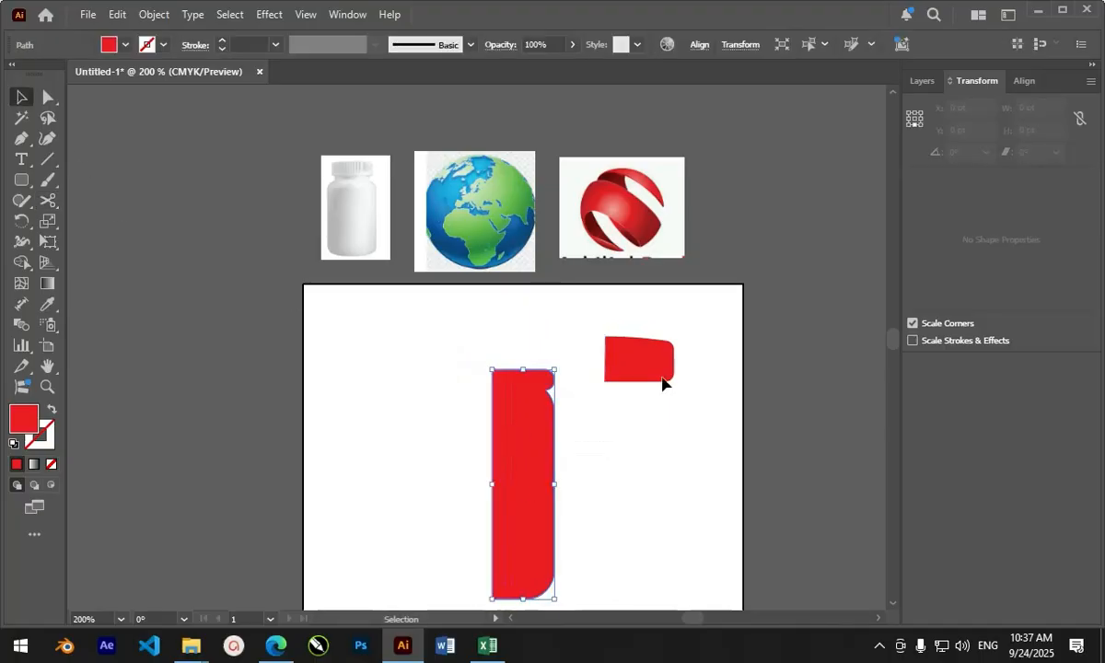
pyautogui.moveTo(640, 365); pyautogui.dragTo(623, 345)
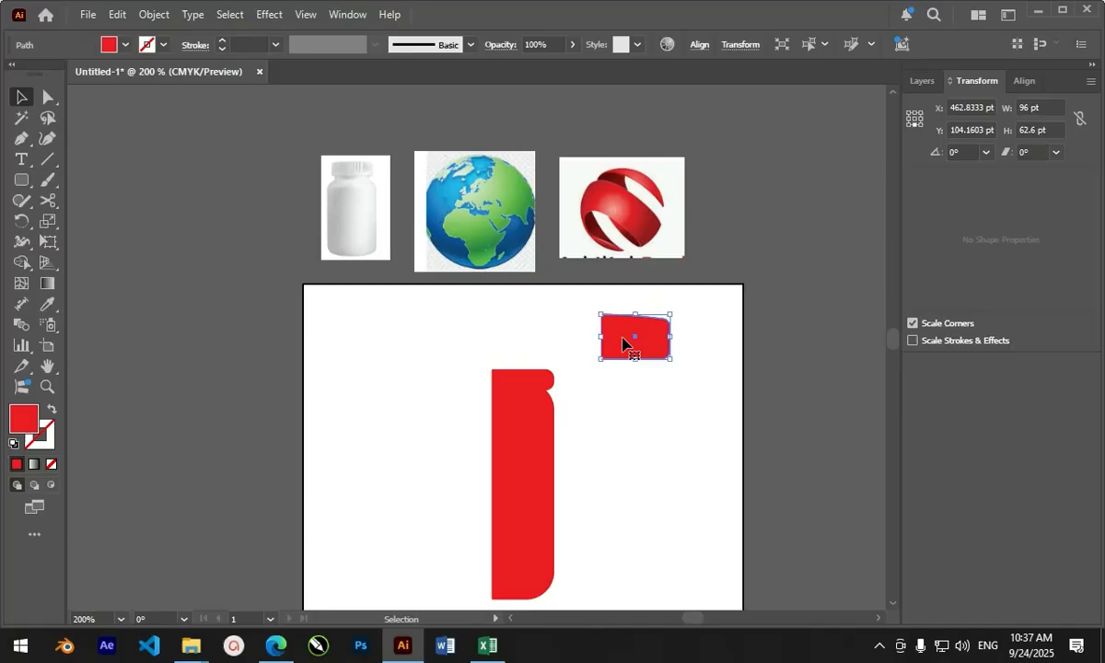
pyautogui.moveTo(626, 341); pyautogui.dragTo(618, 341)
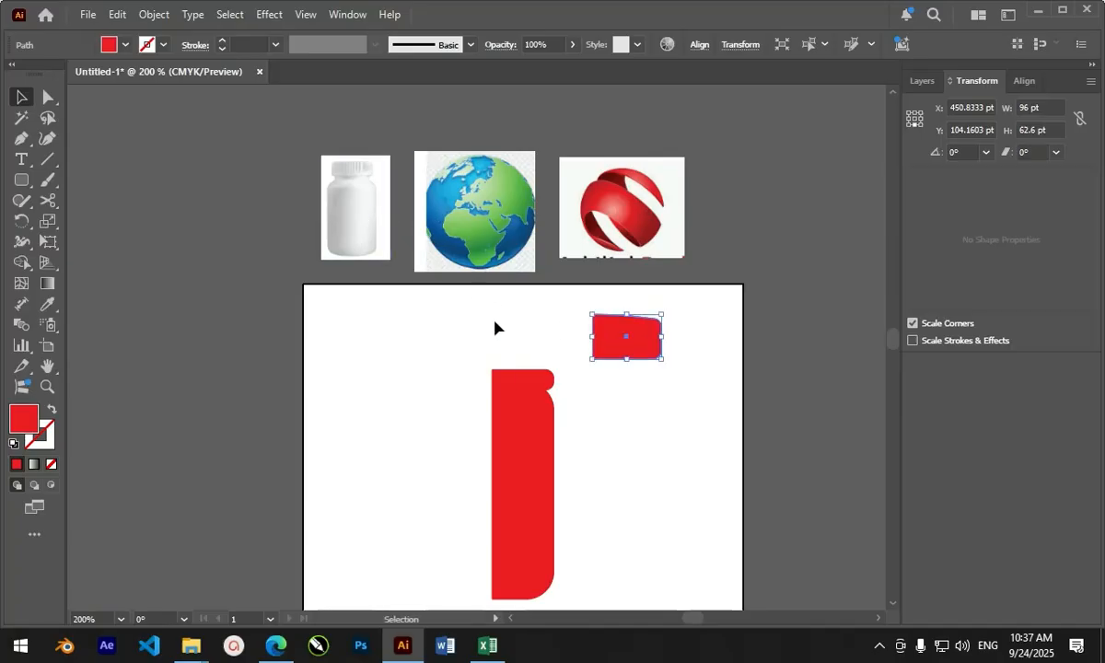
# - Fill both the bottle half and the cap half with a light grey swatch, and deselect them
pyautogui.moveTo(463, 297); pyautogui.dragTo(601, 389)
pyautogui.click(123, 45)
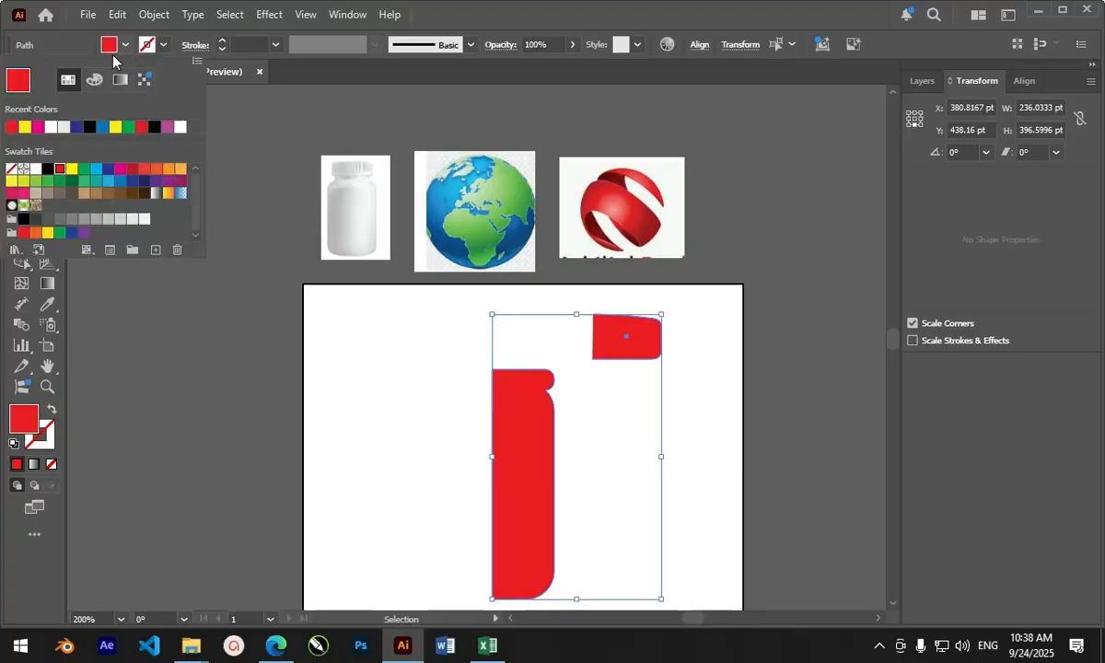
pyautogui.click(131, 221)
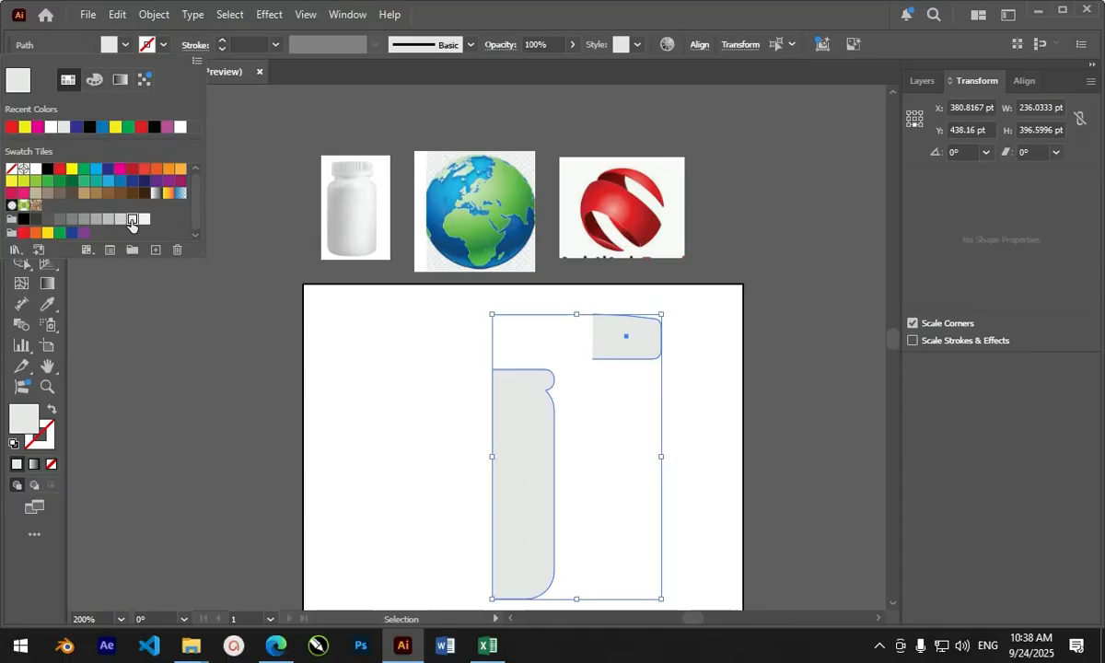
pyautogui.click(444, 410)
pyautogui.click(440, 400)
# - Move the cap half closer above the bottle half and start a 3D Revolve (Classic) effect on it
pyautogui.moveTo(657, 349); pyautogui.dragTo(613, 350)
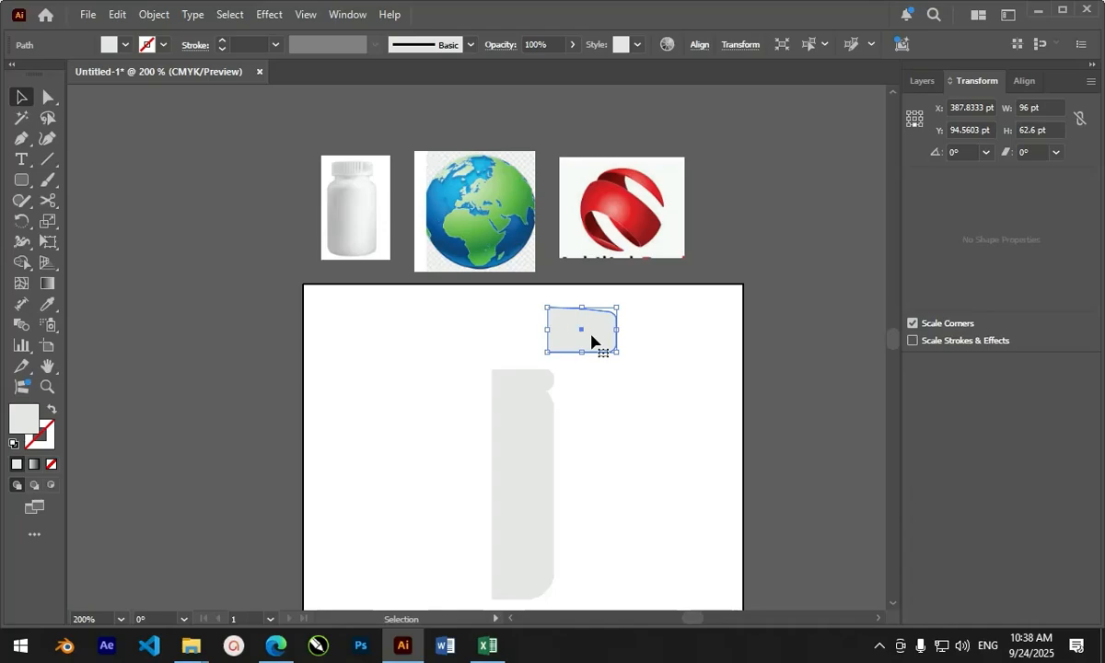
pyautogui.click(268, 14)
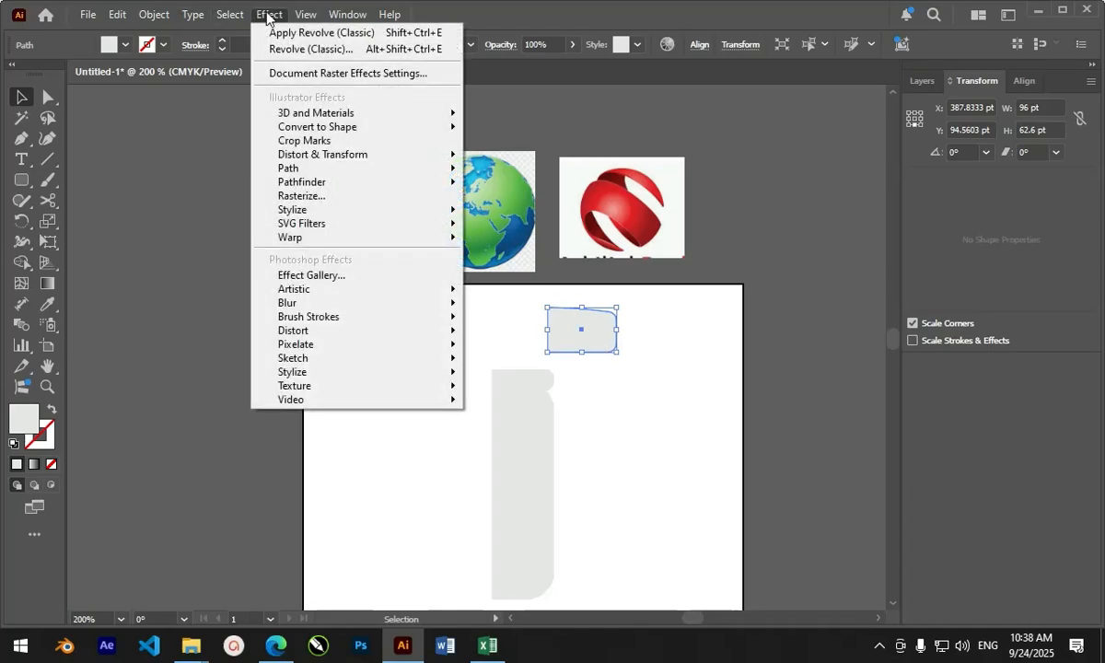
pyautogui.moveTo(346, 113)
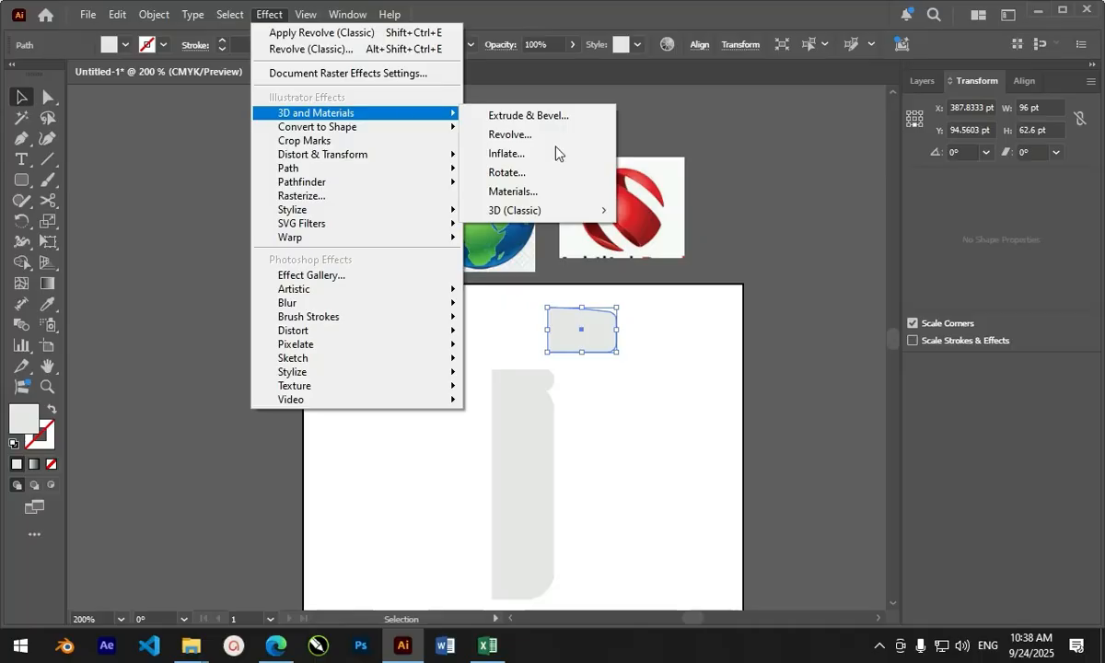
pyautogui.moveTo(561, 210)
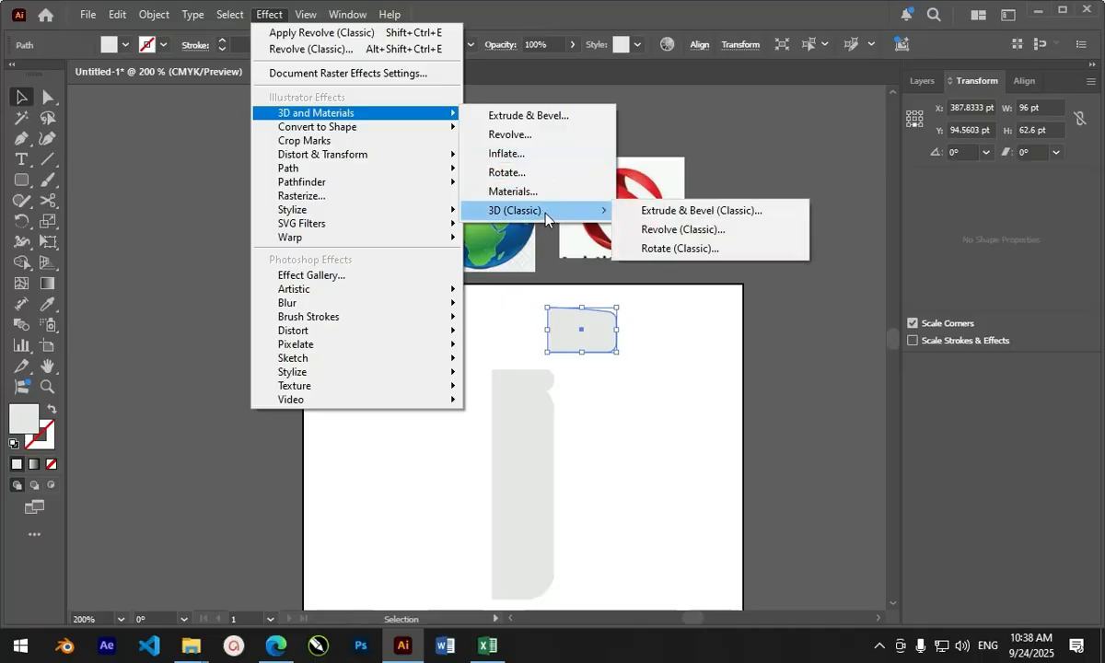
pyautogui.click(682, 231)
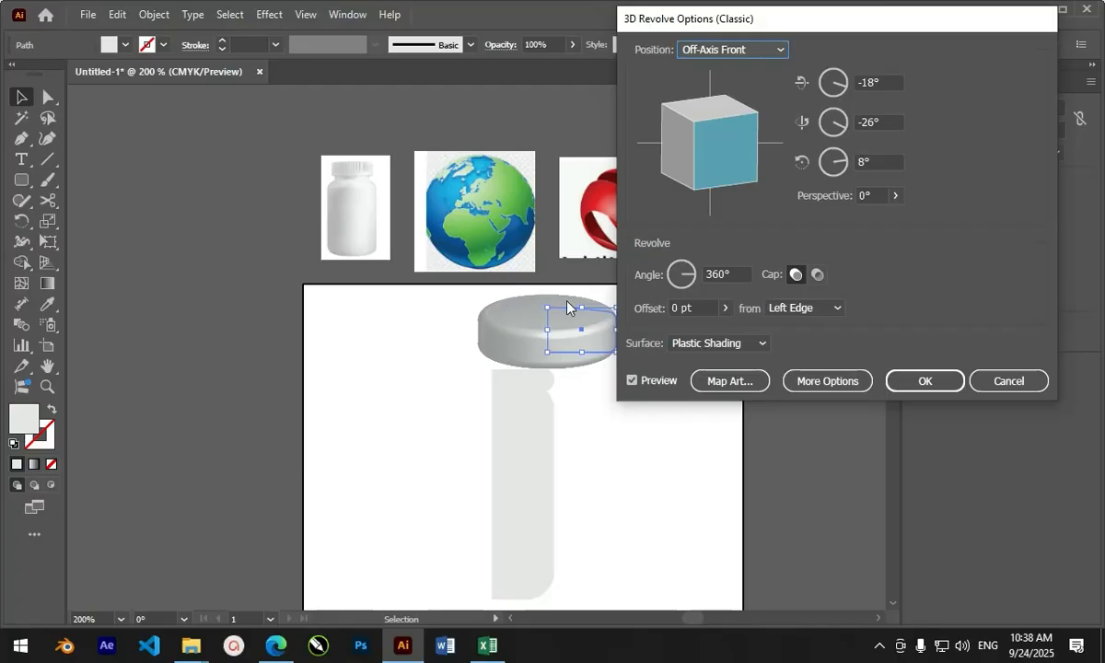
# - Set the cap's revolve rotation to 1° around X, -45° around Y and 0° around Z
pyautogui.click(880, 82)
pyautogui.scroll(9, 883, 82)
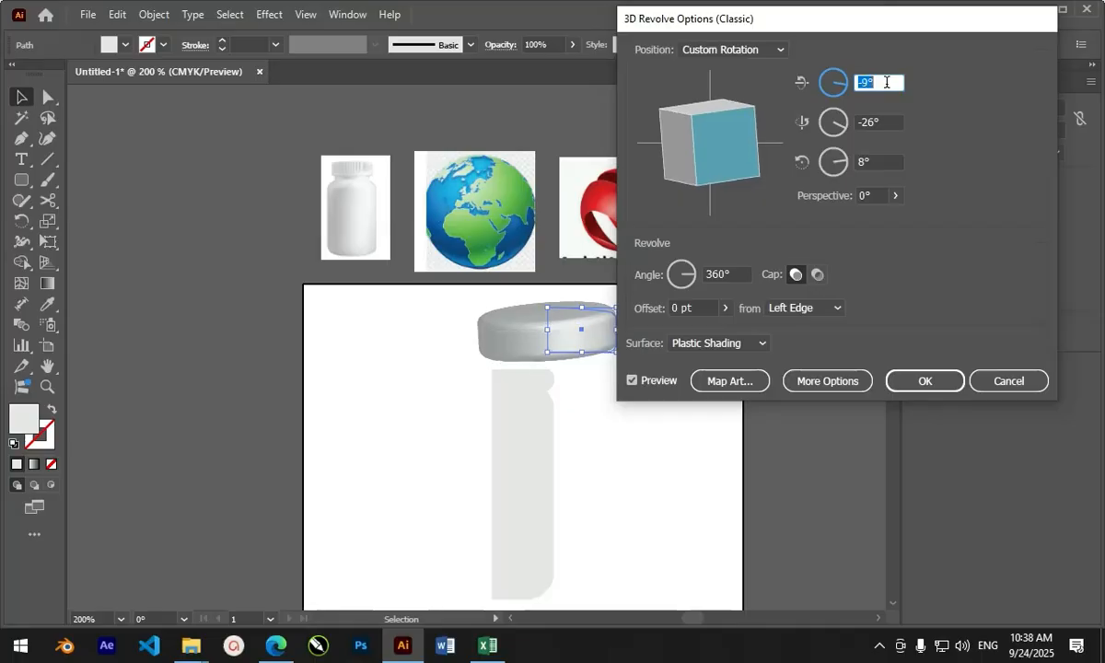
pyautogui.scroll(8, 886, 82)
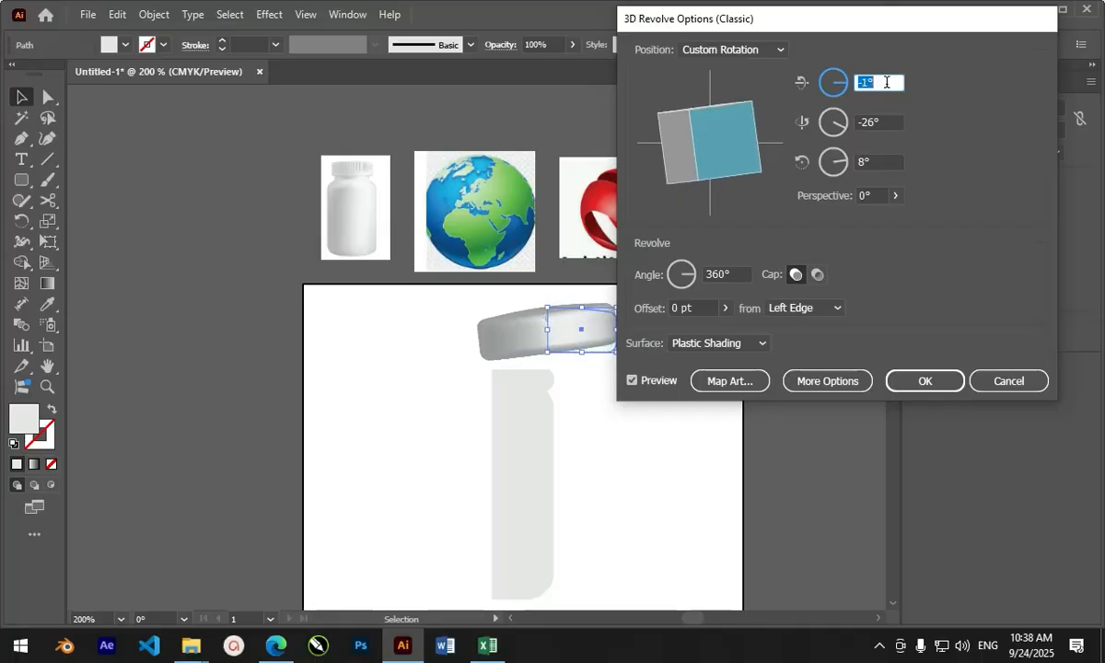
pyautogui.scroll(2, 886, 82)
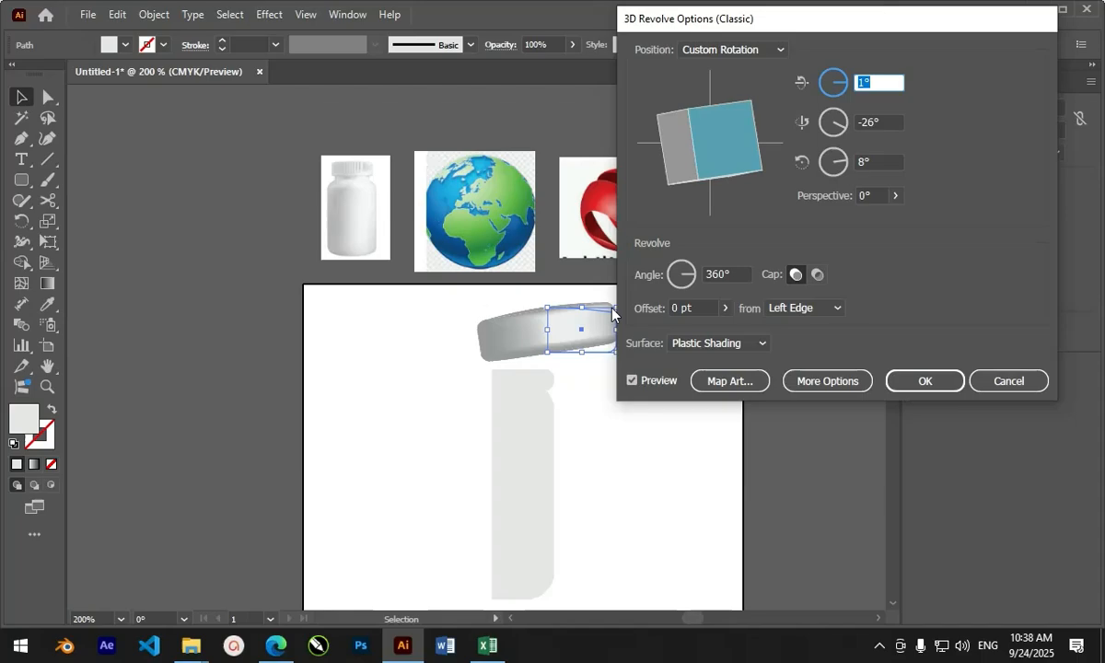
pyautogui.click(883, 121)
pyautogui.scroll(-4, 884, 121)
pyautogui.scroll(-15, 884, 122)
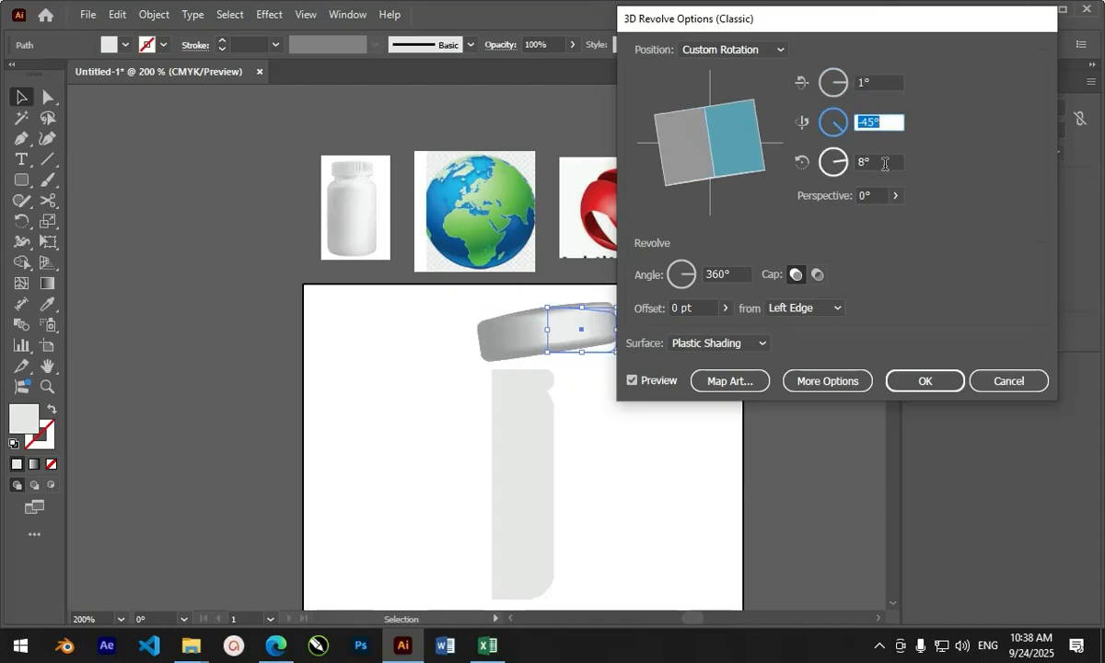
pyautogui.click(883, 161)
pyautogui.scroll(-9, 884, 158)
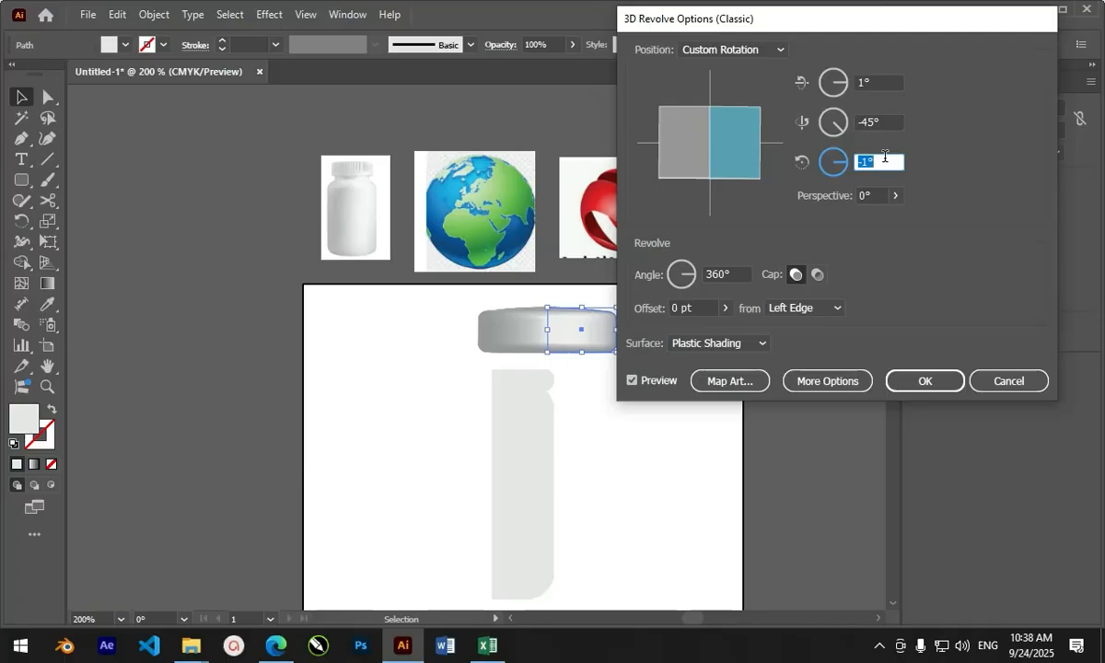
pyautogui.scroll(1, 884, 159)
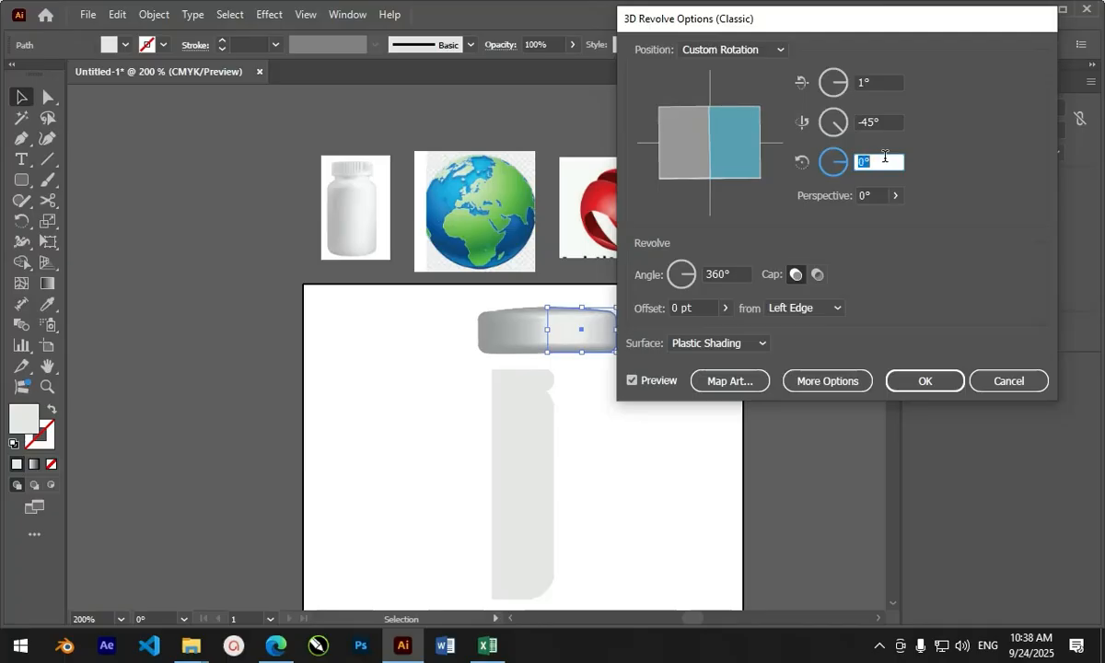
# - Set the cap's X rotation to -4° and its Z rotation to 2°
pyautogui.click(886, 81)
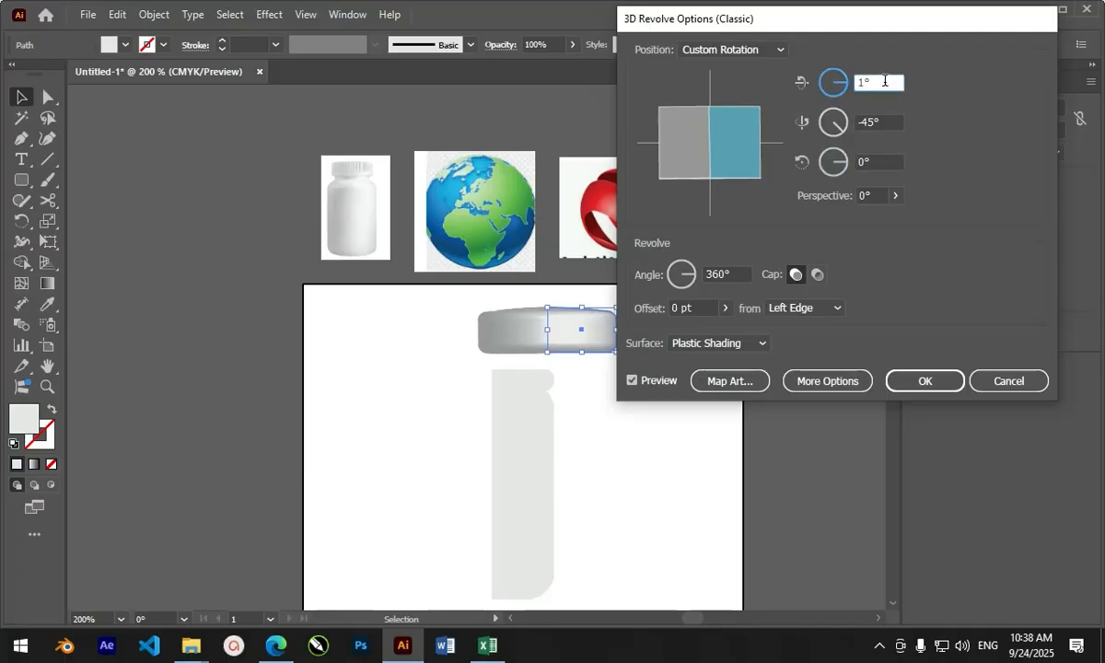
pyautogui.scroll(-3, 884, 81)
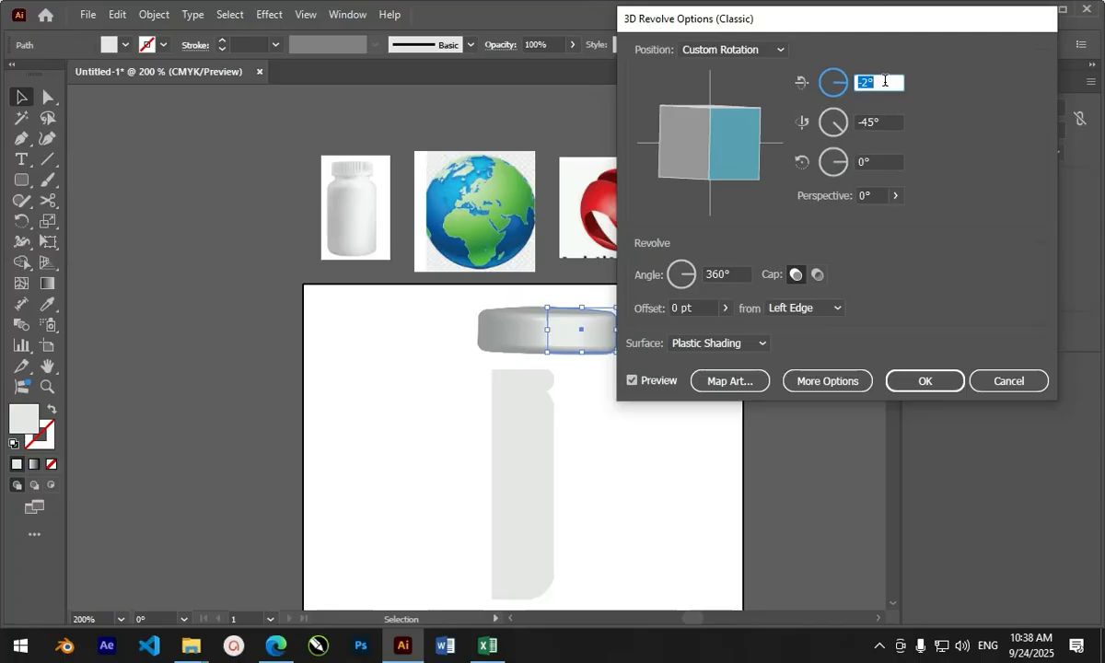
pyautogui.scroll(-1, 884, 81)
pyautogui.scroll(-1, 884, 82)
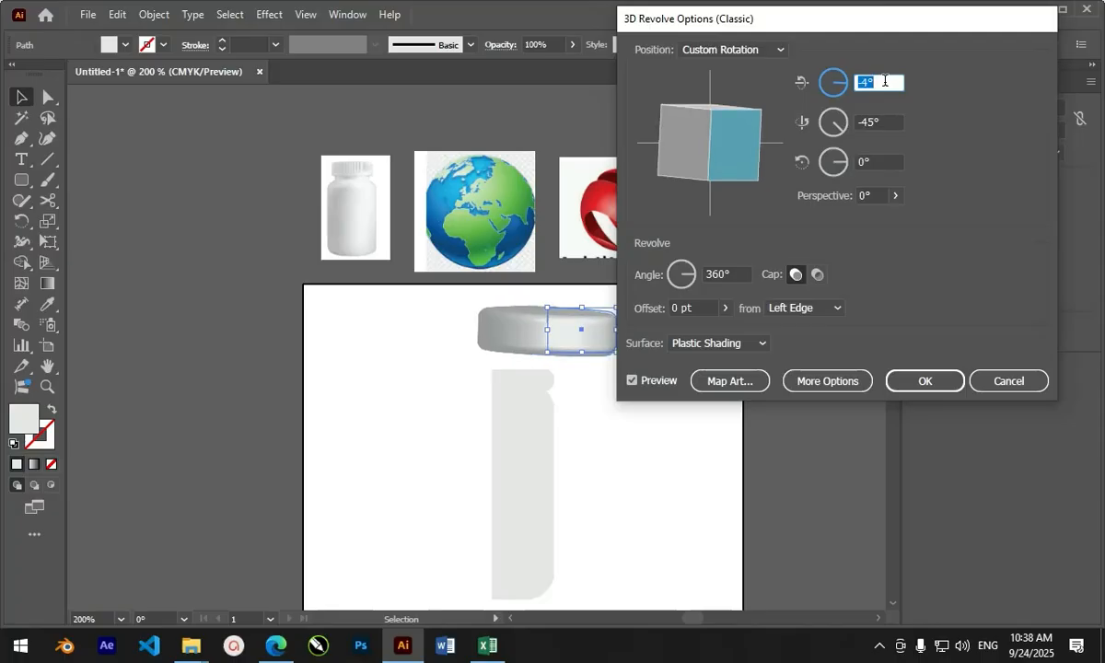
pyautogui.click(877, 162)
pyautogui.scroll(1, 877, 161)
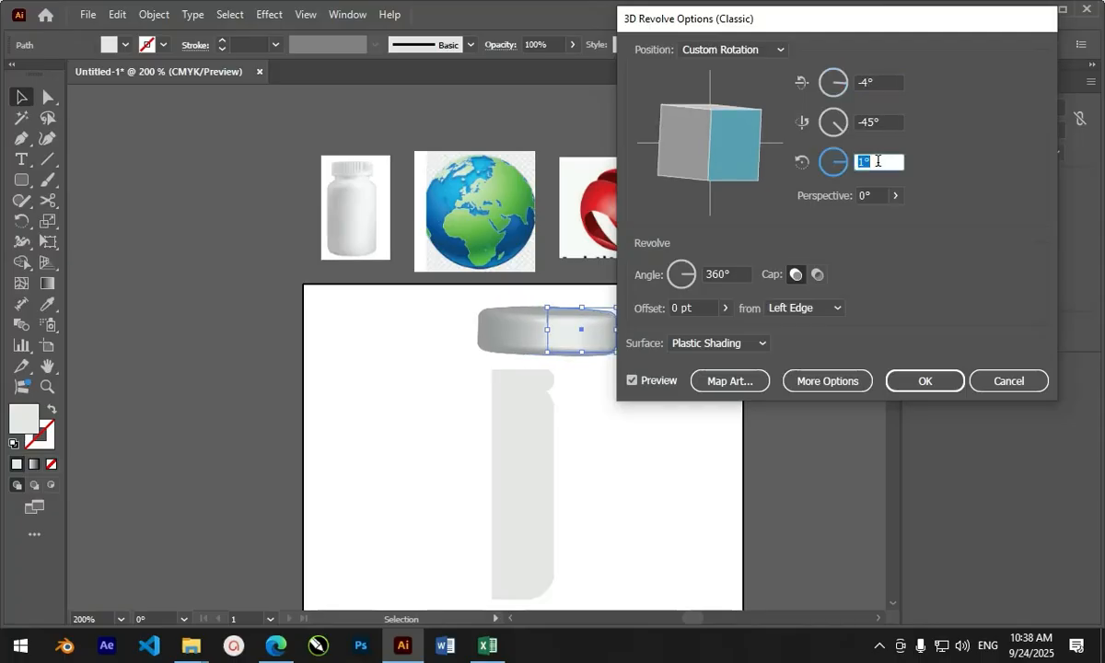
pyautogui.scroll(1, 877, 161)
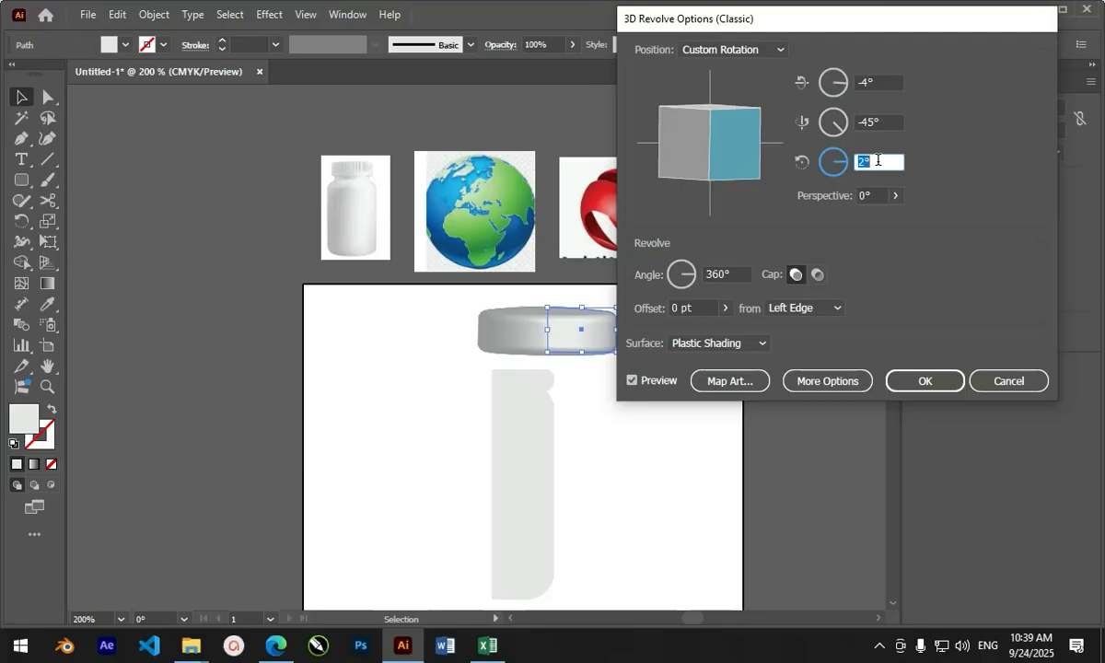
# - Set the cap's X rotation to -13° and Z rotation to 10°, and apply the revolve effect
pyautogui.click(879, 82)
pyautogui.scroll(-9, 879, 82)
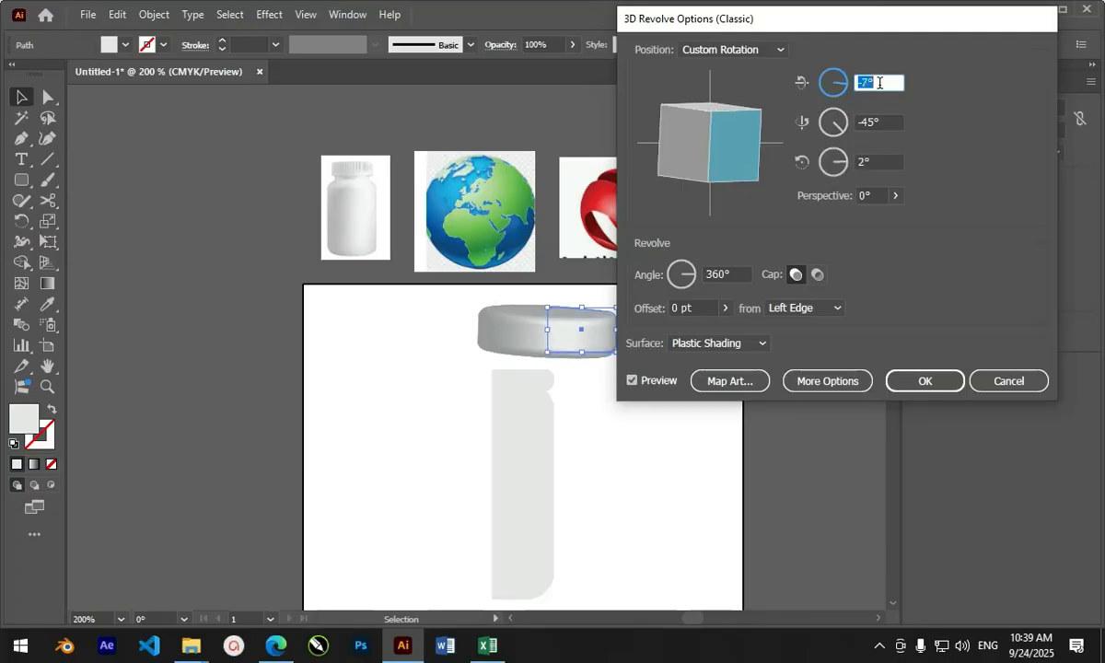
pyautogui.click(882, 159)
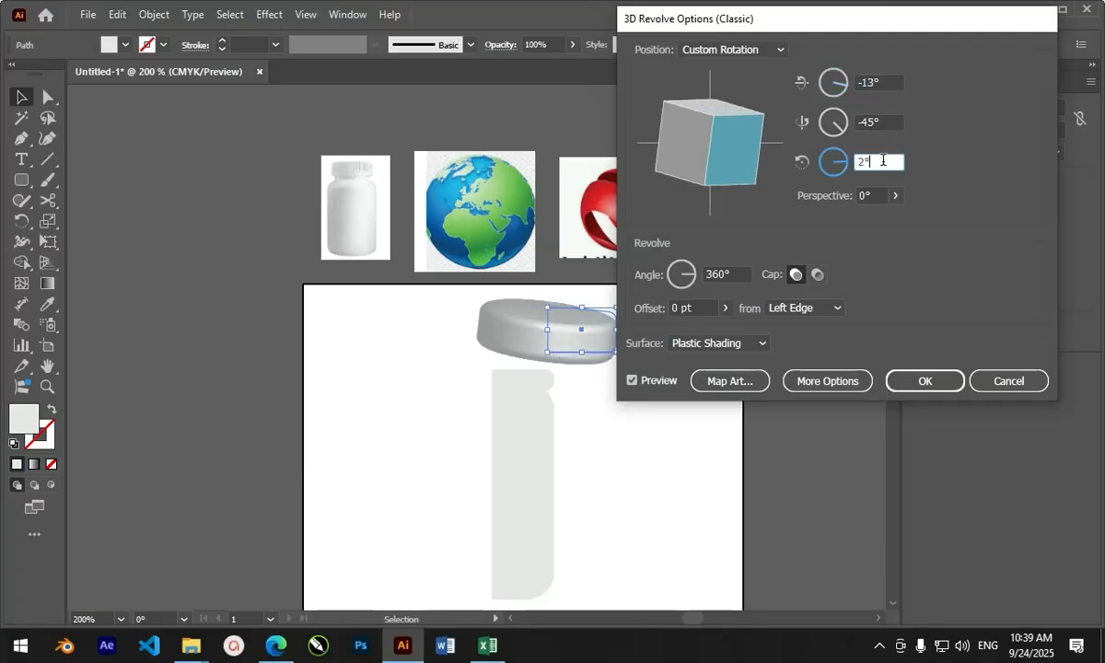
pyautogui.scroll(5, 882, 159)
pyautogui.scroll(3, 883, 160)
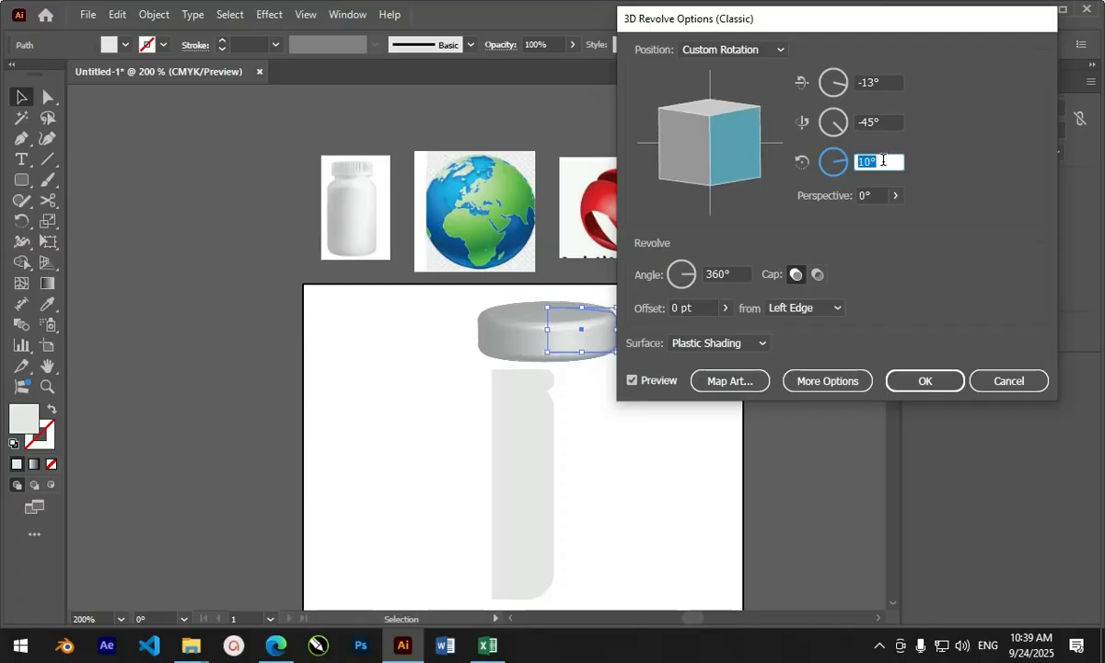
pyautogui.click(925, 381)
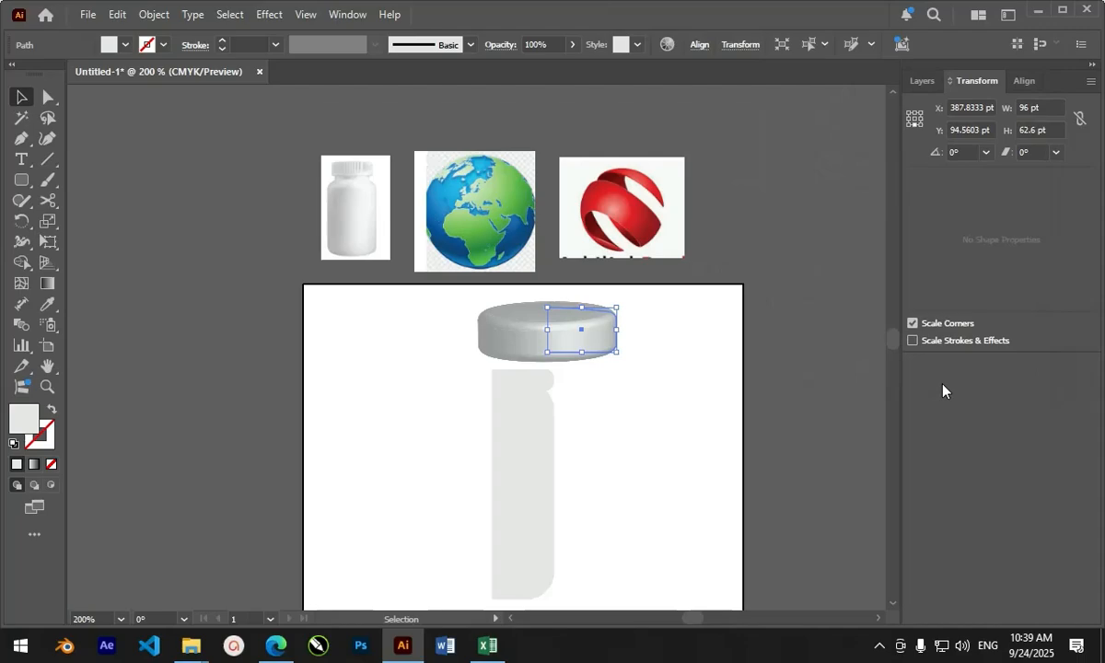
# - Move the bottle half below the cap and copy the cap's 3D Revolve appearance onto it with the Eyedropper
pyautogui.click(537, 429)
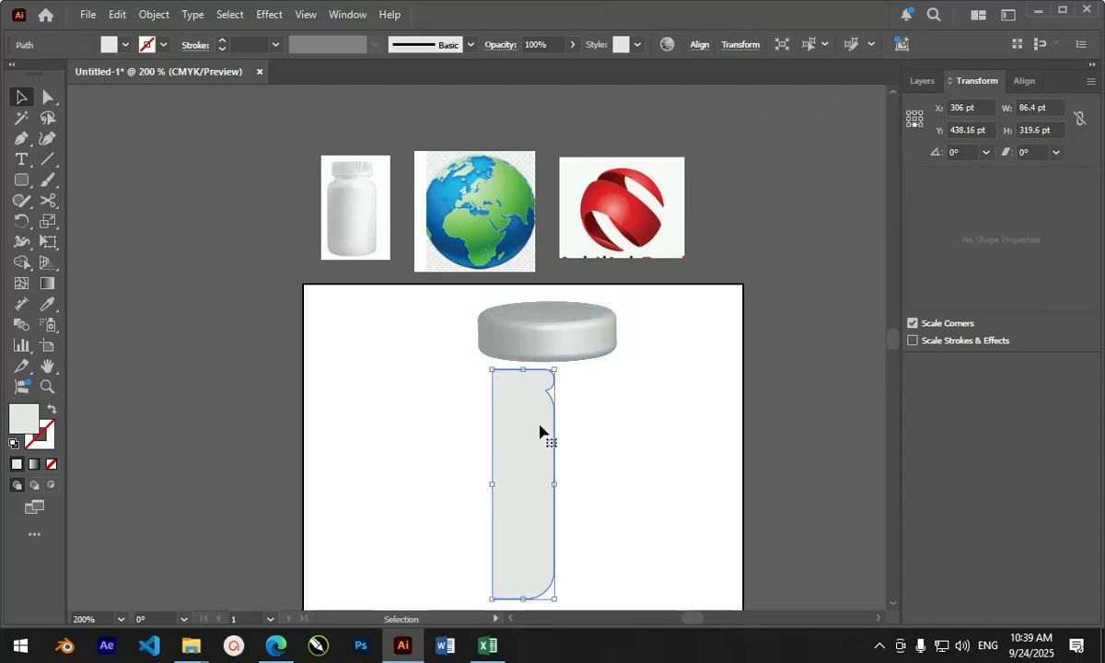
pyautogui.moveTo(539, 431); pyautogui.dragTo(598, 455)
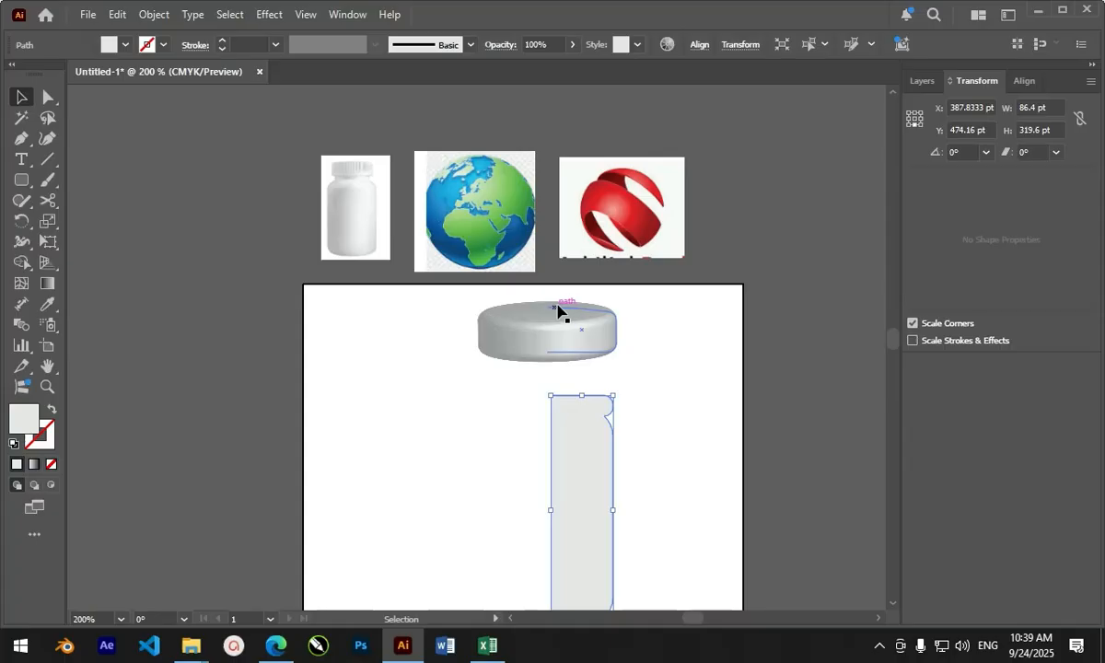
pyautogui.scroll(-2, 565, 306)
pyautogui.scroll(2, 582, 401)
pyautogui.moveTo(572, 363); pyautogui.dragTo(579, 382)
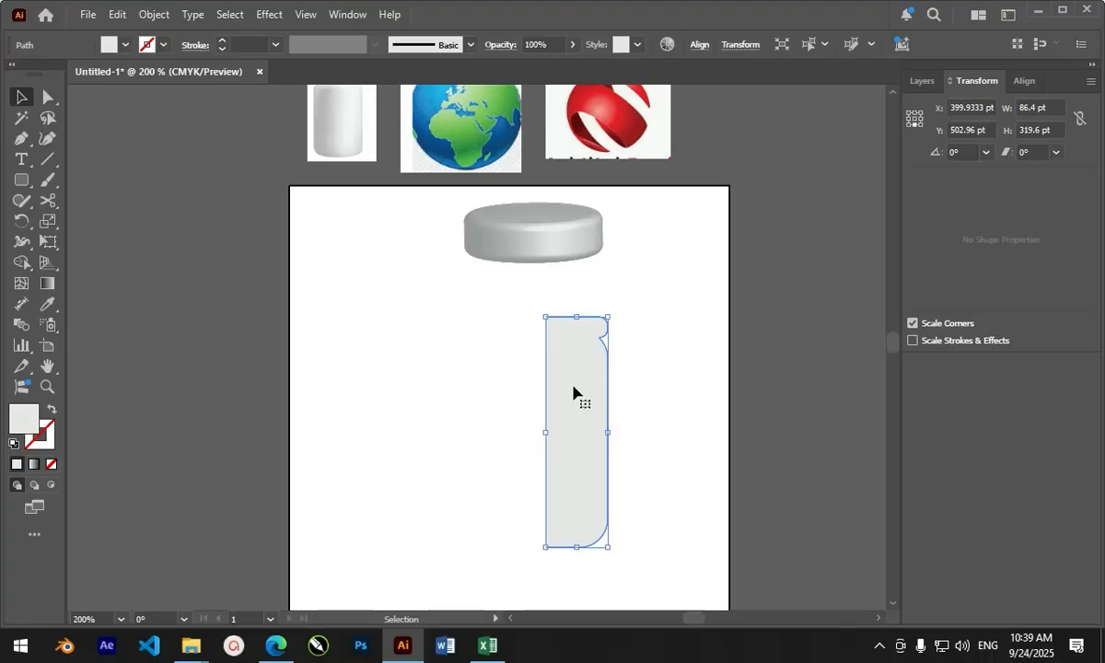
pyautogui.press('i')
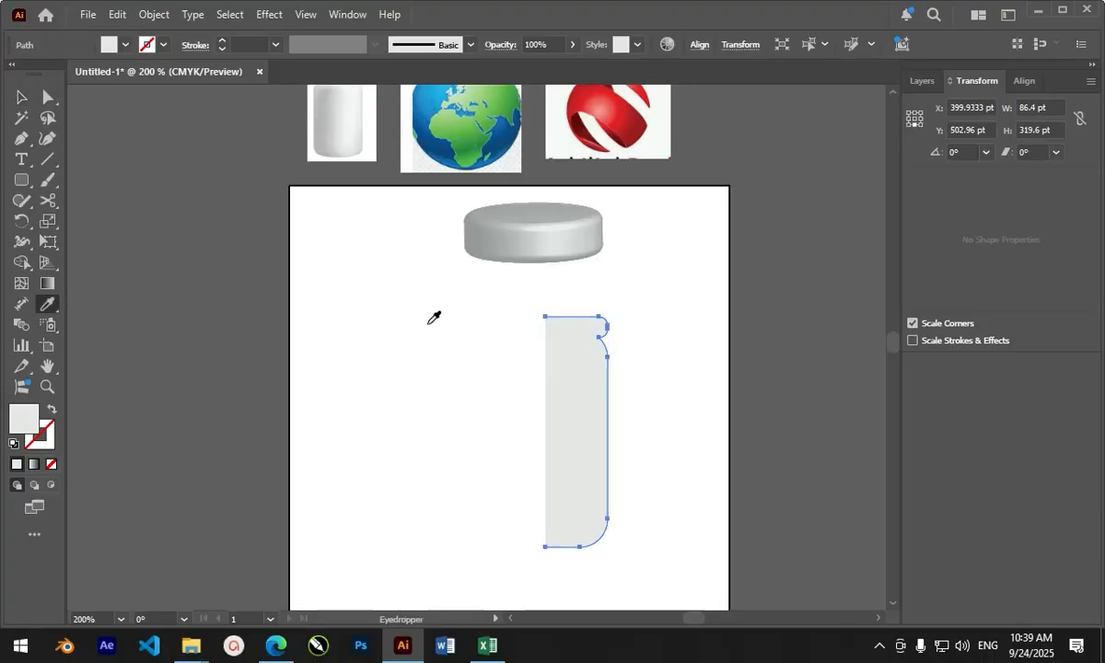
pyautogui.click(527, 246)
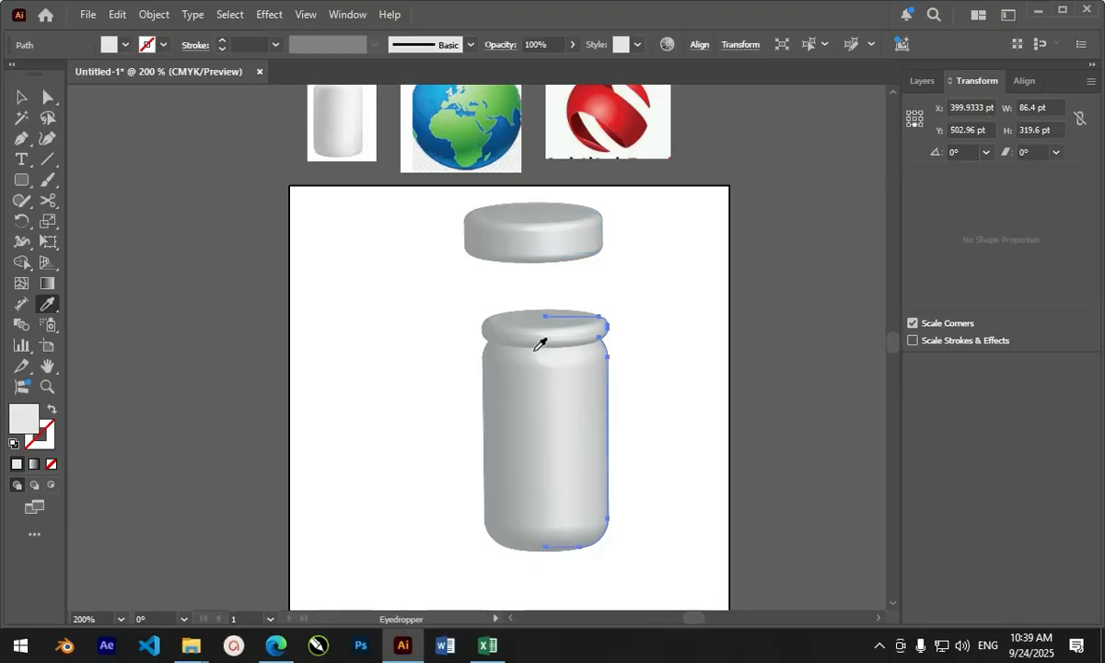
# - Undo the bottle half's copied appearance and turn off full Appearance for what the Eyedropper picks up and applies
pyautogui.hotkey('ctrl', 'z')
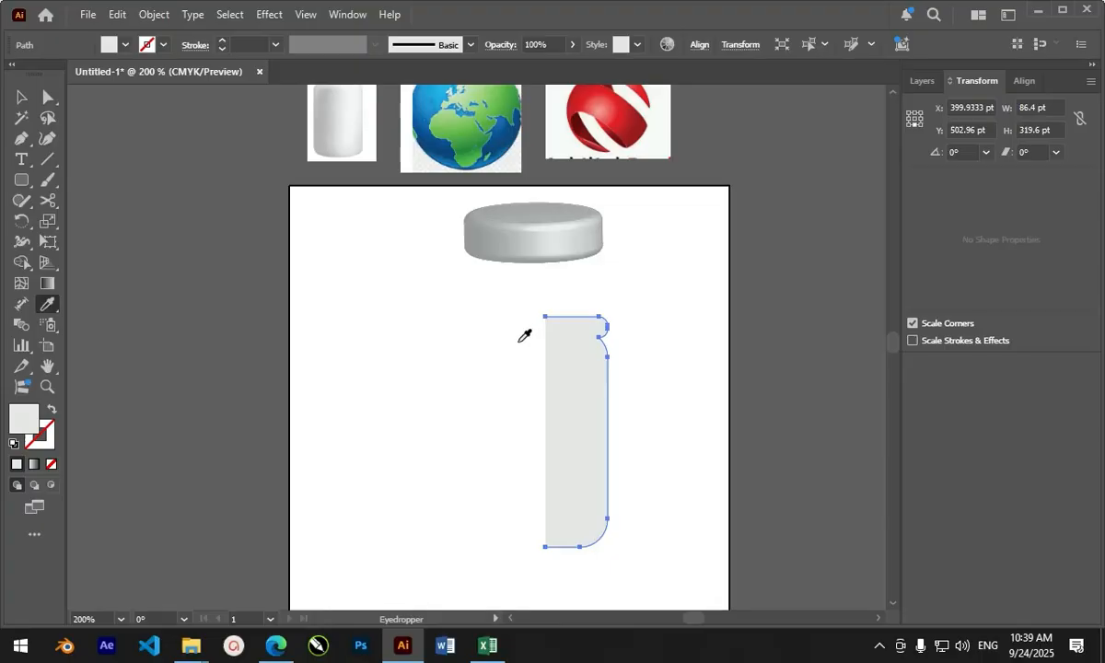
pyautogui.press('Return')
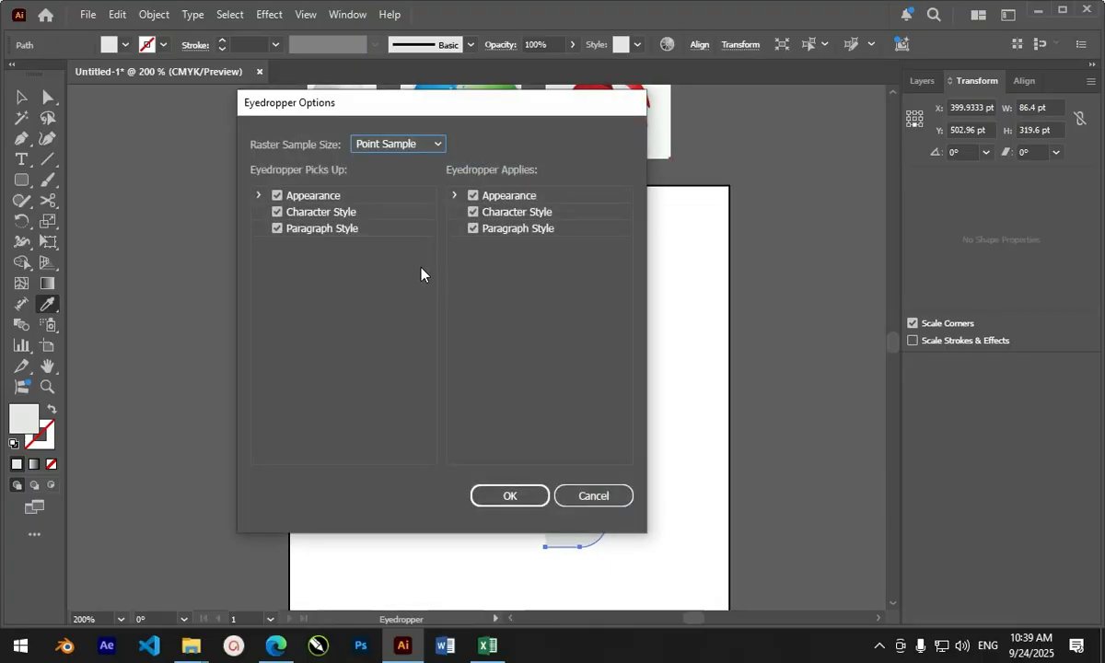
pyautogui.click(259, 195)
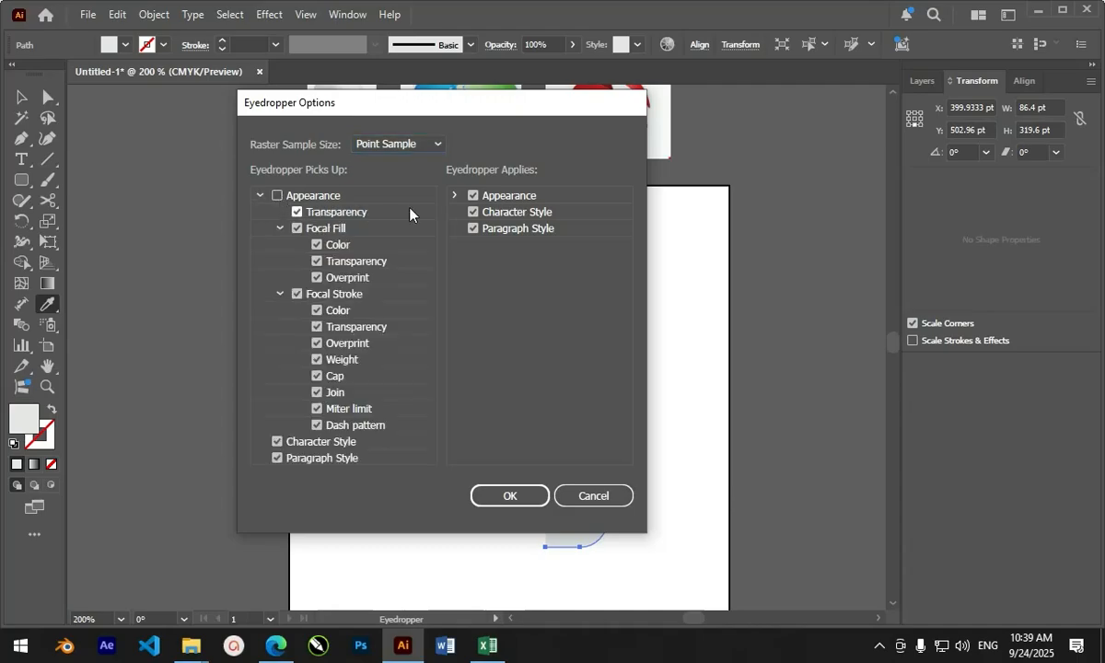
pyautogui.click(454, 195)
pyautogui.click(497, 497)
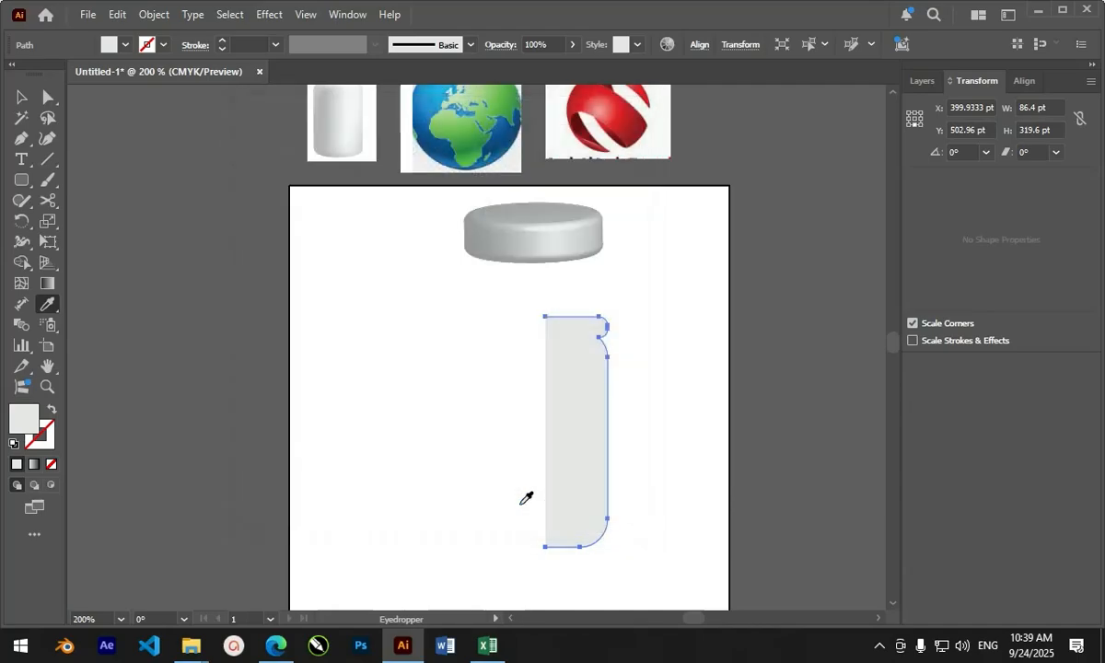
# - Move the bottle half slightly down and right, and try to copy the cap's 3D appearance onto it with the Eyedropper
pyautogui.click(22, 96)
pyautogui.click(494, 377)
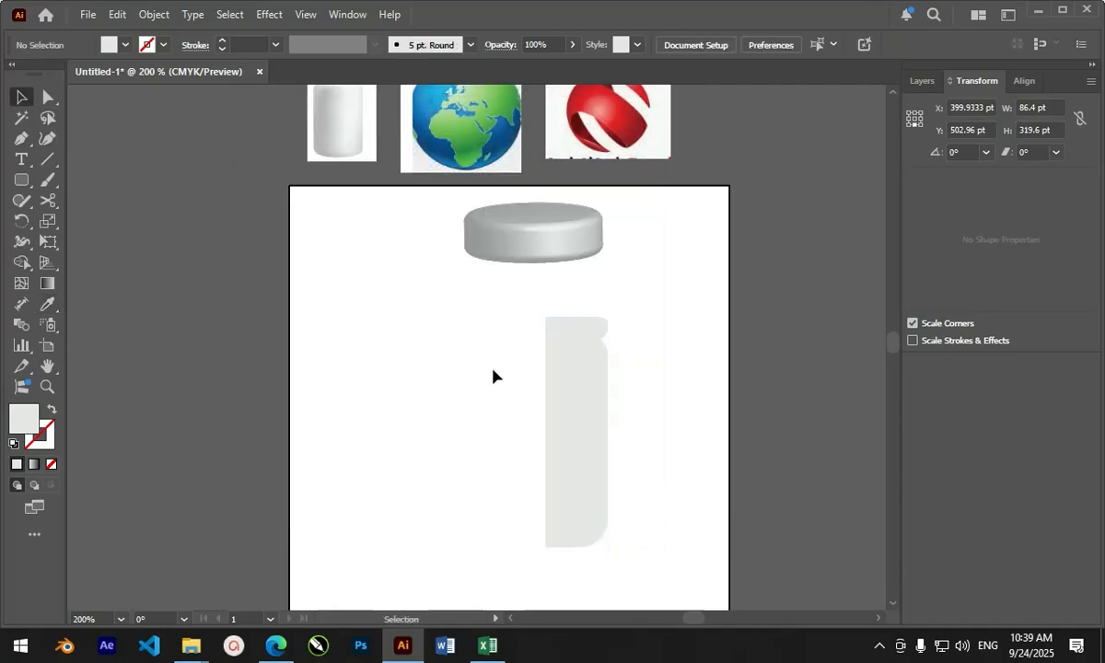
pyautogui.click(580, 360)
pyautogui.click(120, 47)
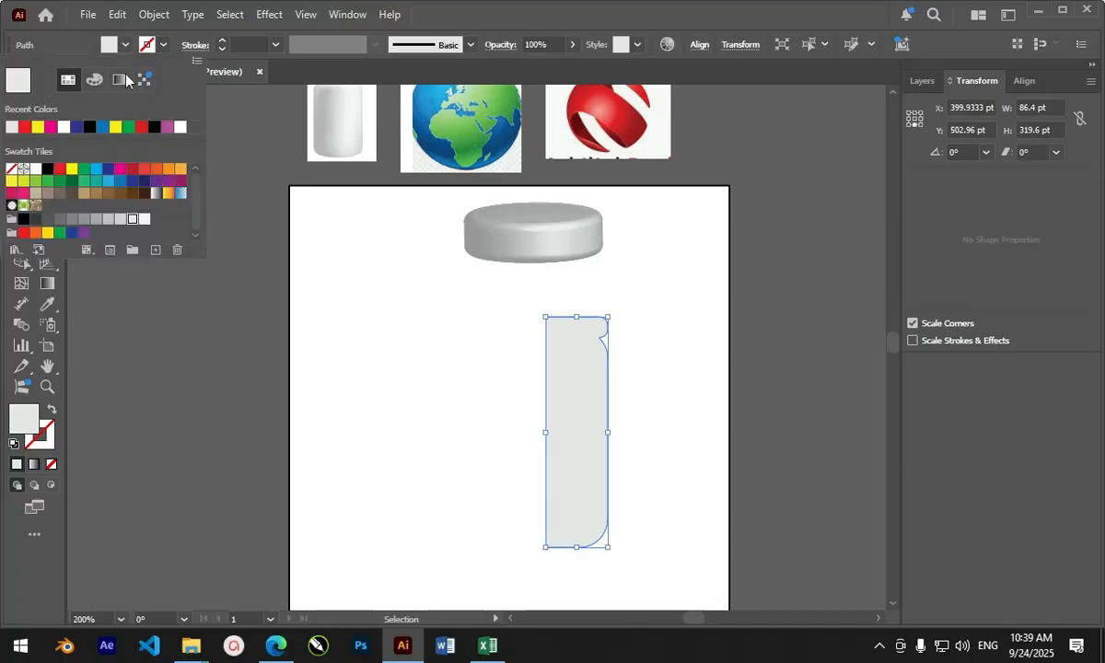
pyautogui.click(107, 121)
pyautogui.moveTo(550, 373); pyautogui.dragTo(561, 399)
pyautogui.press('i')
pyautogui.click(531, 243)
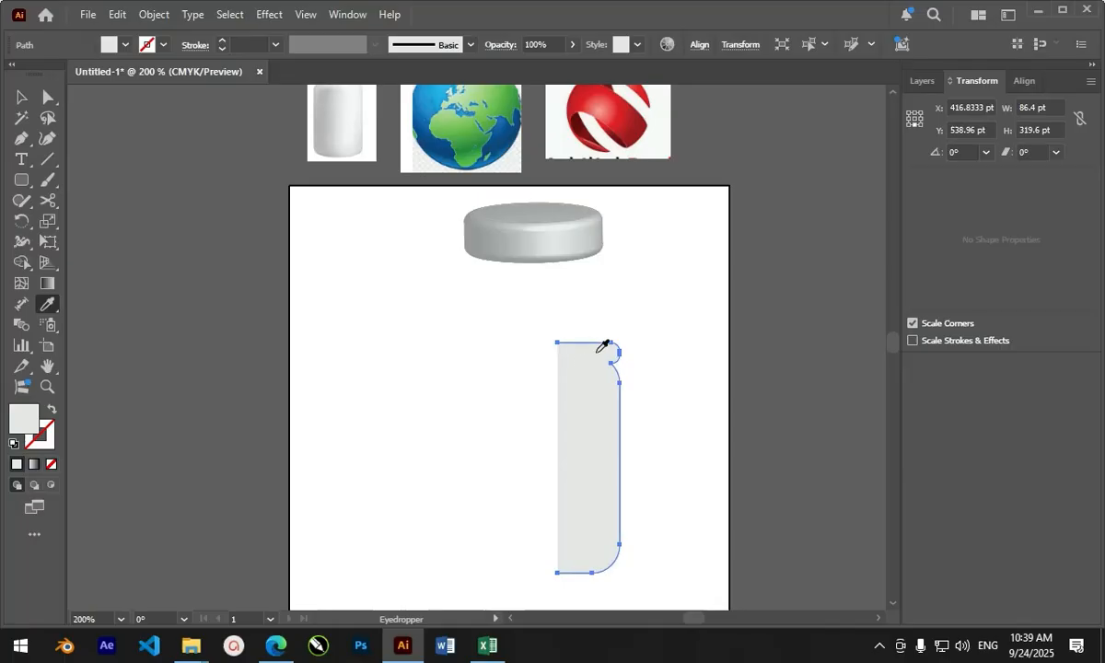
# - Enable Appearance for both Eyedropper pick-up and apply, and copy the cap's 3D Revolve appearance onto the bottle half
pyautogui.click(21, 97)
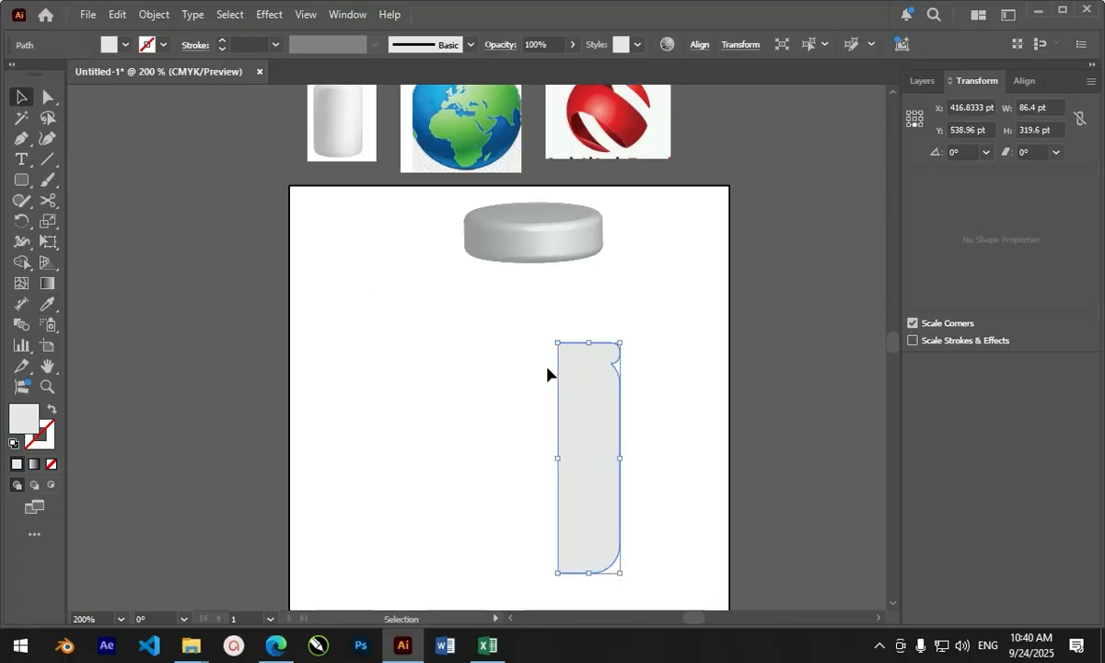
pyautogui.press('i')
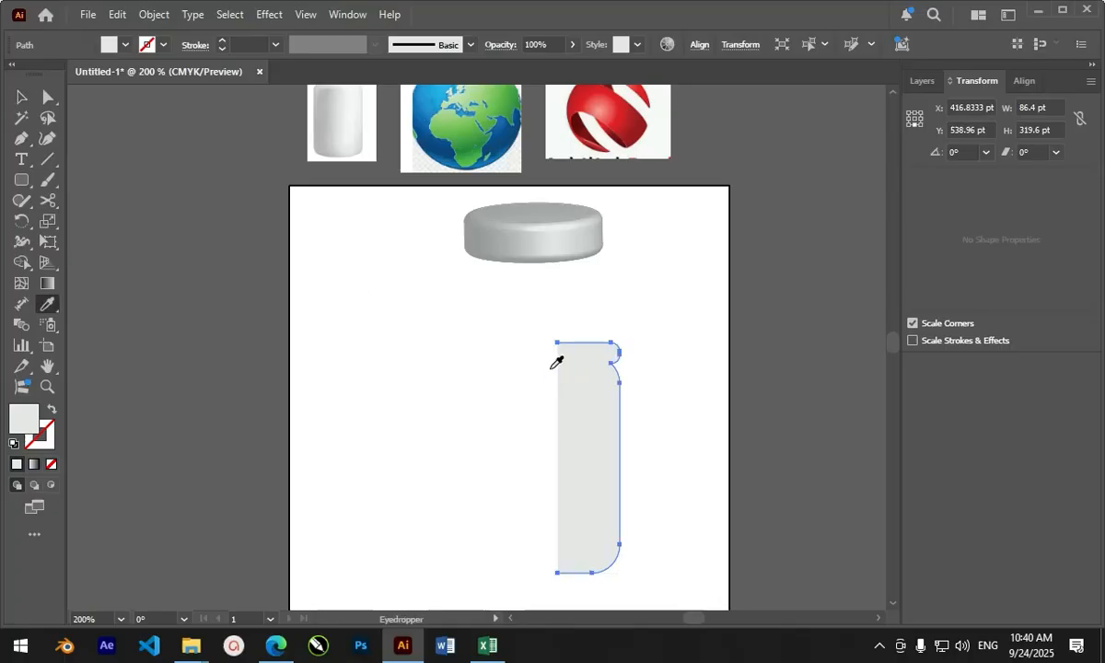
pyautogui.press('Return')
pyautogui.click(259, 195)
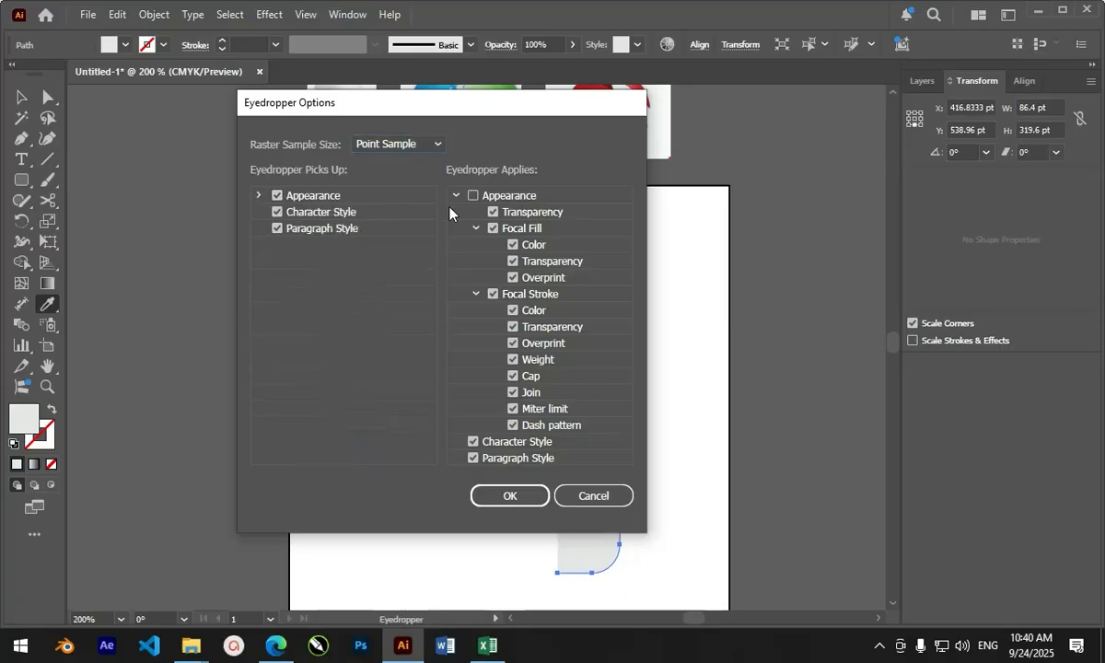
pyautogui.click(472, 197)
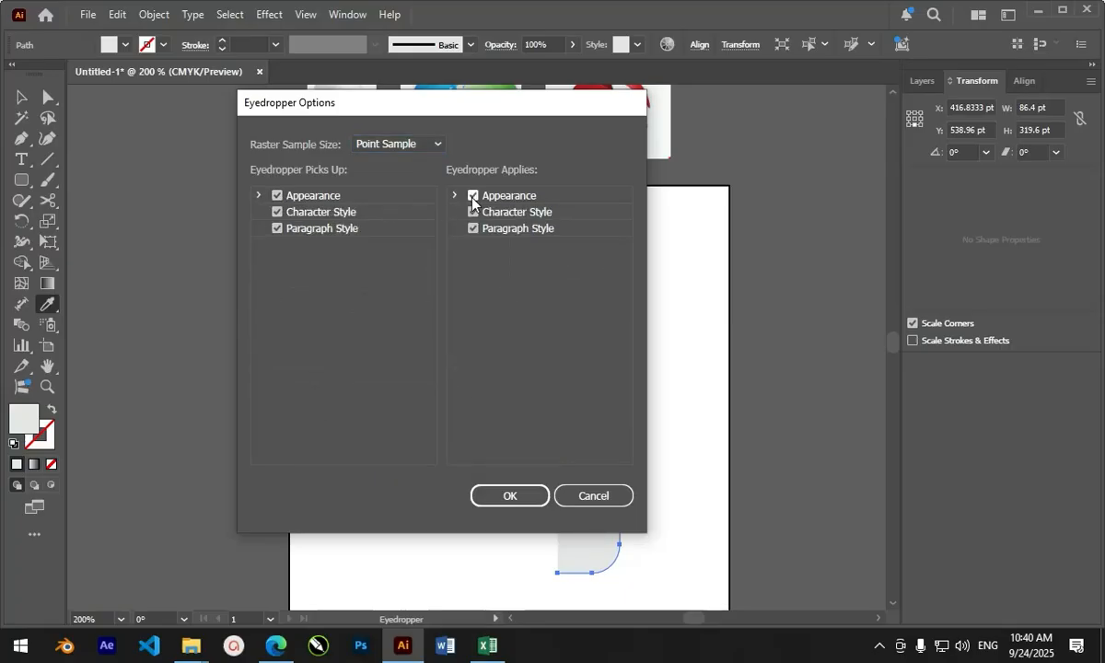
pyautogui.click(509, 496)
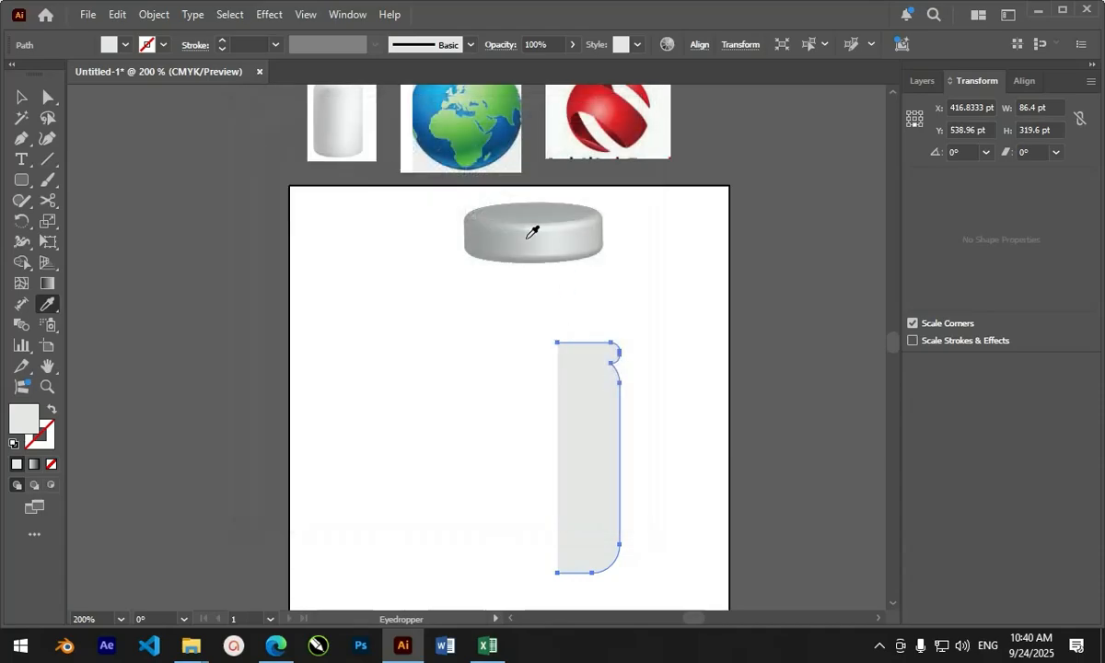
pyautogui.click(532, 232)
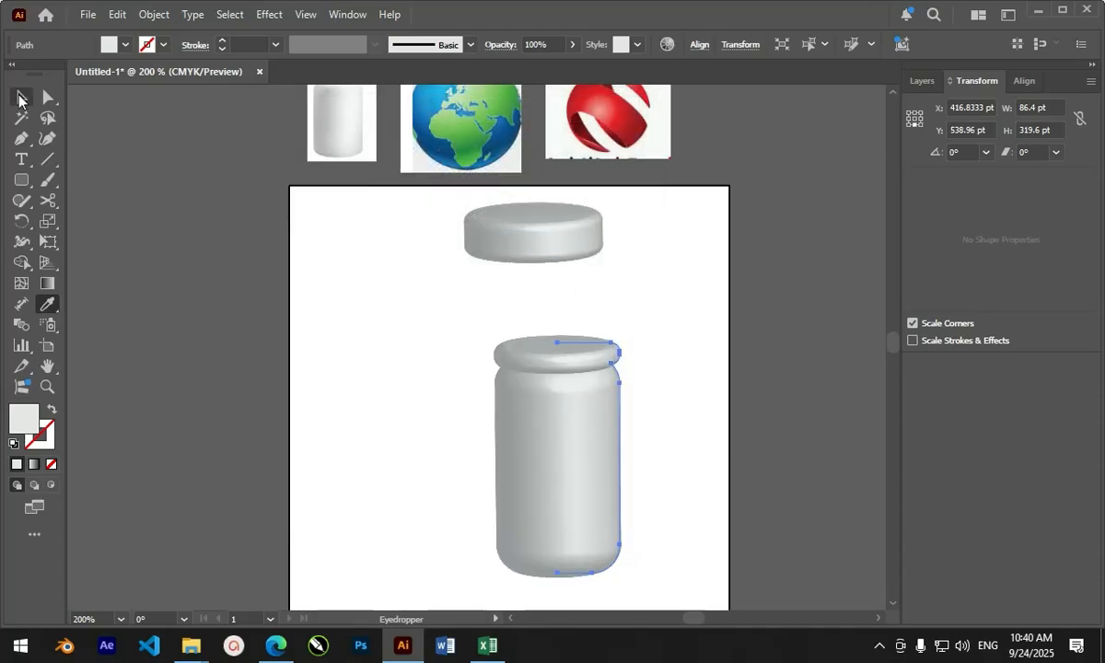
# - Place the cap on top of the bottle and move both together to the left side of the artboard
pyautogui.click(20, 97)
pyautogui.moveTo(548, 247); pyautogui.dragTo(567, 348)
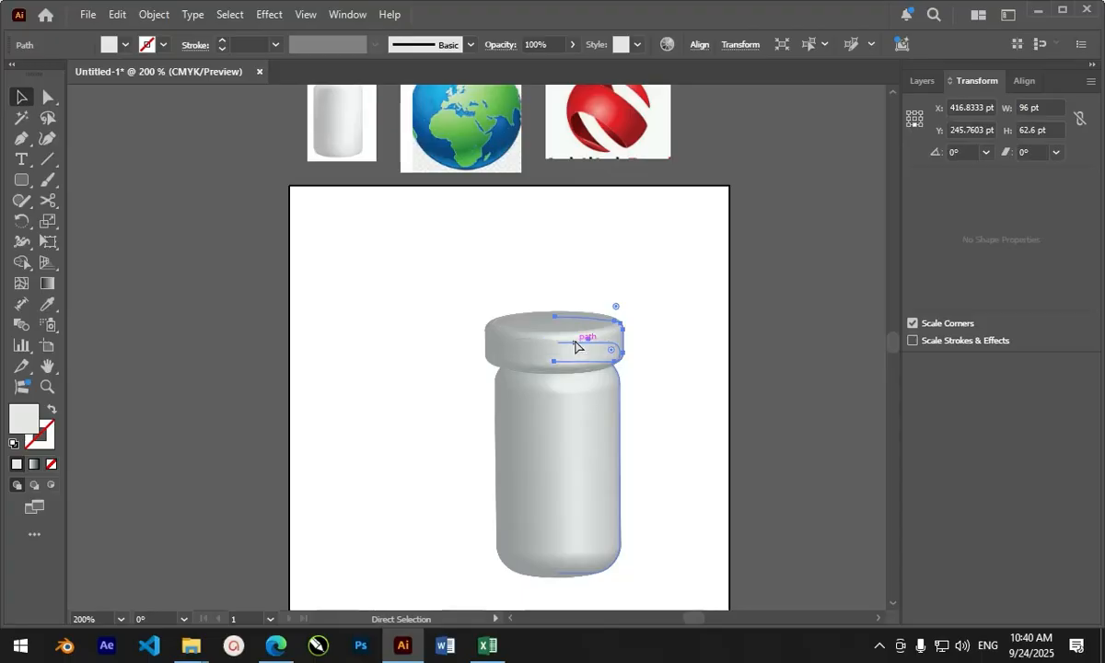
pyautogui.click(571, 289)
pyautogui.click(582, 454)
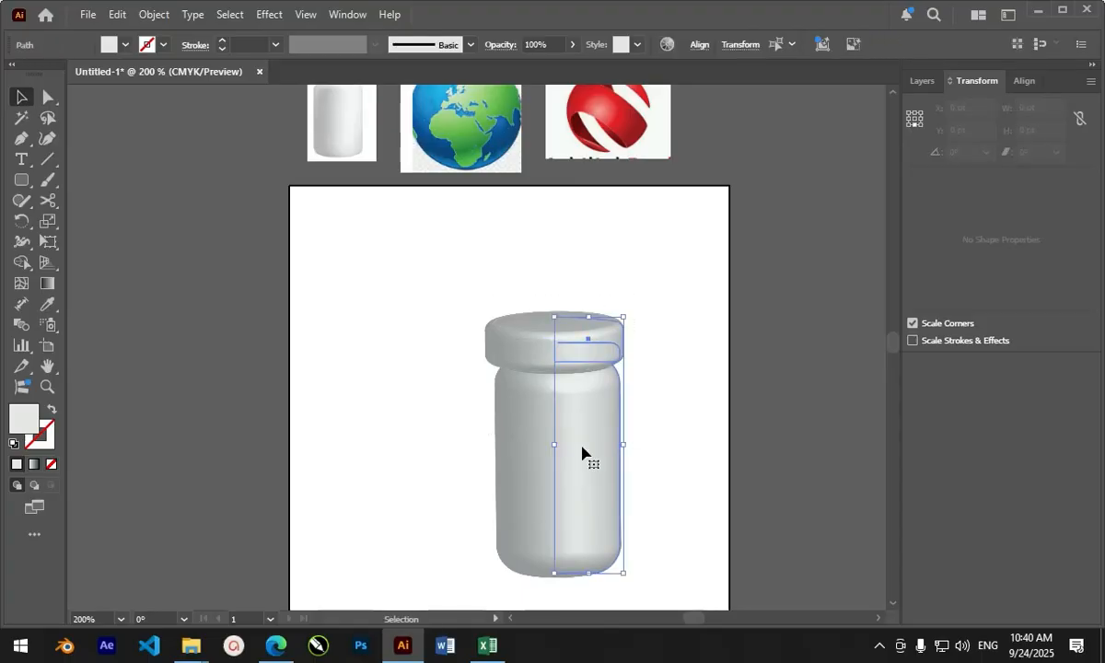
pyautogui.moveTo(582, 454); pyautogui.dragTo(420, 412)
pyautogui.scroll(-3, 419, 411)
pyautogui.scroll(3, 400, 314)
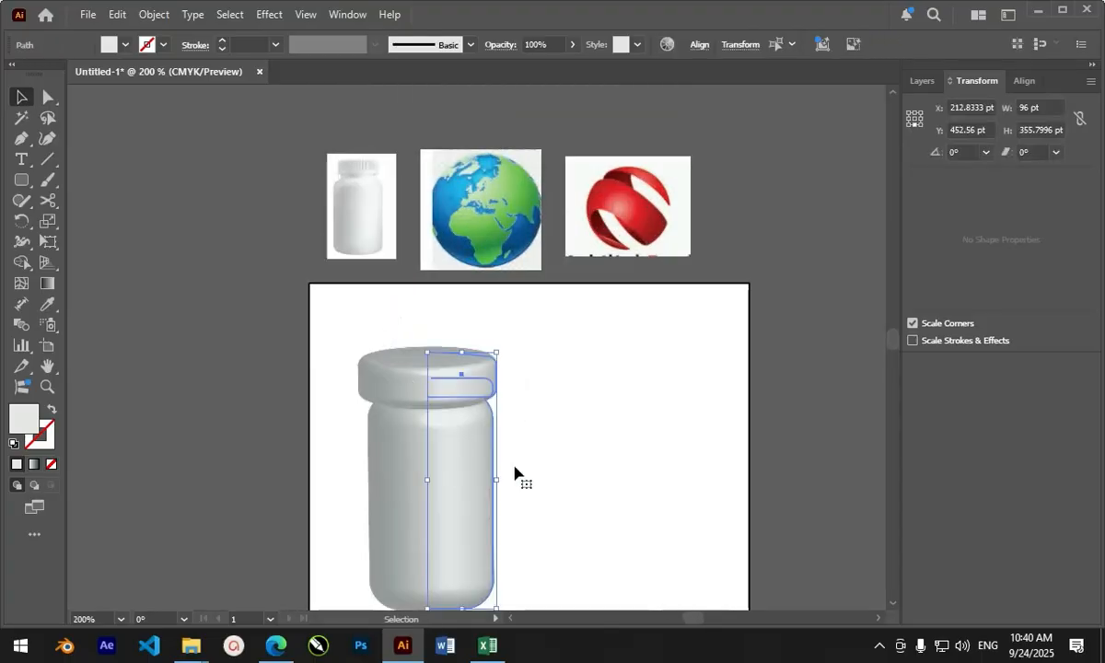
# - Widen the bottle profile to about 101.8 pt and recentre it under the cap
pyautogui.click(514, 471)
pyautogui.click(483, 497)
pyautogui.moveTo(495, 490)
pyautogui.mouseDown()
pyautogui.moveTo(505, 494)
pyautogui.moveTo(476, 501)
pyautogui.mouseUp()
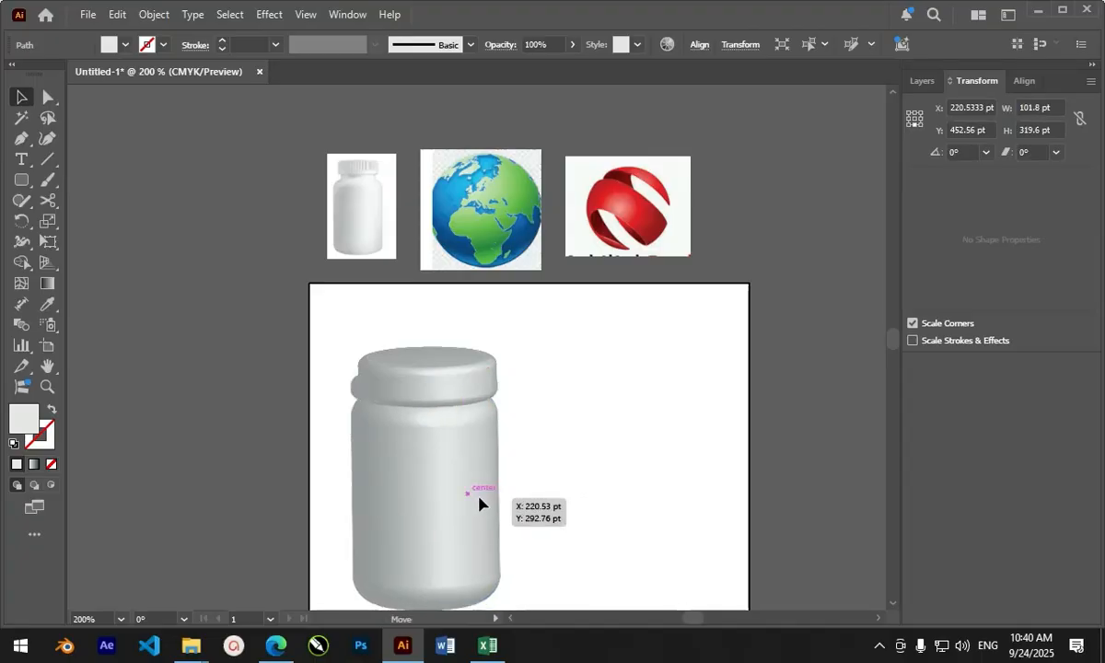
pyautogui.click(879, 646)
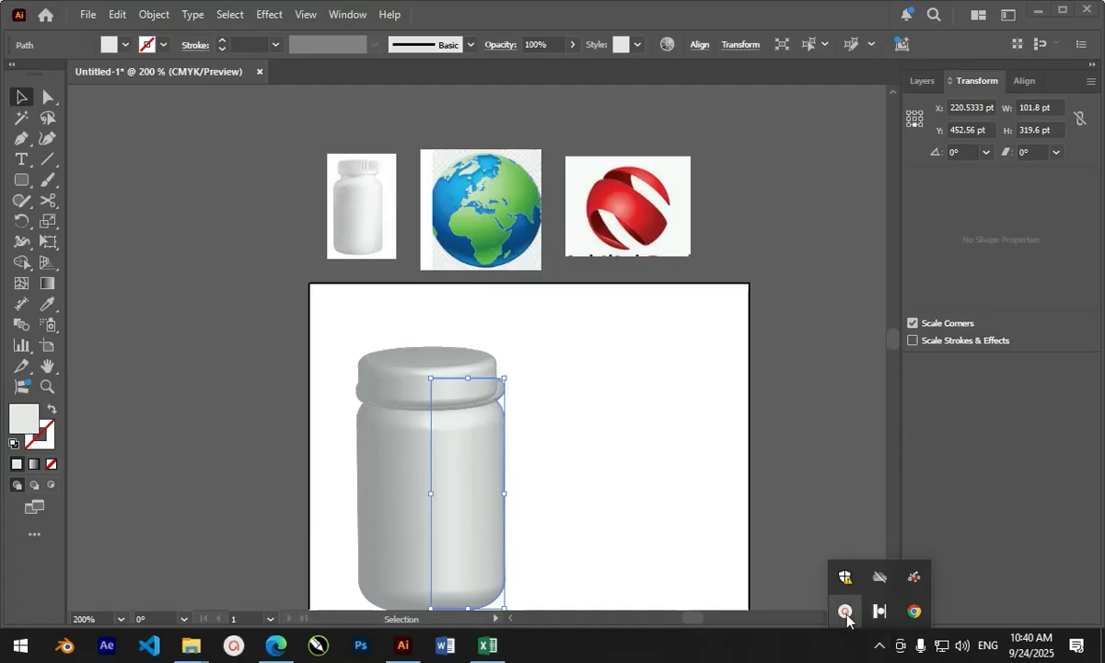
pyautogui.click(847, 613)
pyautogui.moveTo(895, 581); pyautogui.dragTo(927, 648)
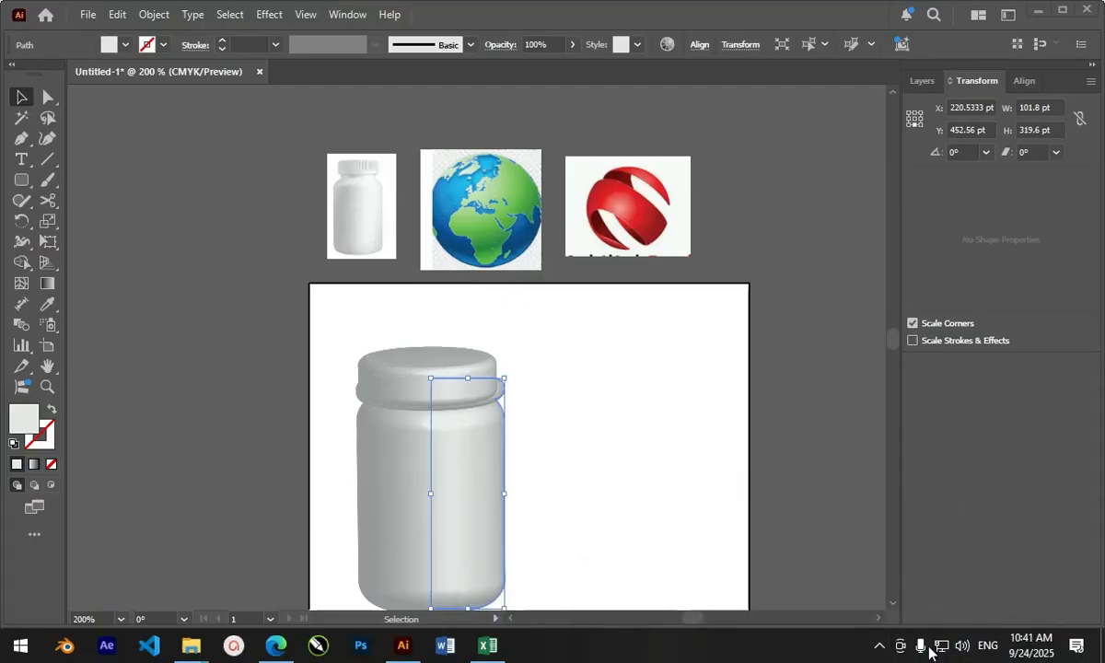
# - Adjust the cap's position on the bottle neck to about X 214.63 pt and Y 156.36 pt
pyautogui.click(558, 387)
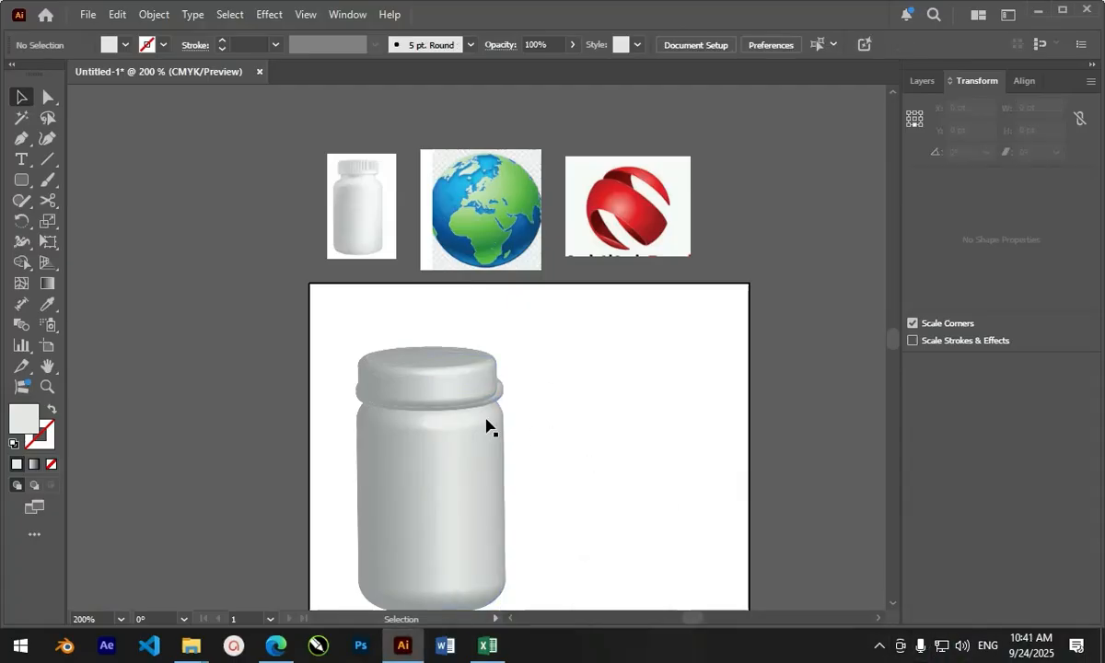
pyautogui.scroll(1, 486, 427)
pyautogui.moveTo(410, 360); pyautogui.dragTo(415, 361)
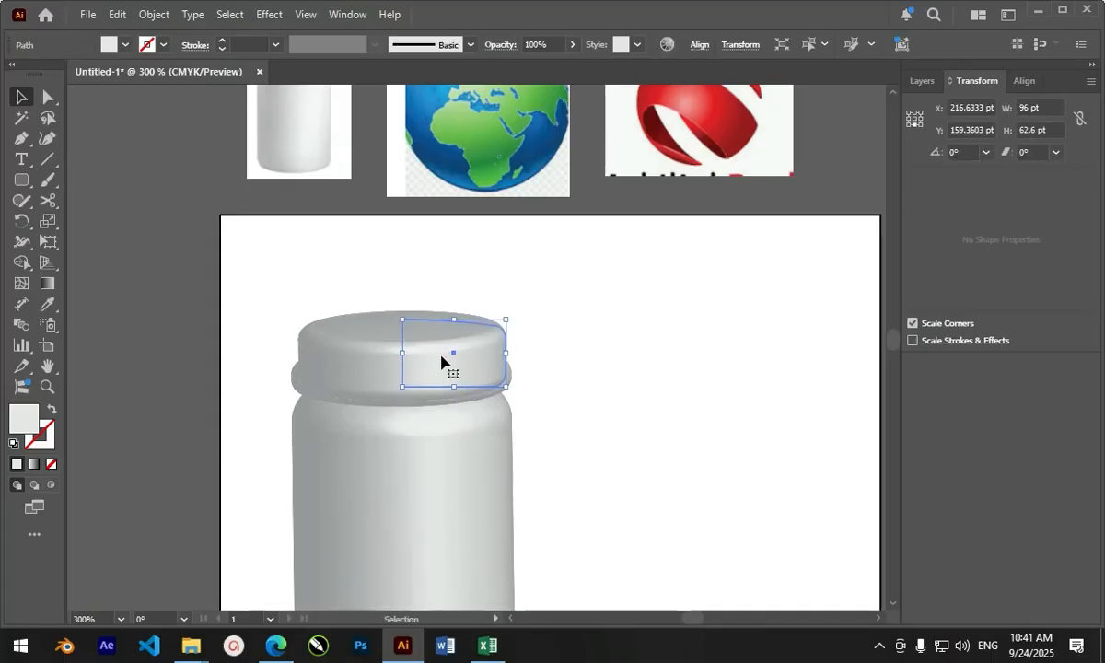
pyautogui.press('Left')
pyautogui.press('Up')
pyautogui.press('Up')
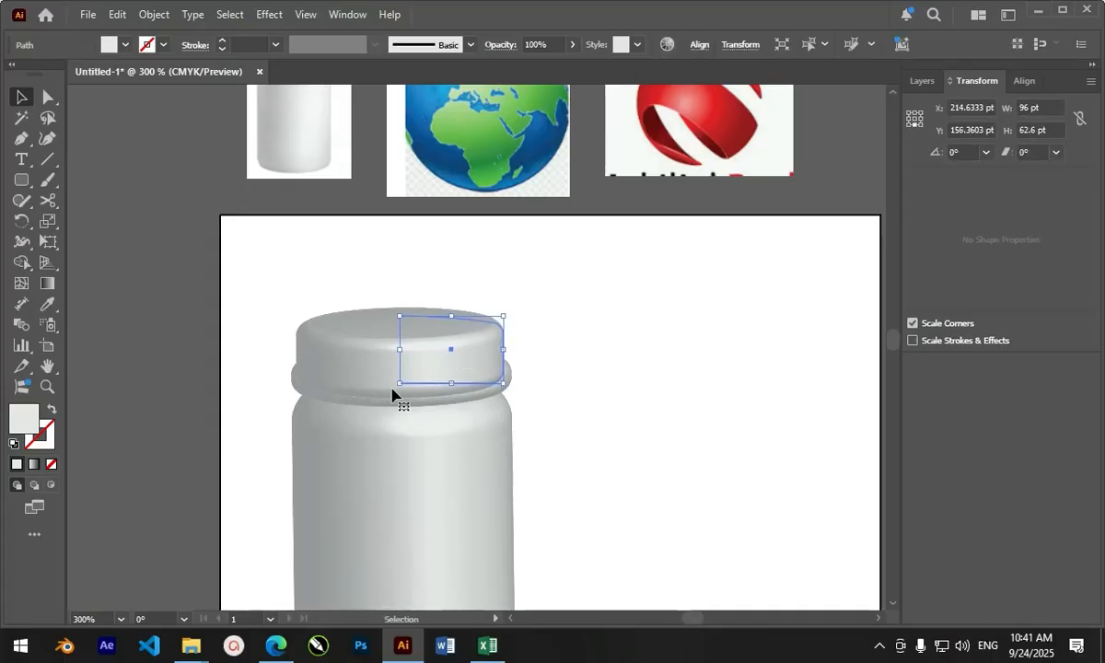
pyautogui.scroll(-2, 574, 317)
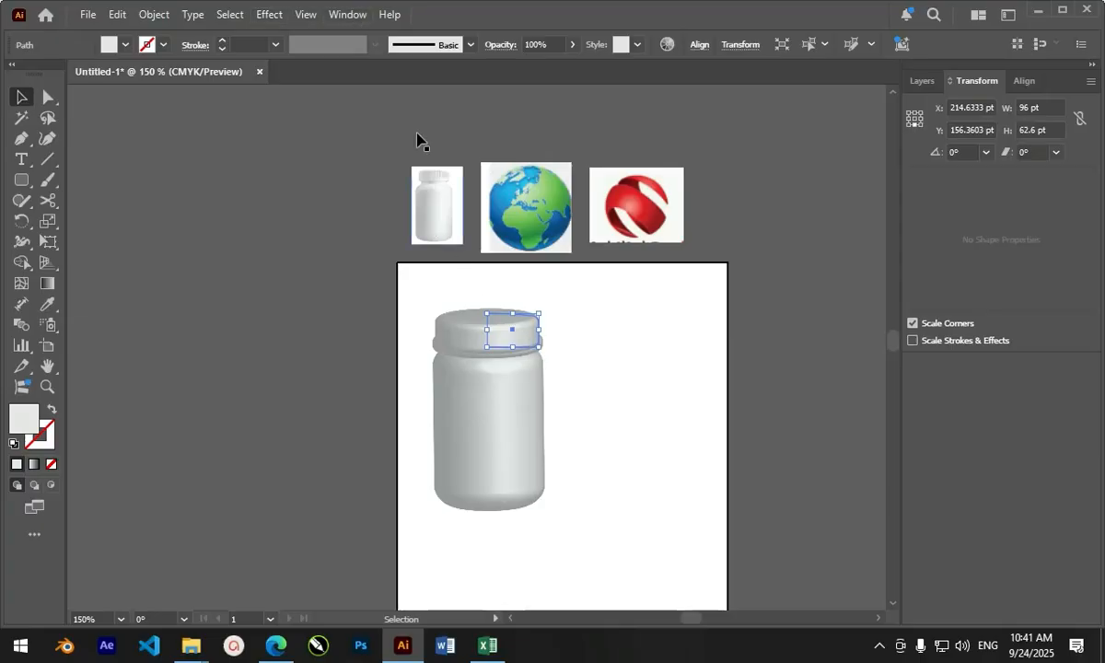
# - Show the Appearance panel and dock it below the Transform panel
pyautogui.click(349, 14)
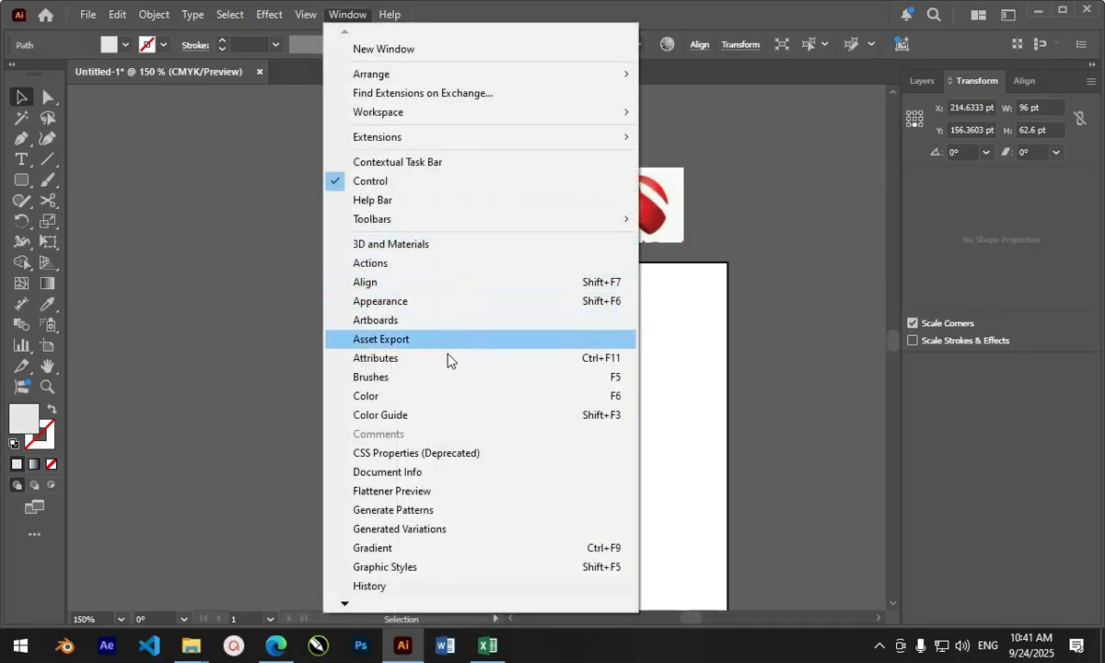
pyautogui.click(392, 300)
pyautogui.moveTo(748, 224); pyautogui.dragTo(977, 383)
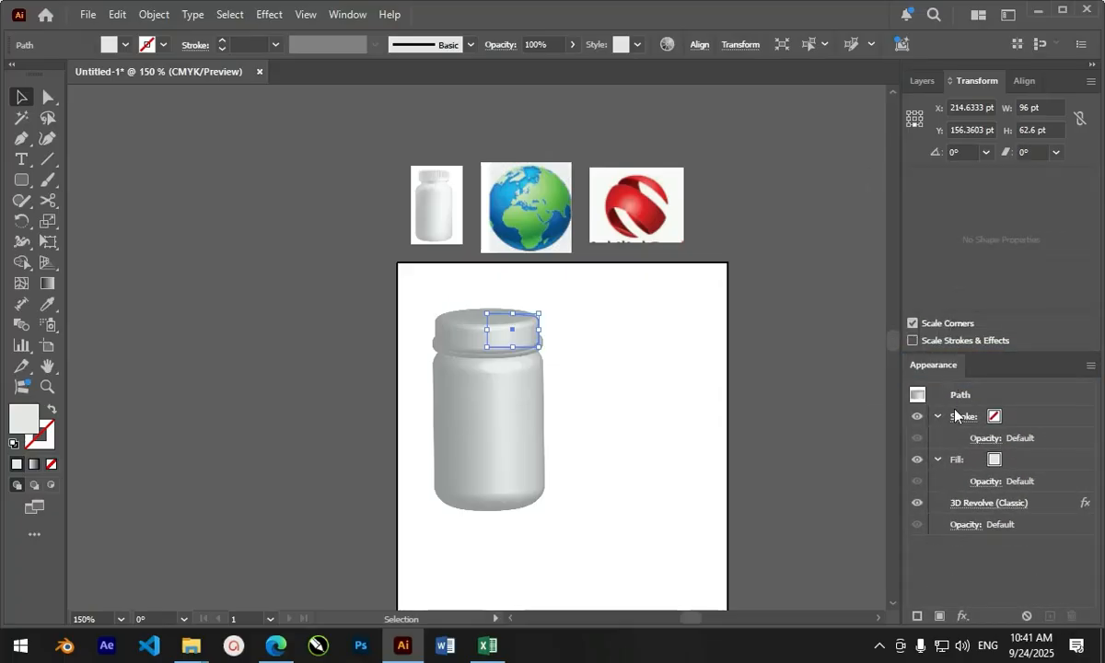
# - Edit the cap's 3D Revolve lighting: shift the light to the sphere's right edge and add a second light at the upper left
pyautogui.click(967, 508)
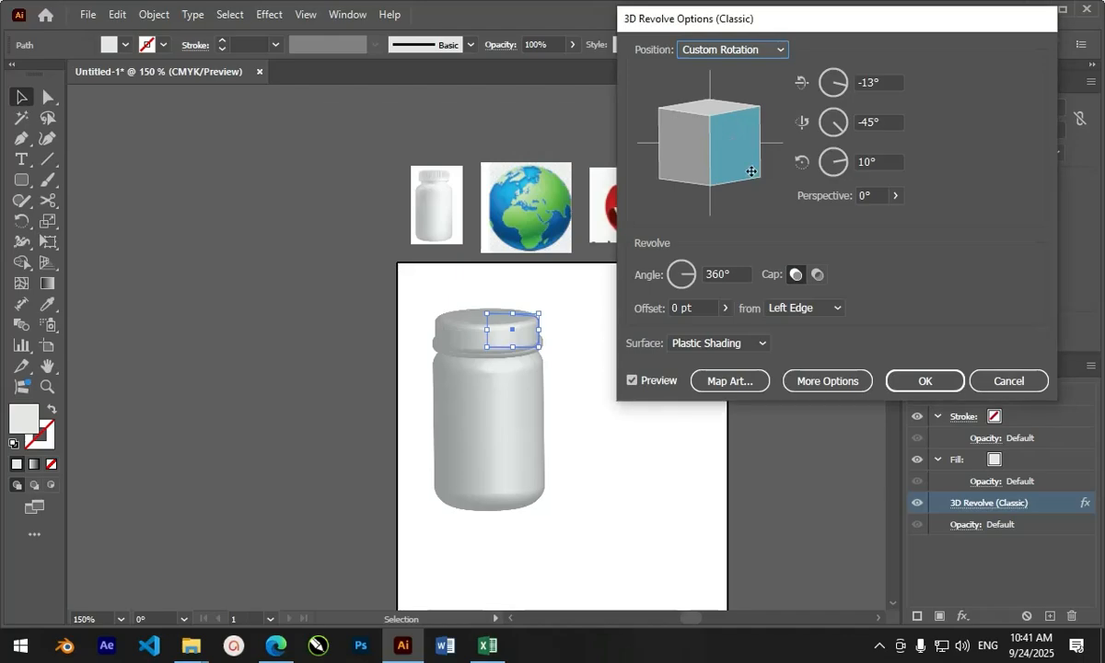
pyautogui.click(815, 383)
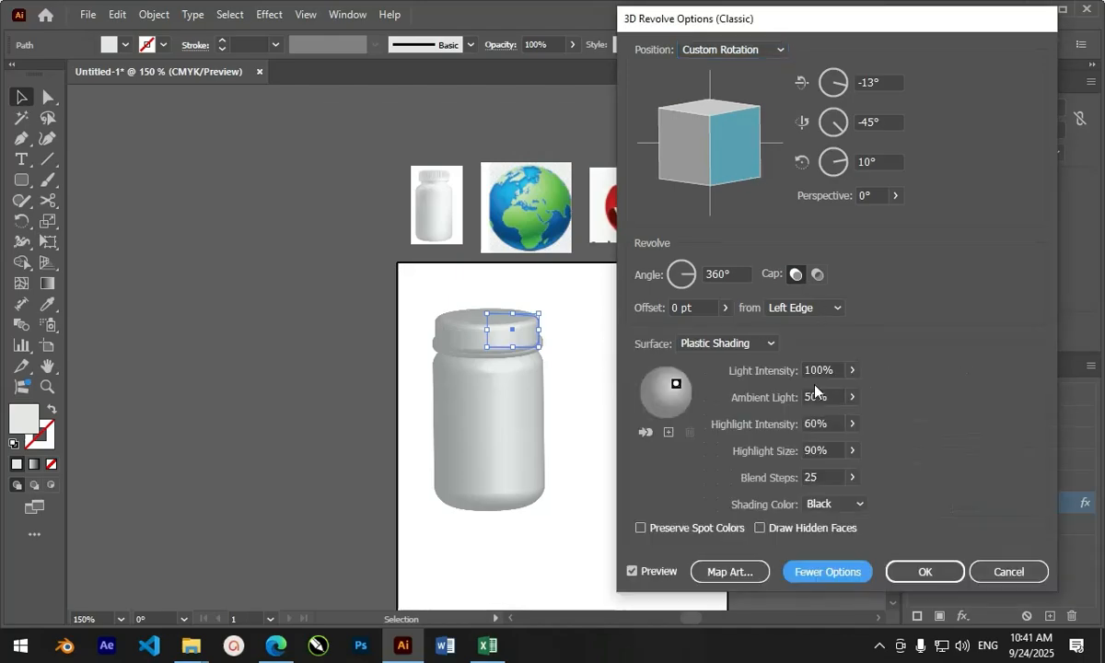
pyautogui.moveTo(678, 387); pyautogui.dragTo(688, 379)
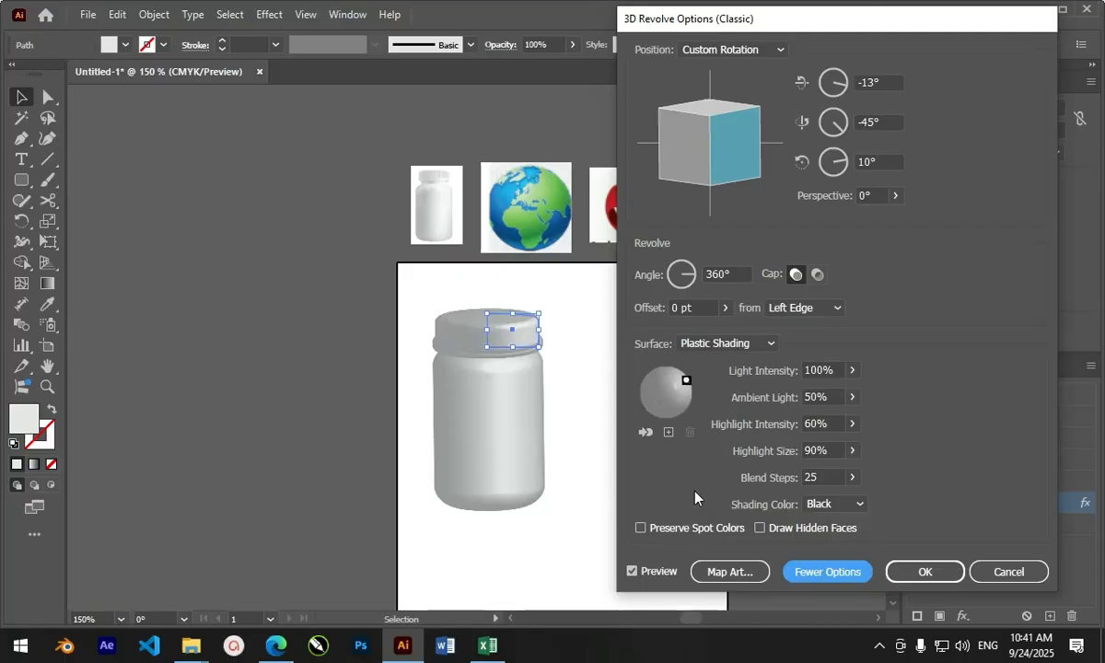
pyautogui.click(669, 434)
pyautogui.moveTo(669, 396); pyautogui.dragTo(645, 377)
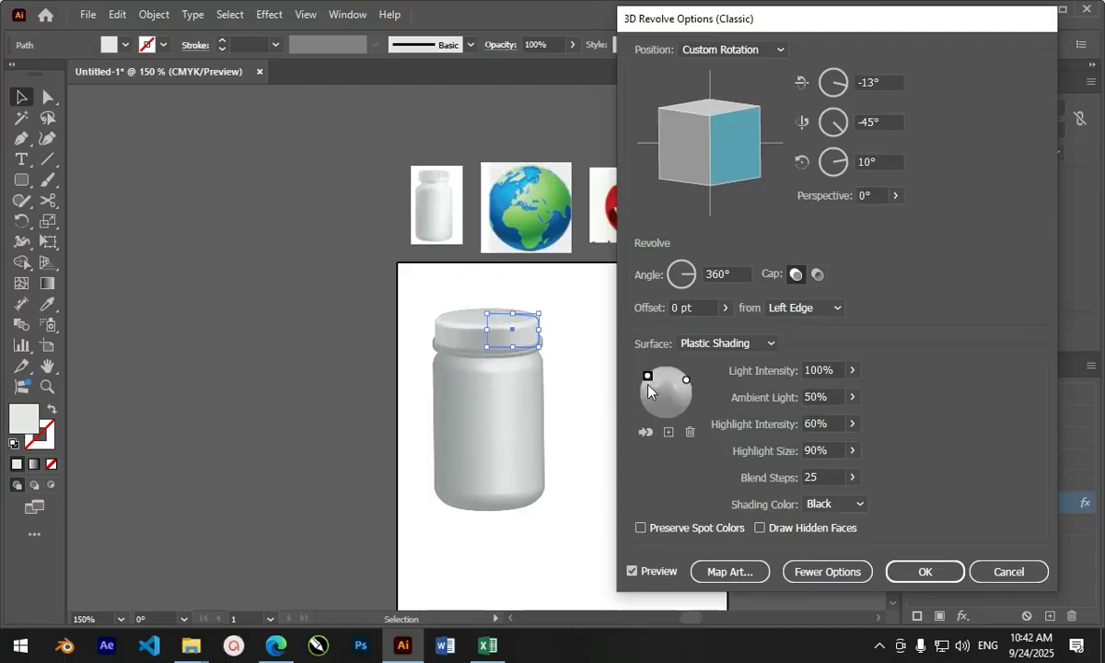
pyautogui.click(910, 573)
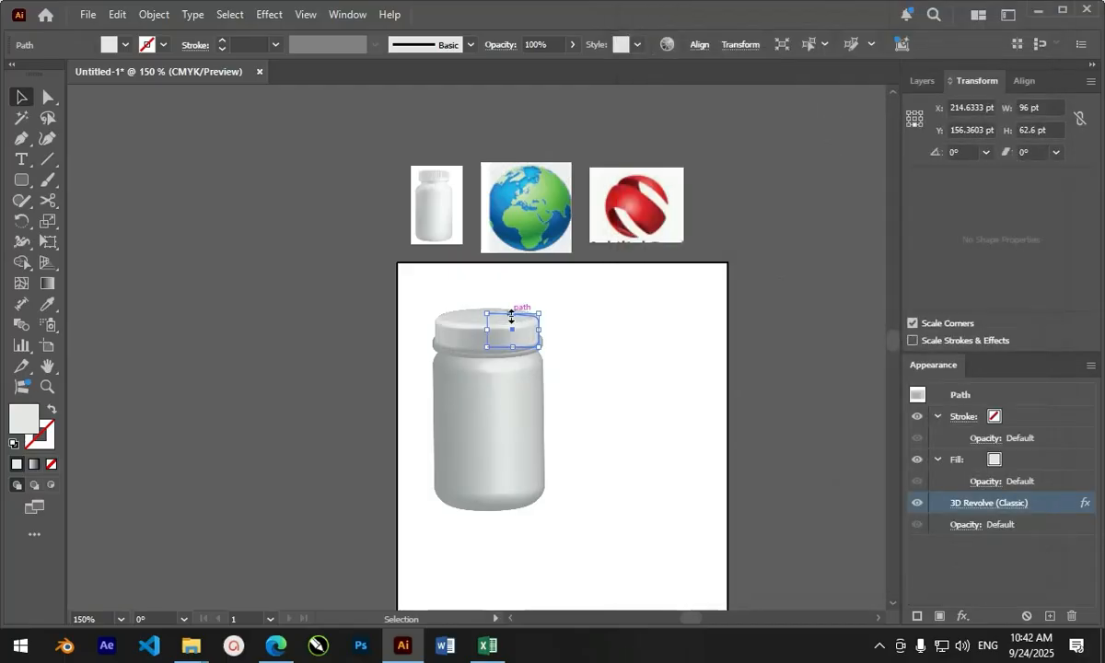
# - Copy the cap's two-light 3D Revolve appearance onto the bottle body with the Eyedropper
pyautogui.click(527, 419)
pyautogui.press('i')
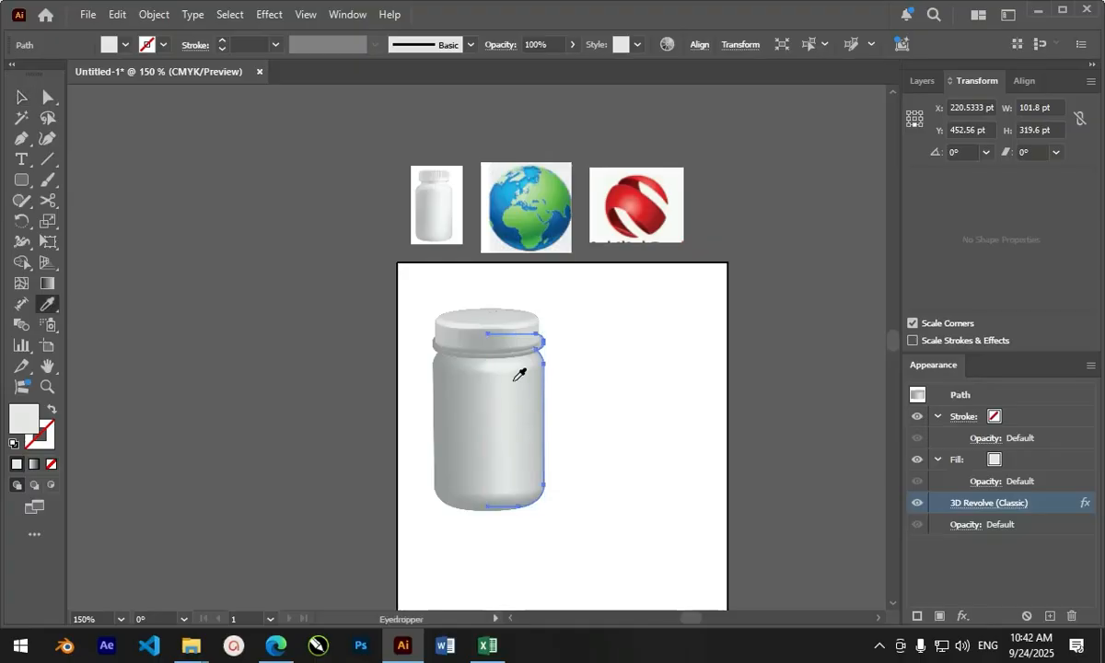
pyautogui.click(514, 317)
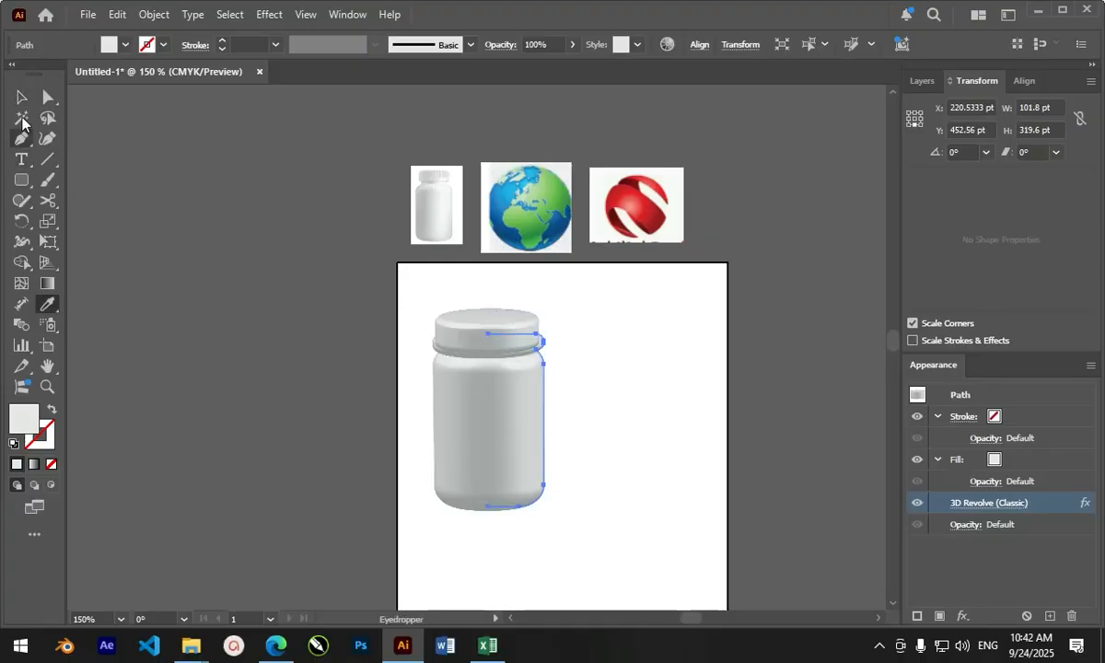
pyautogui.click(21, 97)
pyautogui.click(364, 433)
pyautogui.scroll(-2, 364, 429)
pyautogui.scroll(4, 439, 397)
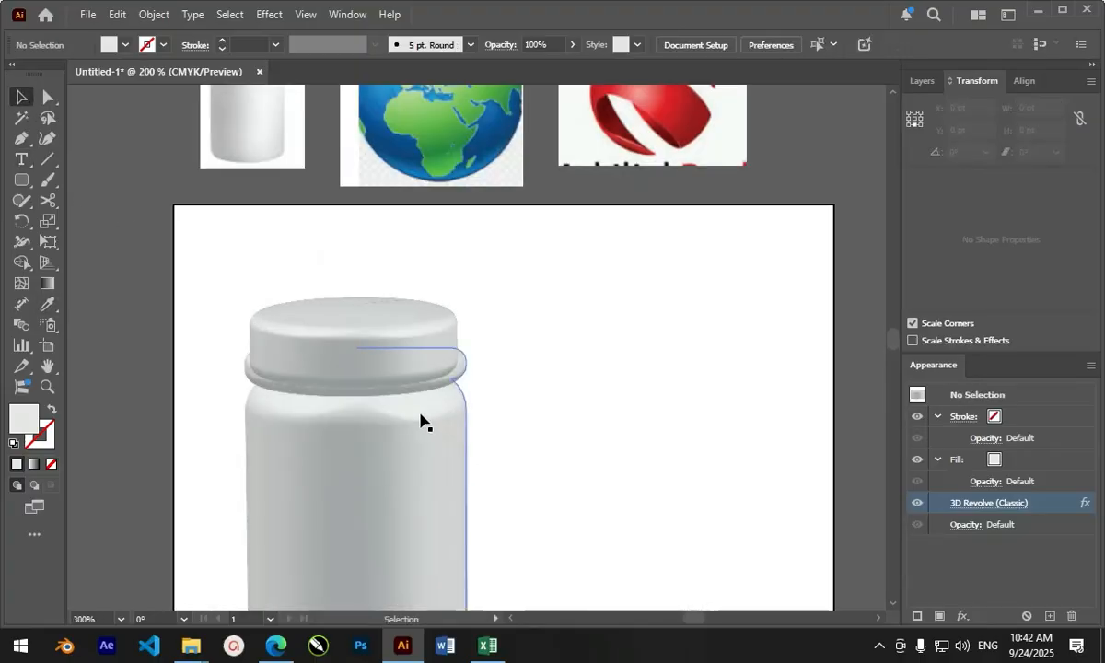
# - Move the cap and bottle together slightly toward the artboard's upper-left corner
pyautogui.scroll(-1, 421, 414)
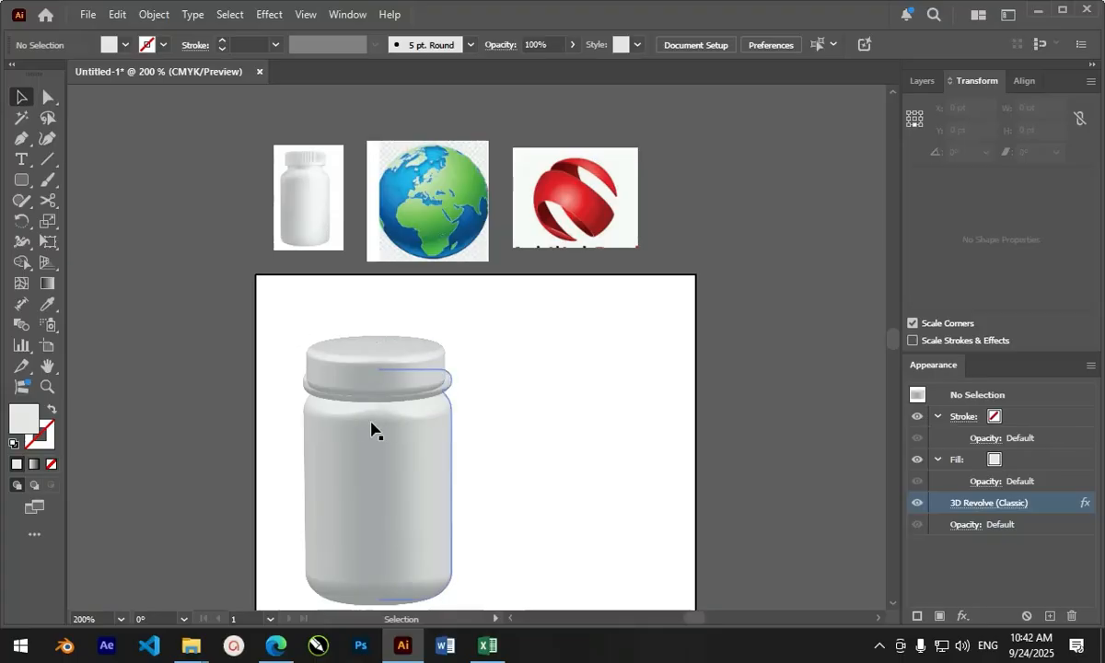
pyautogui.moveTo(289, 318); pyautogui.dragTo(394, 387)
pyautogui.click(470, 409)
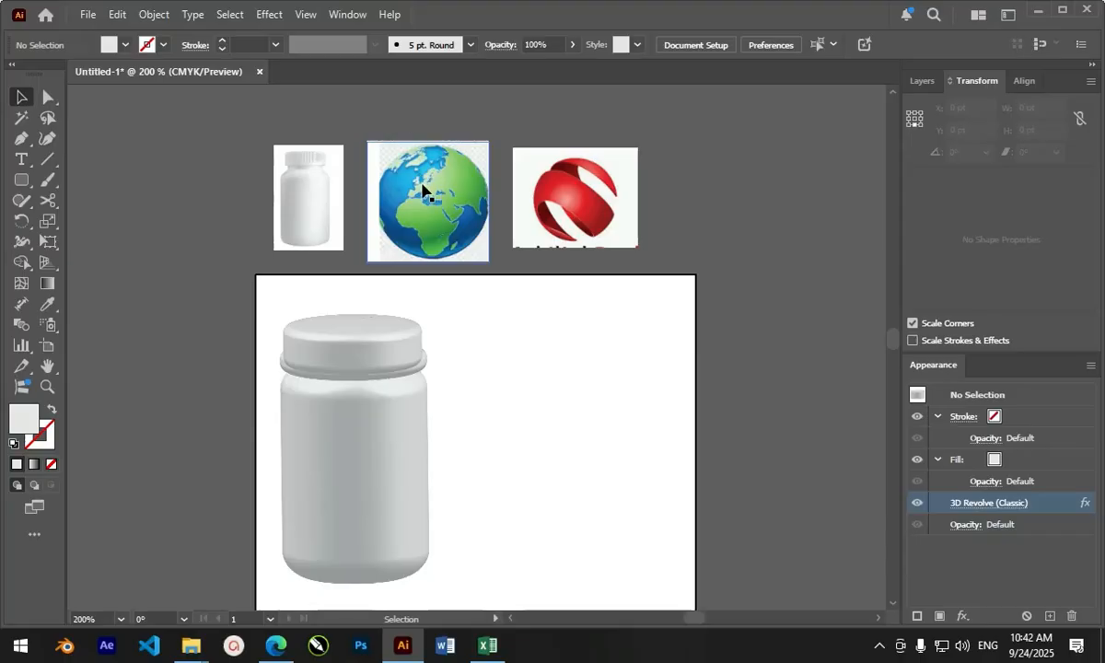
# - Place WORD.jpg from the material folder on the GRAPHIC PICS (E:) drive into the Illustrator document
pyautogui.moveTo(185, 652)
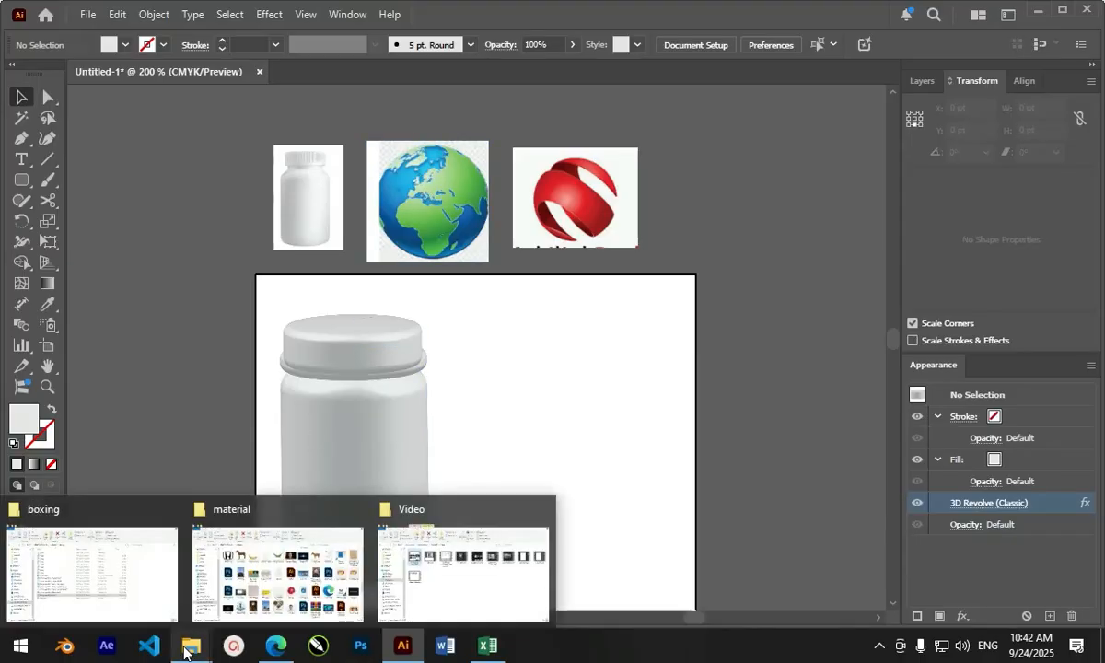
pyautogui.click(277, 573)
pyautogui.click(604, 332)
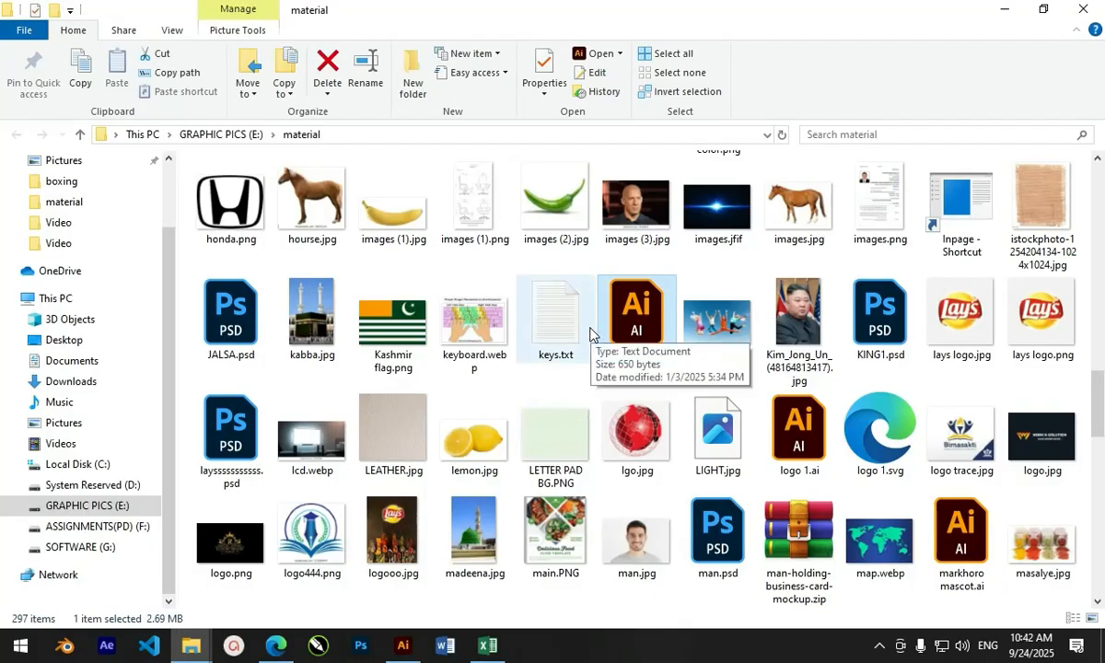
pyautogui.press('w')
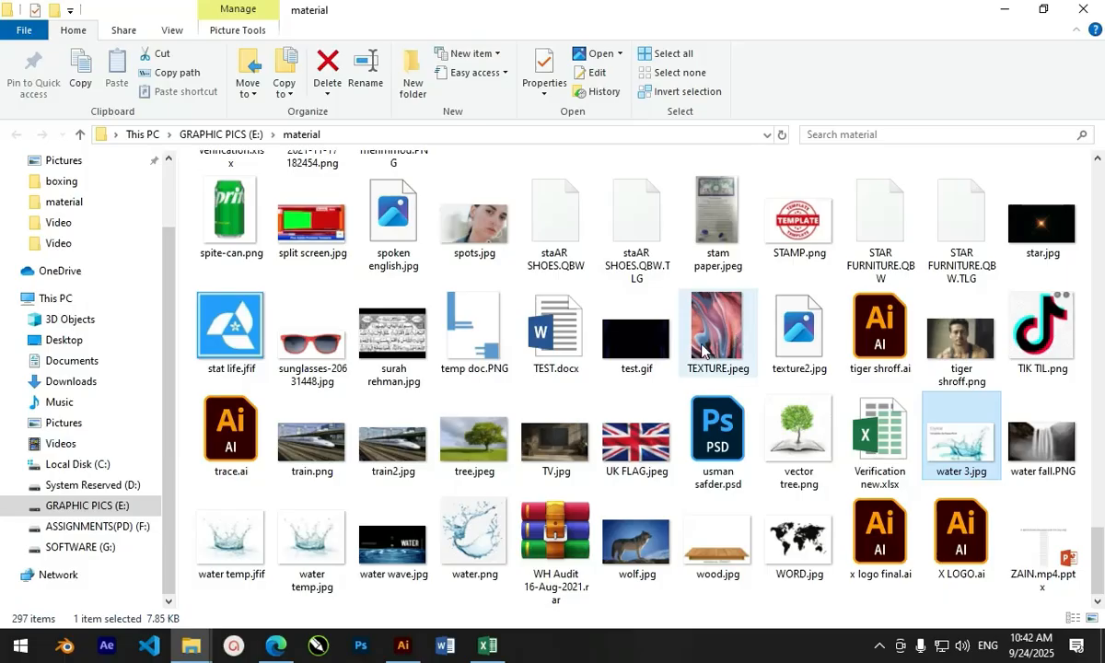
pyautogui.click(816, 581)
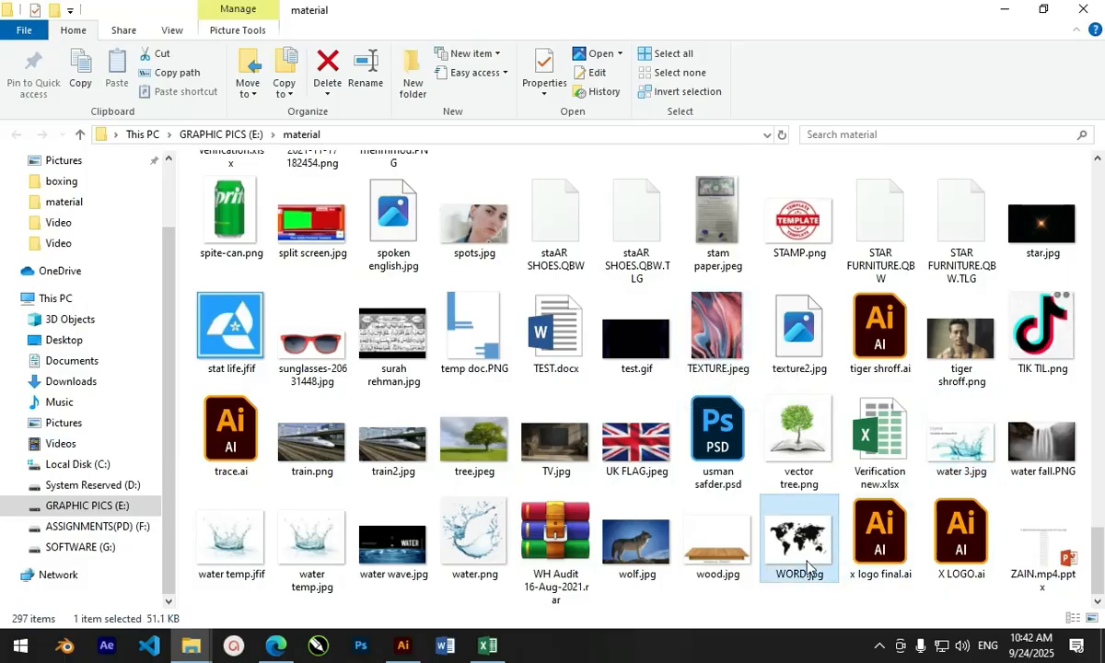
pyautogui.moveTo(808, 566); pyautogui.dragTo(579, 387)
# - Scale the world map image down to about 686 × 490 pt and move it beside the artboard's right edge
pyautogui.scroll(-3, 578, 392)
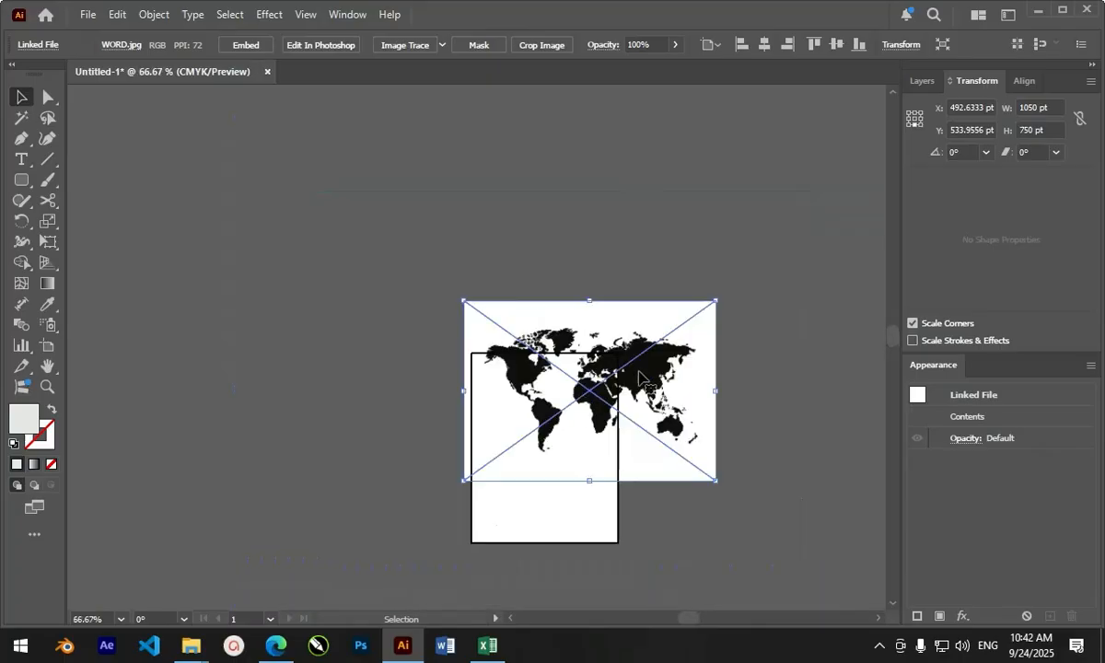
pyautogui.scroll(1, 711, 332)
pyautogui.moveTo(719, 286); pyautogui.dragTo(588, 381)
pyautogui.moveTo(488, 424); pyautogui.dragTo(754, 336)
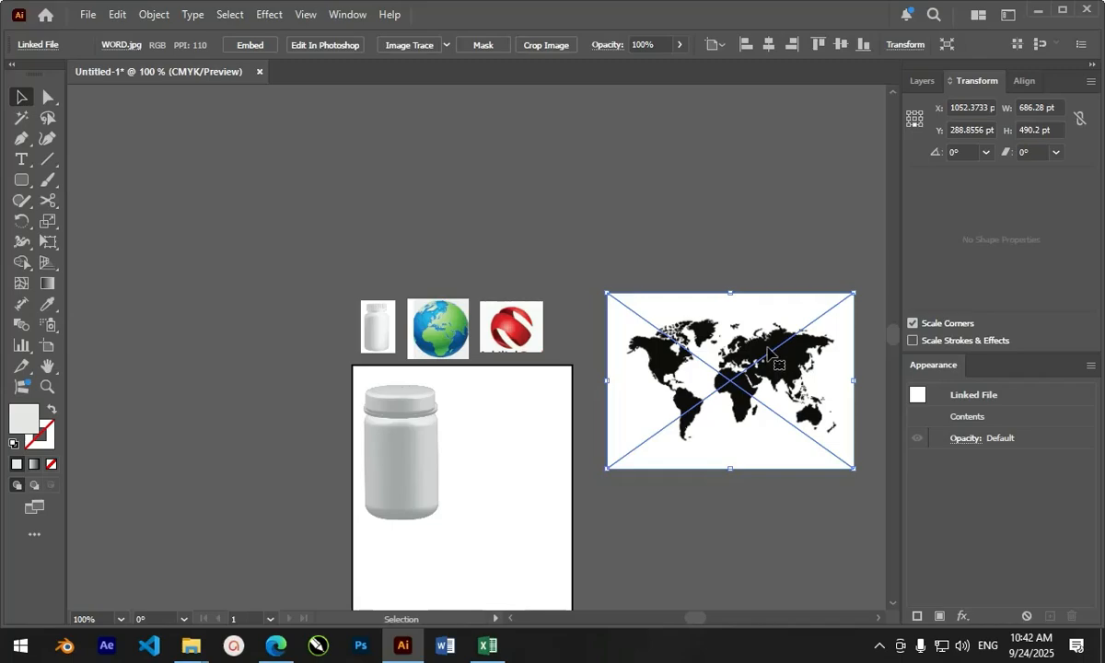
# - Image Trace the world map with the [Default] preset and expand the tracing into vector paths
pyautogui.scroll(1, 776, 373)
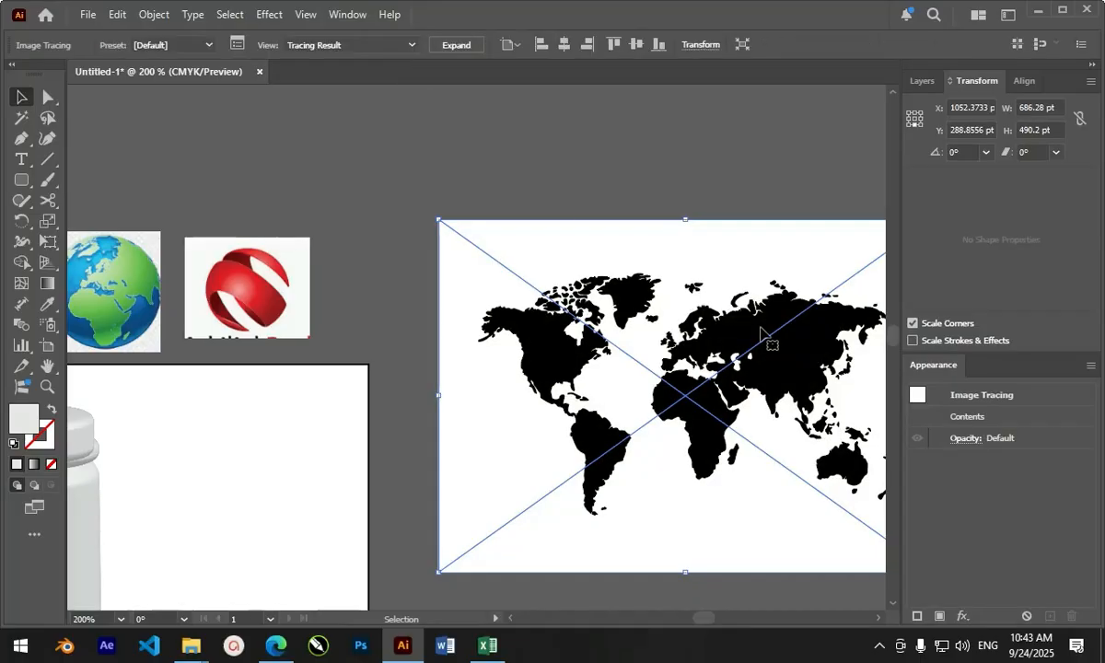
pyautogui.scroll(7, 629, 304)
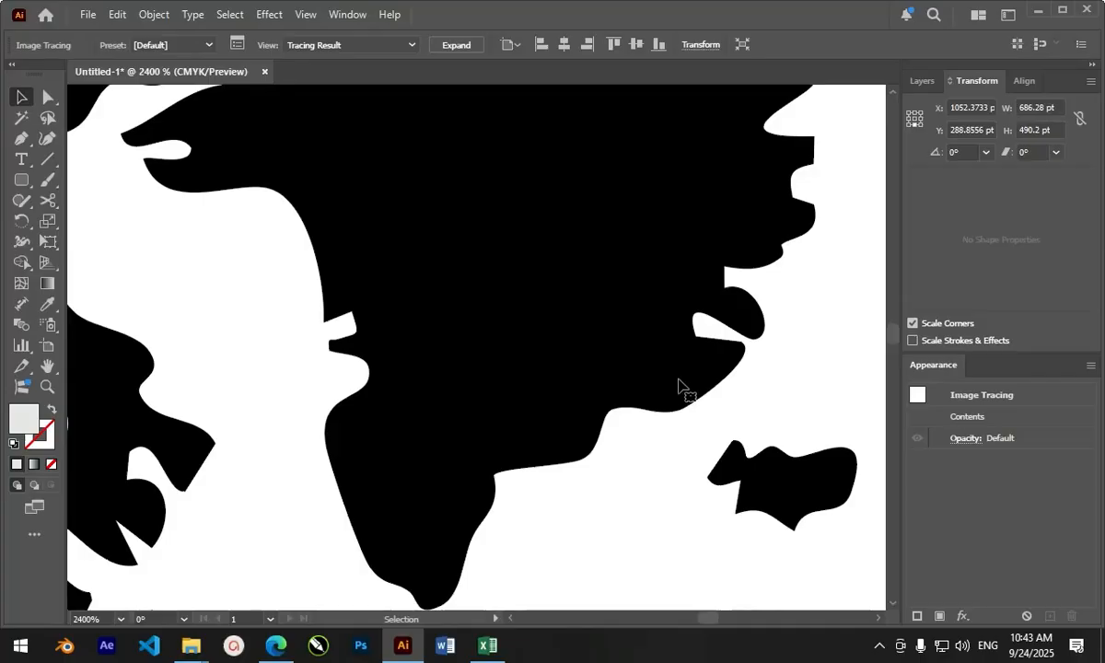
pyautogui.scroll(-6, 682, 385)
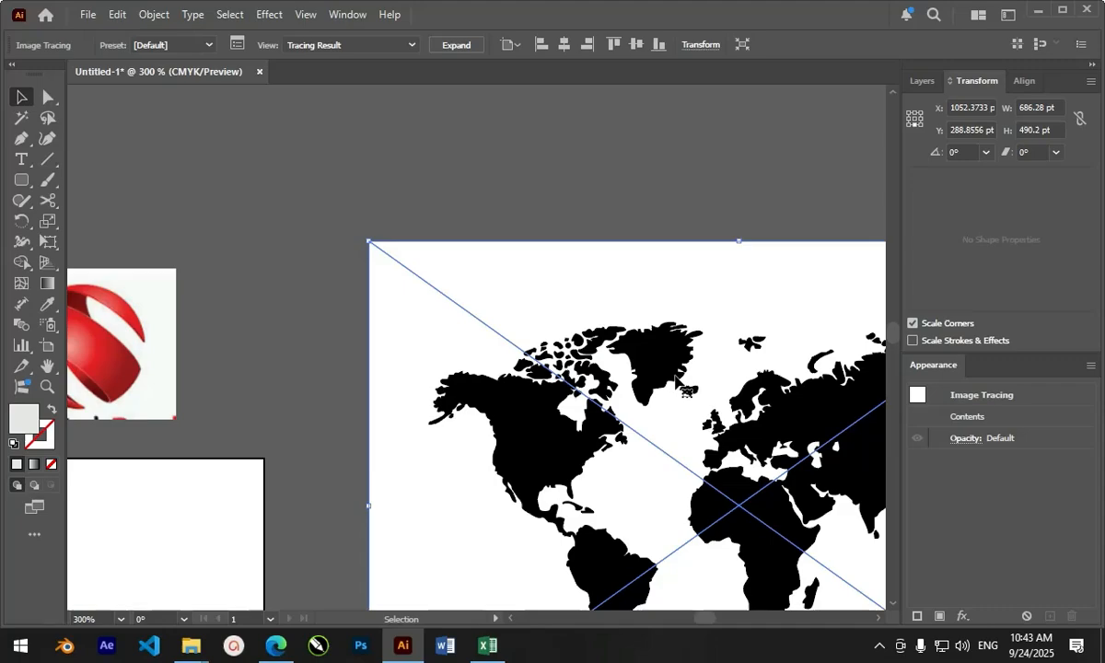
pyautogui.scroll(-4, 615, 337)
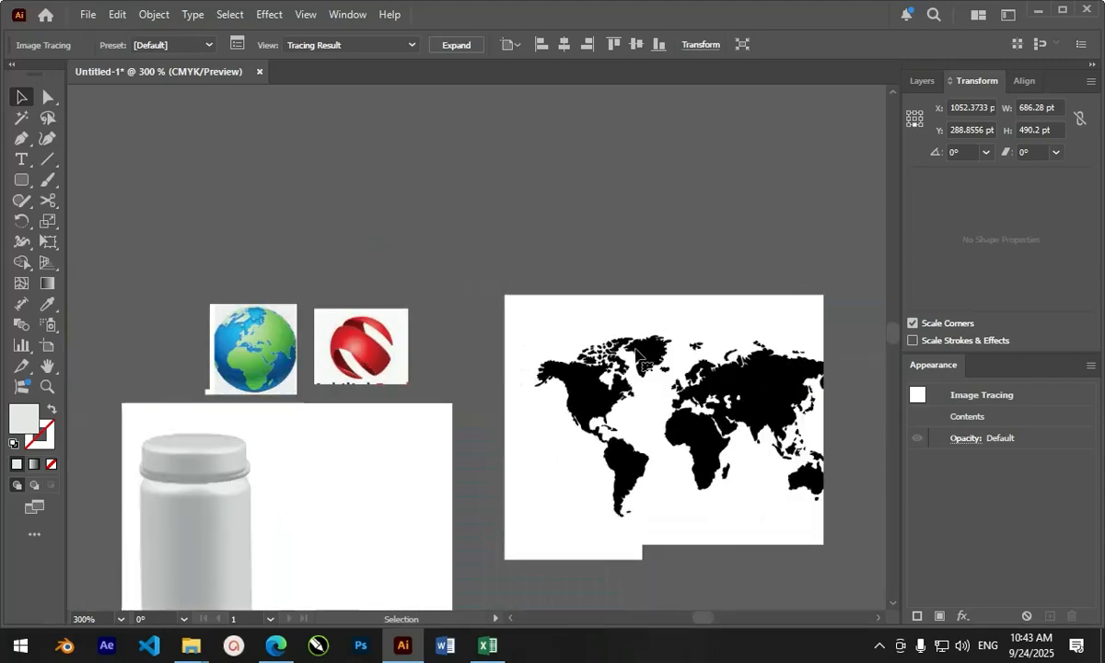
pyautogui.scroll(2, 632, 343)
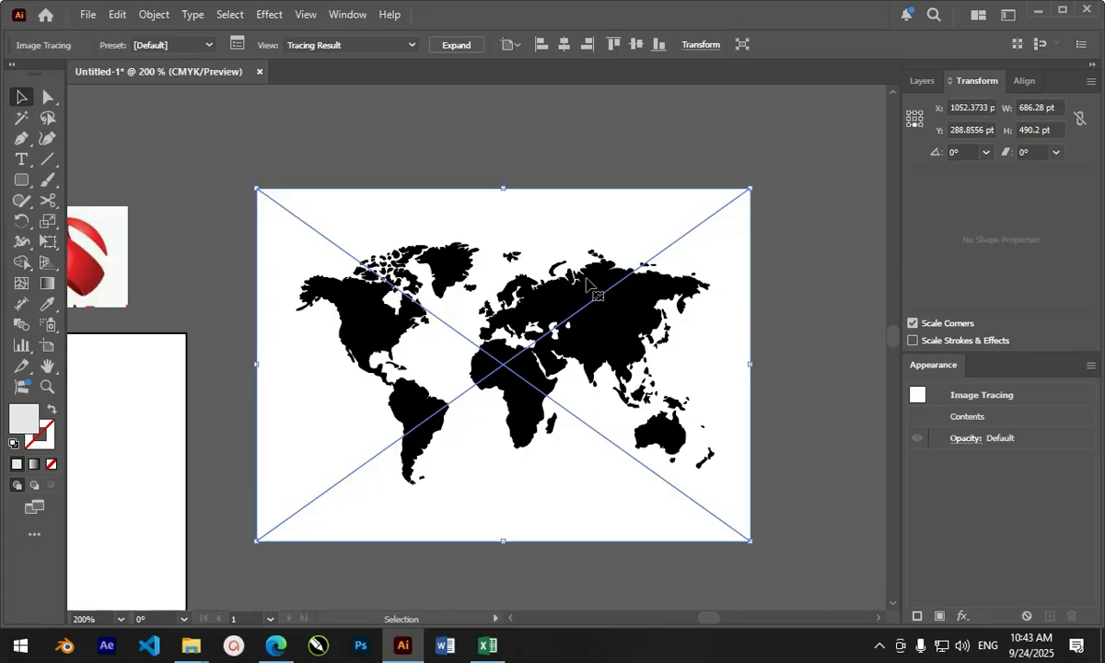
pyautogui.click(456, 46)
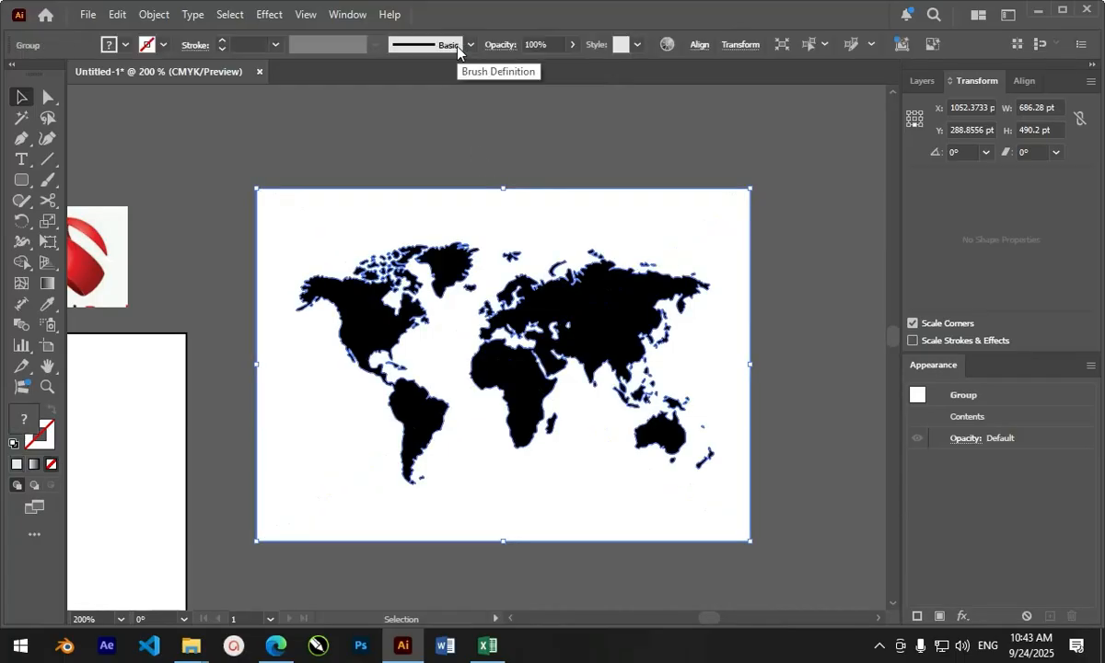
# - Ungroup the expanded world map tracing and deselect it
pyautogui.scroll(-2, 581, 208)
pyautogui.scroll(3, 254, 229)
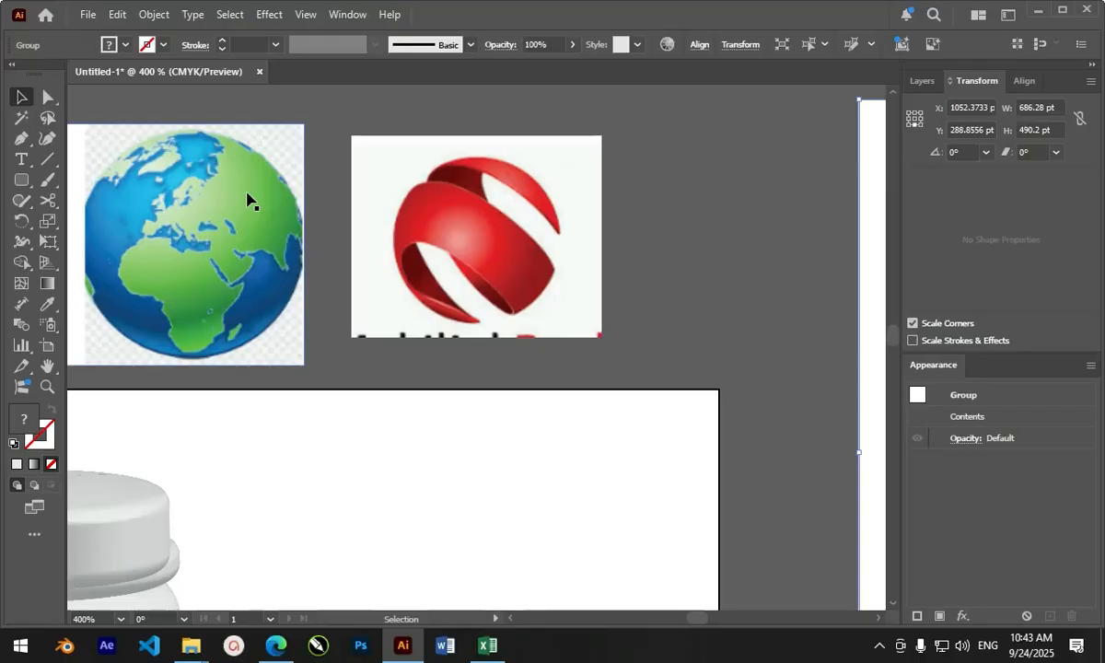
pyautogui.scroll(-3, 248, 199)
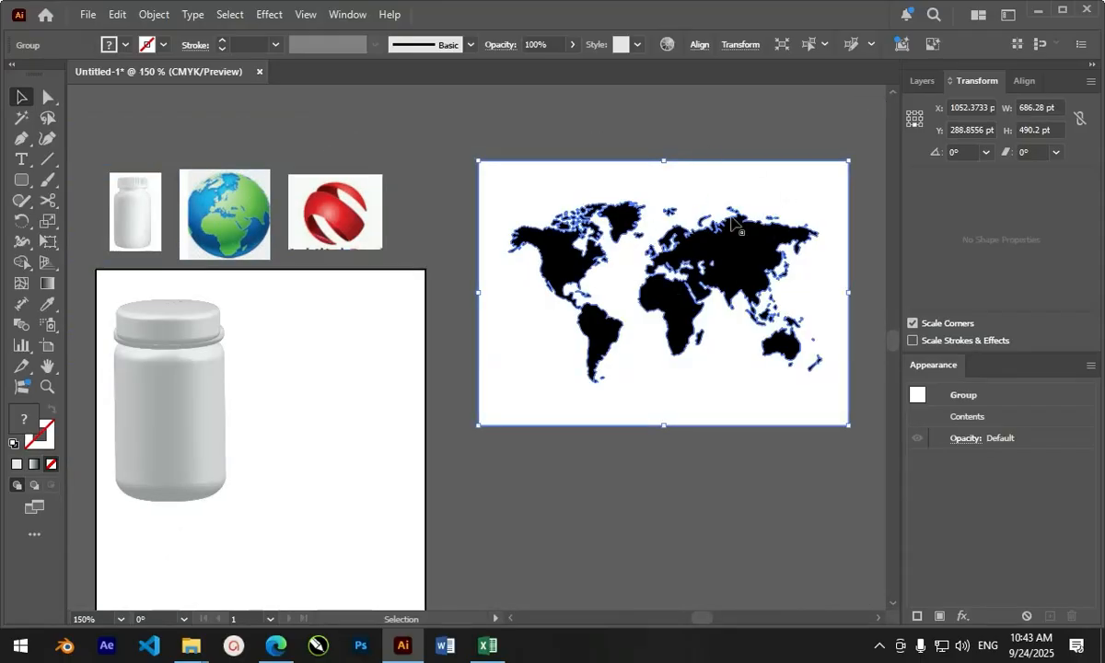
pyautogui.rightClick(710, 173)
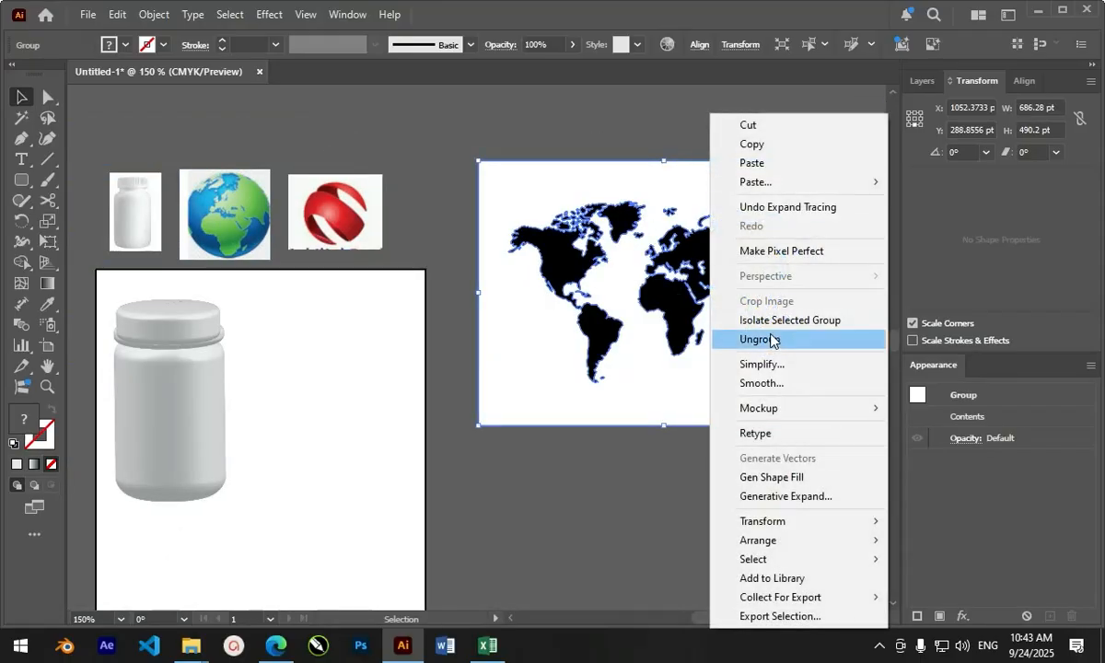
pyautogui.click(772, 340)
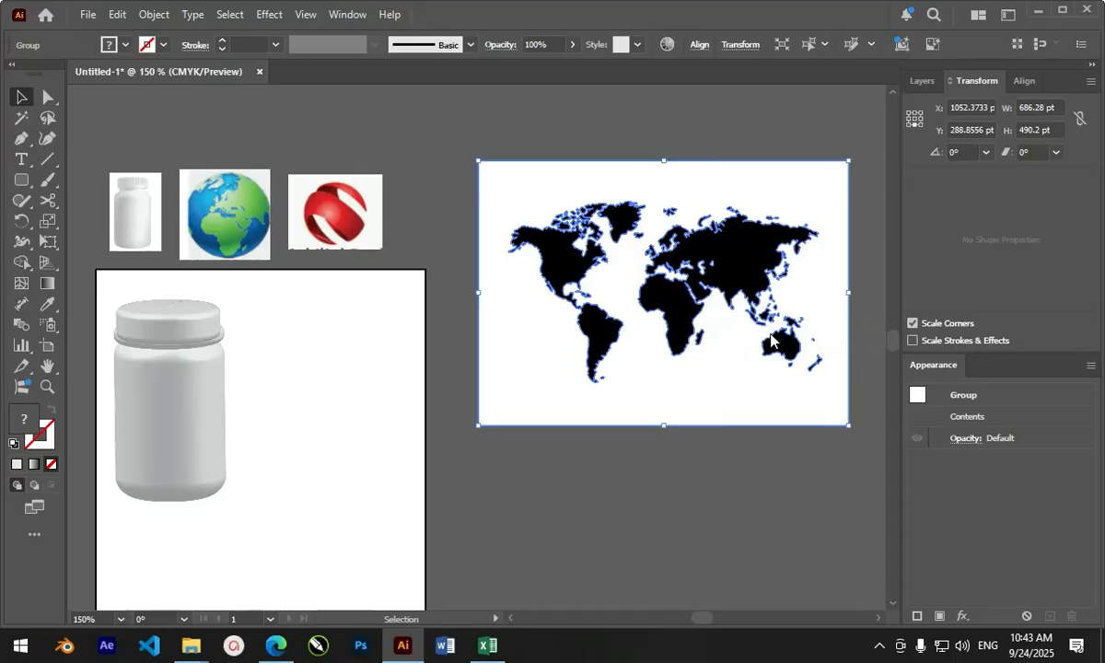
pyautogui.click(484, 111)
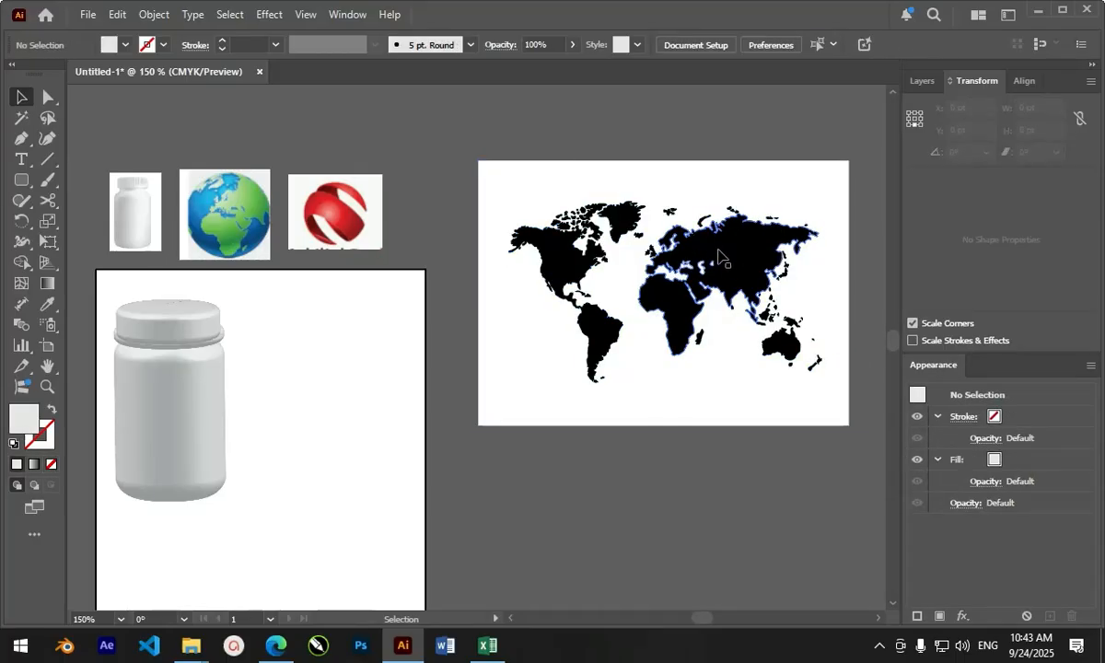
# - Select all black map shapes with the Magic Wand and turn off Appearance for both Eyedropper Picks Up and Eyedropper Applies
pyautogui.click(21, 117)
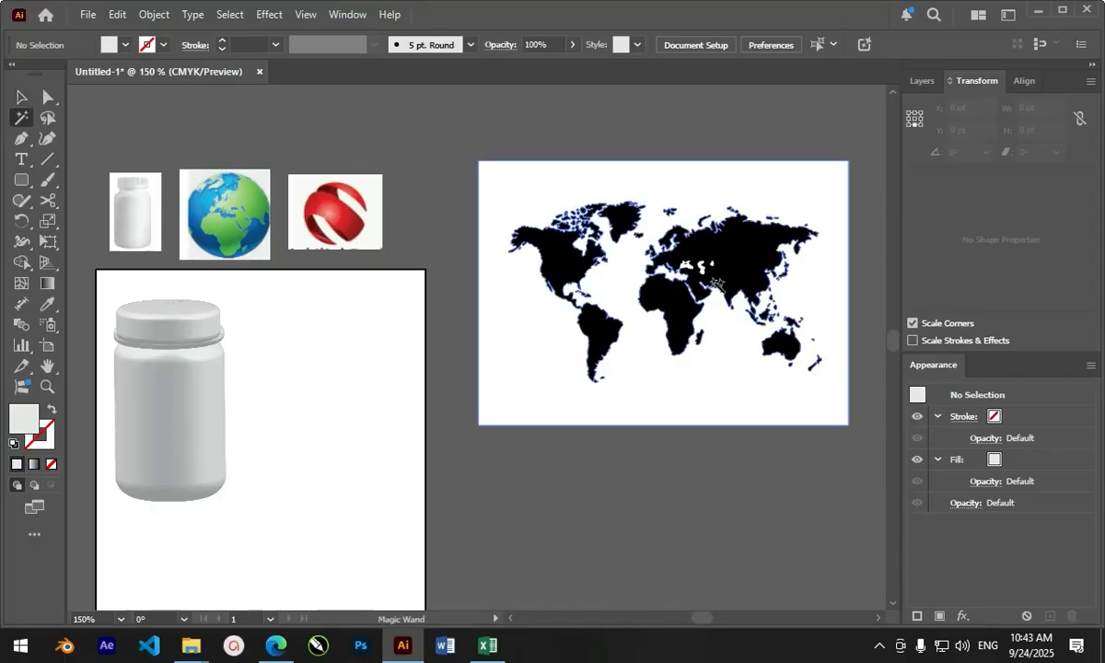
pyautogui.click(730, 257)
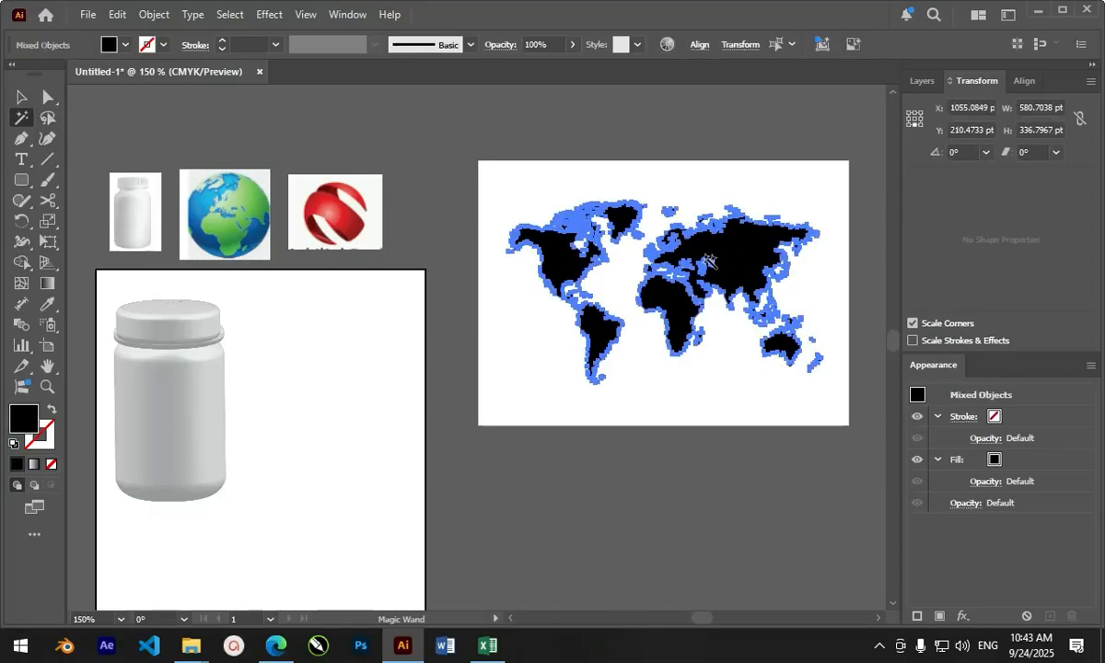
pyautogui.press('i')
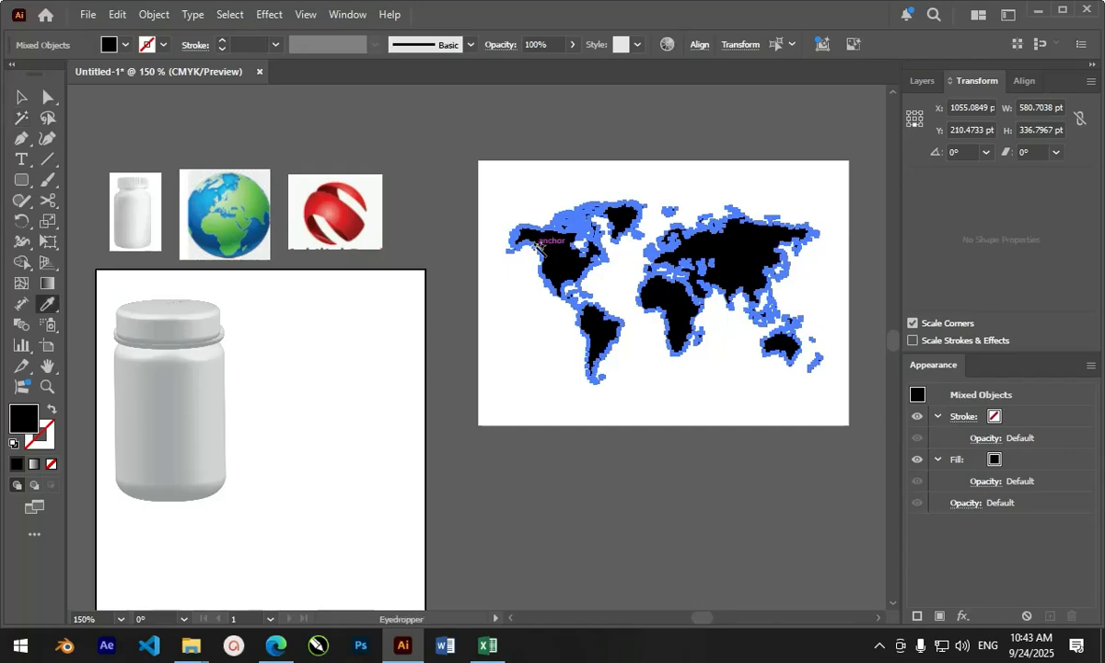
pyautogui.press('Return')
pyautogui.click(259, 195)
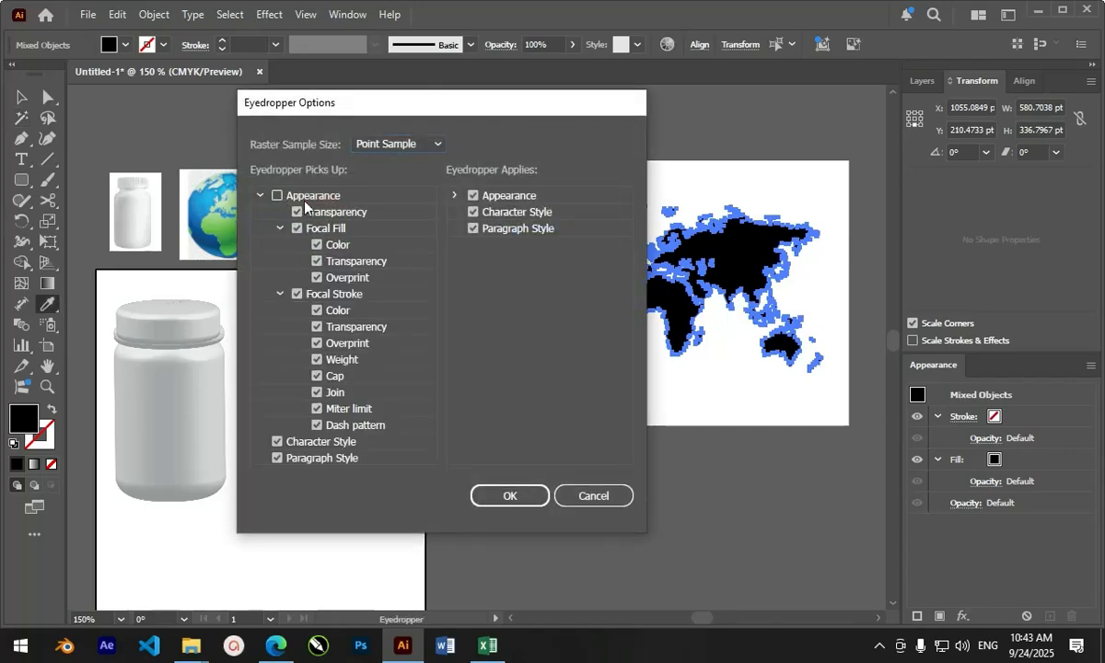
pyautogui.click(455, 196)
pyautogui.click(521, 500)
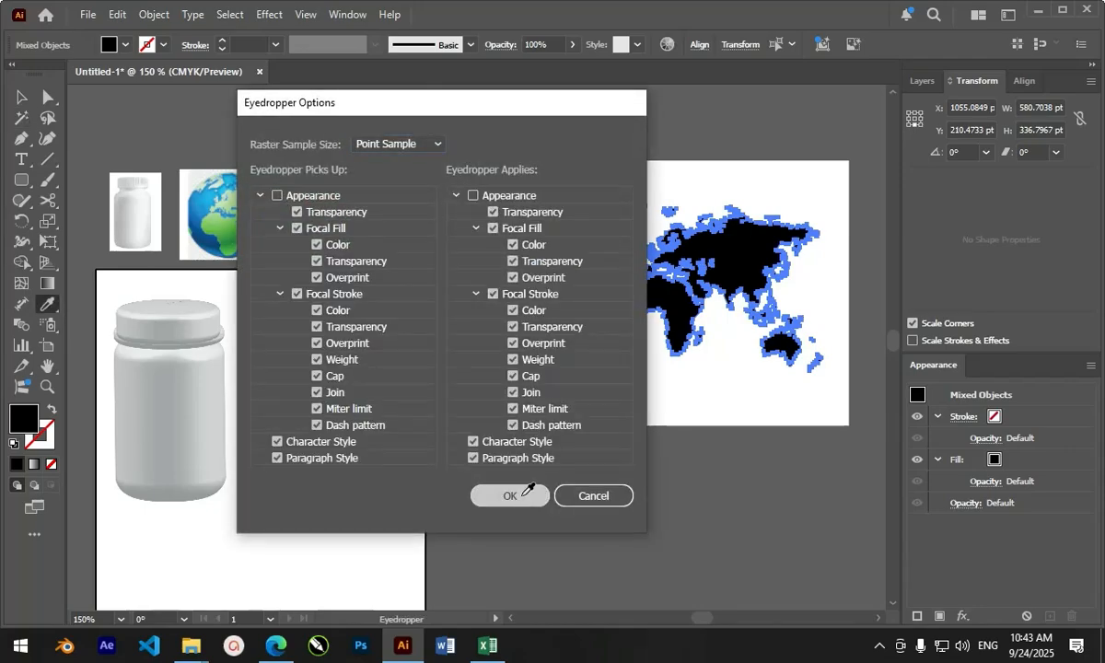
# - Fill the selected map shapes with green sampled from the land area of the globe reference, and deselect them
pyautogui.click(254, 194)
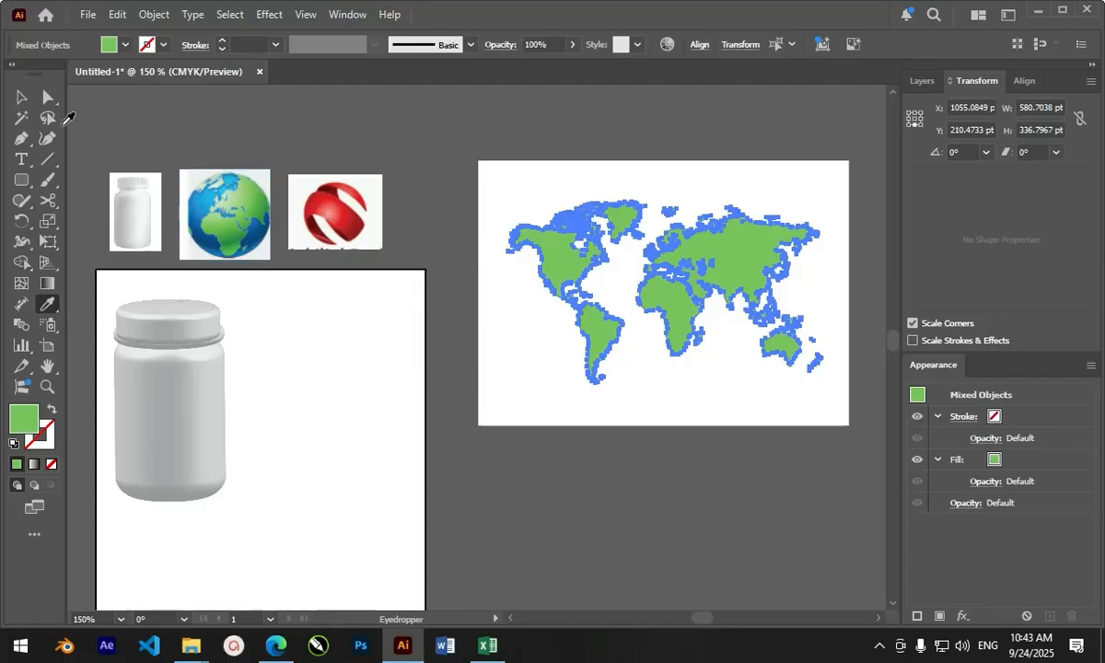
pyautogui.click(20, 96)
pyautogui.click(403, 120)
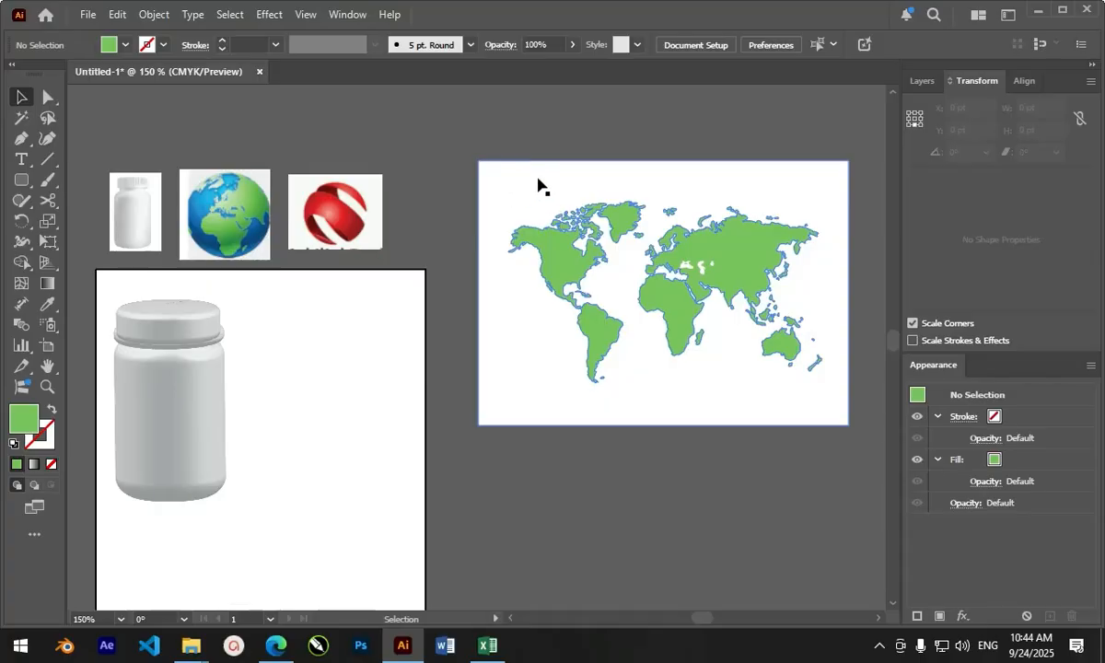
# - Select all the white background areas of the map with the Magic Wand and delete them
pyautogui.click(586, 168)
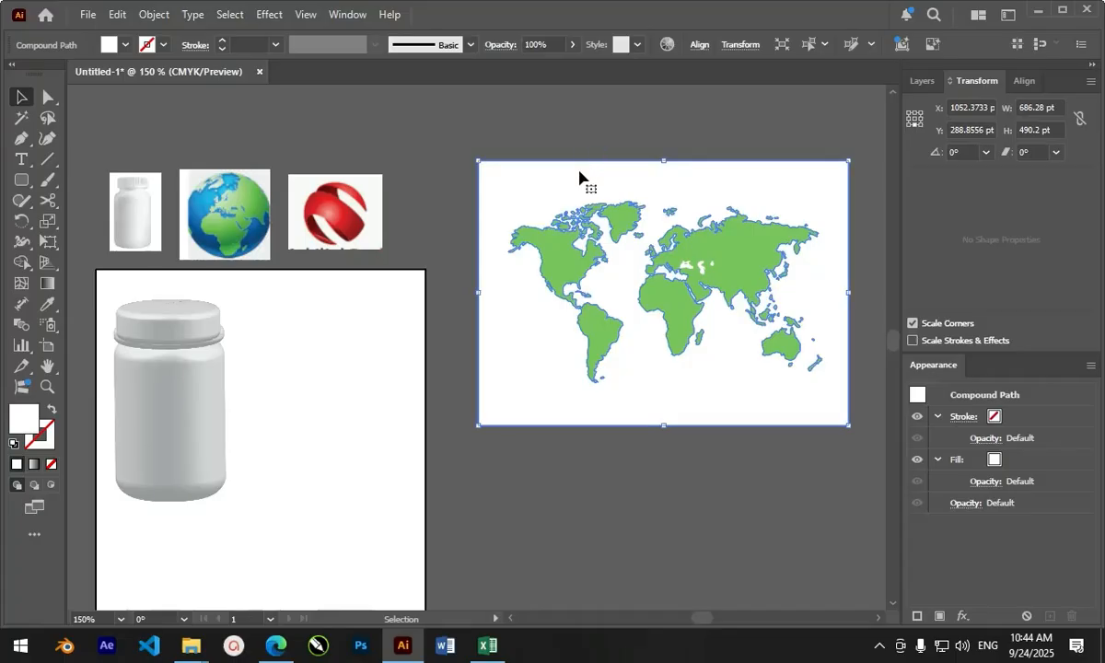
pyautogui.click(20, 118)
pyautogui.click(509, 180)
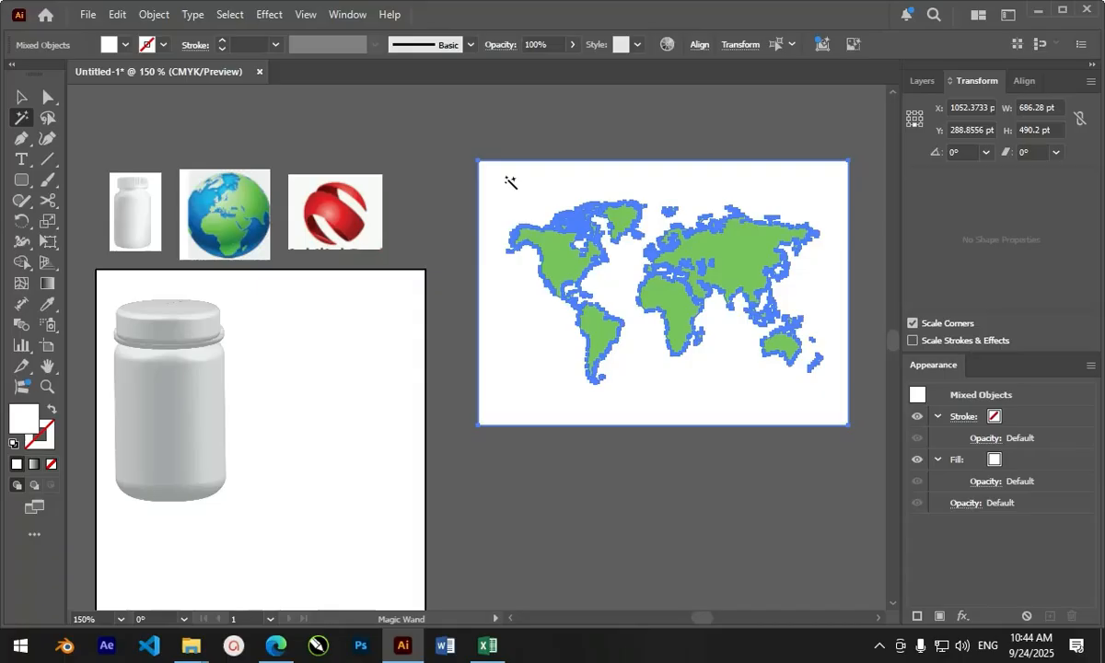
pyautogui.press('Delete')
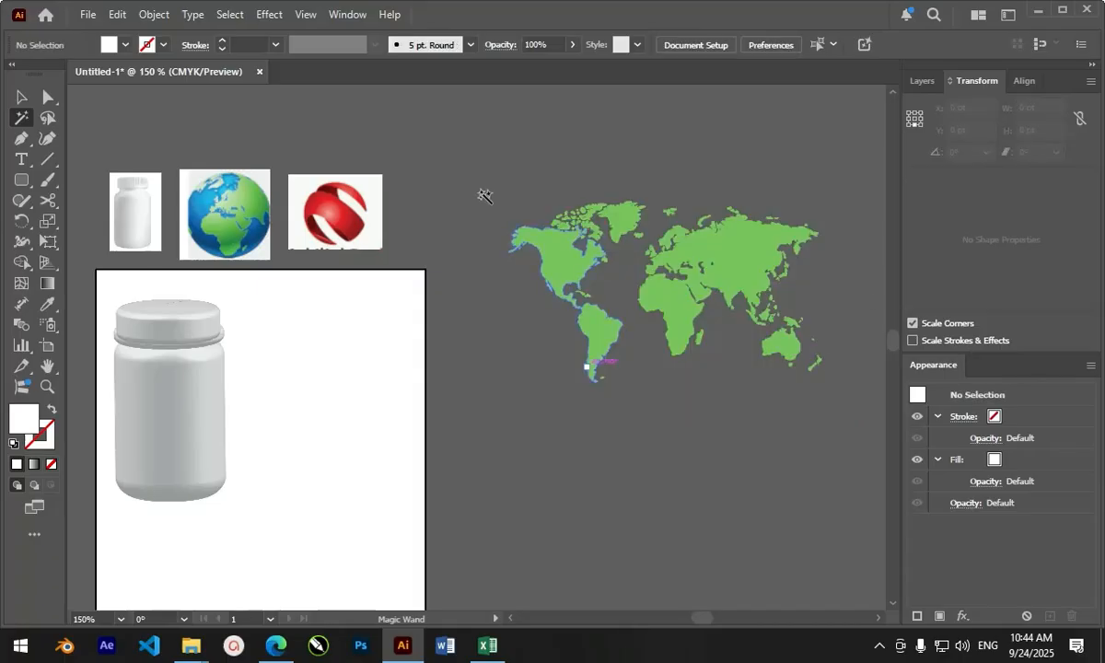
# - Group all the green map shapes and move the group down a little beside the artboard
pyautogui.click(21, 97)
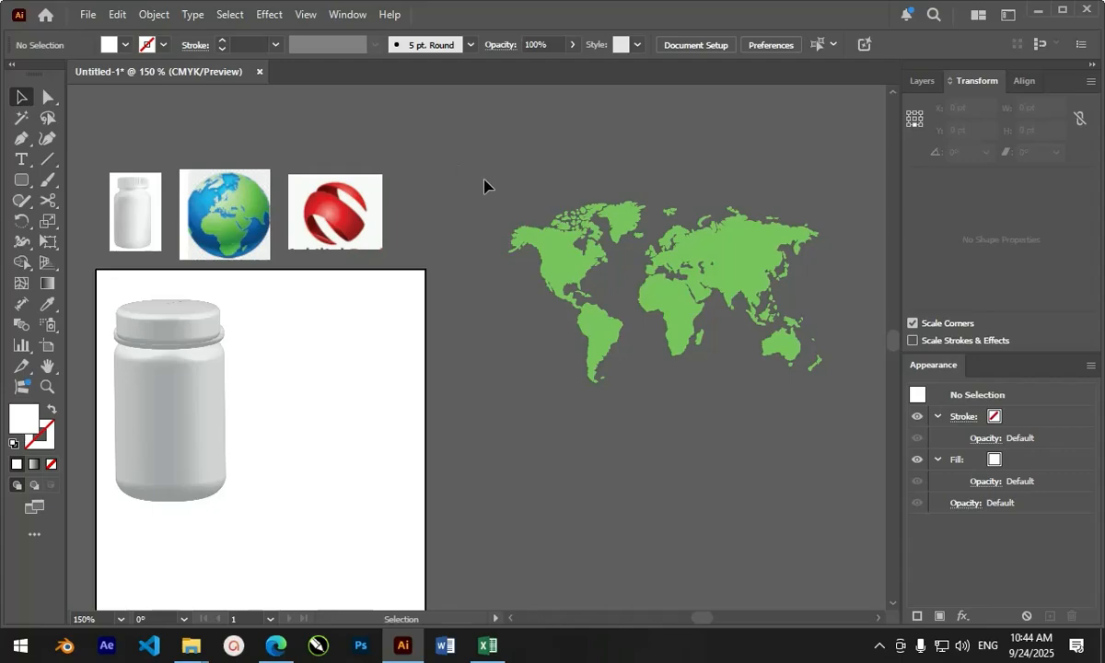
pyautogui.moveTo(837, 414); pyautogui.dragTo(847, 412)
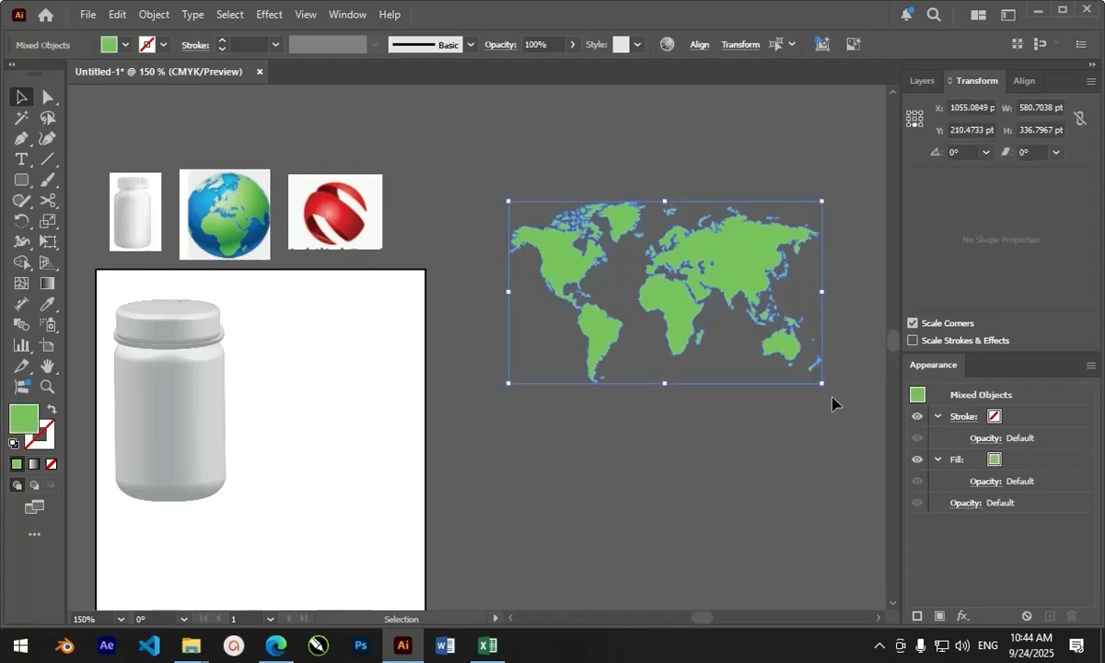
pyautogui.moveTo(740, 272); pyautogui.dragTo(740, 378)
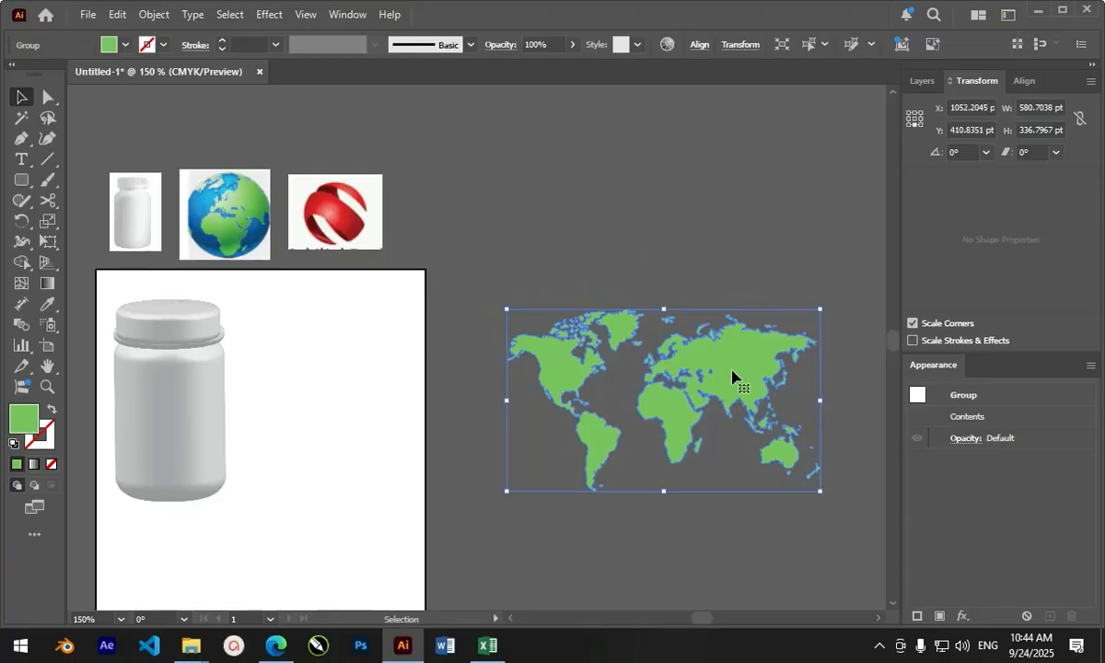
# - Draw a circle about 420 pt in diameter with the Ellipse tool, overlapping the artboard's right edge beside the bottle
pyautogui.scroll(-2, 645, 269)
pyautogui.scroll(1, 645, 269)
pyautogui.click(21, 179)
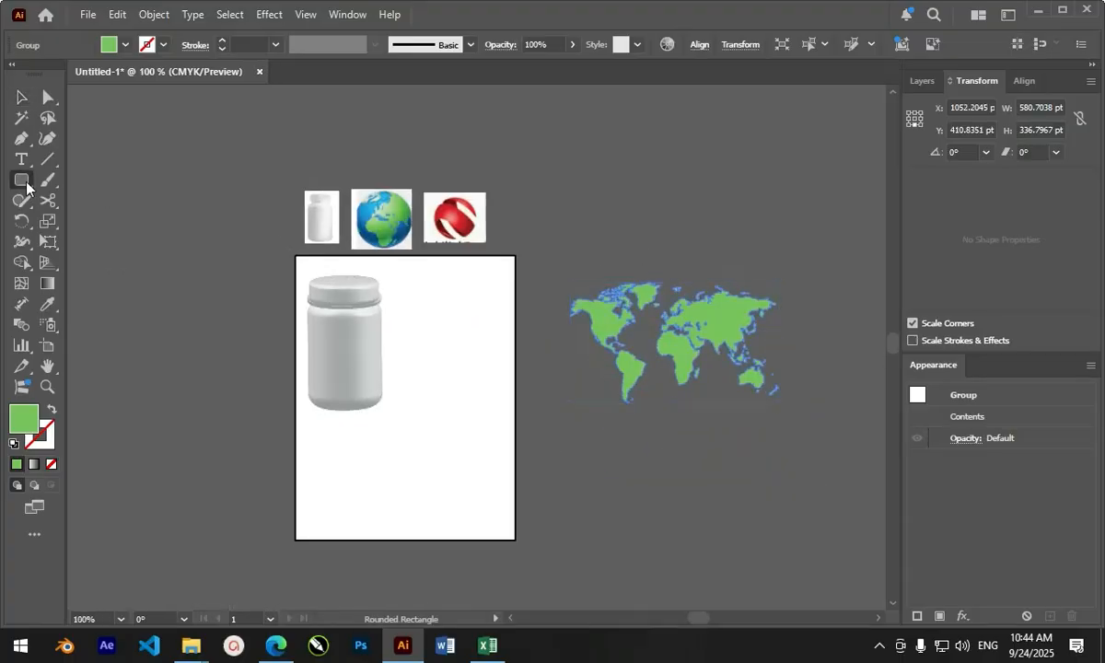
pyautogui.click(92, 222)
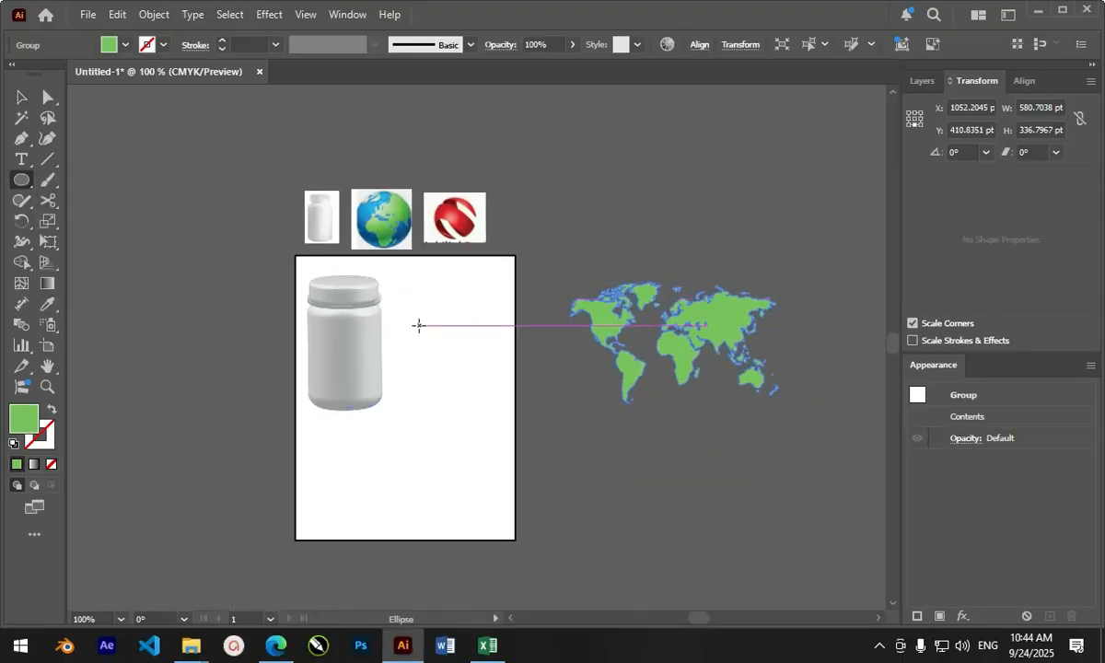
pyautogui.moveTo(434, 340); pyautogui.dragTo(584, 491)
# - Fill the circle with blue sampled from the ocean of the globe reference using the Eyedropper
pyautogui.scroll(2, 552, 487)
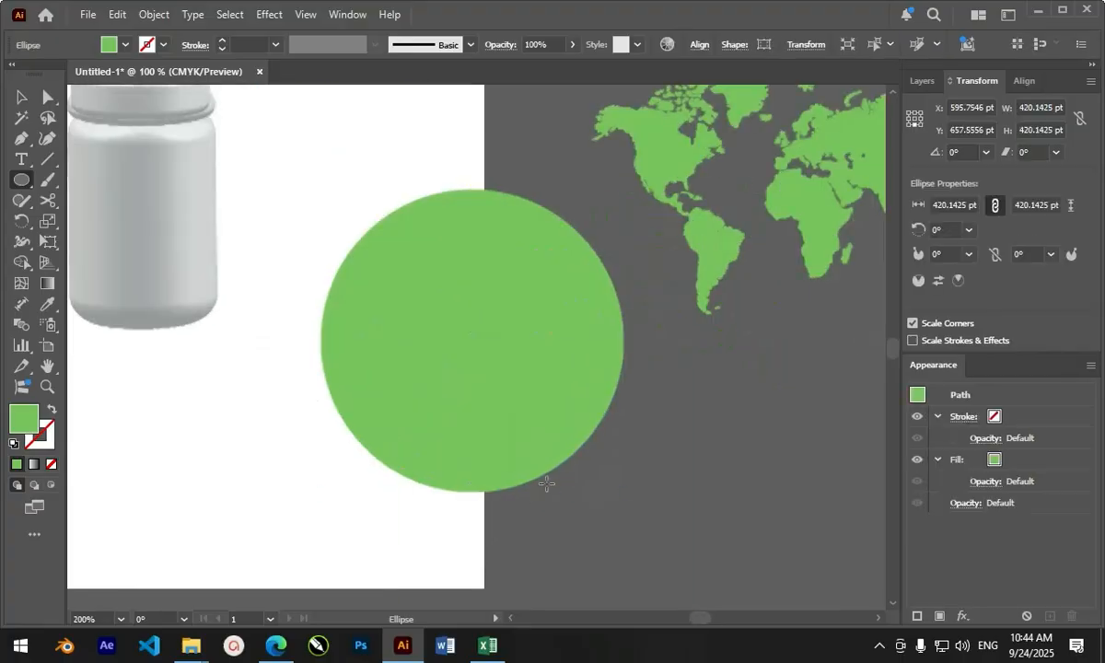
pyautogui.scroll(-2, 513, 425)
pyautogui.press('i')
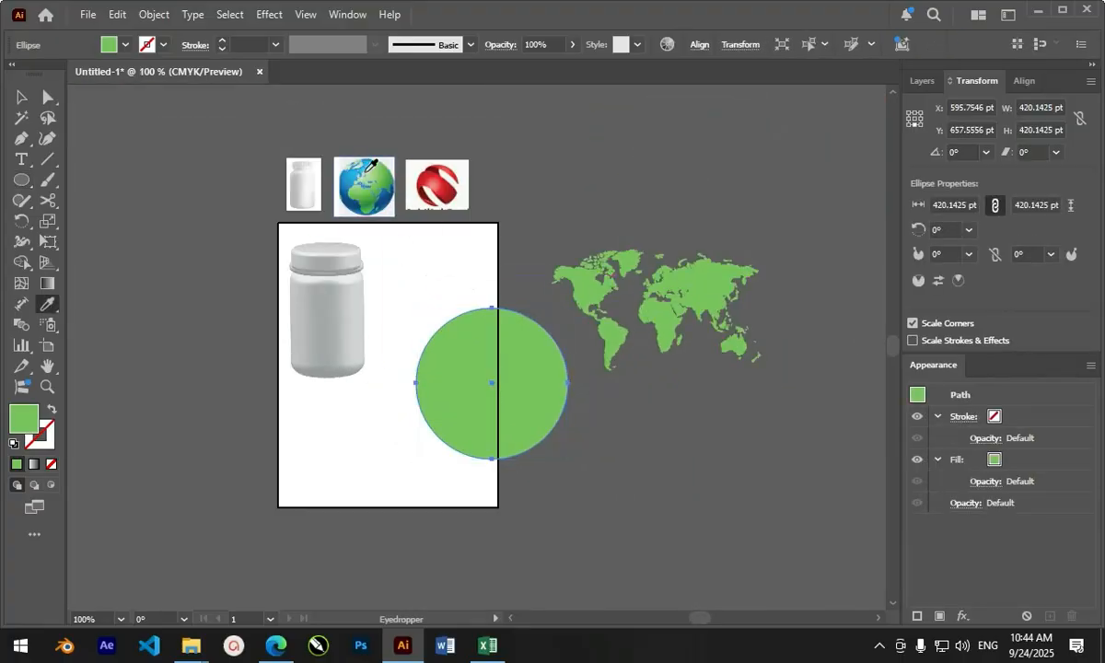
pyautogui.click(341, 180)
pyautogui.click(22, 97)
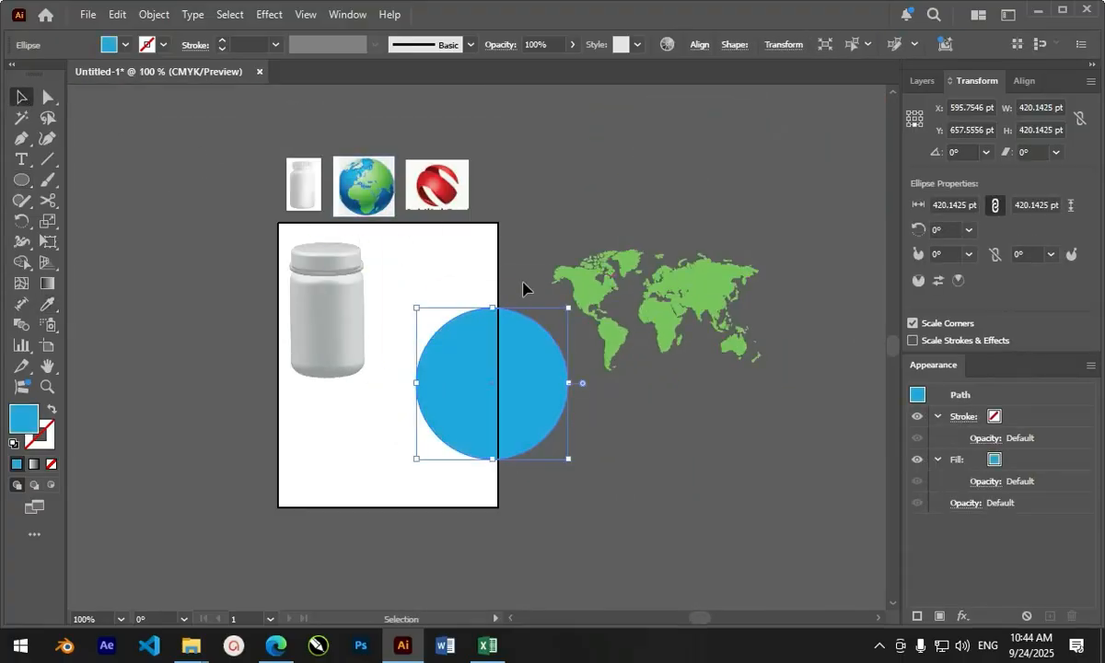
# - Move the map group up and farther from the artboard, and save it as a new symbol in the Symbols panel
pyautogui.moveTo(609, 271); pyautogui.dragTo(600, 212)
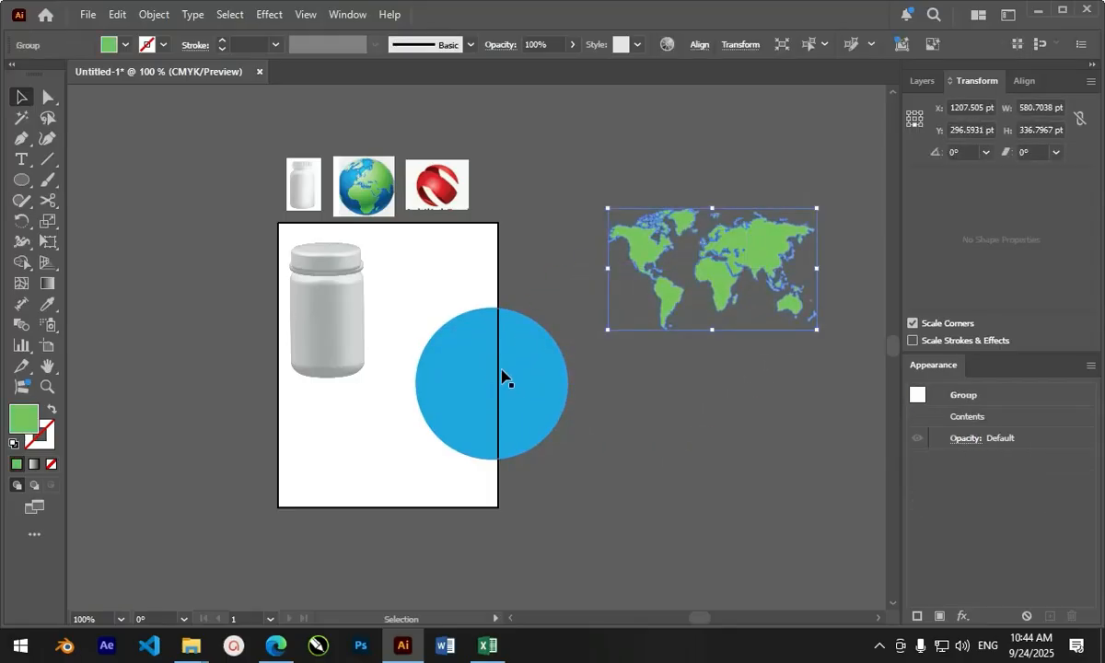
pyautogui.click(346, 14)
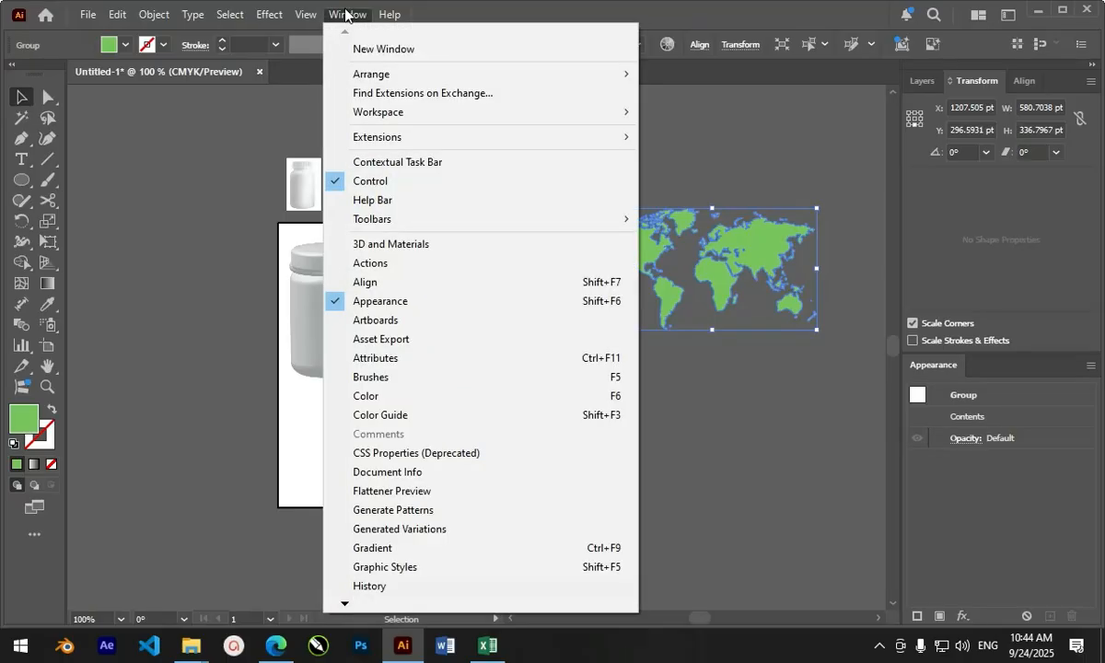
pyautogui.moveTo(348, 604)
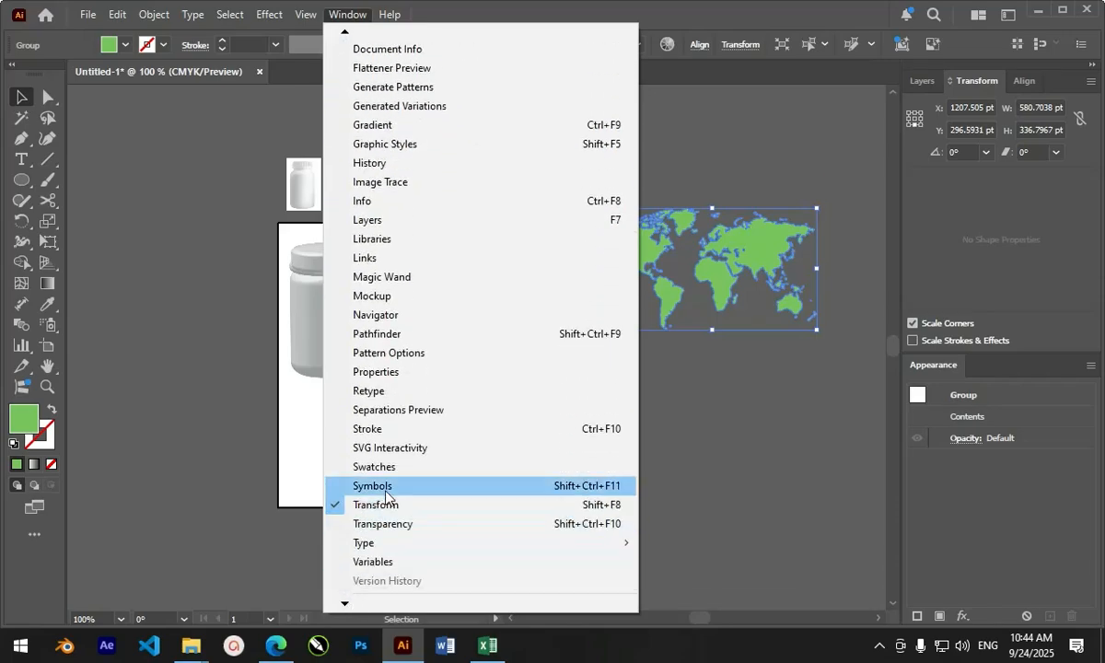
pyautogui.click(348, 487)
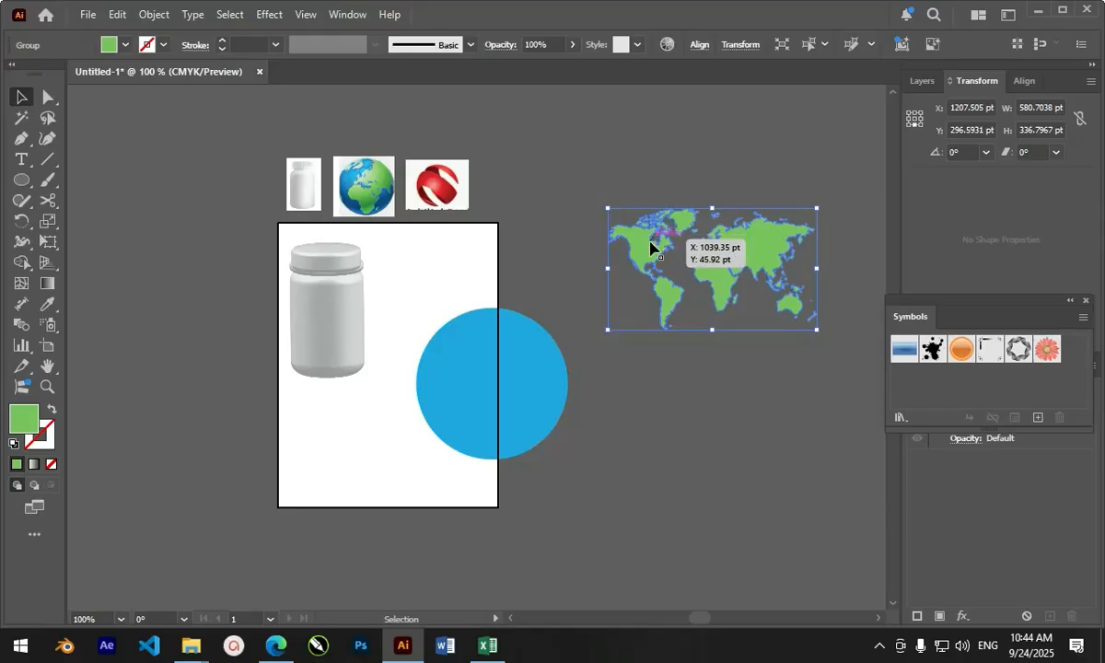
pyautogui.moveTo(651, 258); pyautogui.dragTo(917, 376)
pyautogui.click(465, 461)
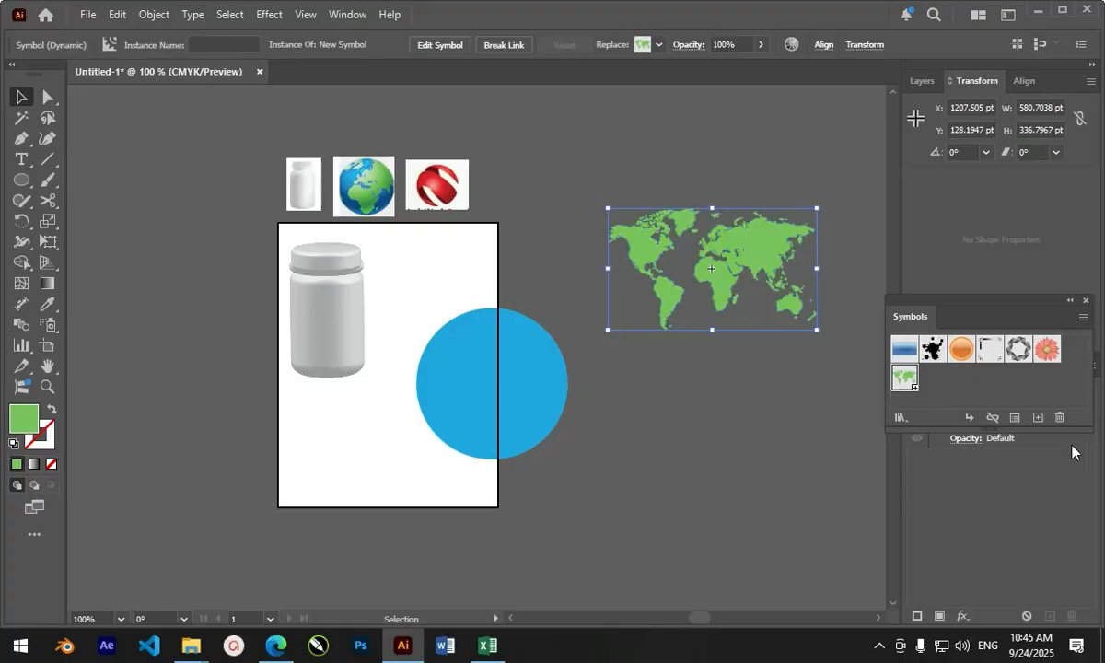
# - Delete the map symbol while expanding its instance, and create the symbol again from the map group
pyautogui.click(1059, 418)
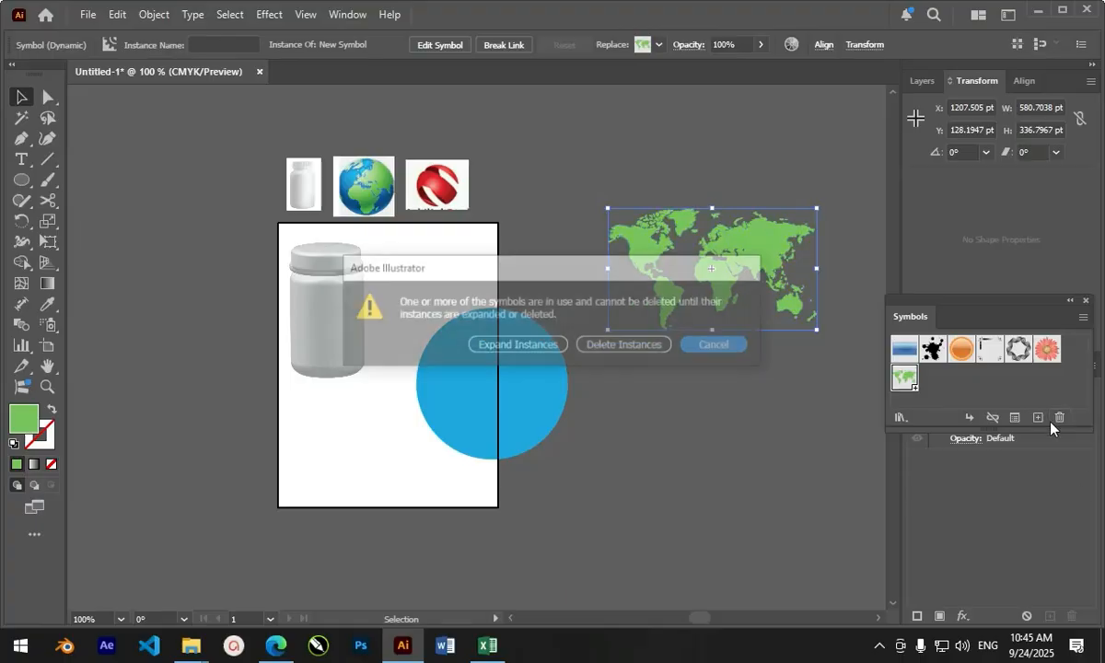
pyautogui.click(514, 344)
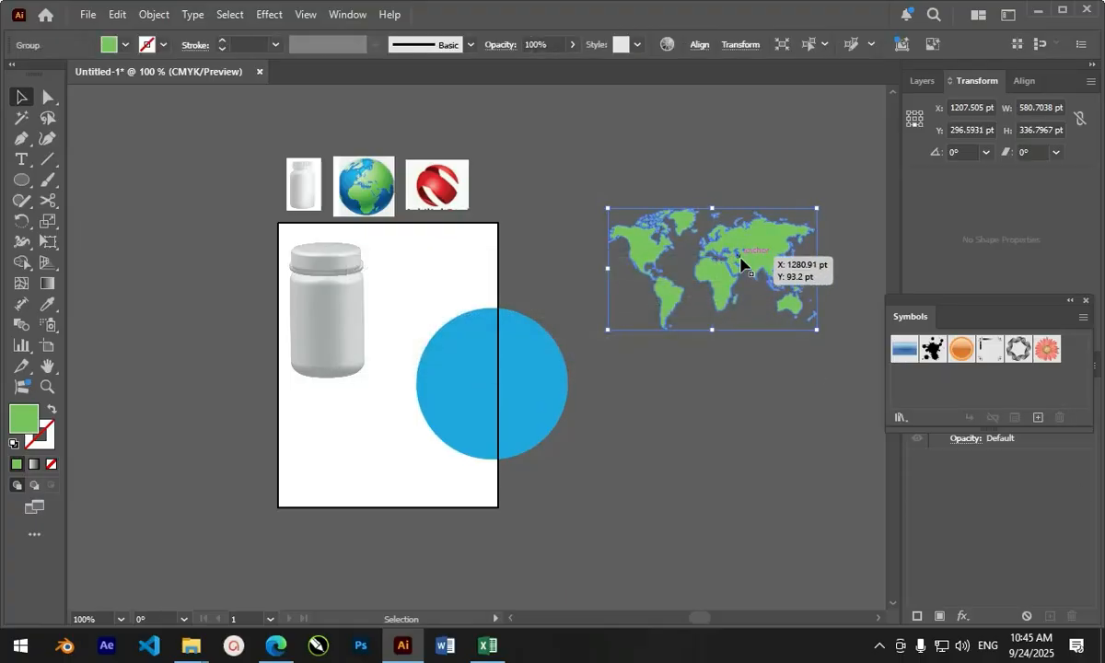
pyautogui.moveTo(740, 257); pyautogui.dragTo(961, 387)
pyautogui.click(436, 468)
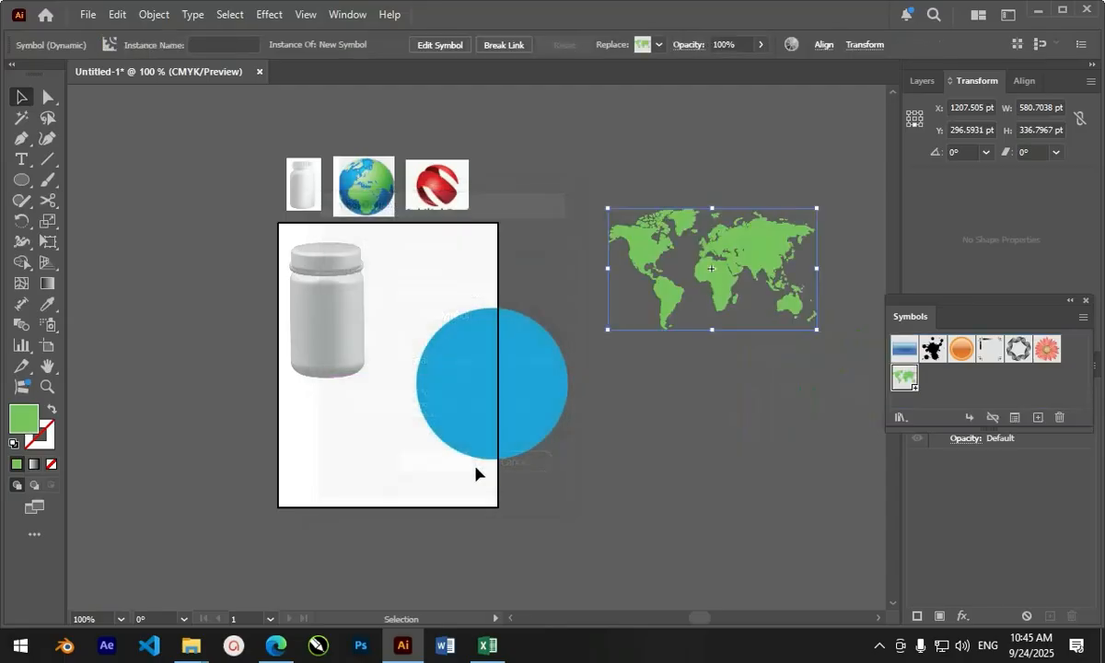
# - Delete the map from the canvas, and place a trial instance of its symbol and delete that as well
pyautogui.click(721, 368)
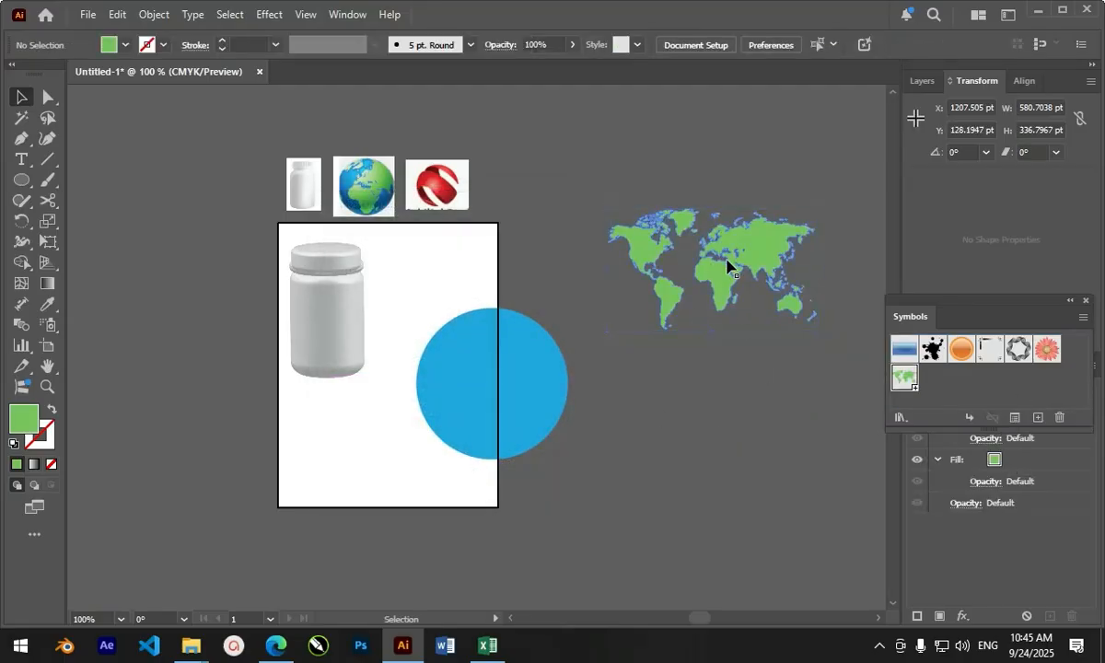
pyautogui.click(725, 259)
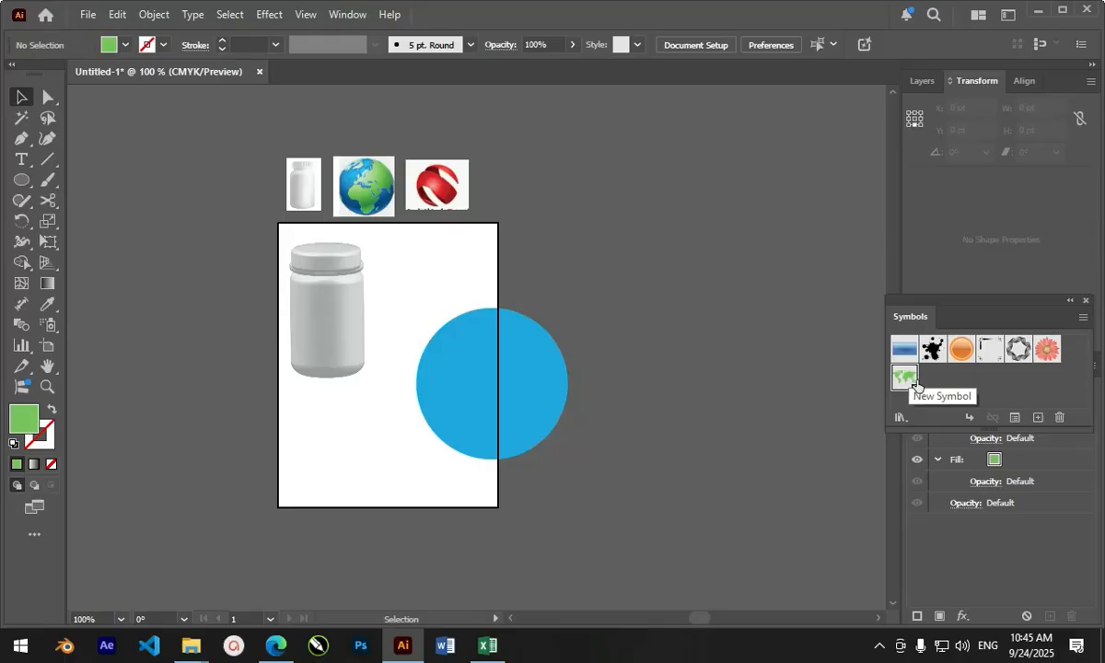
pyautogui.moveTo(917, 382); pyautogui.dragTo(734, 262)
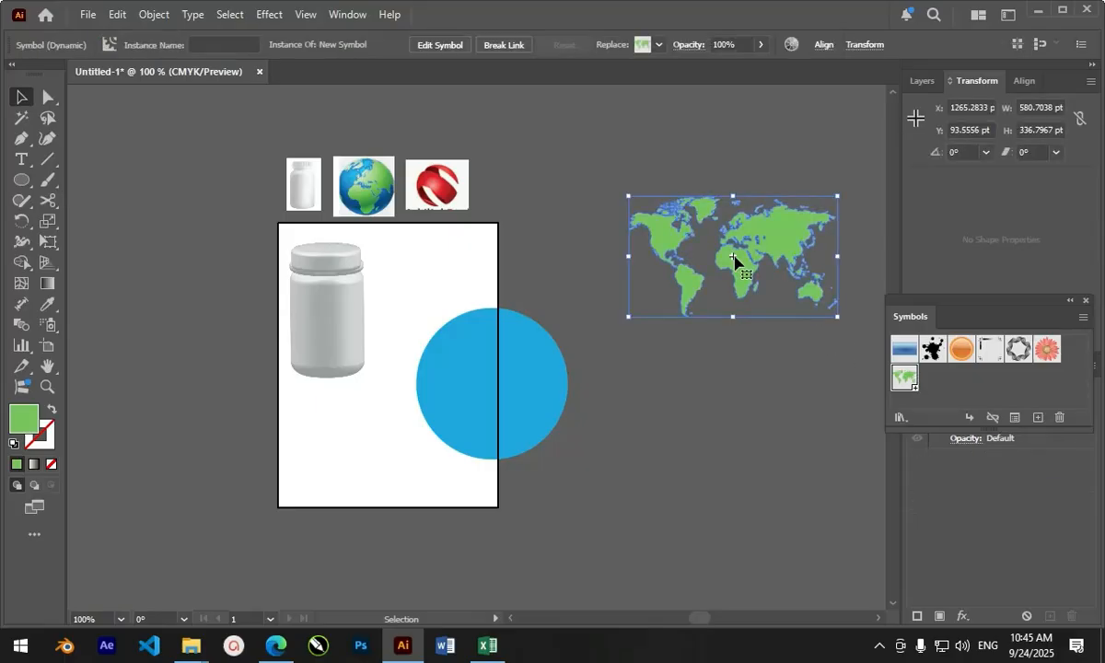
pyautogui.press('Delete')
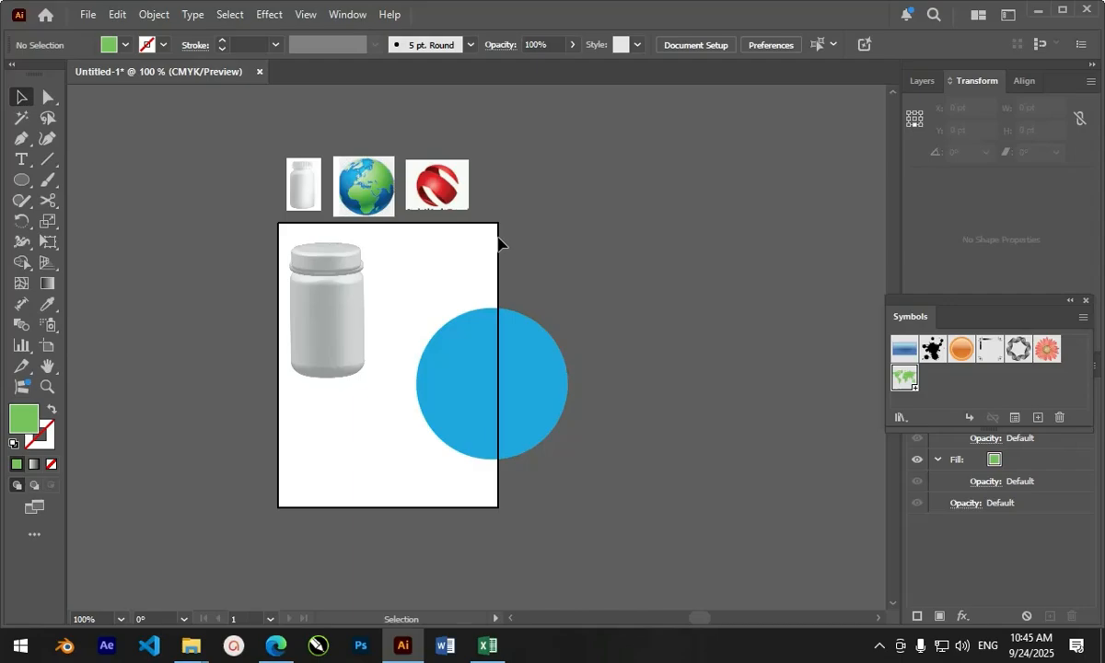
# - Move the blue circle beside the artboard, cut it at its top and bottom anchors with Scissors, and delete the left half
pyautogui.moveTo(487, 375); pyautogui.dragTo(617, 322)
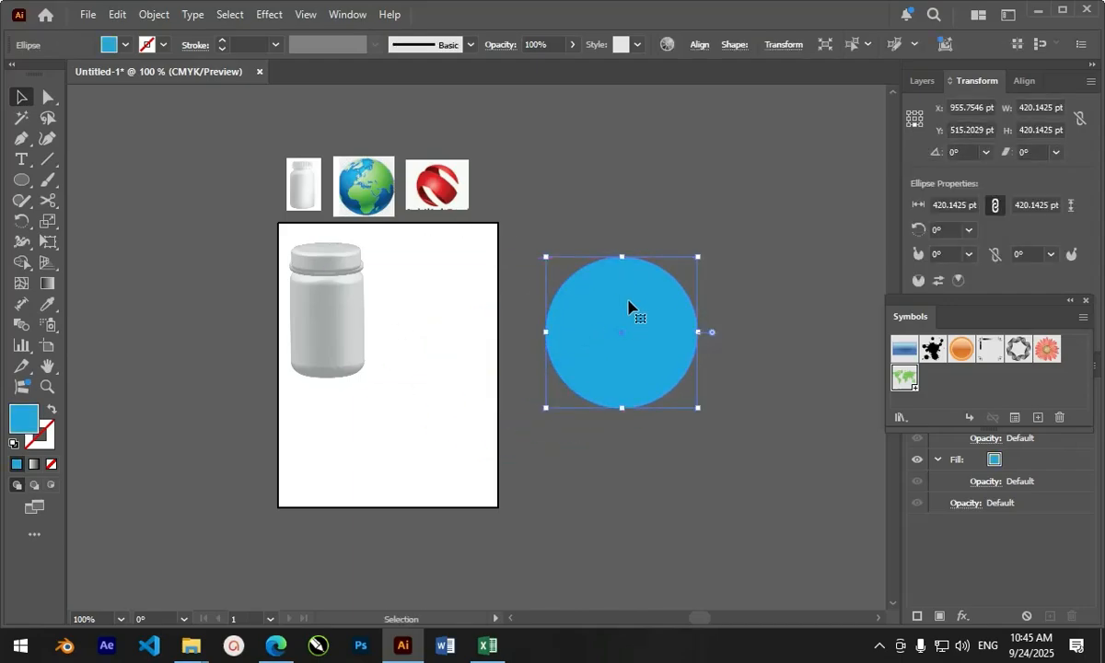
pyautogui.press('c')
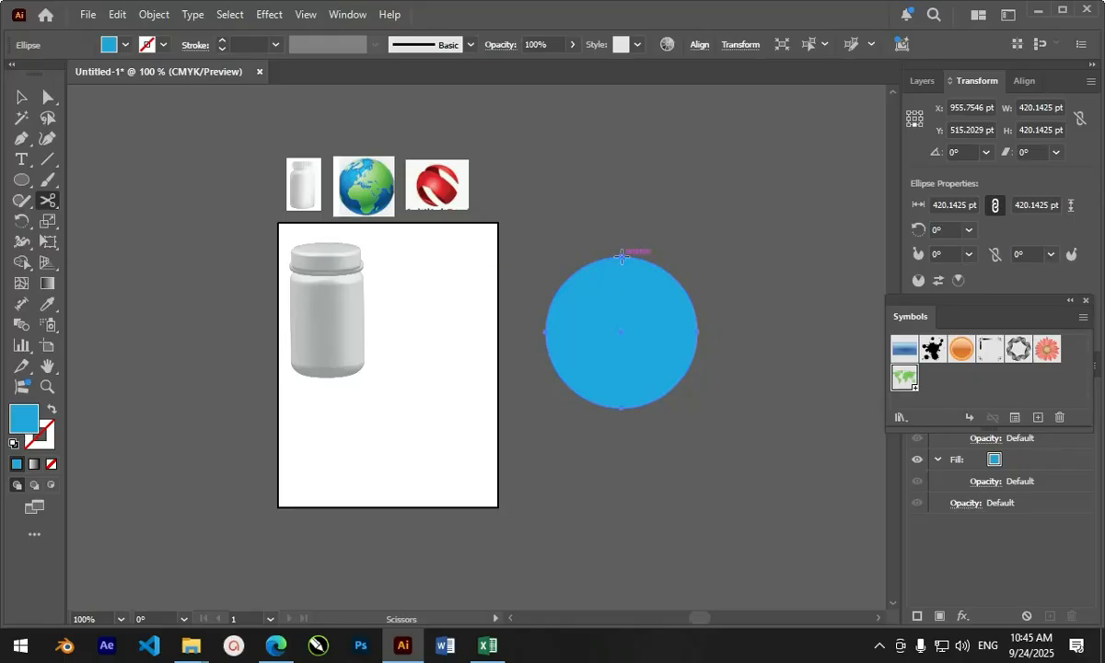
pyautogui.click(621, 257)
pyautogui.click(622, 408)
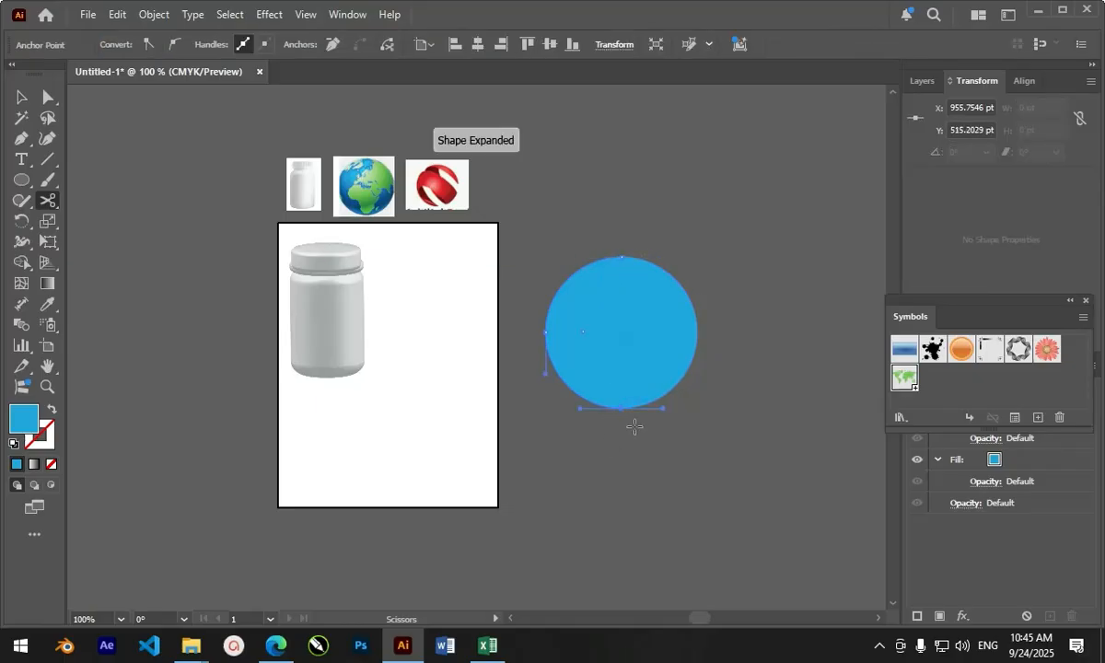
pyautogui.press('v')
pyautogui.moveTo(575, 365); pyautogui.dragTo(501, 363)
pyautogui.press('Delete')
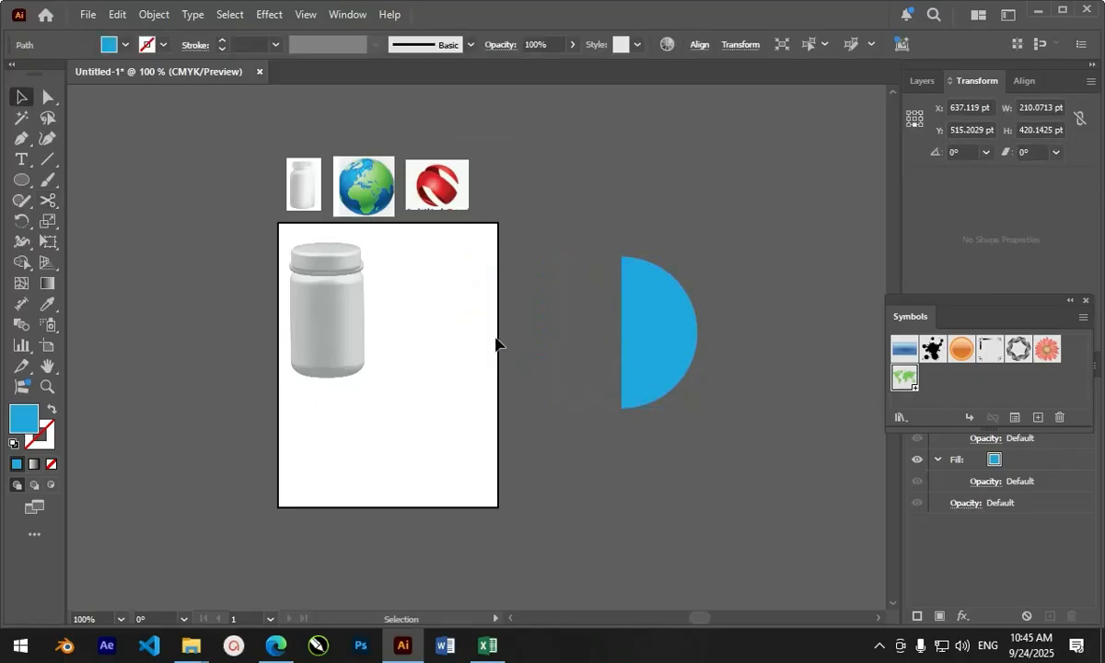
# - Shift the blue half circle slightly up and right and apply the 3D Revolve (Classic) effect to it with preview
pyautogui.moveTo(651, 312); pyautogui.dragTo(664, 301)
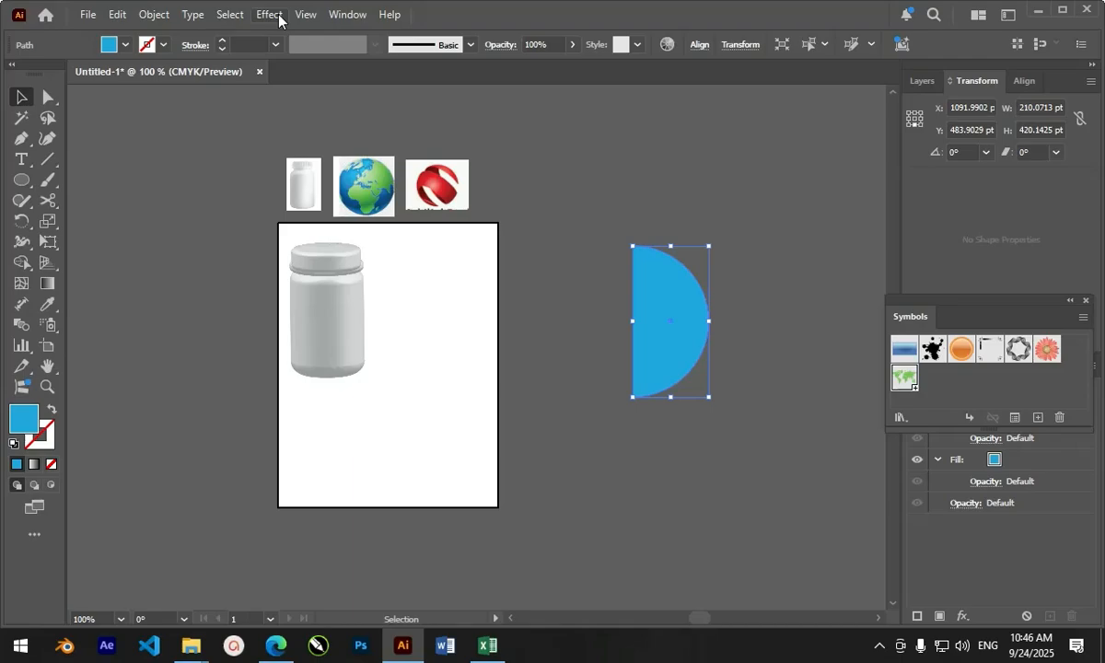
pyautogui.click(336, 288)
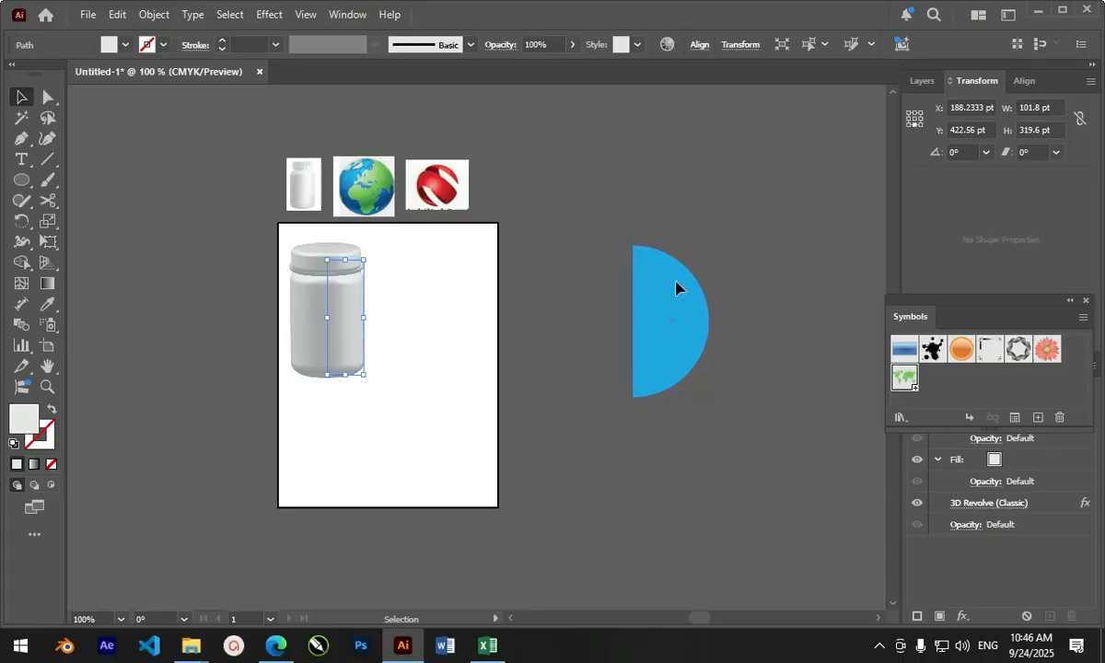
pyautogui.click(640, 269)
pyautogui.click(270, 15)
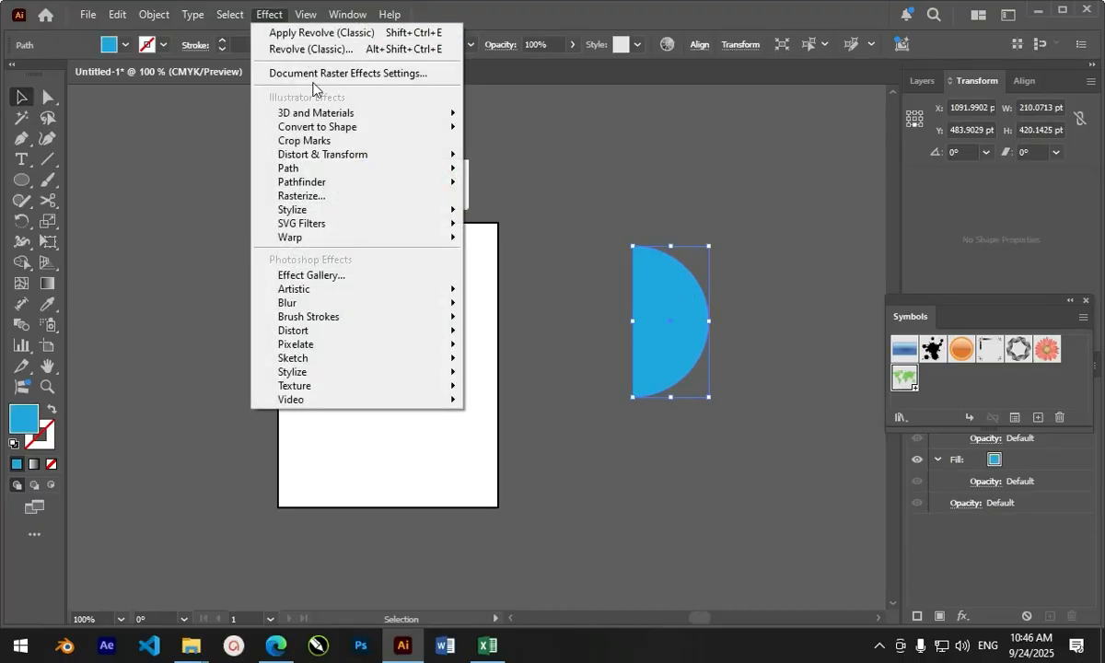
pyautogui.moveTo(350, 112)
pyautogui.moveTo(546, 212)
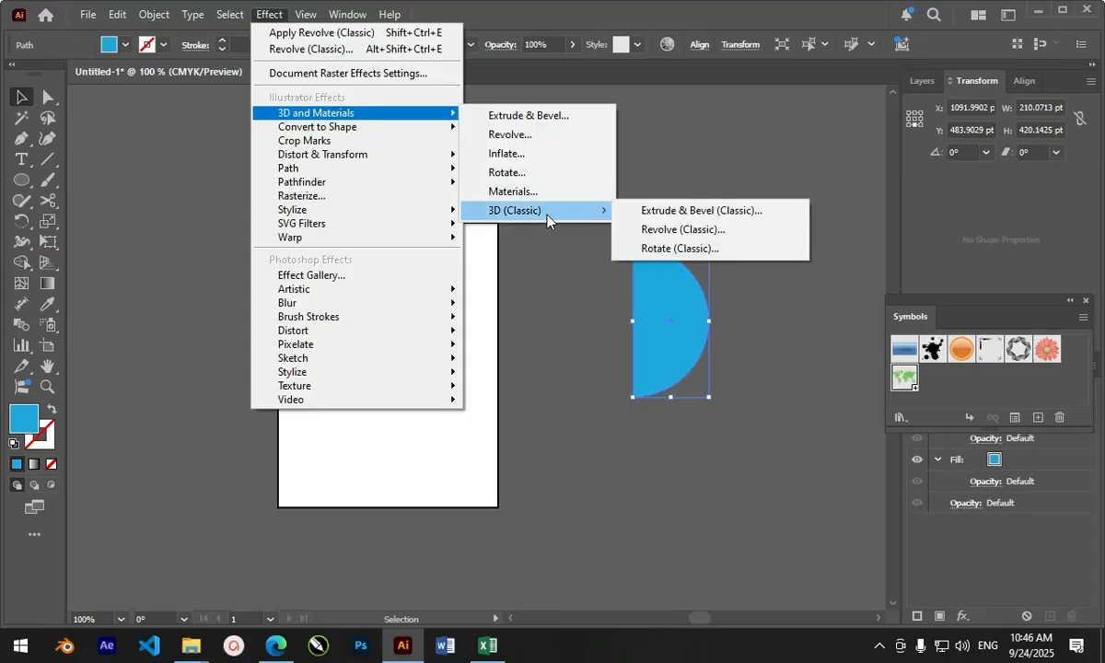
pyautogui.click(679, 229)
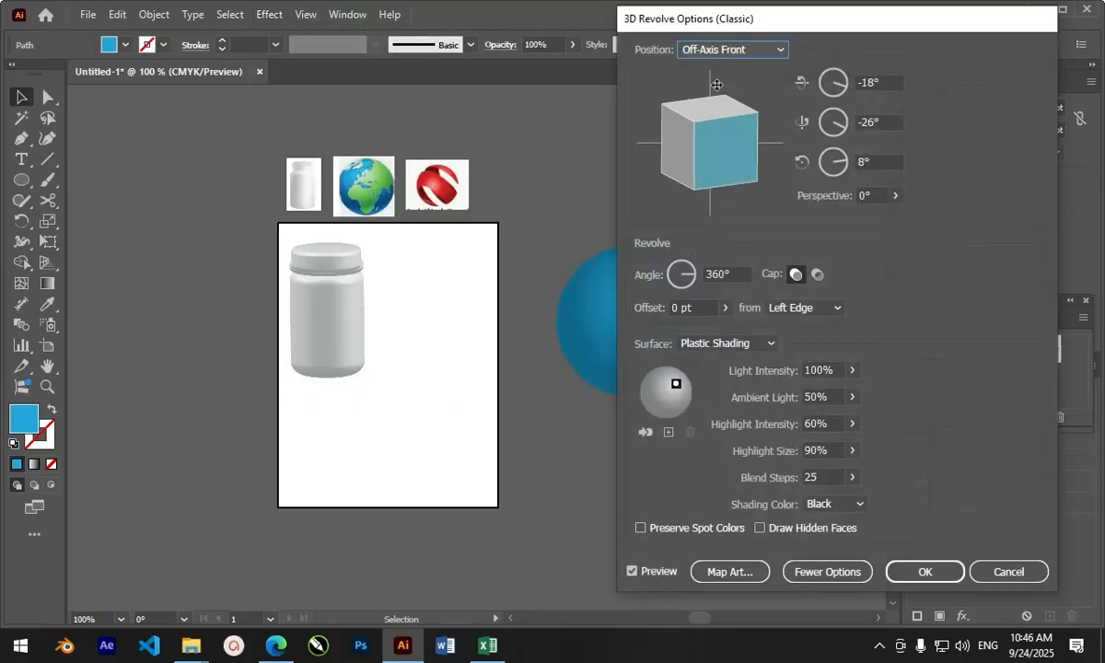
# - Lower the light intensity of the revolved sphere's plastic shading to 53%
pyautogui.moveTo(785, 22); pyautogui.dragTo(886, 99)
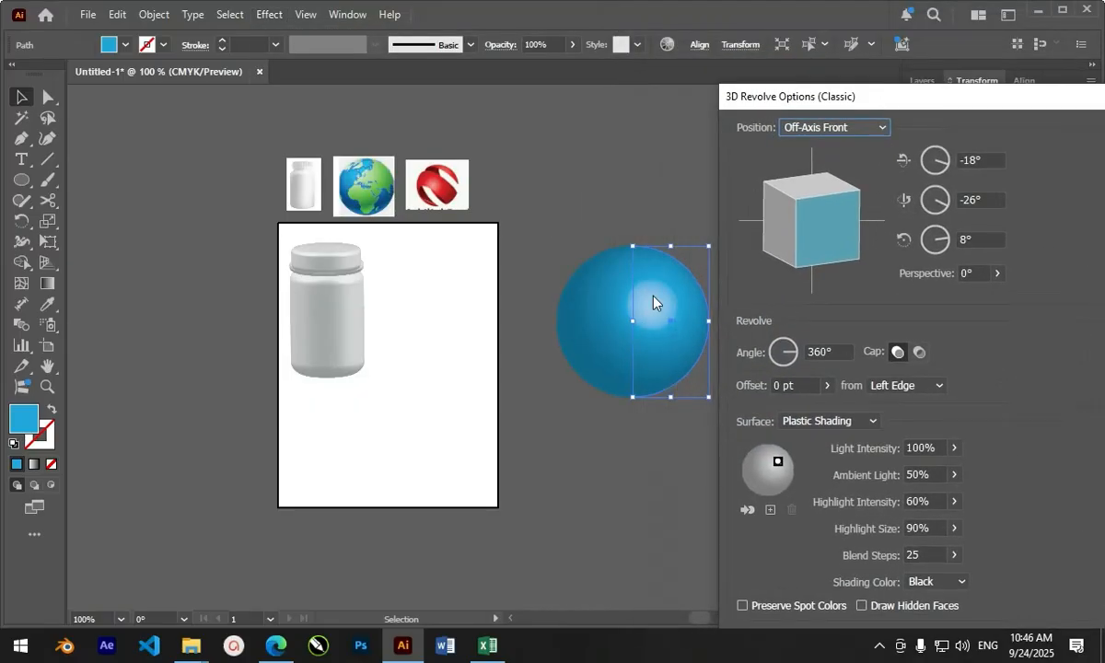
pyautogui.click(953, 448)
pyautogui.moveTo(953, 470); pyautogui.dragTo(918, 502)
pyautogui.click(955, 478)
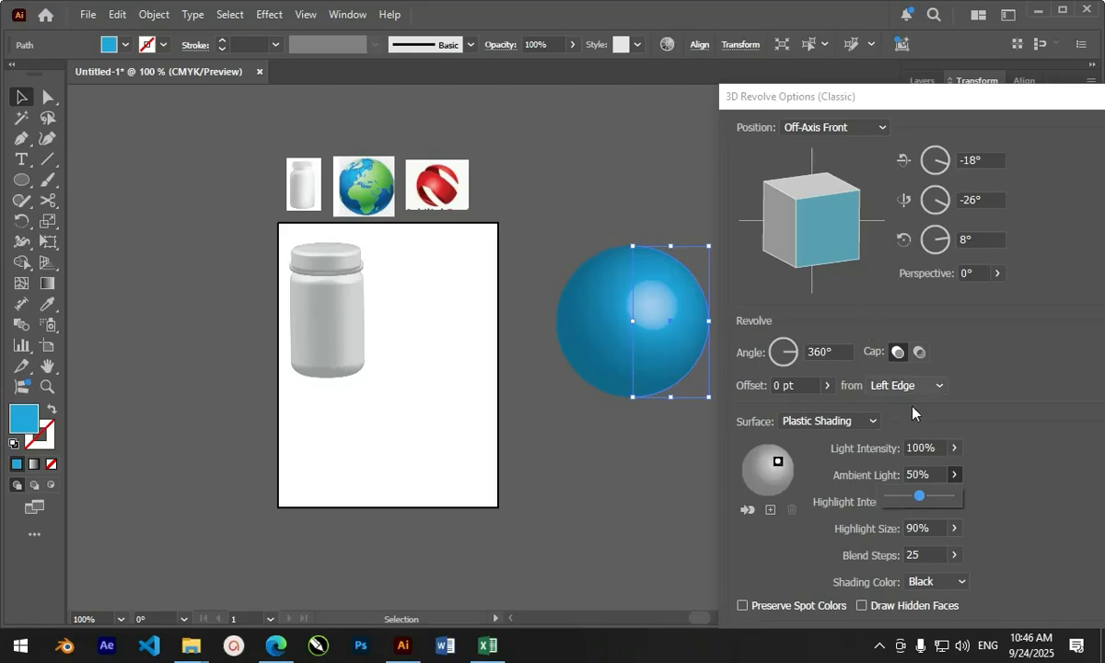
pyautogui.click(956, 475)
pyautogui.click(954, 448)
pyautogui.moveTo(954, 472); pyautogui.dragTo(923, 475)
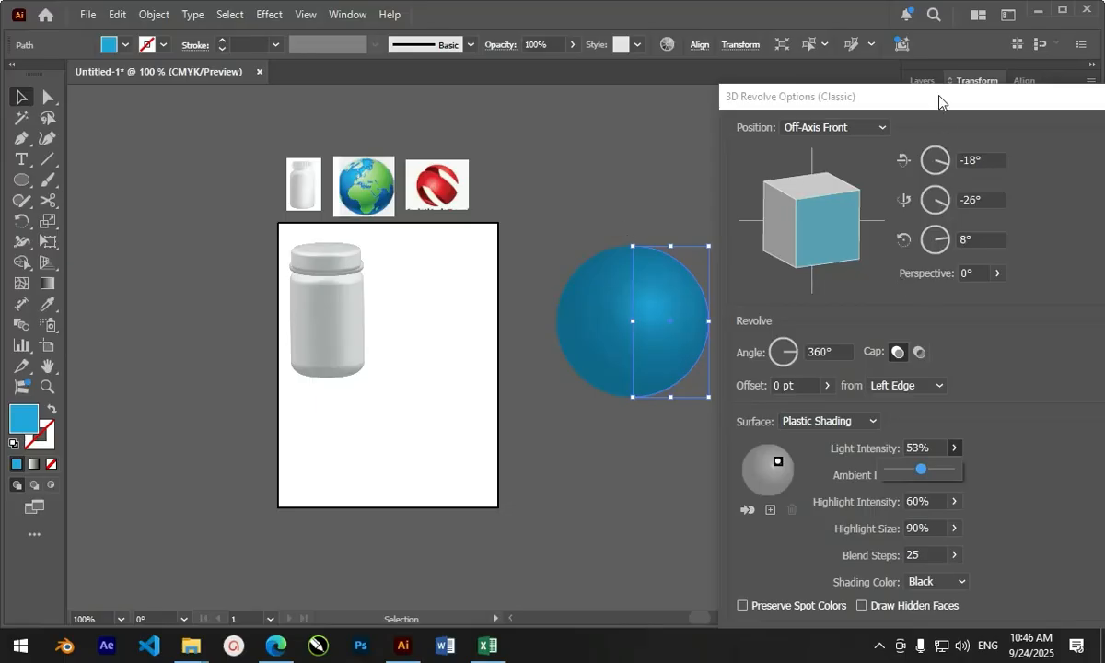
# - Map the world map symbol (New Symbol) onto the sphere's surface with Map Art
pyautogui.moveTo(939, 101); pyautogui.dragTo(883, 43)
pyautogui.click(771, 590)
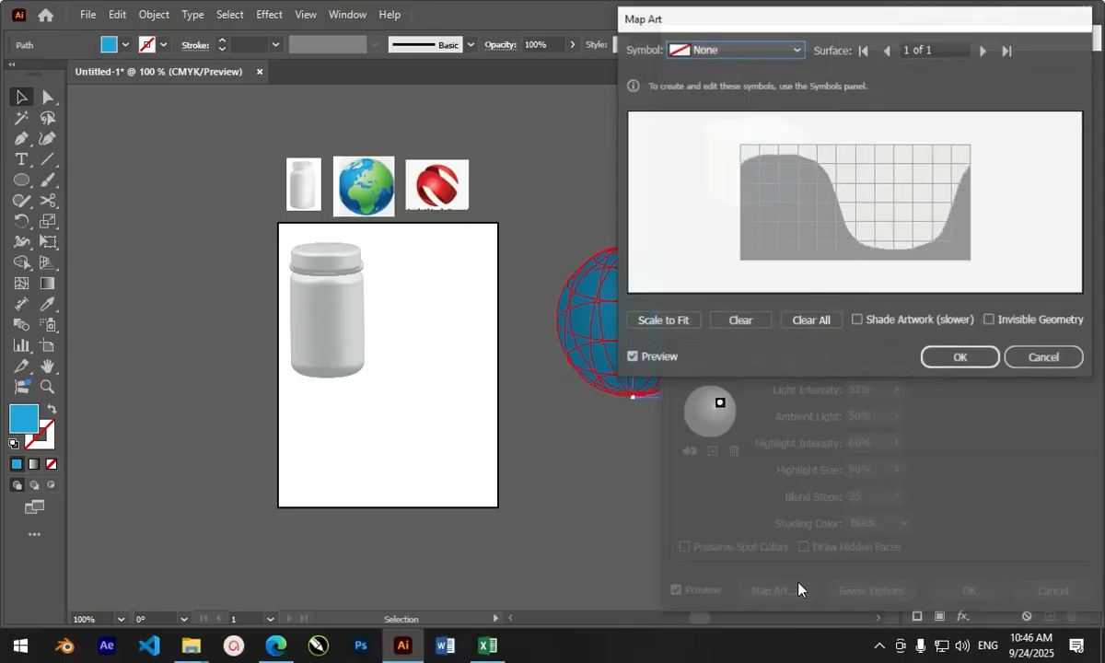
pyautogui.click(797, 50)
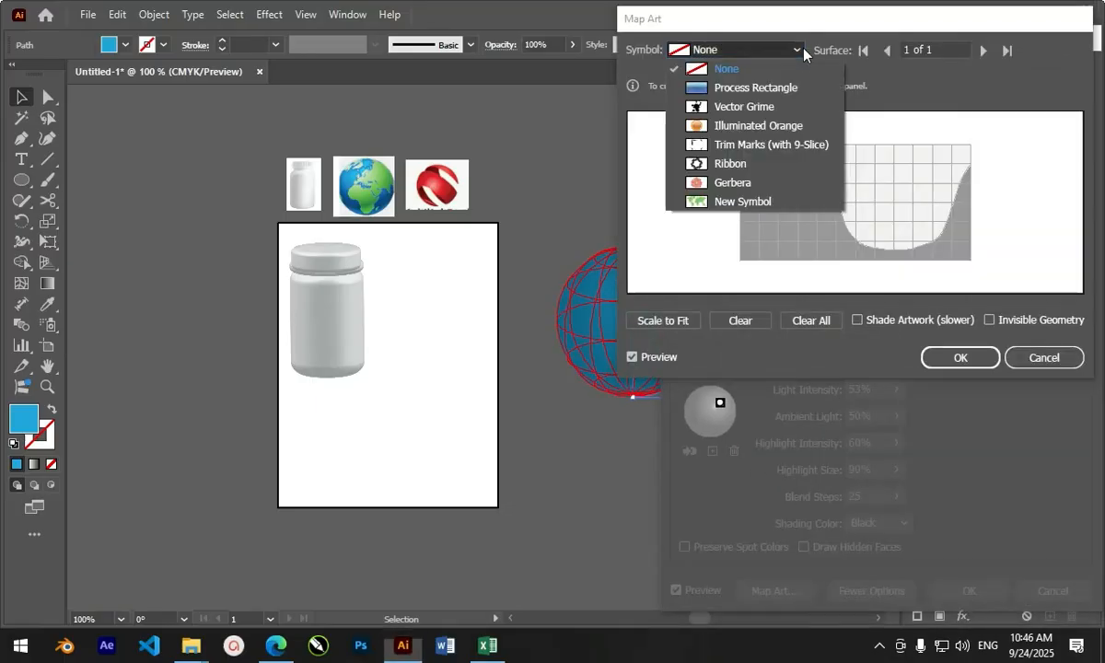
pyautogui.click(721, 201)
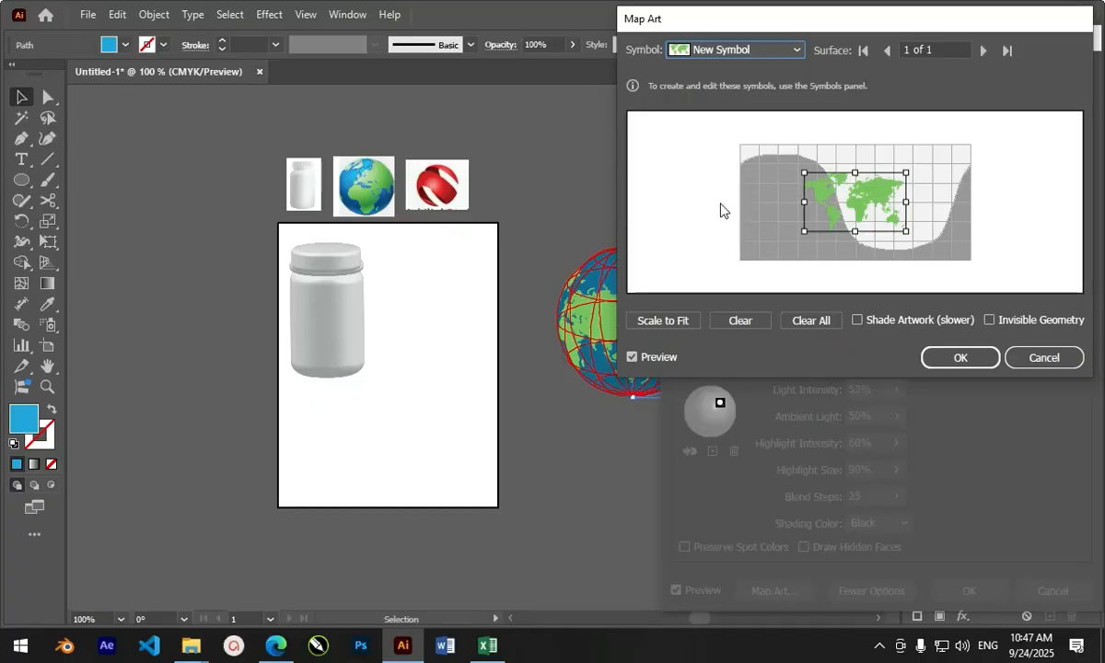
# - Enlarge the mapped world map to nearly fill the surface grid and accept the mapping
pyautogui.moveTo(804, 28); pyautogui.dragTo(911, 50)
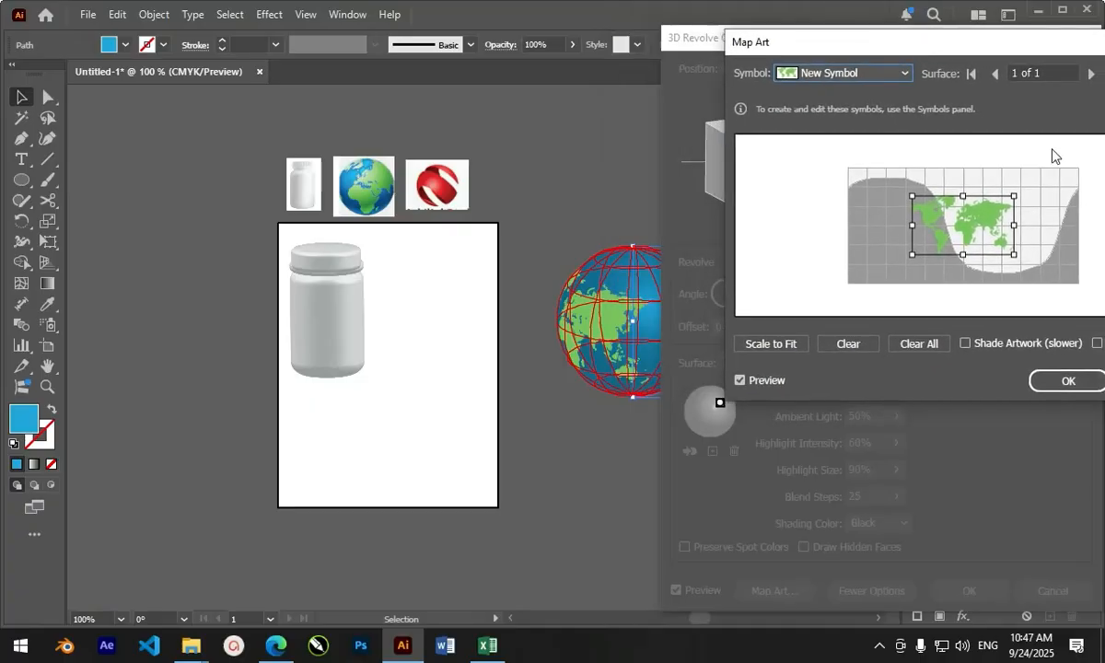
pyautogui.moveTo(1014, 254); pyautogui.dragTo(1074, 283)
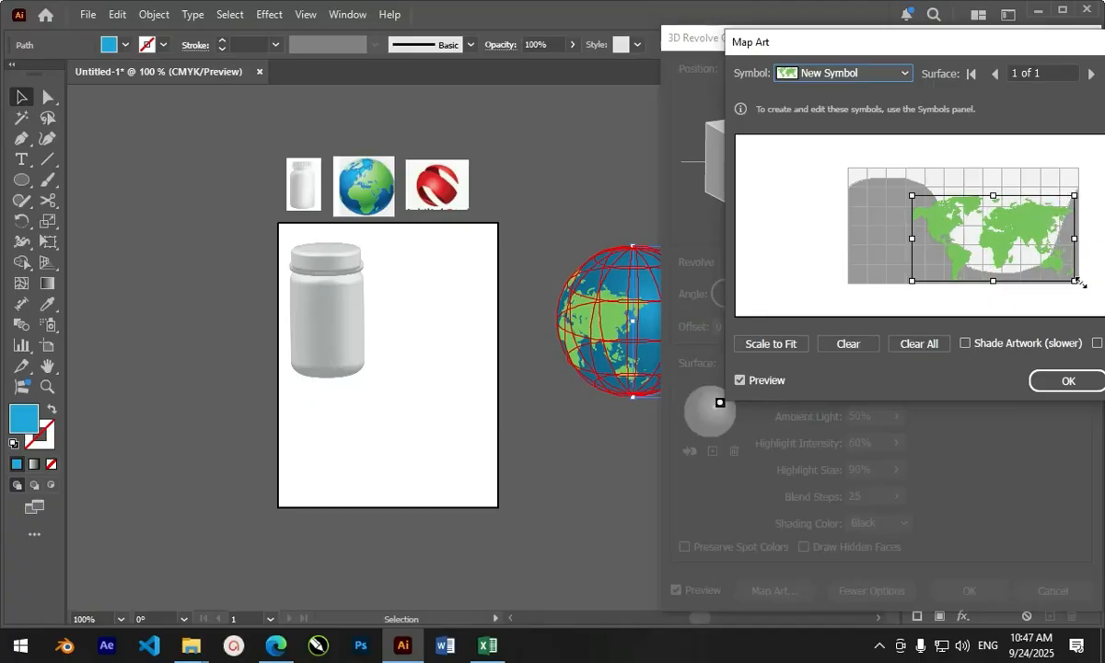
pyautogui.moveTo(912, 196); pyautogui.dragTo(849, 172)
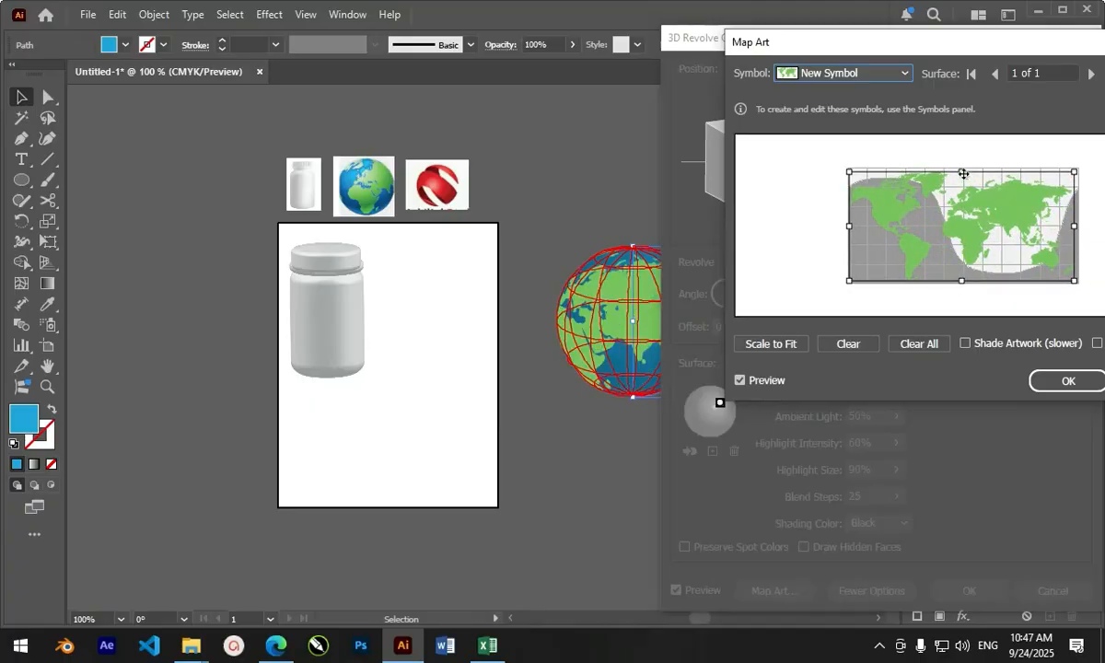
pyautogui.moveTo(885, 42); pyautogui.dragTo(667, 42)
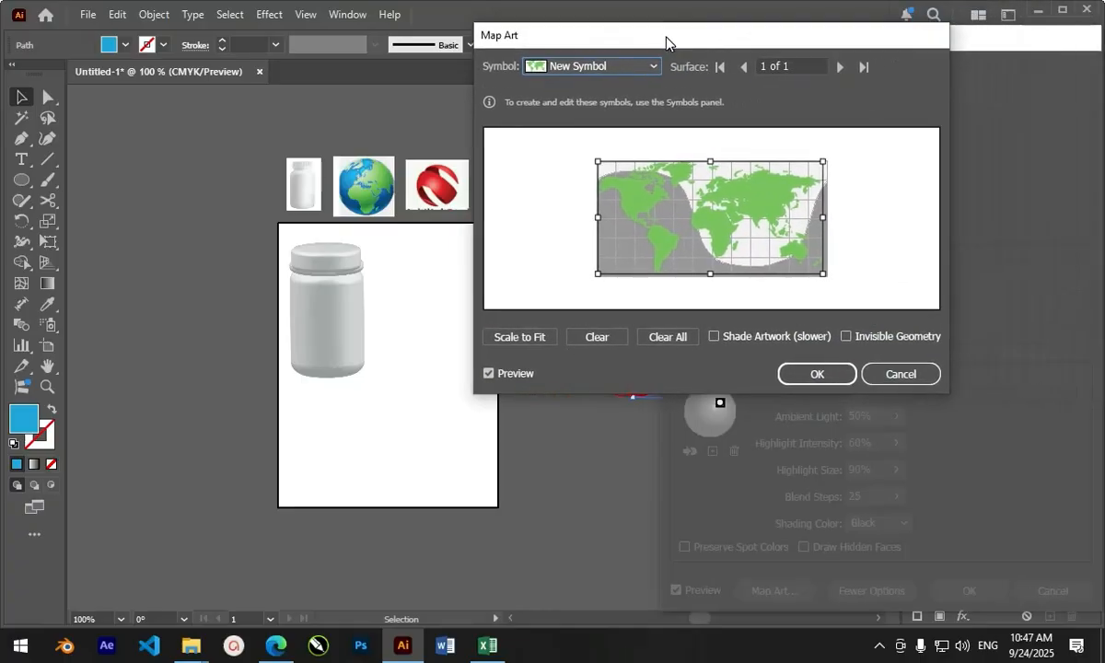
pyautogui.click(843, 374)
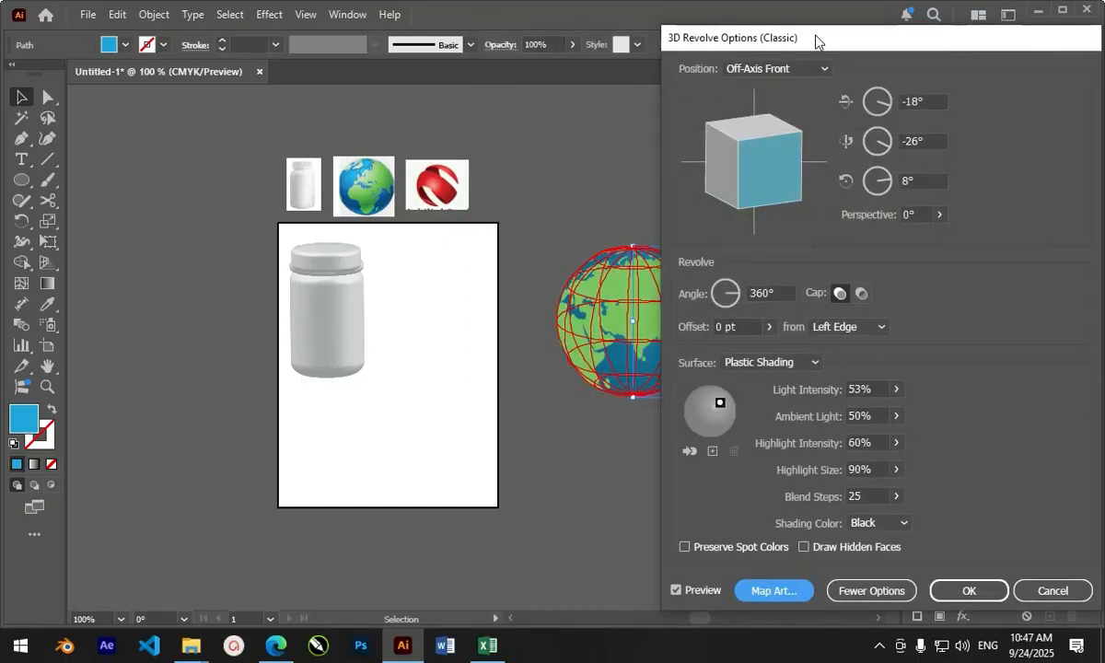
# - Enable Shade Artwork for the world map mapped on the sphere, then accept the mapping and the 3D Revolve effect
pyautogui.moveTo(815, 42); pyautogui.dragTo(887, 38)
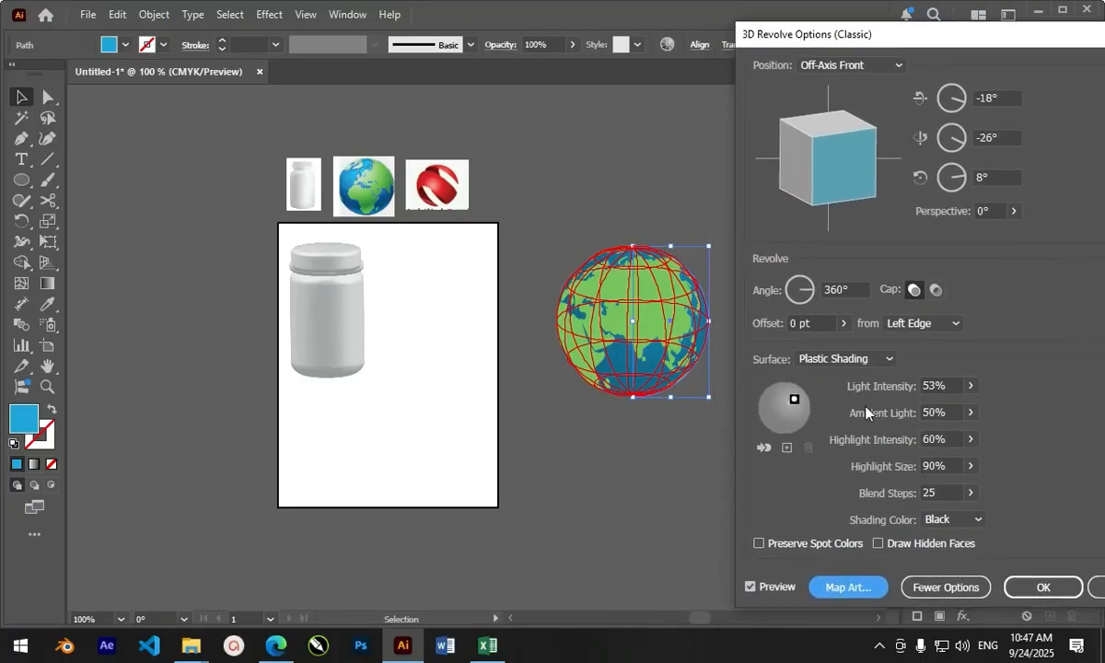
pyautogui.click(843, 587)
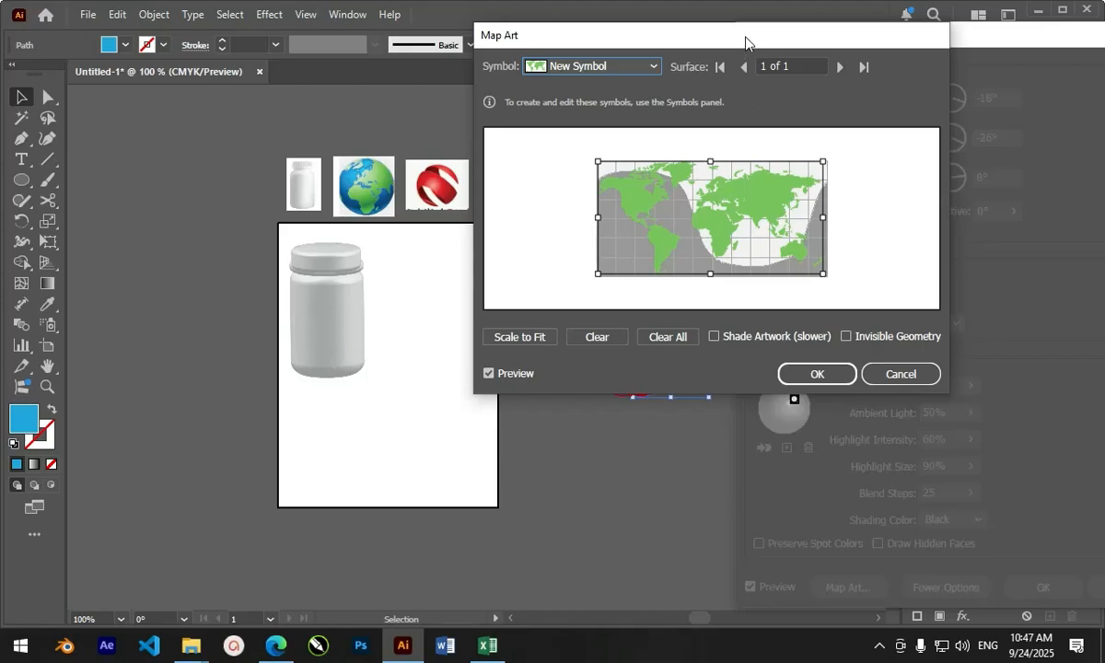
pyautogui.moveTo(745, 43); pyautogui.dragTo(945, 43)
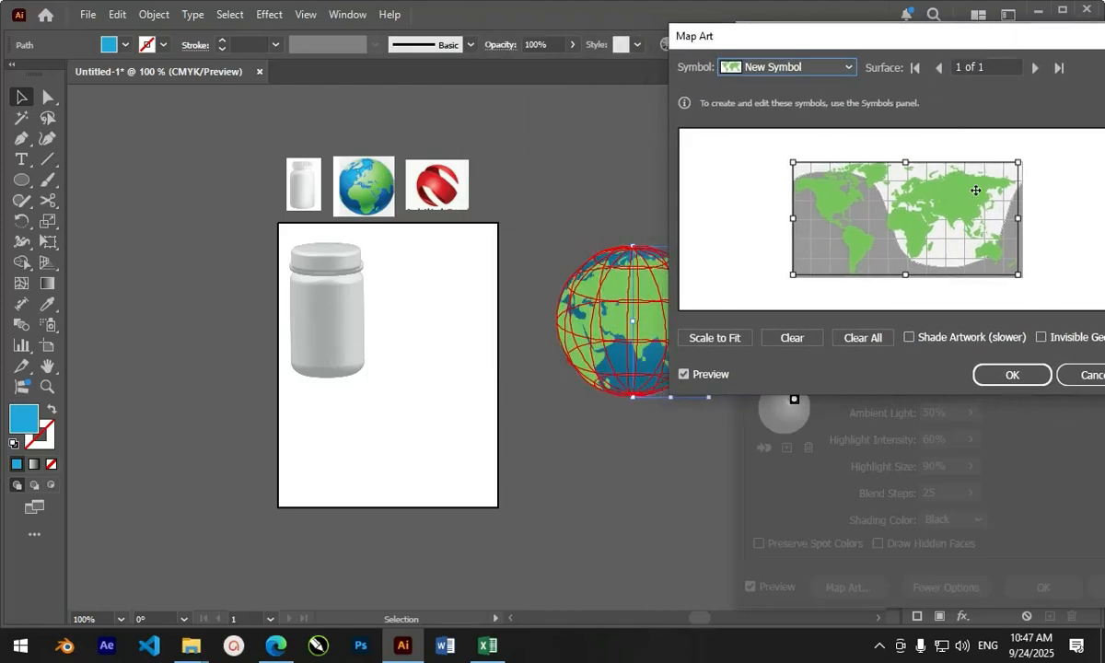
pyautogui.click(910, 337)
pyautogui.moveTo(825, 43)
pyautogui.mouseDown()
pyautogui.moveTo(909, 82)
pyautogui.moveTo(477, 41)
pyautogui.mouseUp()
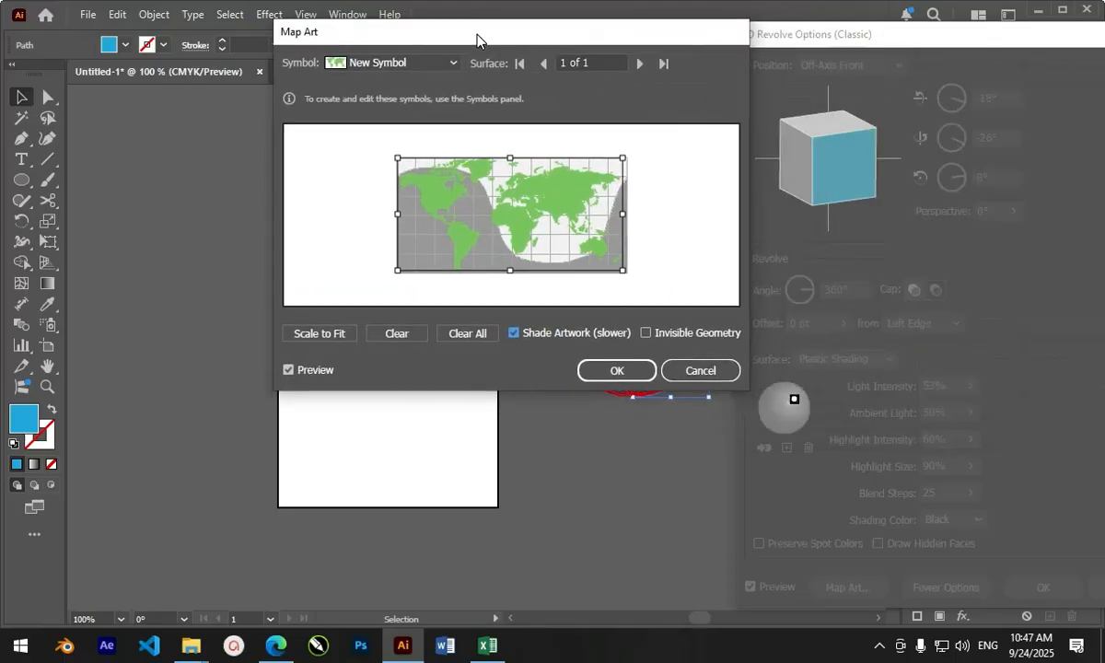
pyautogui.click(645, 371)
pyautogui.moveTo(939, 50); pyautogui.dragTo(511, 37)
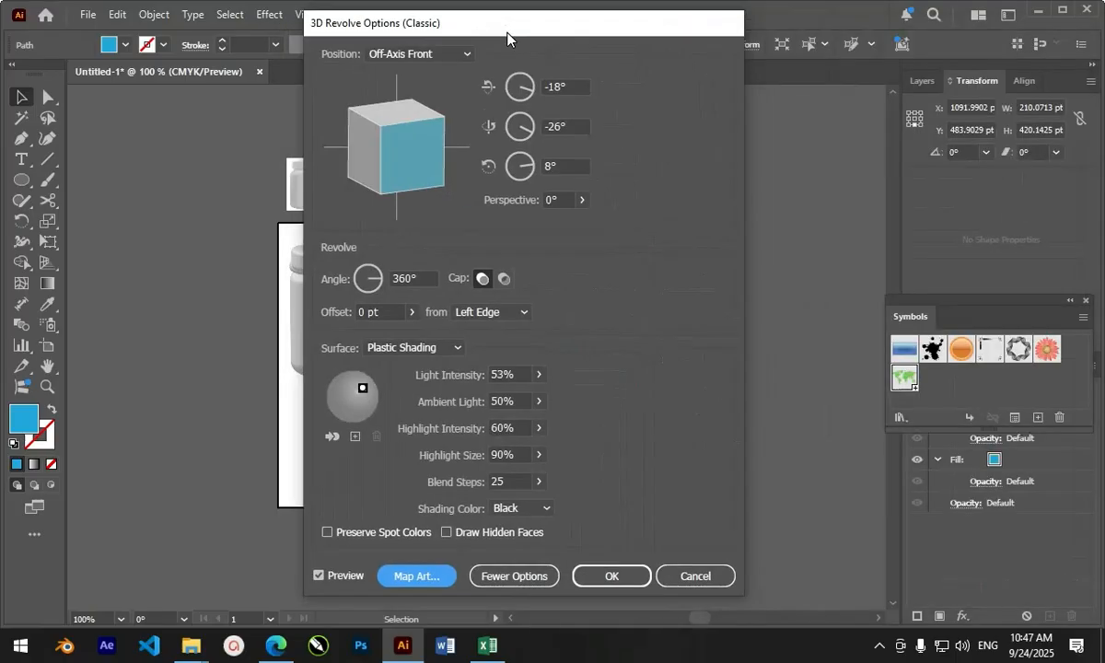
pyautogui.click(594, 575)
pyautogui.click(641, 440)
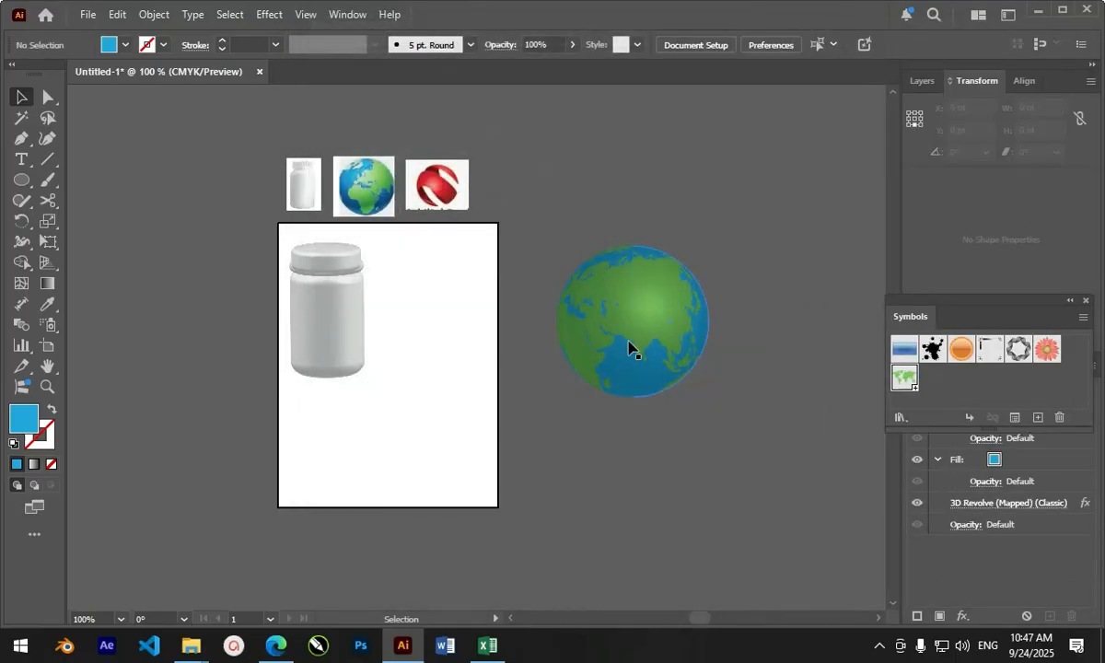
# - Move the globe onto the artboard beside the jar and scale it down to fit the free space
pyautogui.moveTo(629, 348); pyautogui.dragTo(469, 339)
pyautogui.moveTo(548, 240); pyautogui.dragTo(523, 293)
pyautogui.moveTo(499, 335); pyautogui.dragTo(463, 306)
pyautogui.click(535, 303)
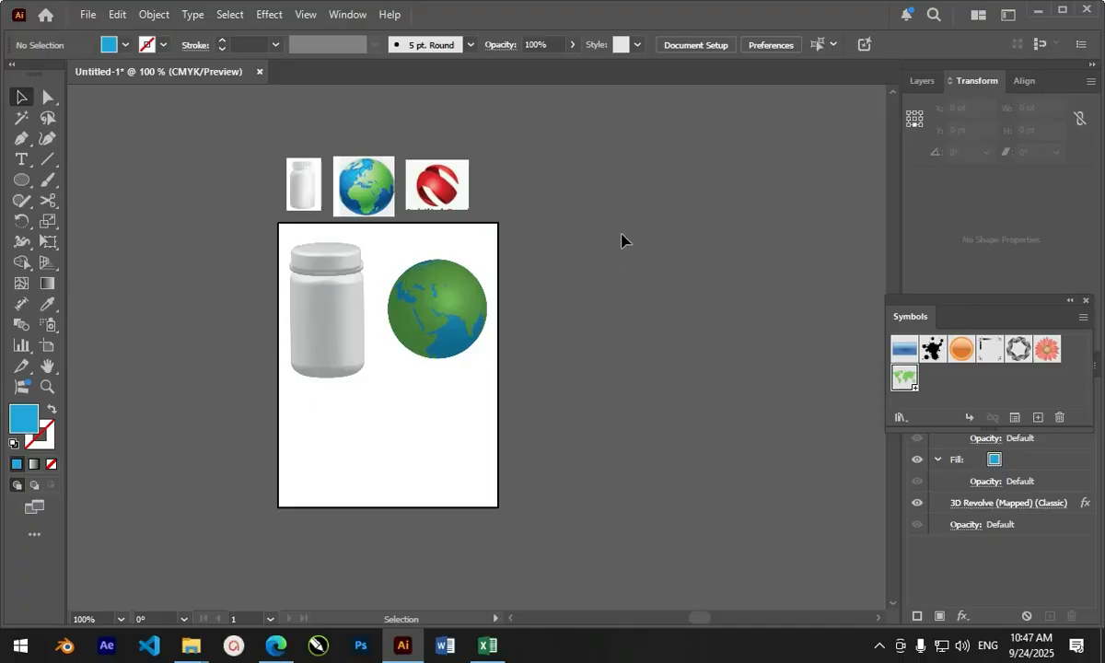
# - Draw a wide blue rectangle about 418 by 87 pt on the empty canvas beside the artboard
pyautogui.scroll(2, 417, 309)
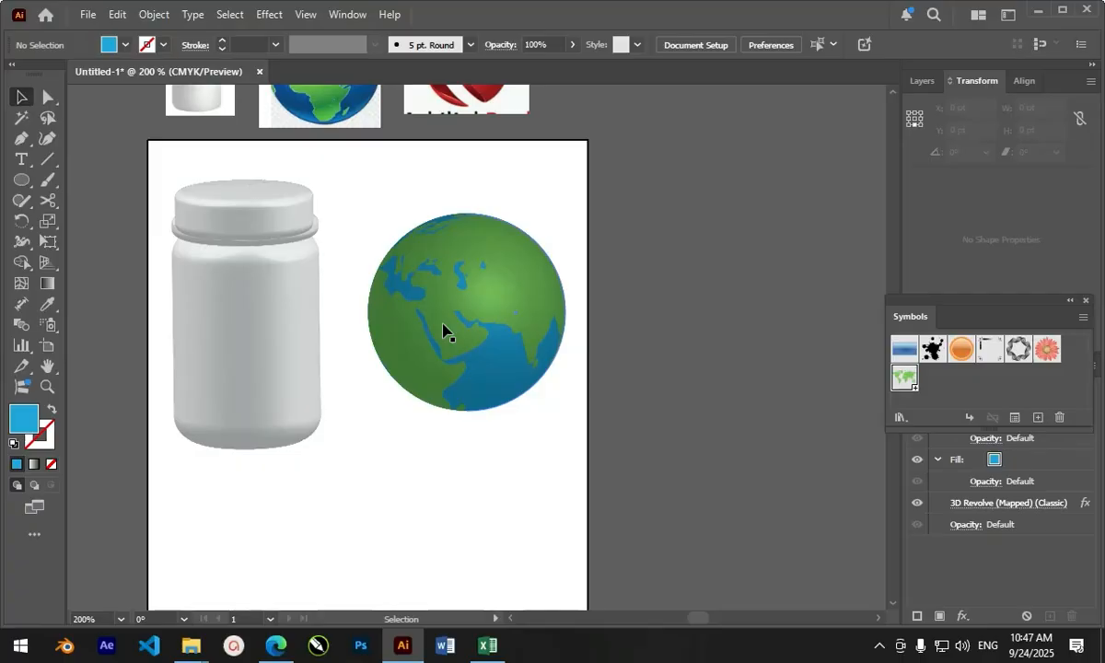
pyautogui.scroll(-1, 443, 330)
pyautogui.scroll(-1, 443, 329)
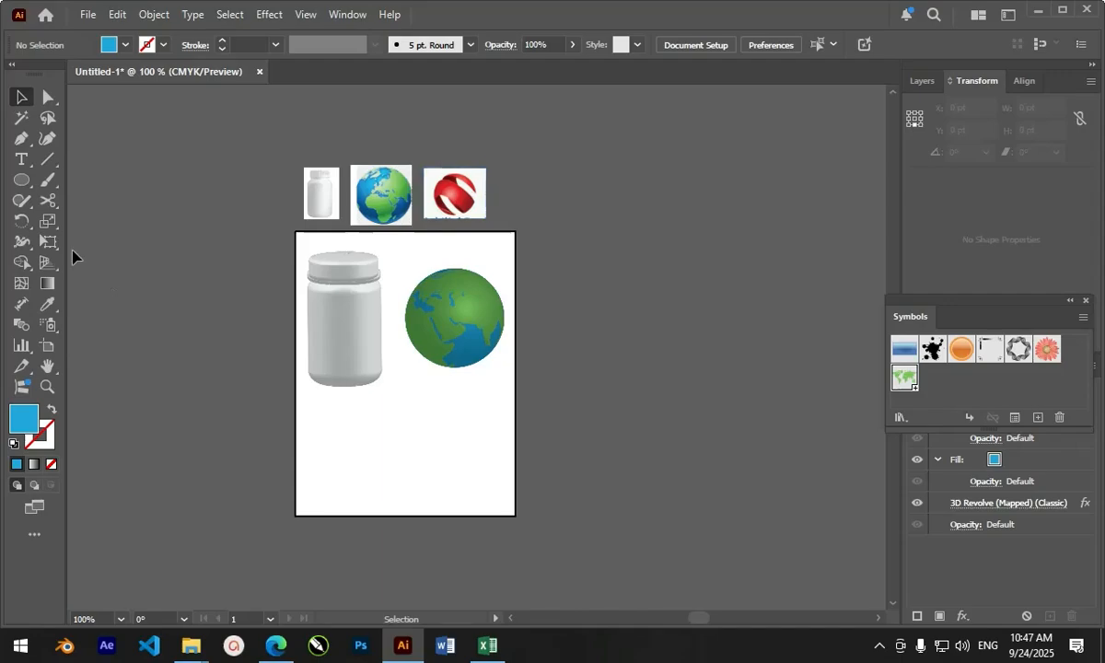
pyautogui.click(13, 180)
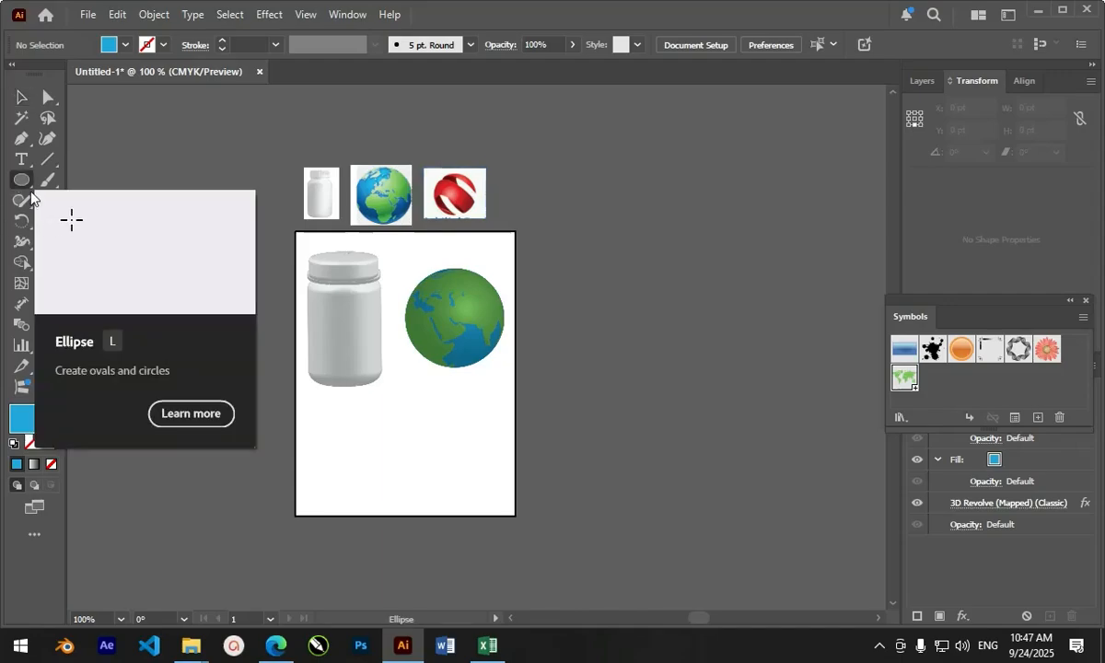
pyautogui.rightClick(20, 179)
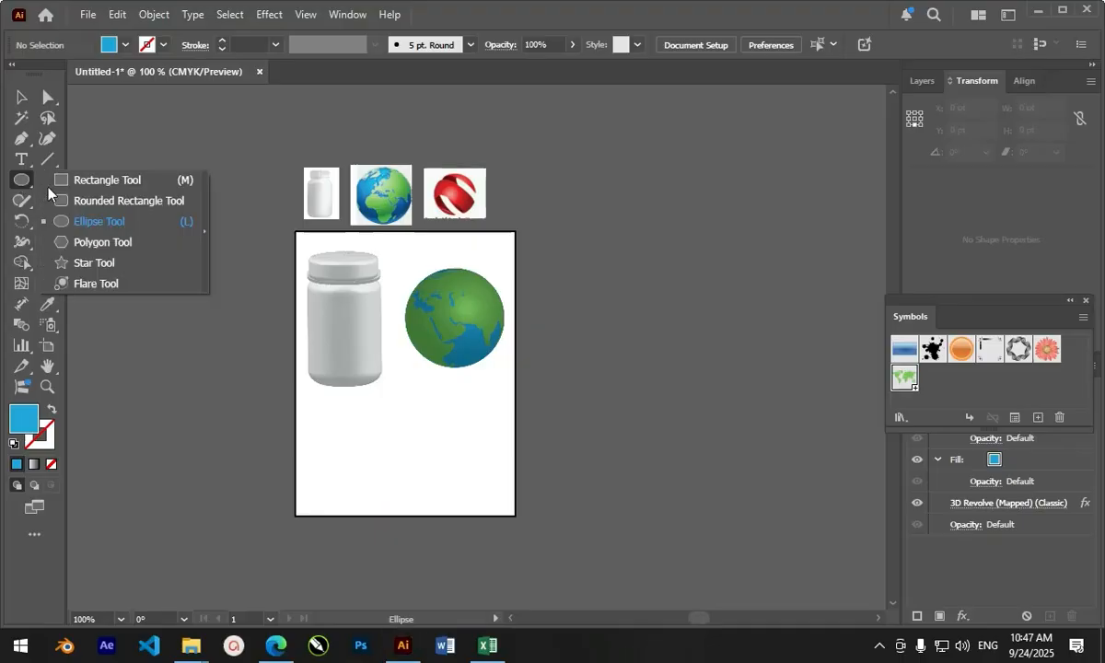
pyautogui.click(61, 173)
pyautogui.scroll(2, 433, 206)
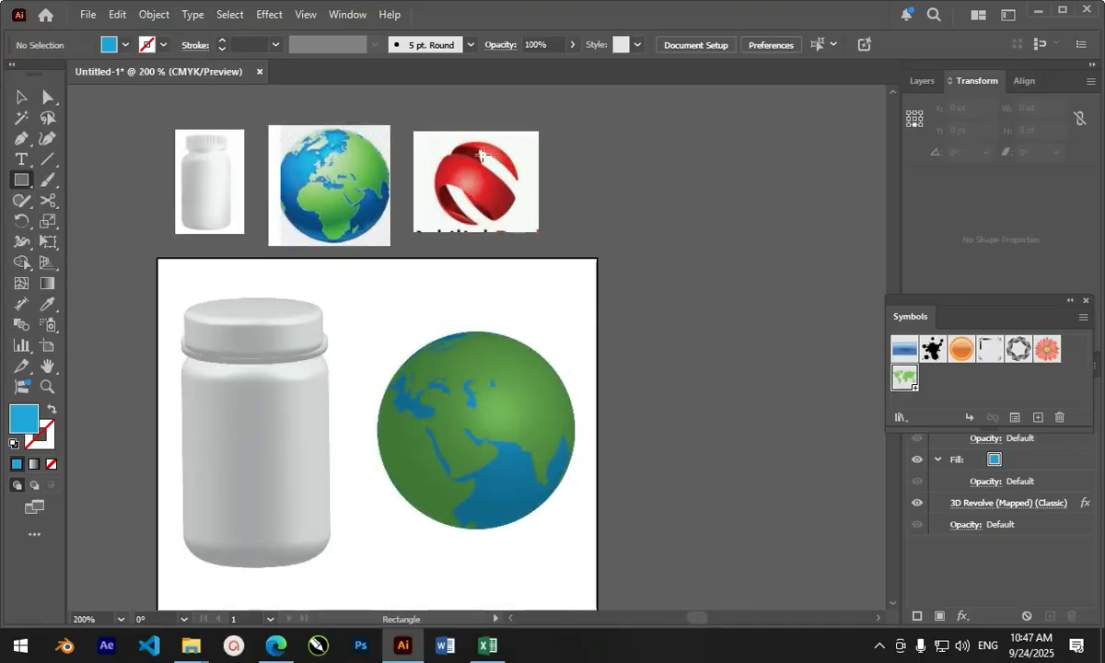
pyautogui.scroll(-2, 447, 215)
pyautogui.scroll(1, 607, 295)
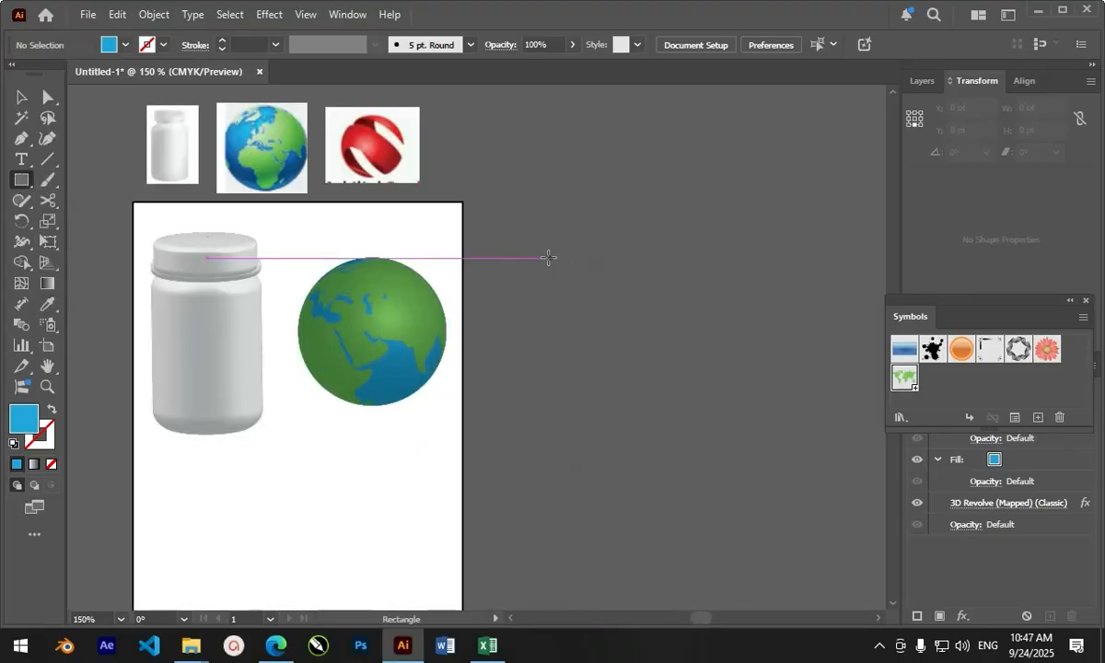
pyautogui.moveTo(546, 258); pyautogui.dragTo(775, 301)
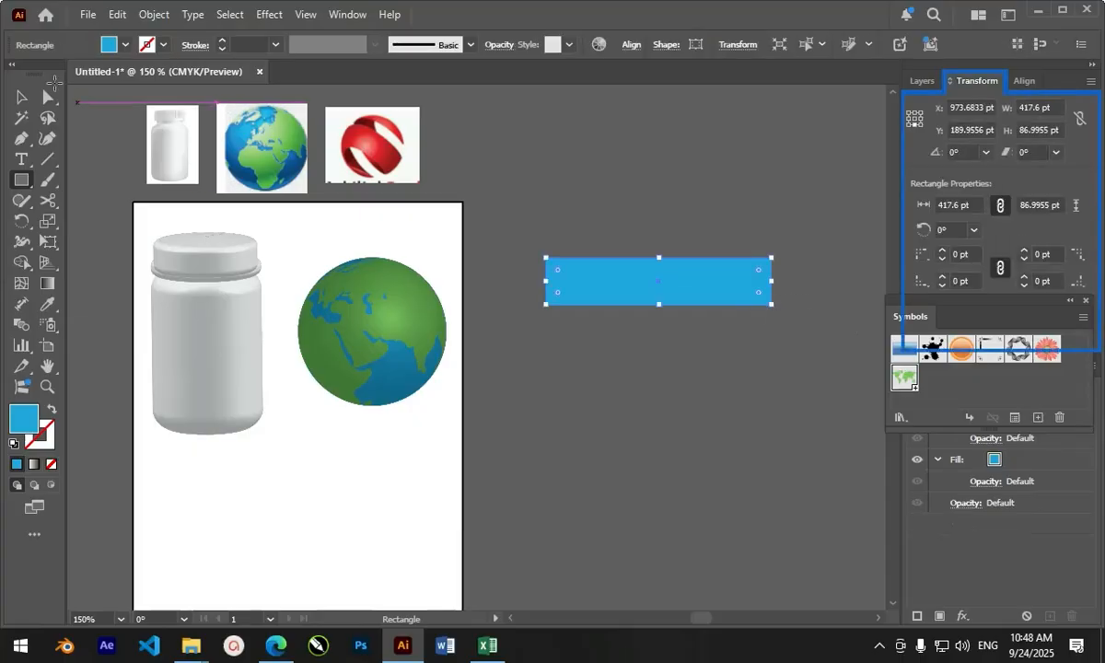
# - Duplicate the rectangle twice straight down at equal spacing to make a stack of three bars
pyautogui.click(21, 97)
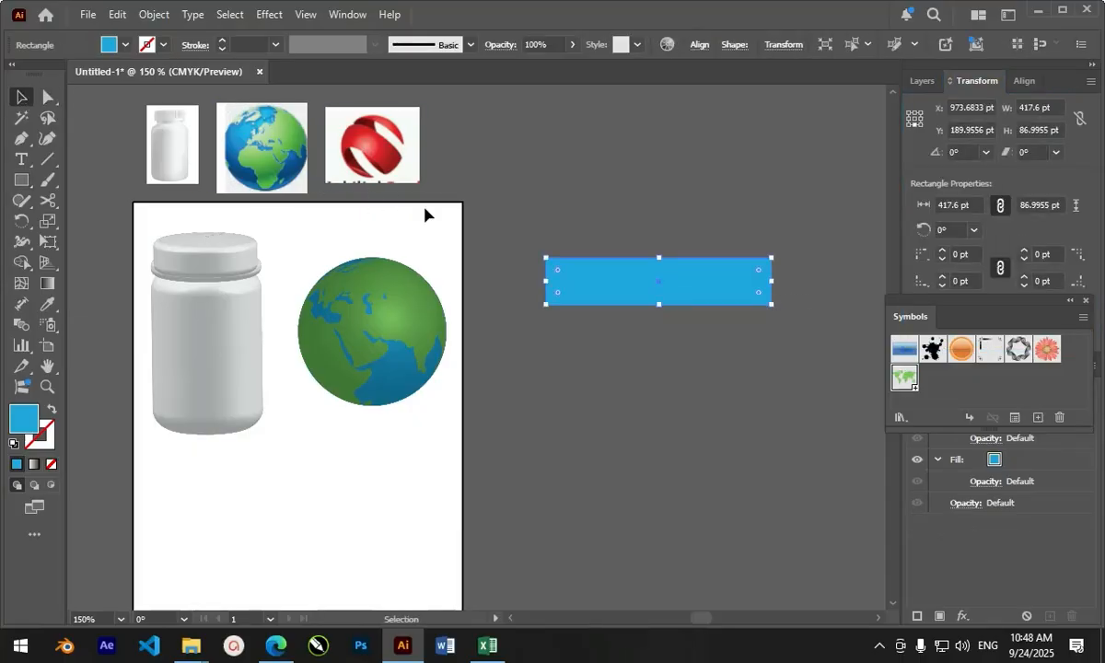
pyautogui.moveTo(611, 282); pyautogui.dragTo(609, 362)
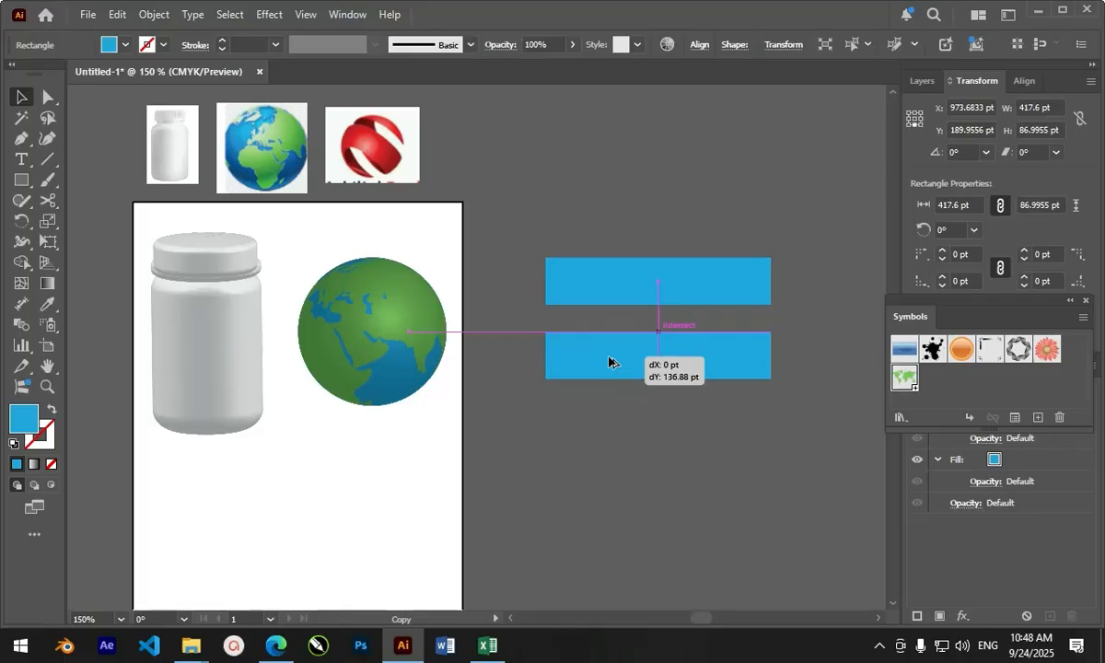
pyautogui.moveTo(609, 362); pyautogui.dragTo(610, 363)
pyautogui.hotkey('ctrl', 'd')
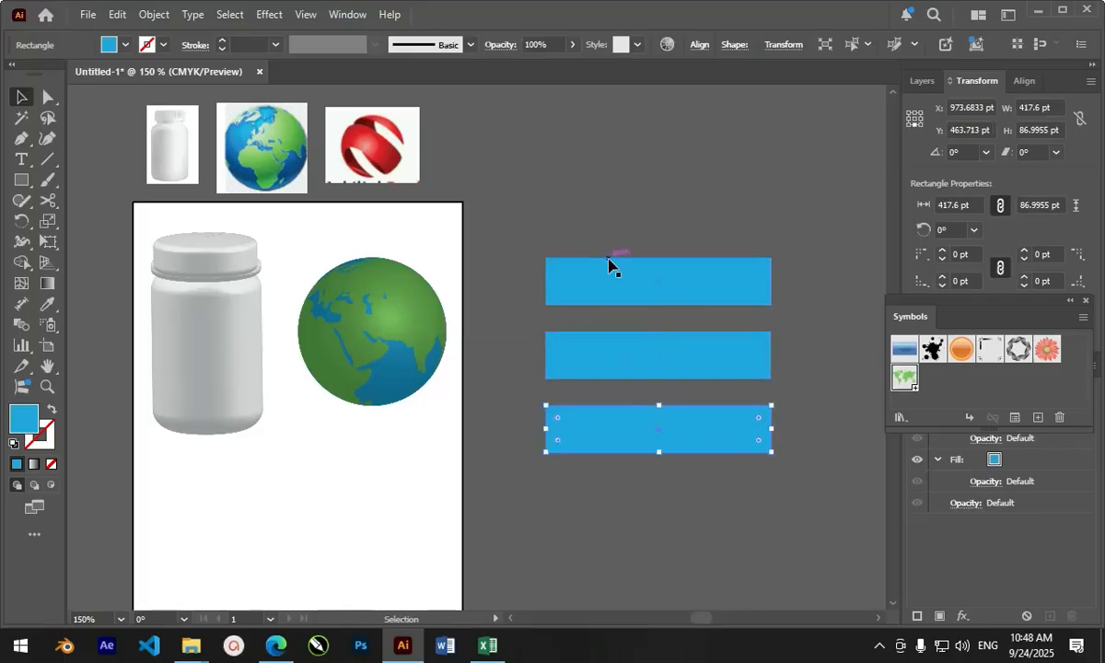
# - Fully round the left end of the lowest bar and the right end of the uppermost bar
pyautogui.click(48, 97)
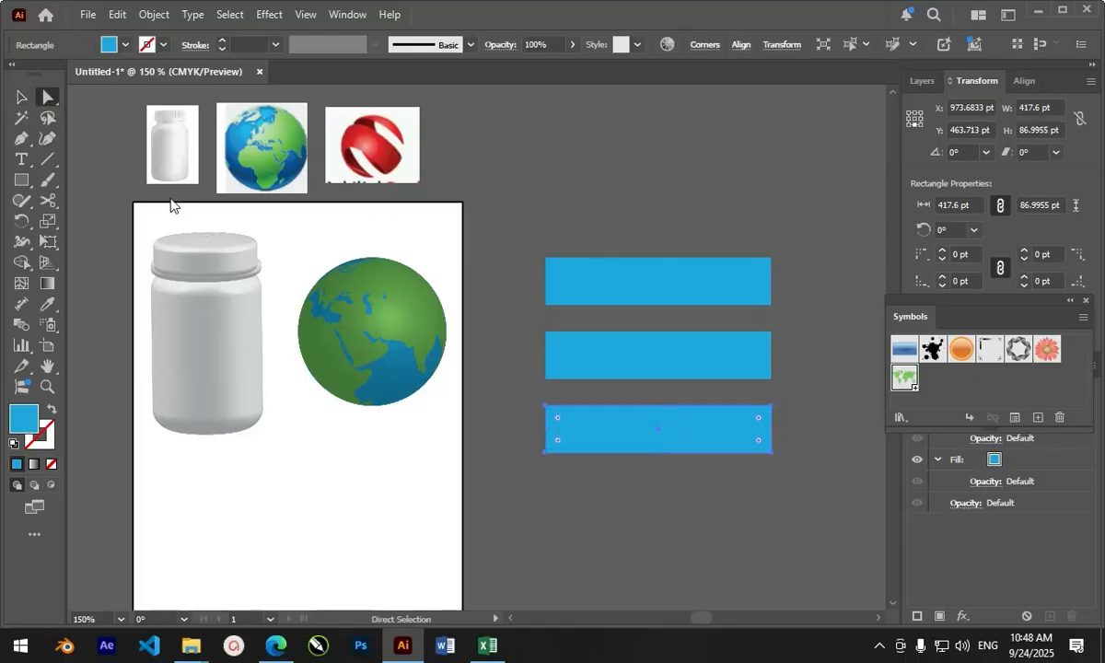
pyautogui.moveTo(526, 394); pyautogui.dragTo(605, 481)
pyautogui.moveTo(558, 419); pyautogui.dragTo(601, 443)
pyautogui.click(757, 290)
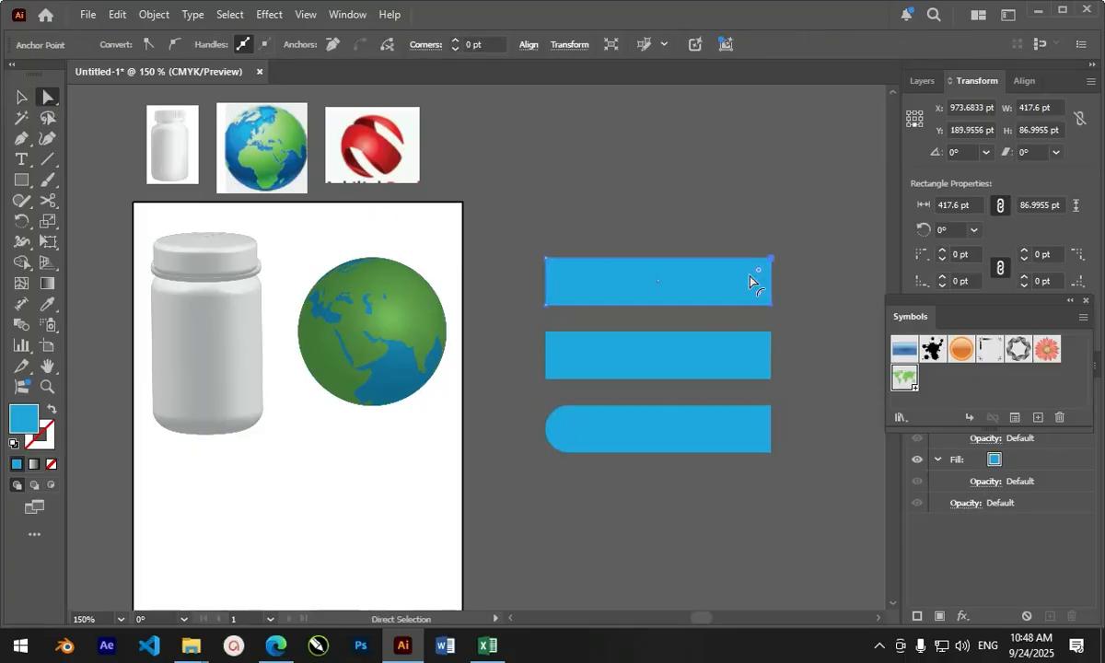
pyautogui.moveTo(751, 277); pyautogui.dragTo(599, 267)
# - Shear all three bars together by -8° along the vertical axis
pyautogui.click(21, 97)
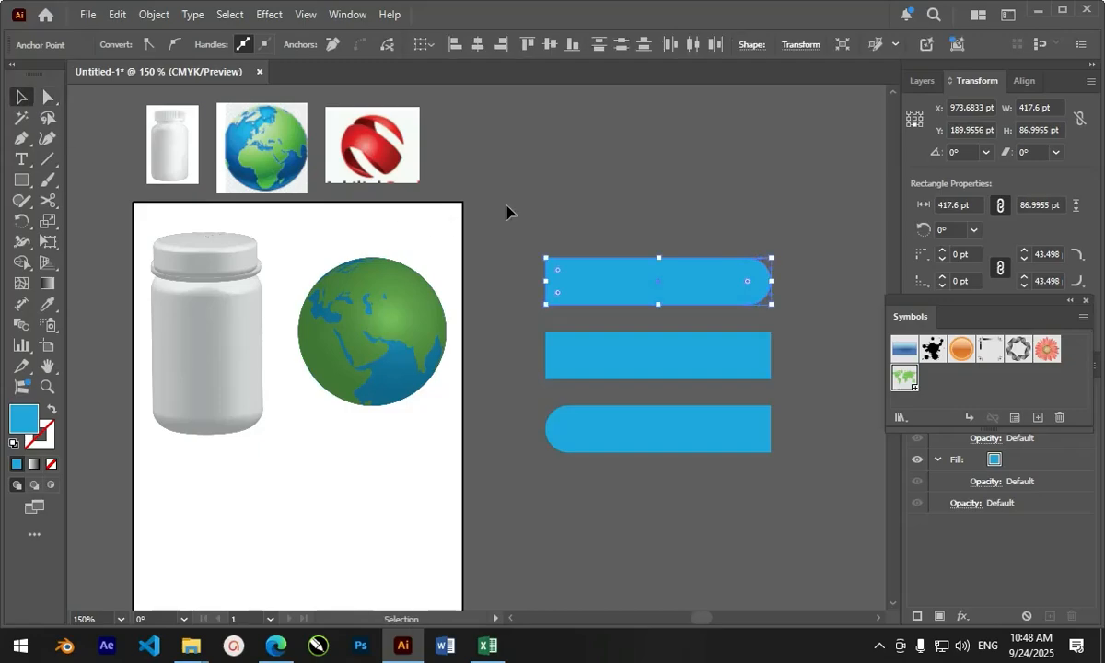
pyautogui.moveTo(506, 212); pyautogui.dragTo(704, 469)
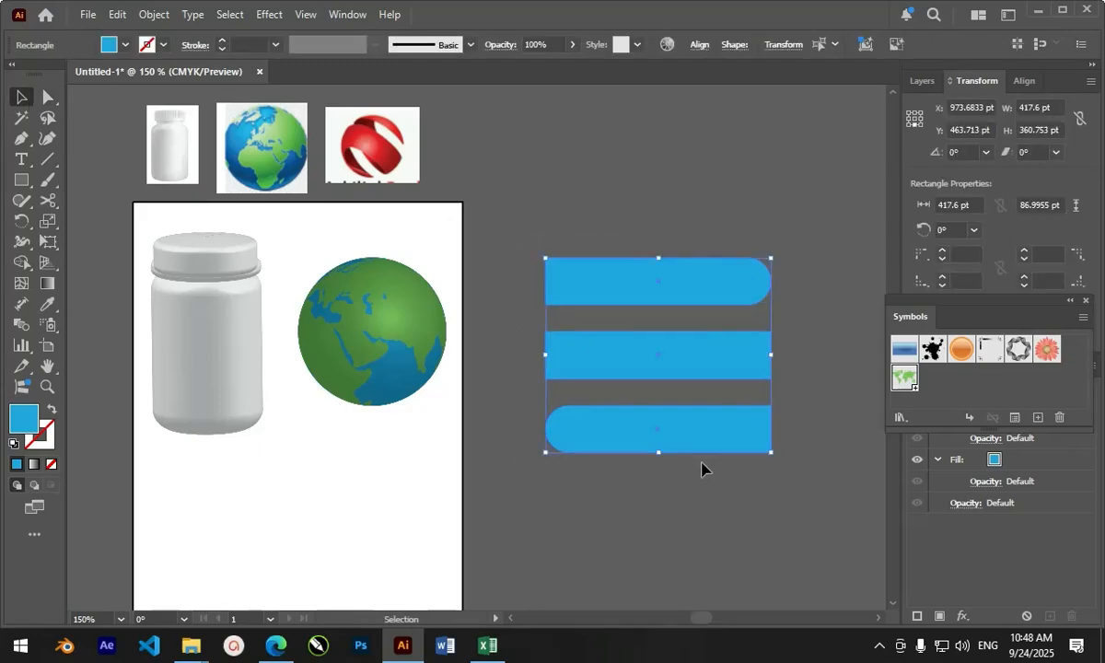
pyautogui.rightClick(676, 284)
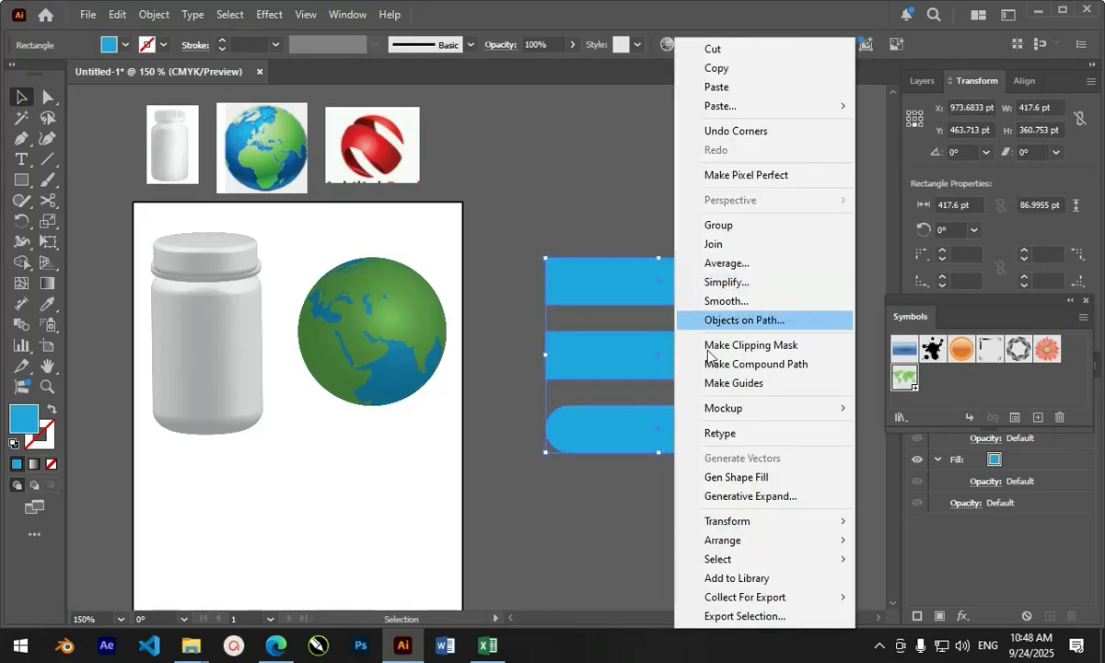
pyautogui.moveTo(755, 523)
pyautogui.click(905, 479)
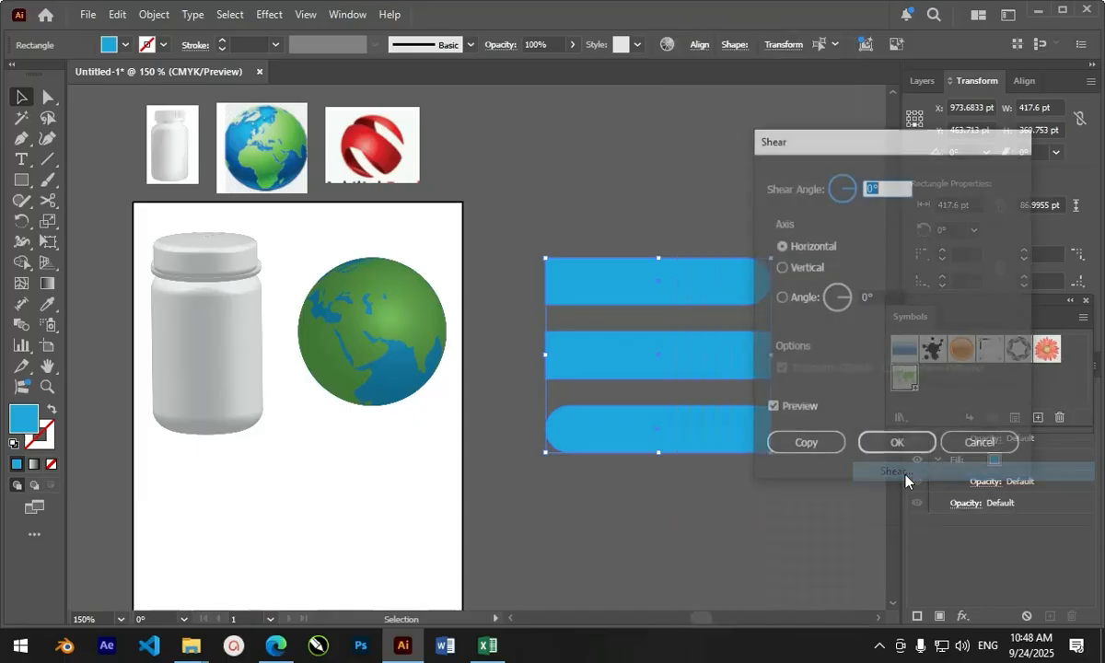
pyautogui.moveTo(823, 148); pyautogui.dragTo(895, 133)
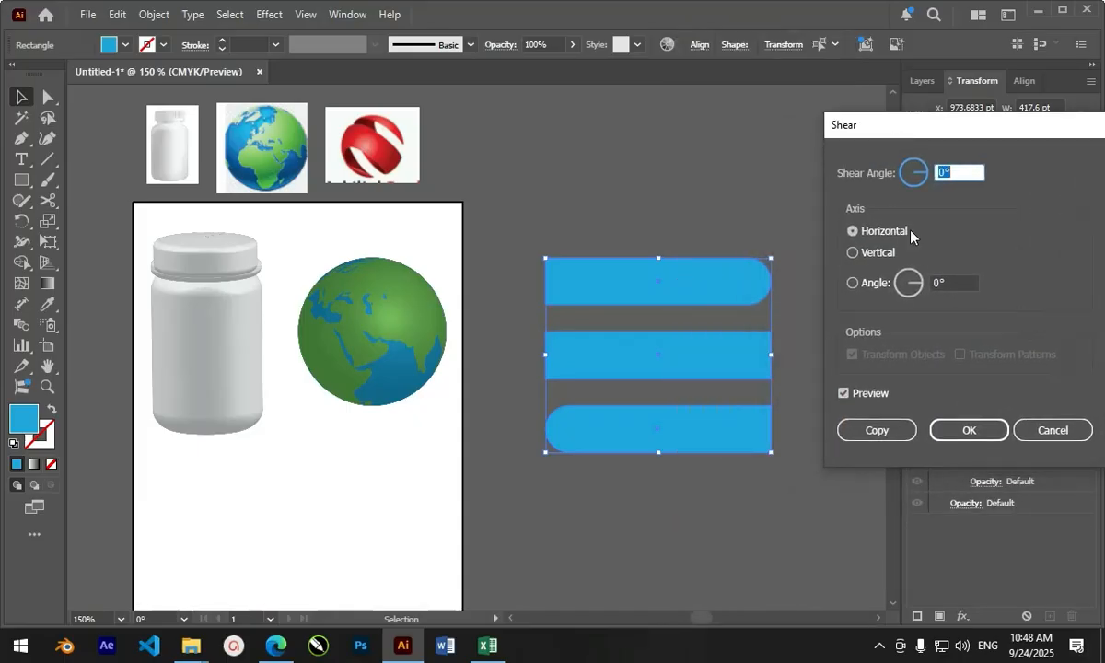
pyautogui.click(959, 169)
pyautogui.doubleClick(959, 168)
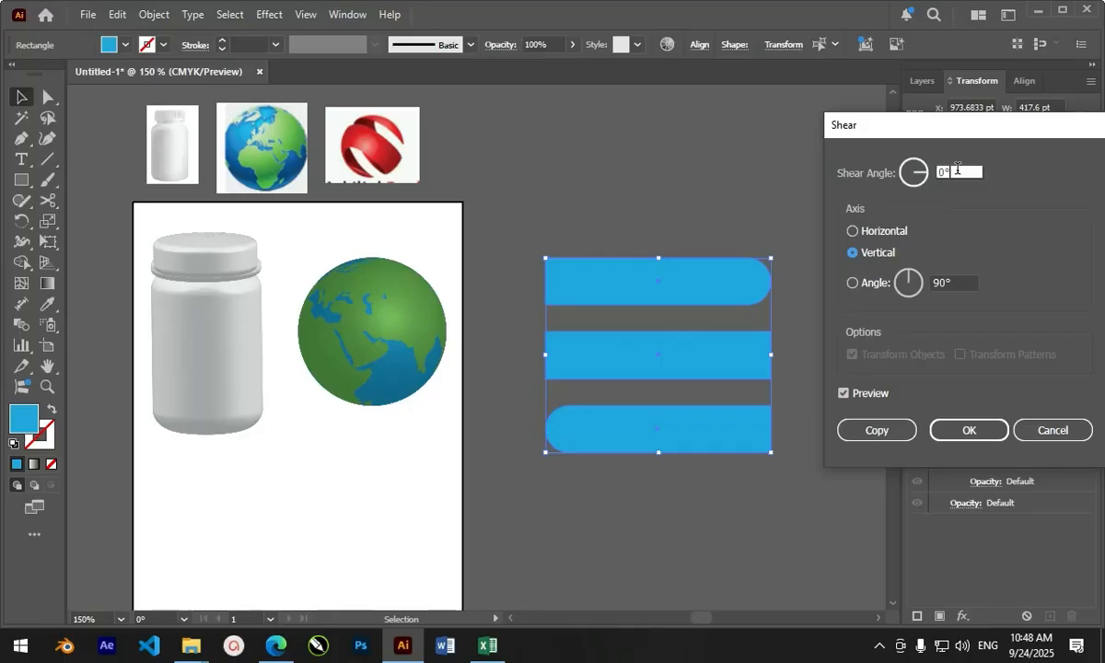
pyautogui.scroll(-11, 955, 172)
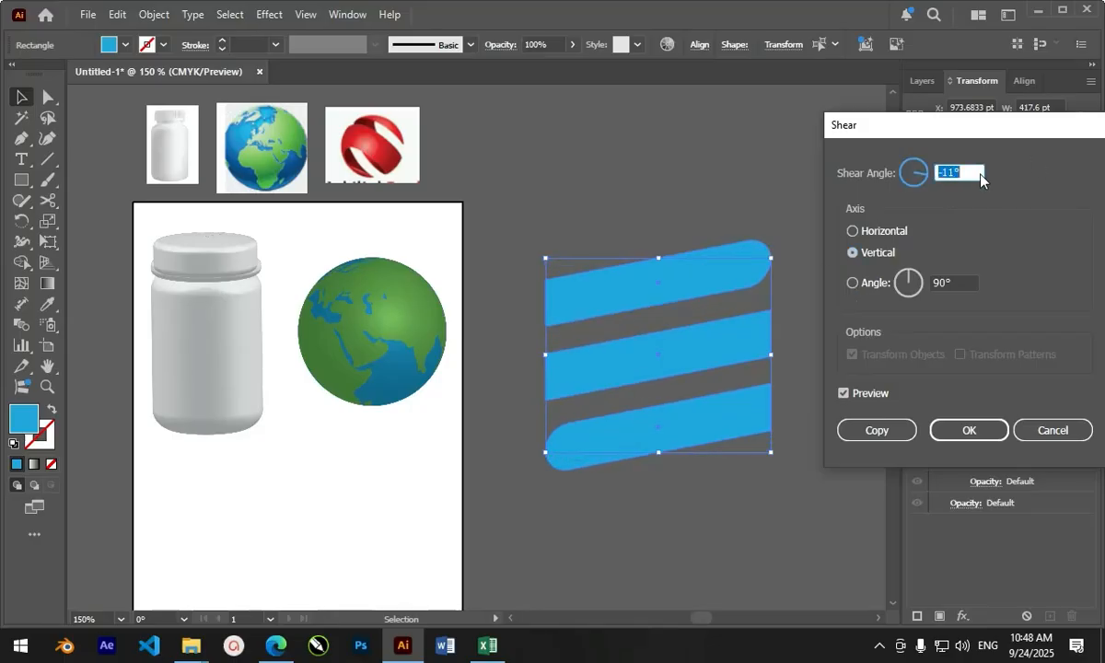
pyautogui.scroll(-1, 961, 172)
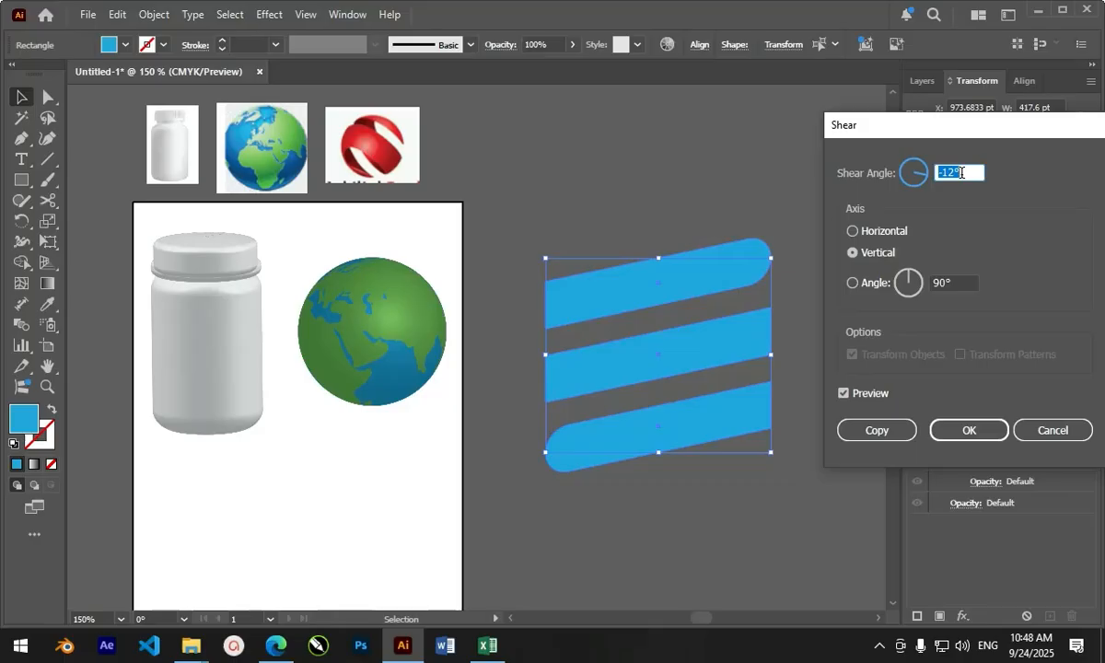
pyautogui.scroll(2, 961, 172)
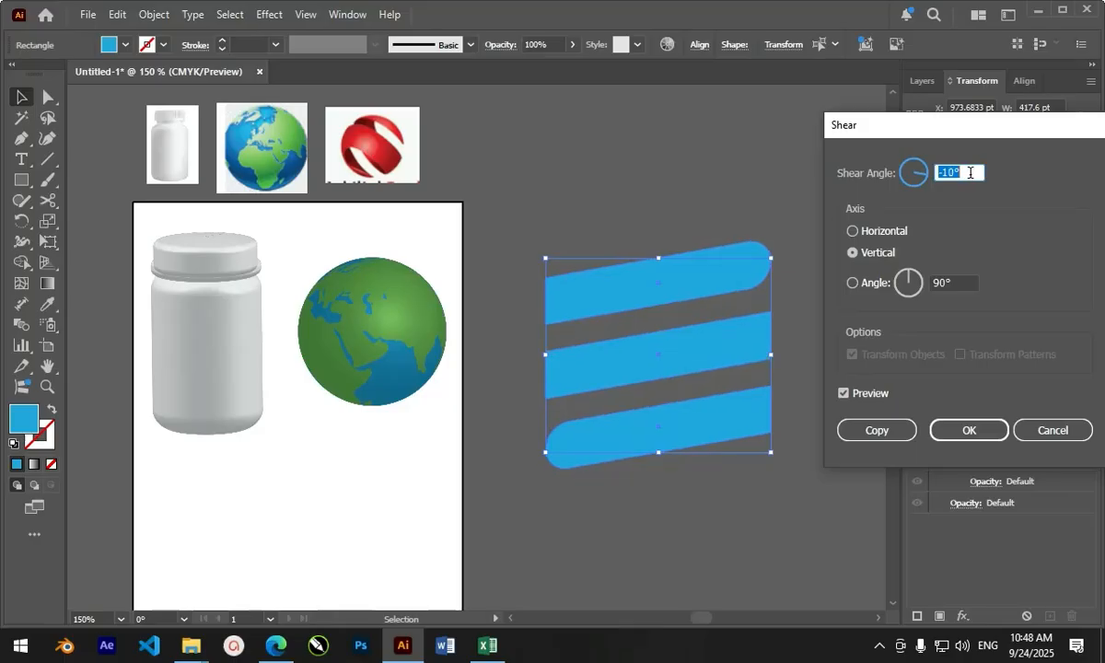
pyautogui.scroll(2, 970, 172)
pyautogui.scroll(-1, 971, 172)
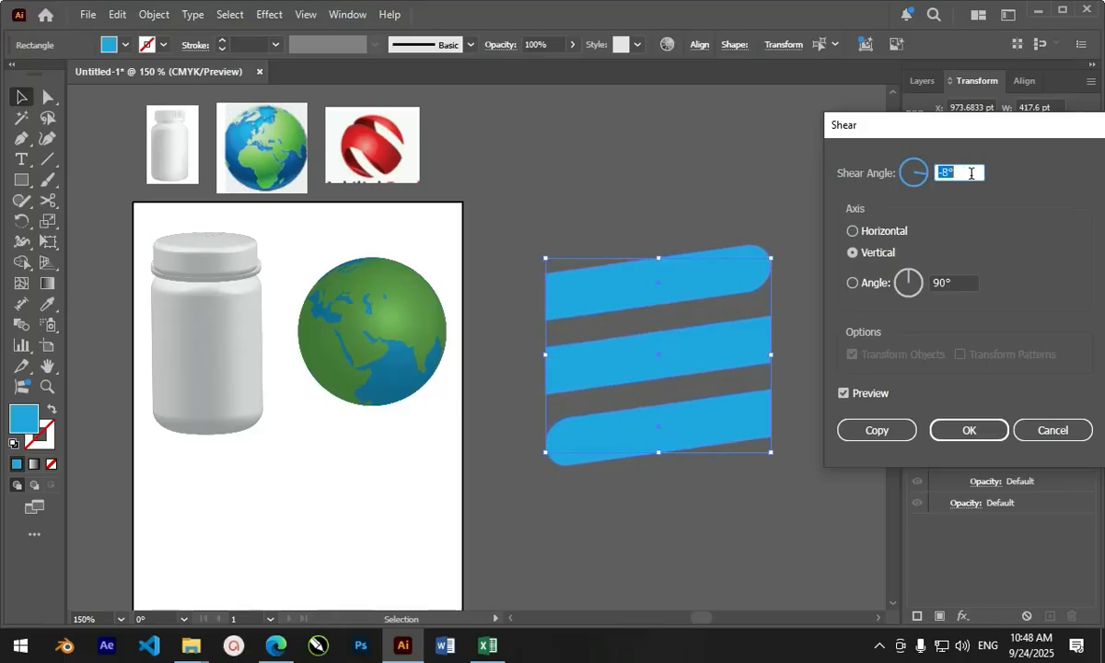
pyautogui.click(993, 437)
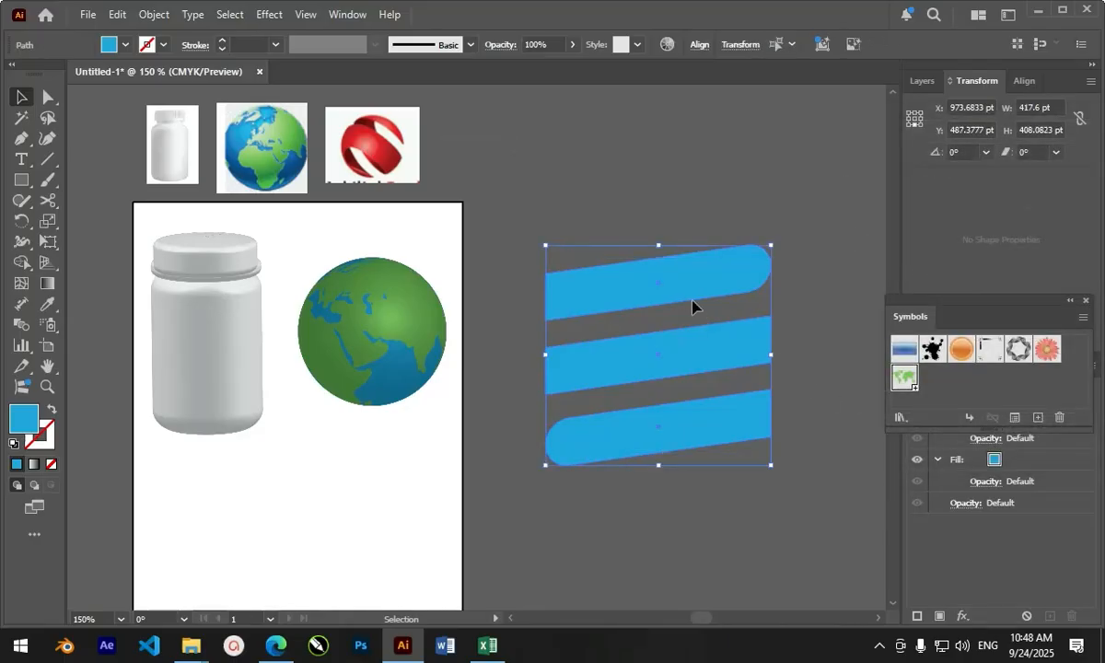
# - Fill the three slanted bars with red to match the ribbon sphere reference
pyautogui.moveTo(654, 287); pyautogui.dragTo(945, 382)
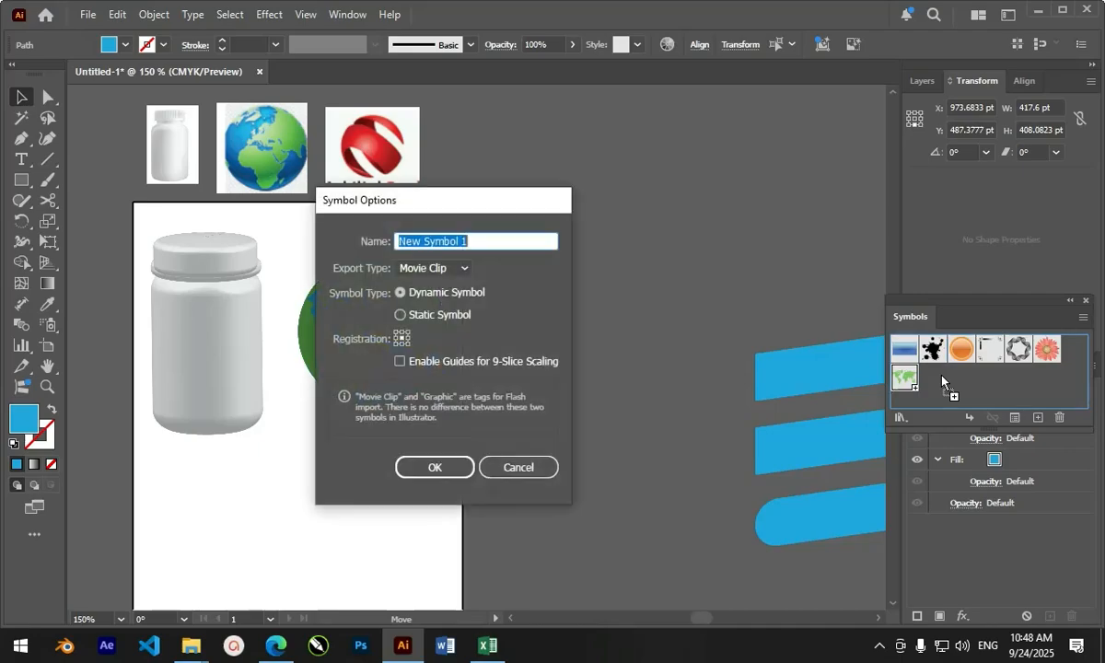
pyautogui.click(525, 466)
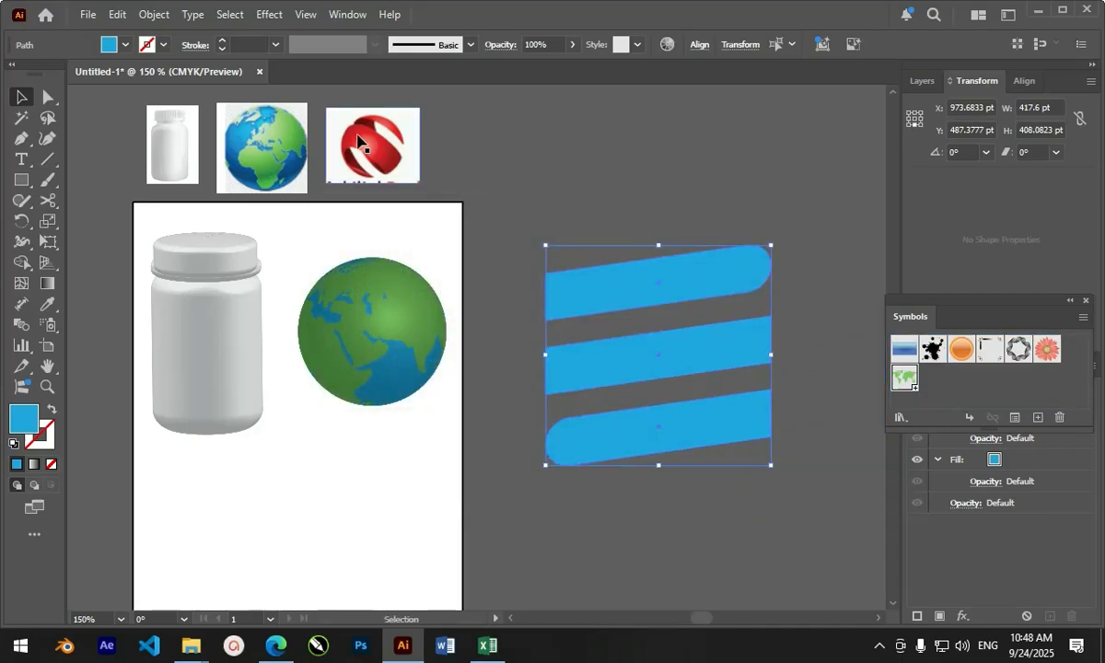
pyautogui.click(126, 45)
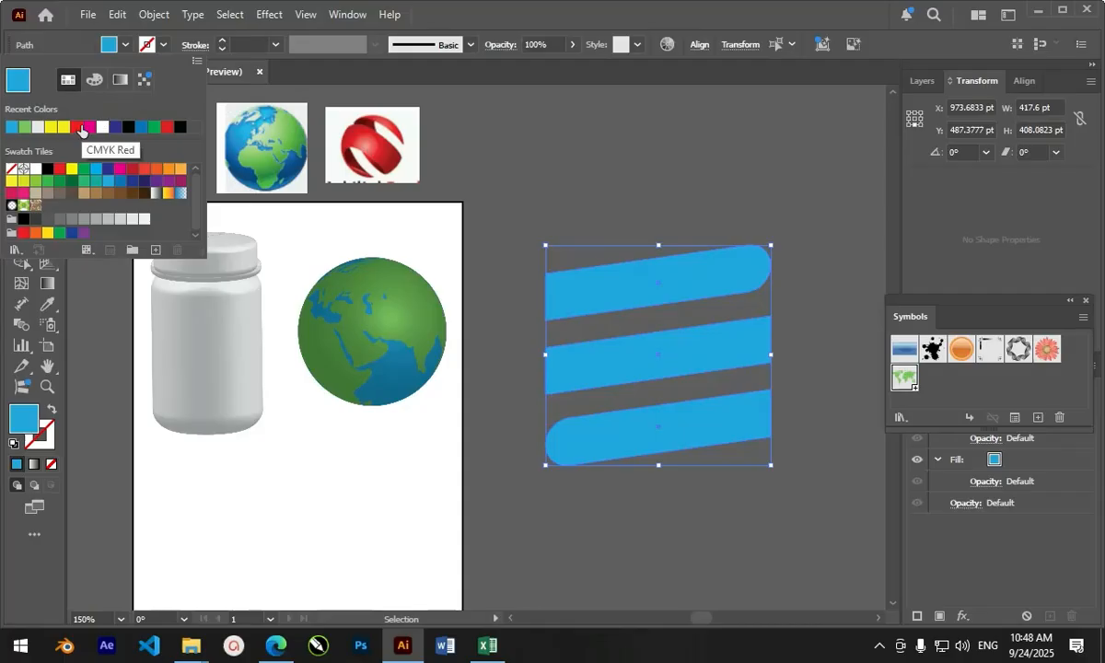
pyautogui.click(59, 169)
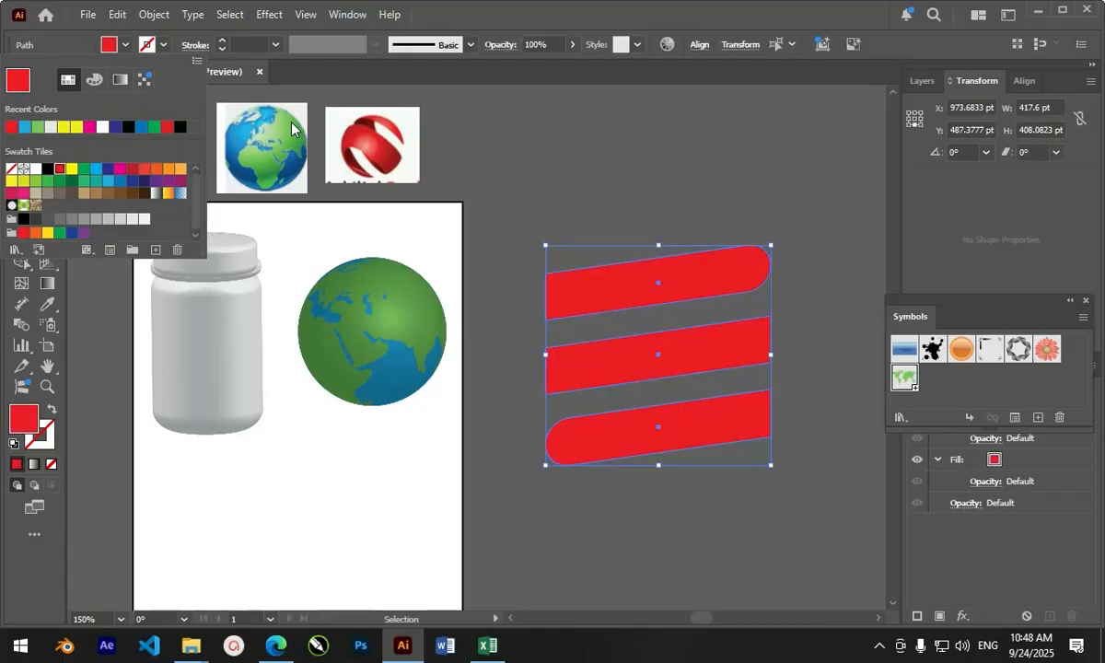
pyautogui.click(704, 289)
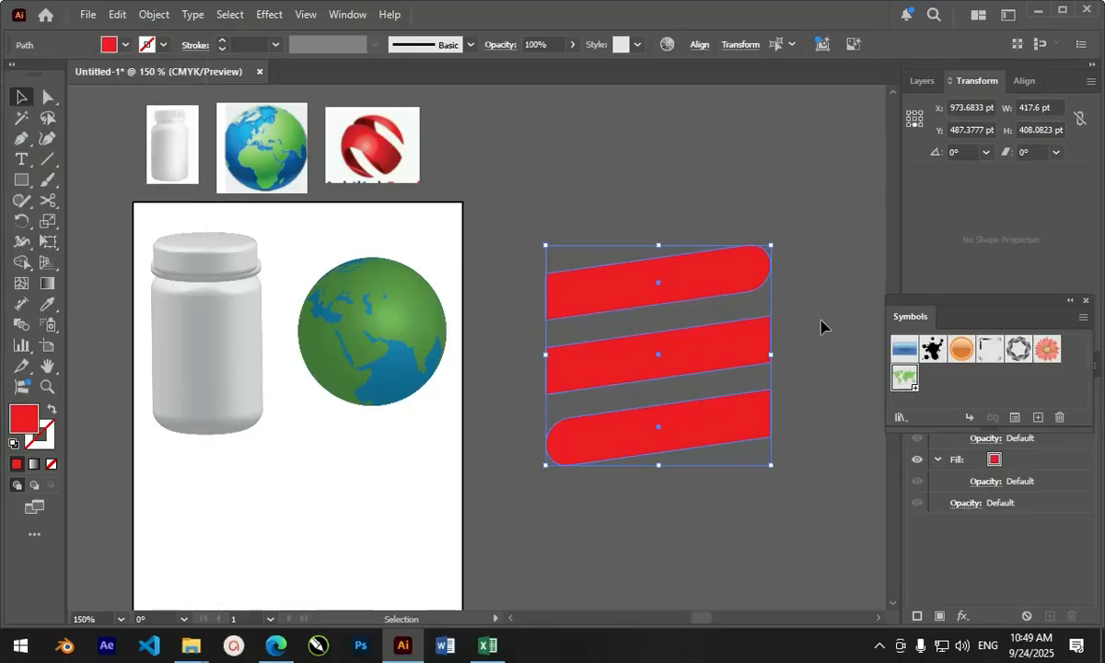
pyautogui.click(709, 230)
pyautogui.moveTo(701, 272); pyautogui.dragTo(884, 379)
pyautogui.hotkey('ctrl', 'z')
pyautogui.click(795, 226)
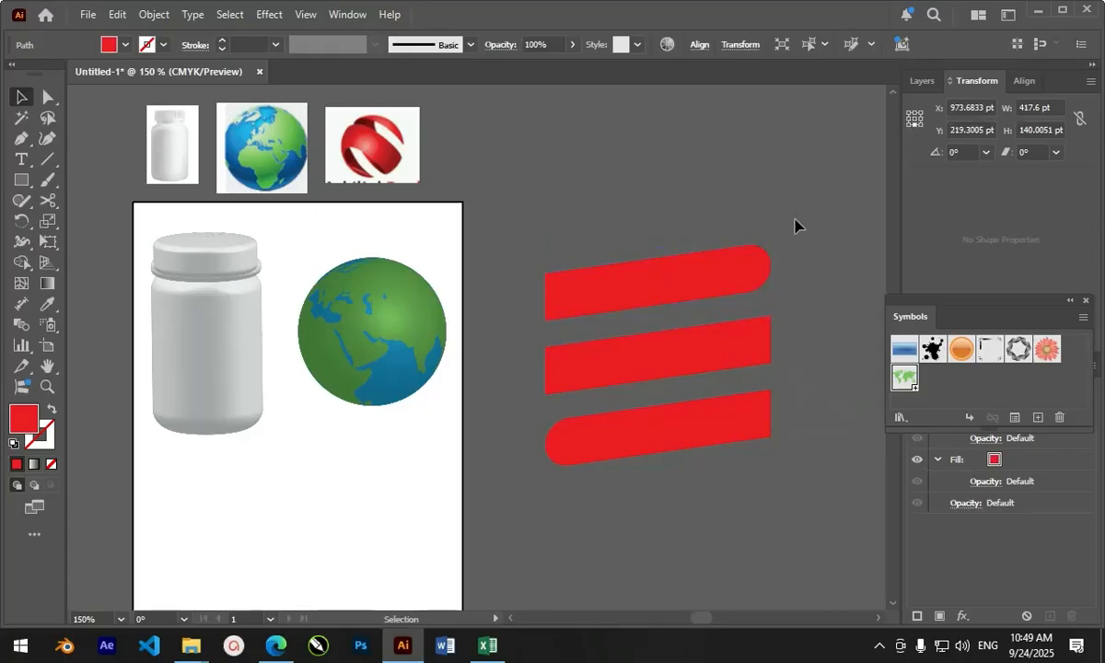
# - Create a new symbol from the three slanted red bars and delete their artwork from the canvas
pyautogui.click(693, 358)
pyautogui.moveTo(692, 358); pyautogui.dragTo(885, 360)
pyautogui.click(434, 468)
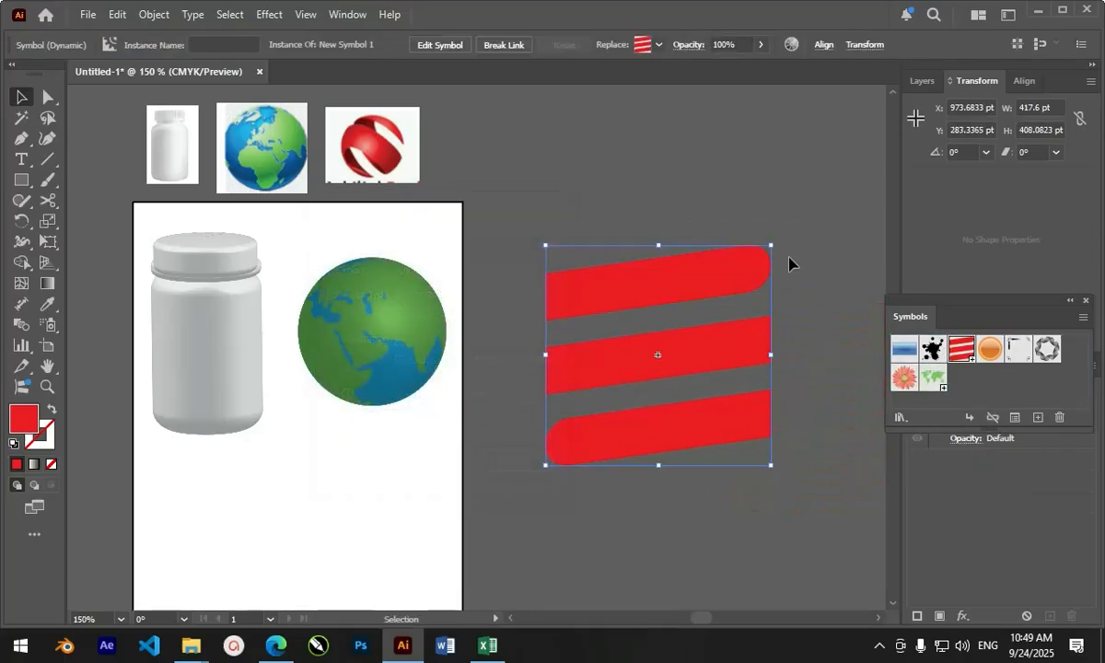
pyautogui.click(789, 262)
pyautogui.click(763, 271)
pyautogui.press('Delete')
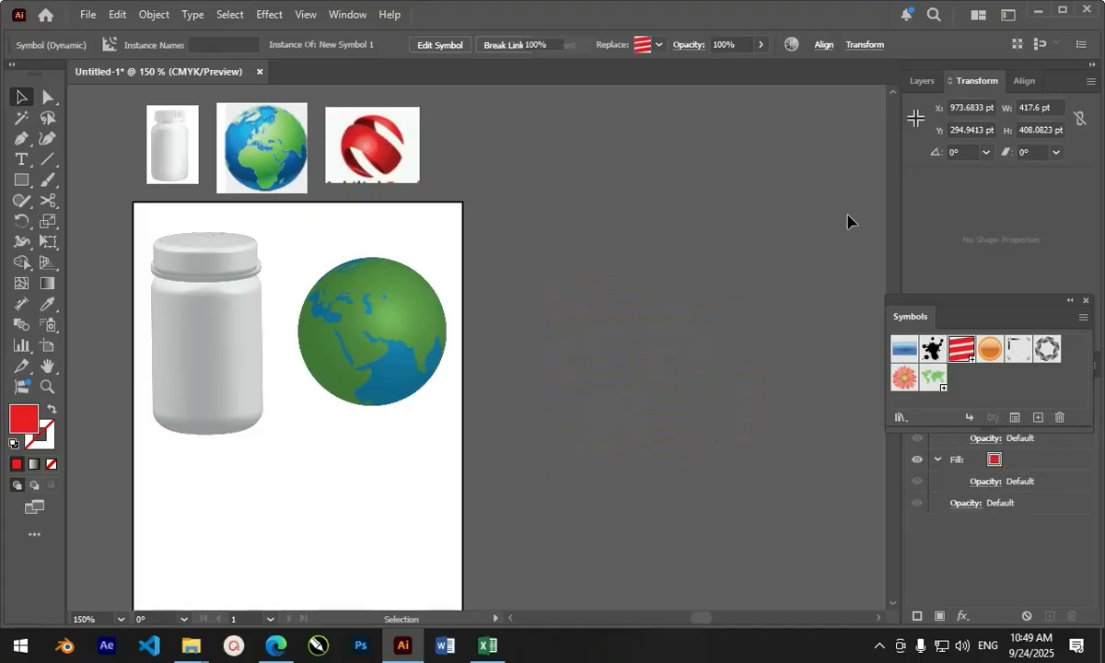
# - Place a test instance of the red bars symbol beside the artboard and delete it
pyautogui.moveTo(964, 354); pyautogui.dragTo(659, 309)
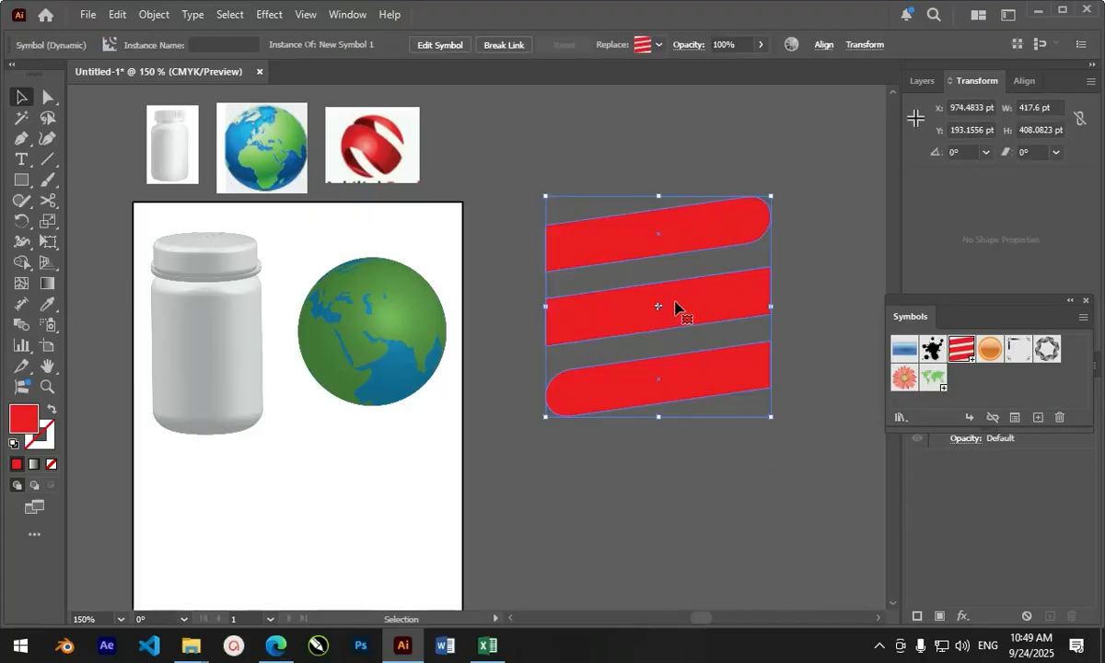
pyautogui.click(819, 234)
pyautogui.moveTo(711, 233); pyautogui.dragTo(748, 217)
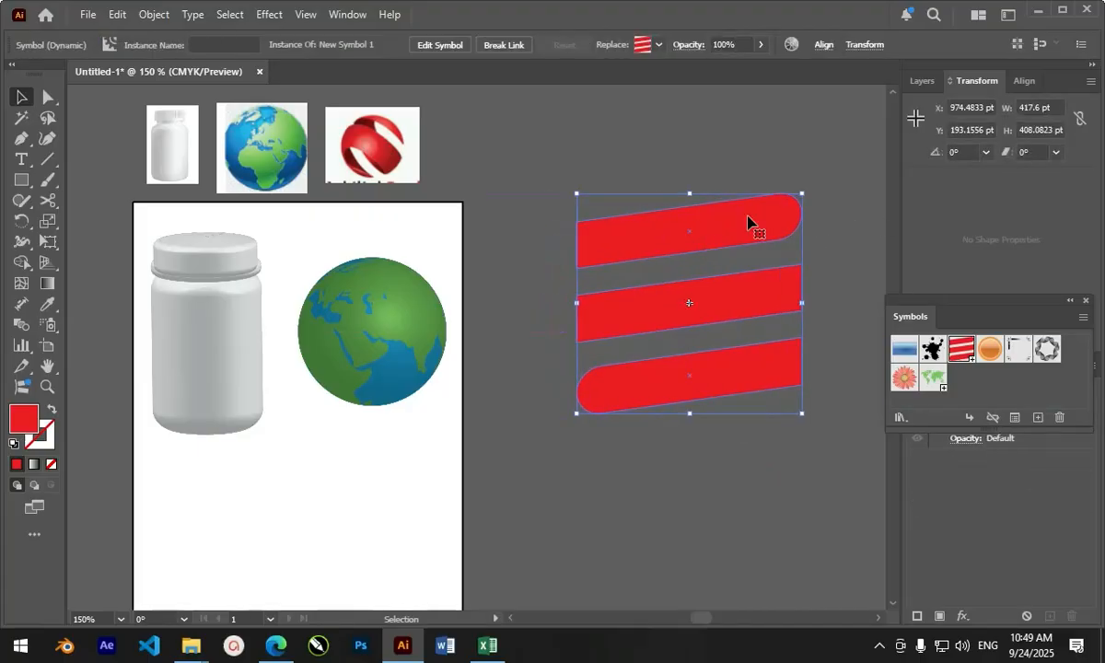
pyautogui.press('Delete')
# - Draw a circle about 506 pt in diameter beside the artboard and fill it with cyan blue
pyautogui.scroll(-2, 563, 229)
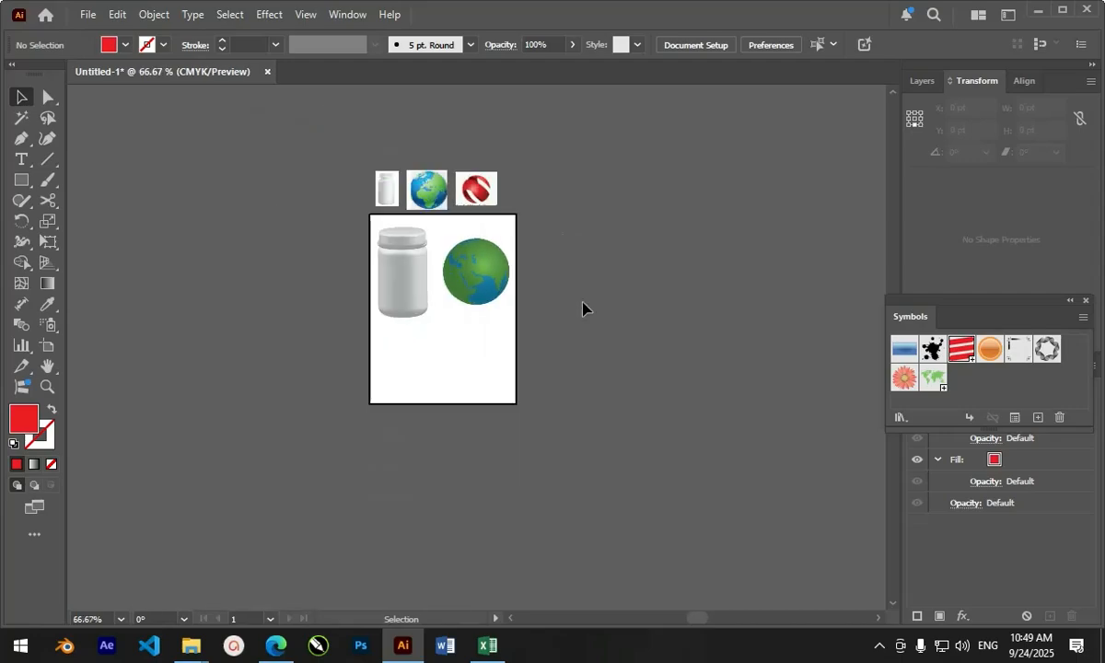
pyautogui.scroll(1, 585, 309)
pyautogui.moveTo(18, 189); pyautogui.dragTo(70, 219)
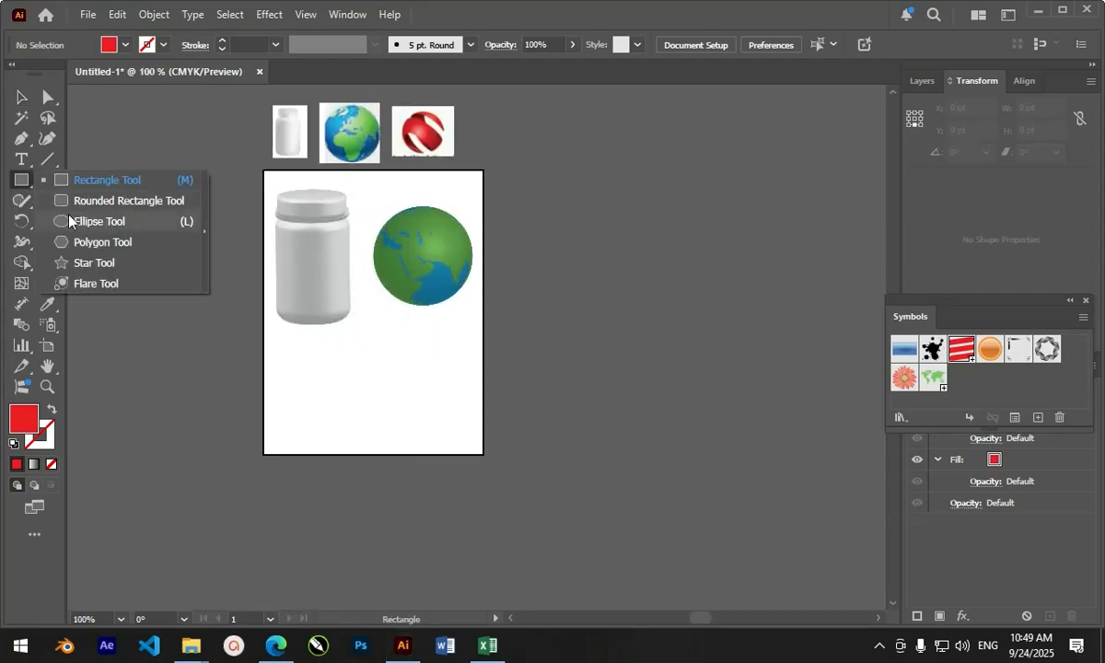
pyautogui.moveTo(576, 210); pyautogui.dragTo(696, 366)
pyautogui.click(126, 46)
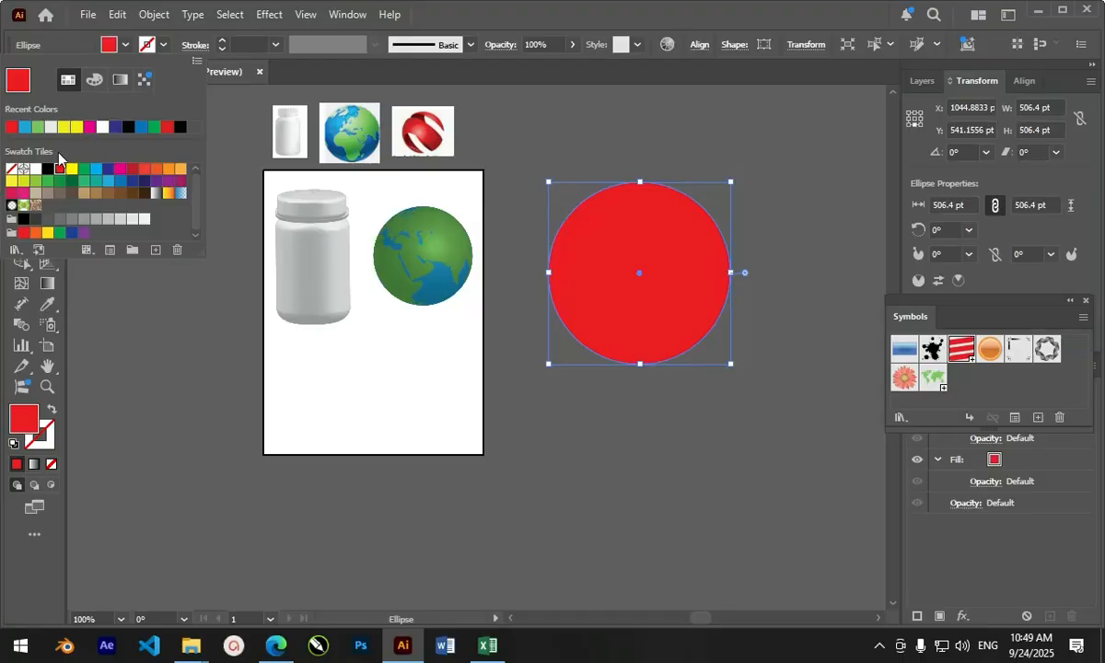
pyautogui.click(97, 173)
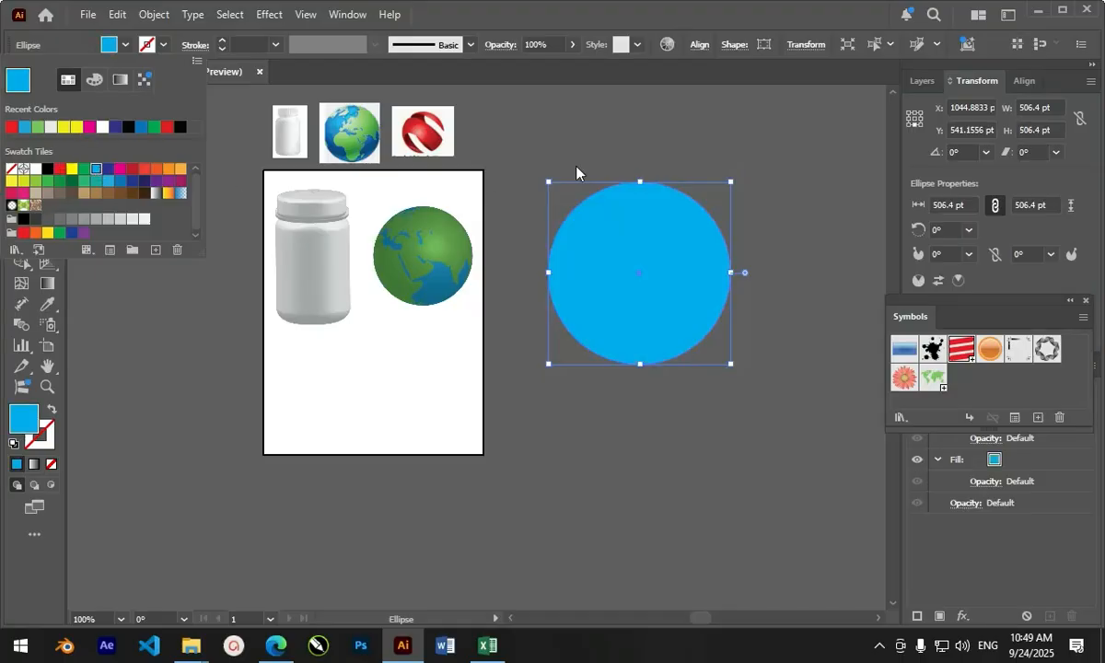
# - Cut the blue circle at its upper and lower anchor points with Scissors and delete the left half
pyautogui.press('c')
pyautogui.click(639, 184)
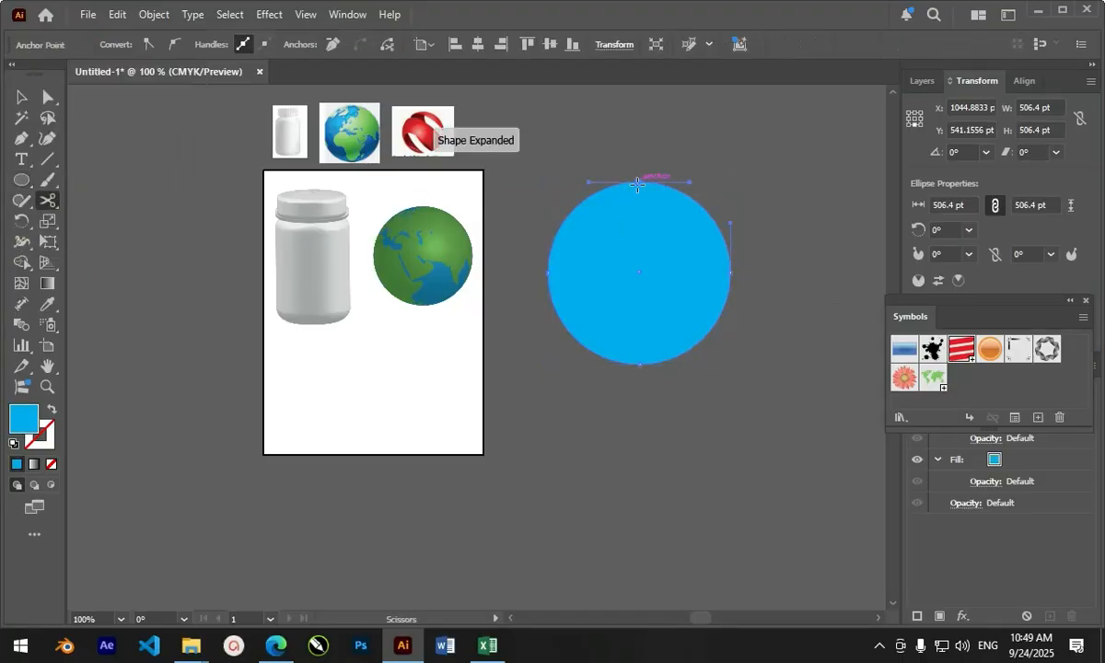
pyautogui.click(640, 364)
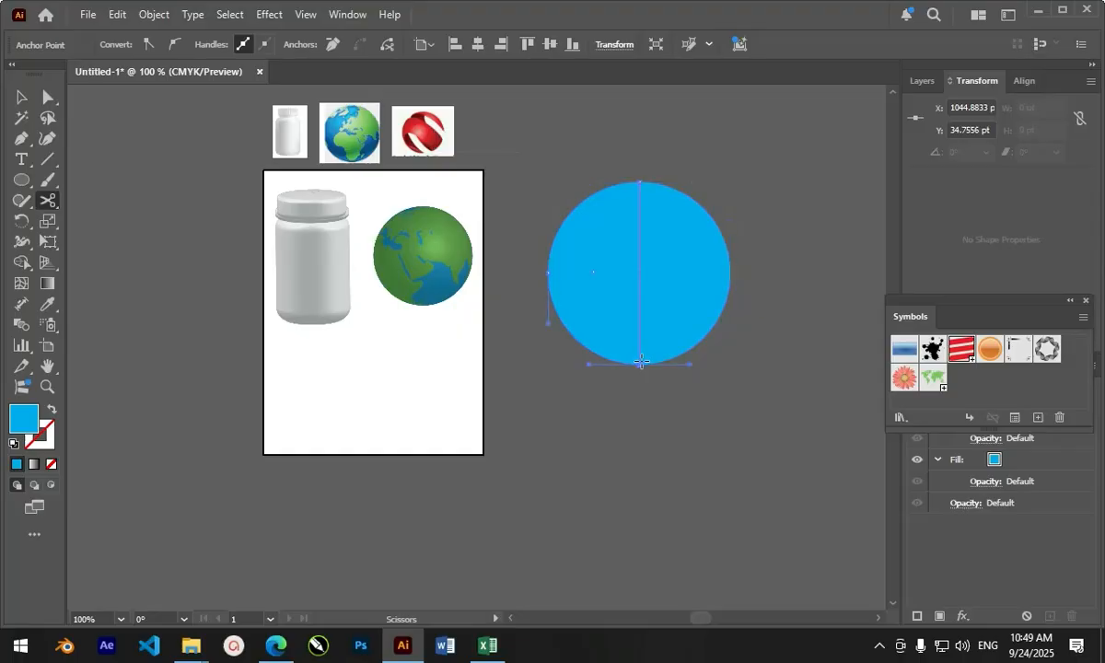
pyautogui.press('v')
pyautogui.moveTo(579, 303); pyautogui.dragTo(530, 296)
pyautogui.press('Delete')
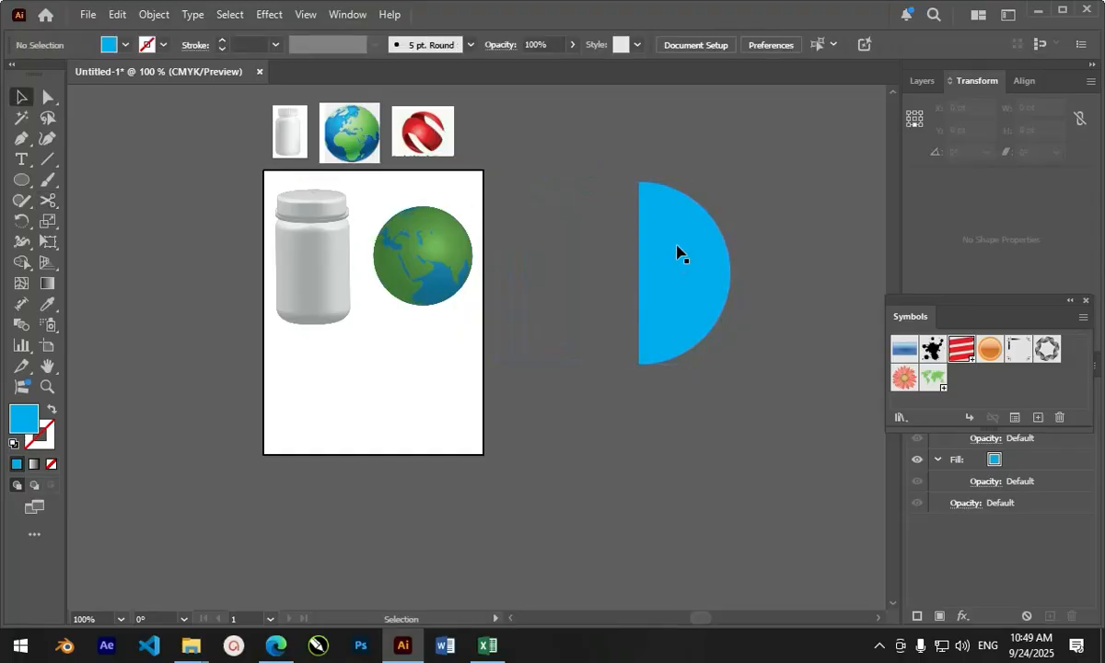
# - Apply the classic 3D Revolve effect to the half circle, turning it 360° around its left edge with plastic shading
pyautogui.click(673, 251)
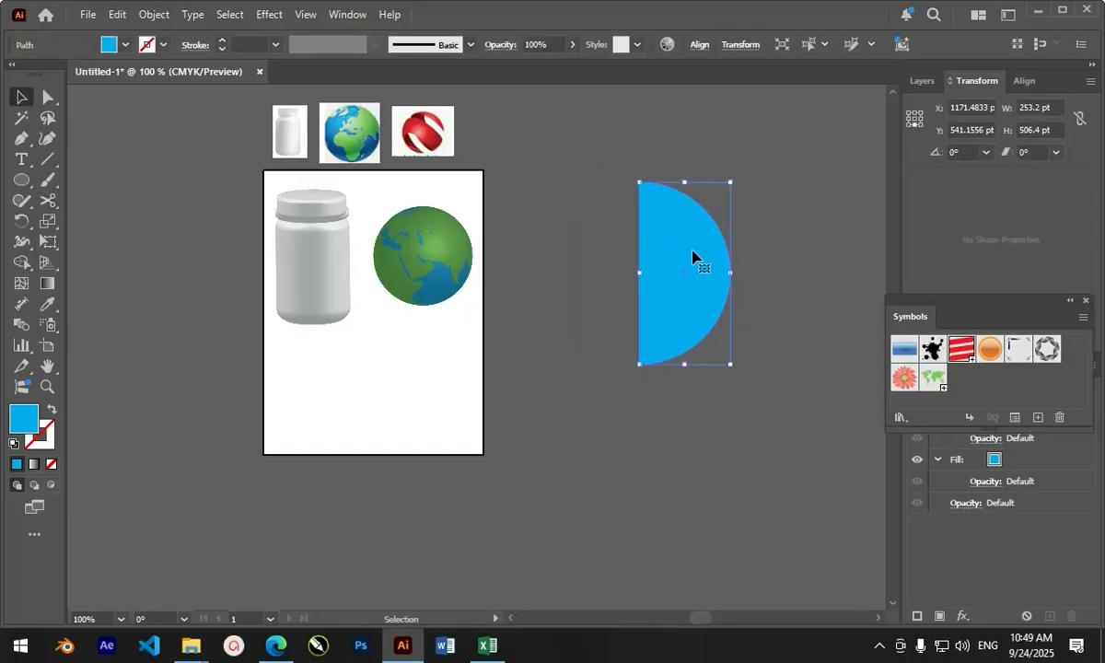
pyautogui.click(267, 15)
pyautogui.moveTo(278, 113)
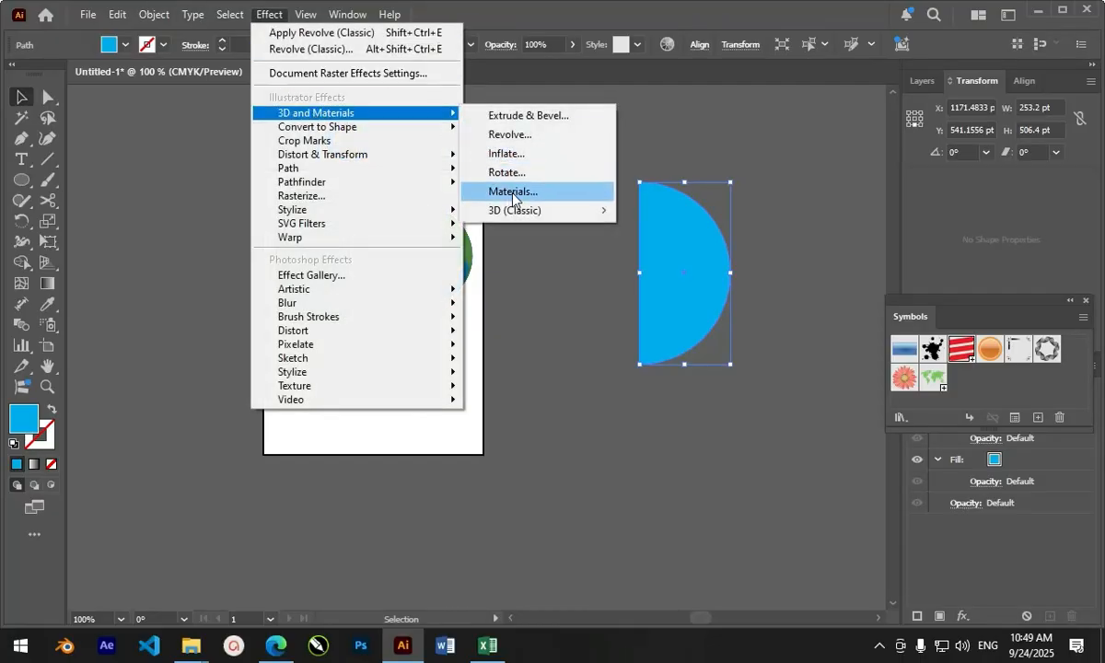
pyautogui.moveTo(528, 211)
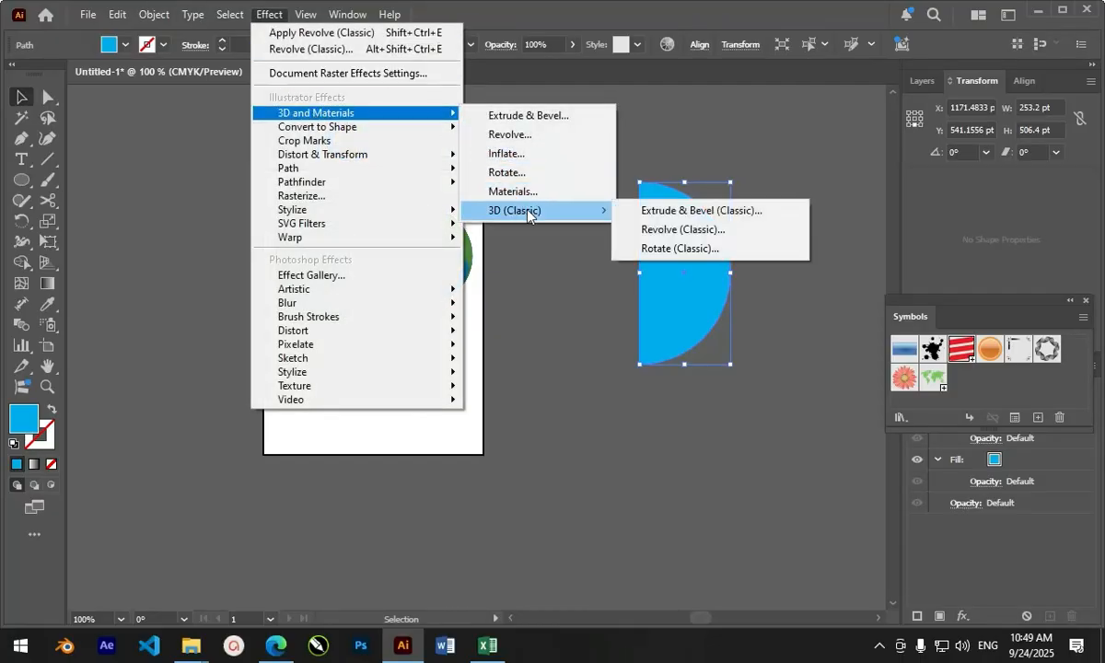
pyautogui.click(679, 239)
pyautogui.moveTo(501, 32); pyautogui.dragTo(294, 23)
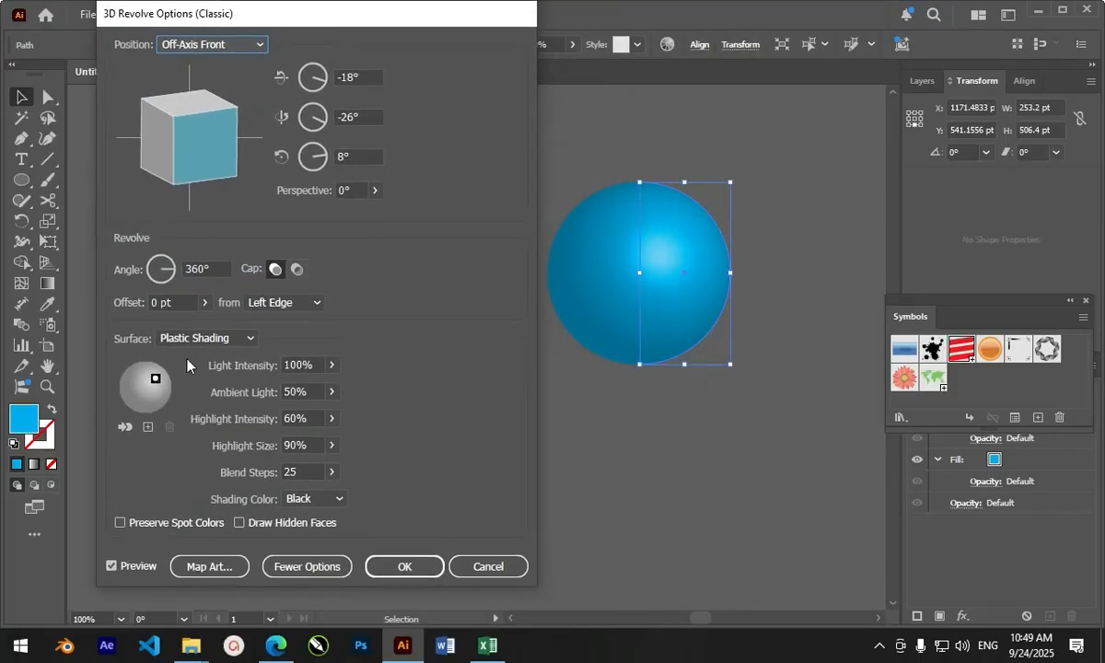
# - Map New Symbol 1 onto the sphere's surface and stretch it to cover the whole mapping grid
pyautogui.click(195, 566)
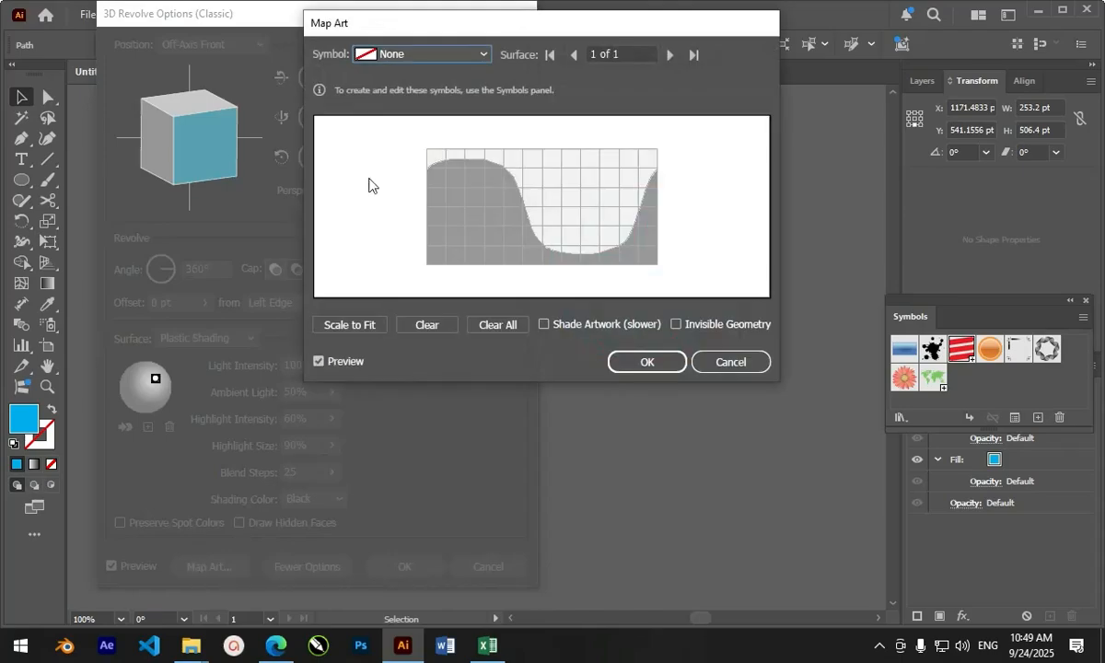
pyautogui.click(458, 56)
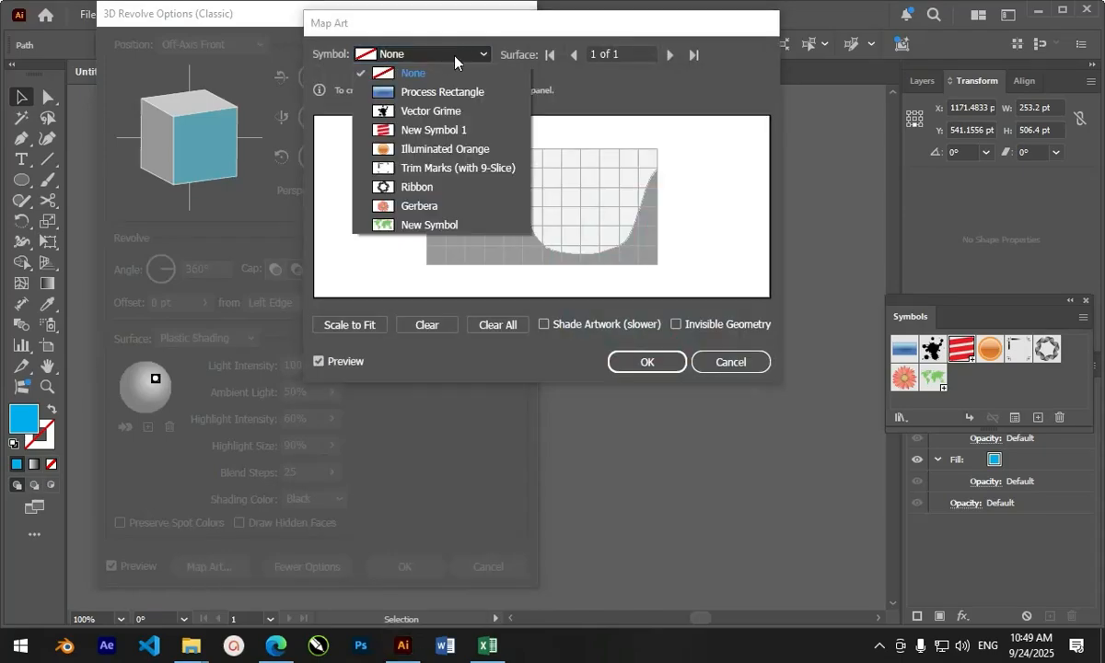
pyautogui.click(405, 132)
pyautogui.moveTo(514, 208); pyautogui.dragTo(427, 207)
pyautogui.moveTo(574, 210); pyautogui.dragTo(661, 210)
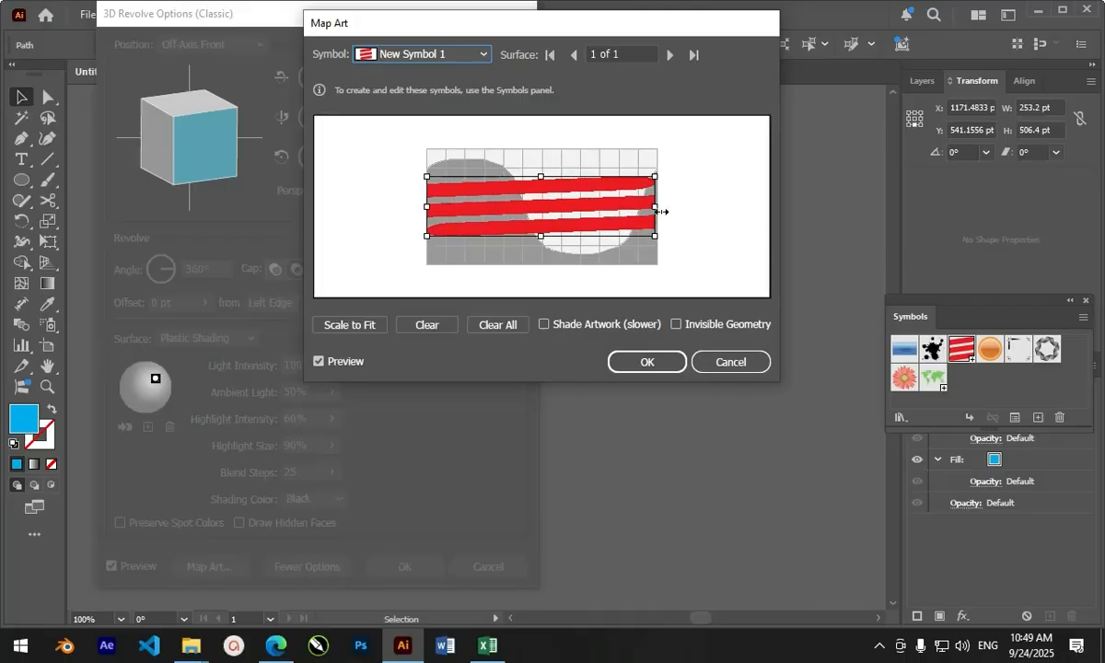
pyautogui.moveTo(547, 177); pyautogui.dragTo(544, 149)
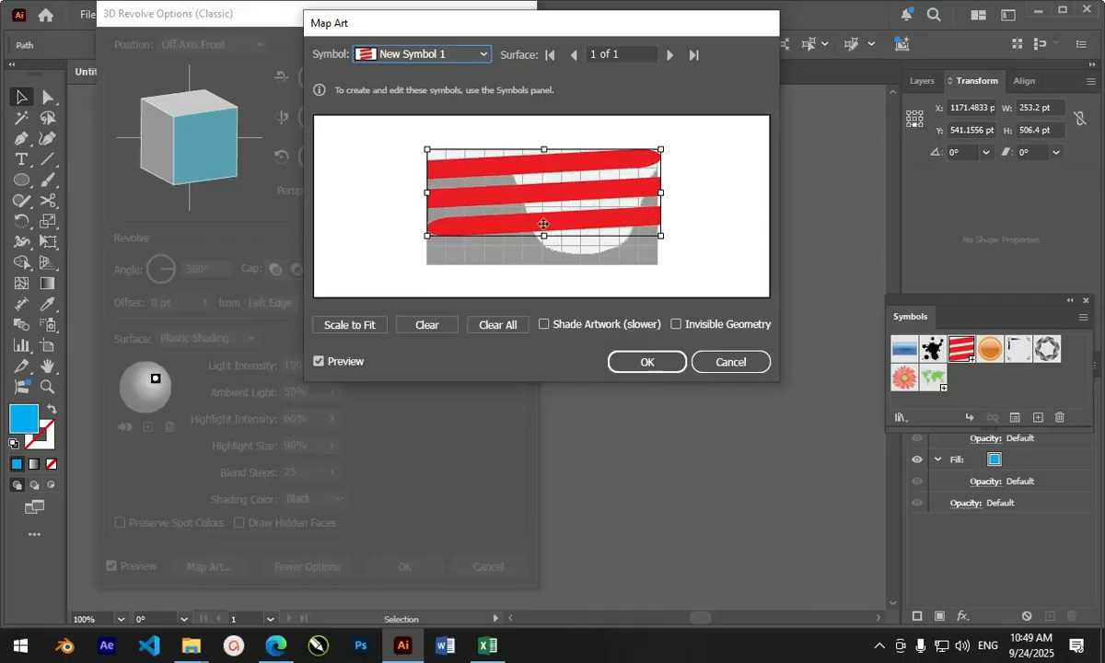
pyautogui.moveTo(547, 238); pyautogui.dragTo(544, 267)
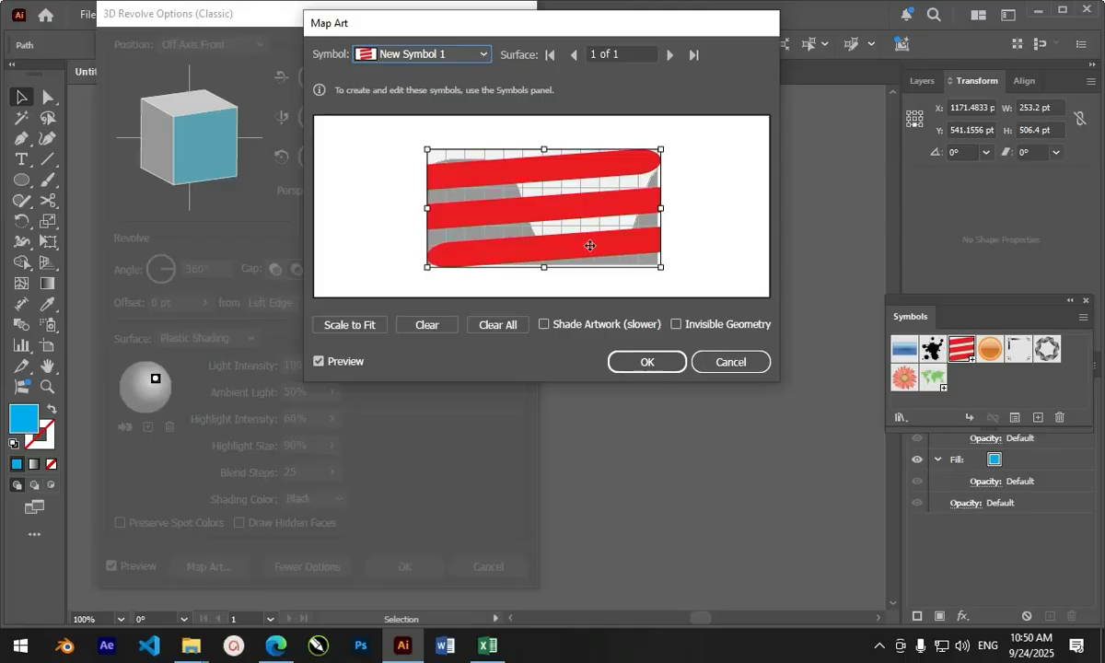
# - Shade the mapped artwork and make the sphere's own geometry invisible, accepting the Map Art settings
pyautogui.moveTo(583, 28); pyautogui.dragTo(982, 131)
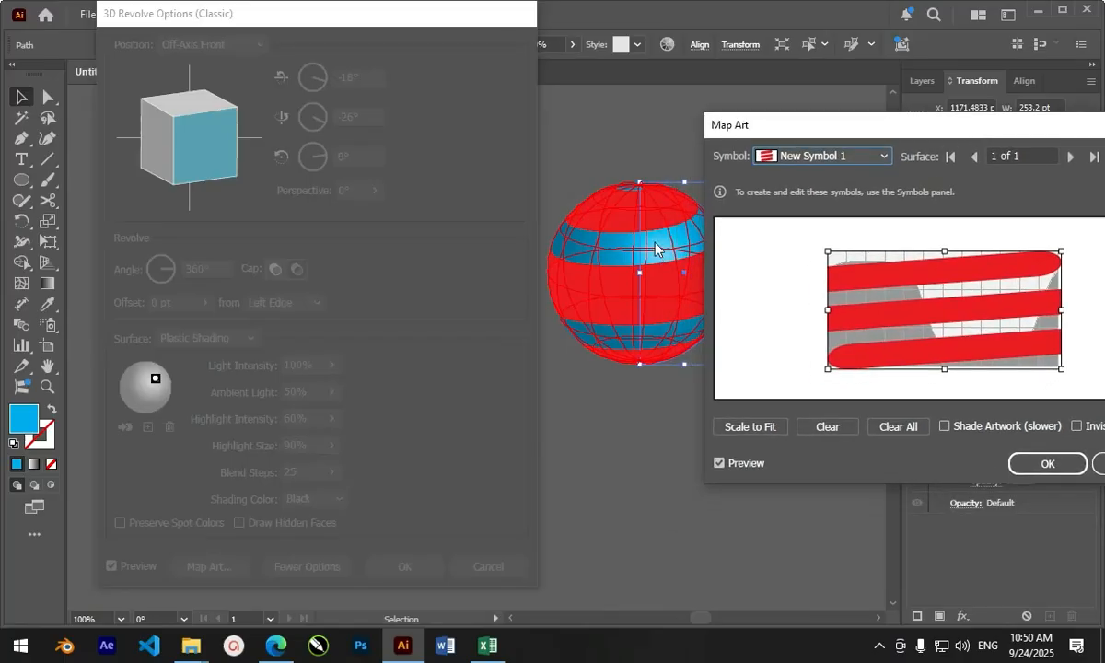
pyautogui.click(945, 426)
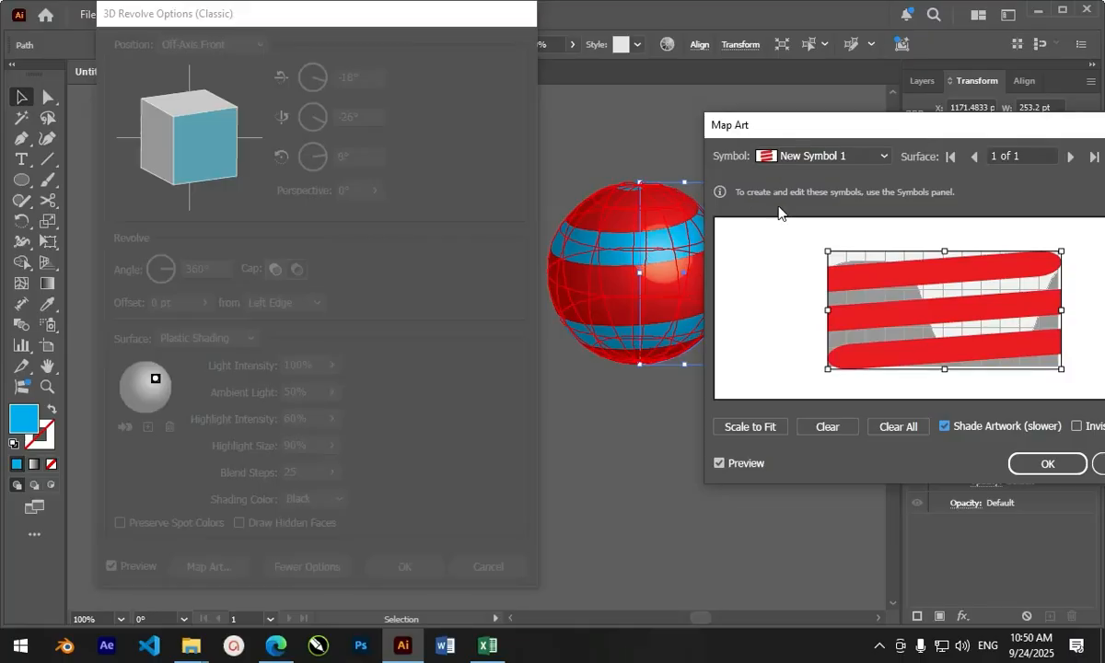
pyautogui.moveTo(891, 129); pyautogui.dragTo(771, 74)
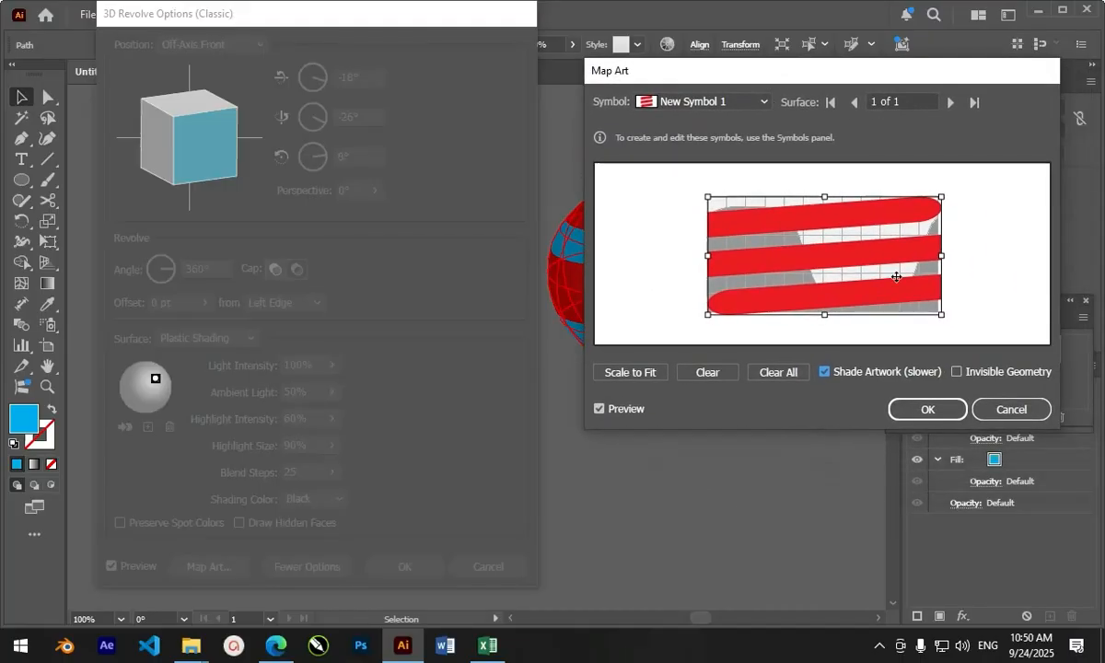
pyautogui.click(957, 372)
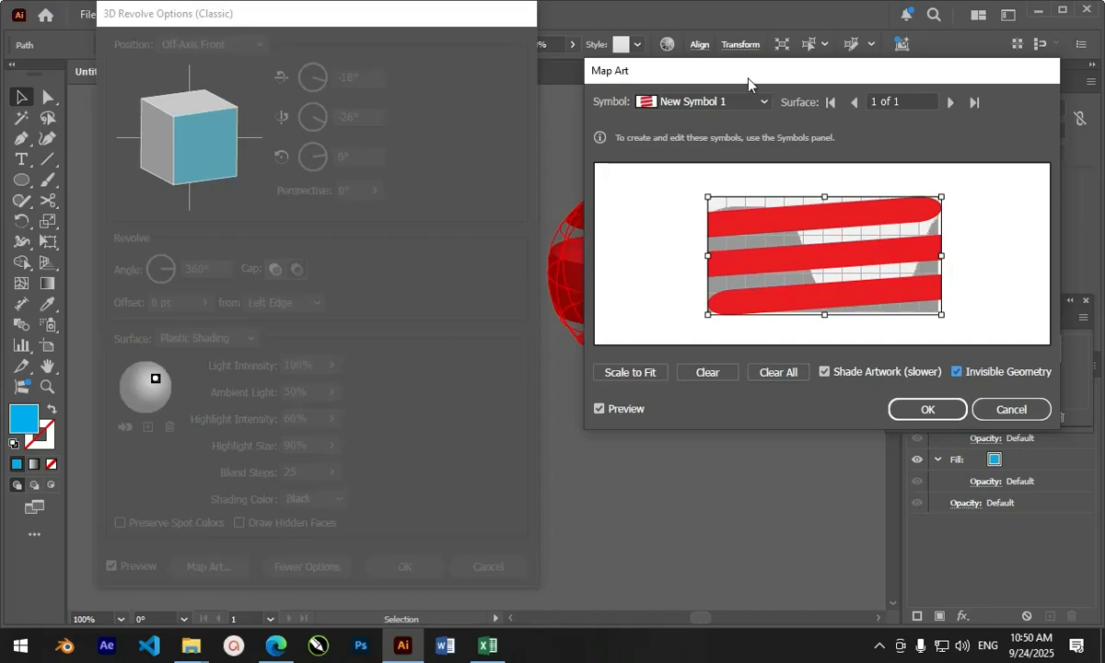
pyautogui.moveTo(743, 77); pyautogui.dragTo(812, 92)
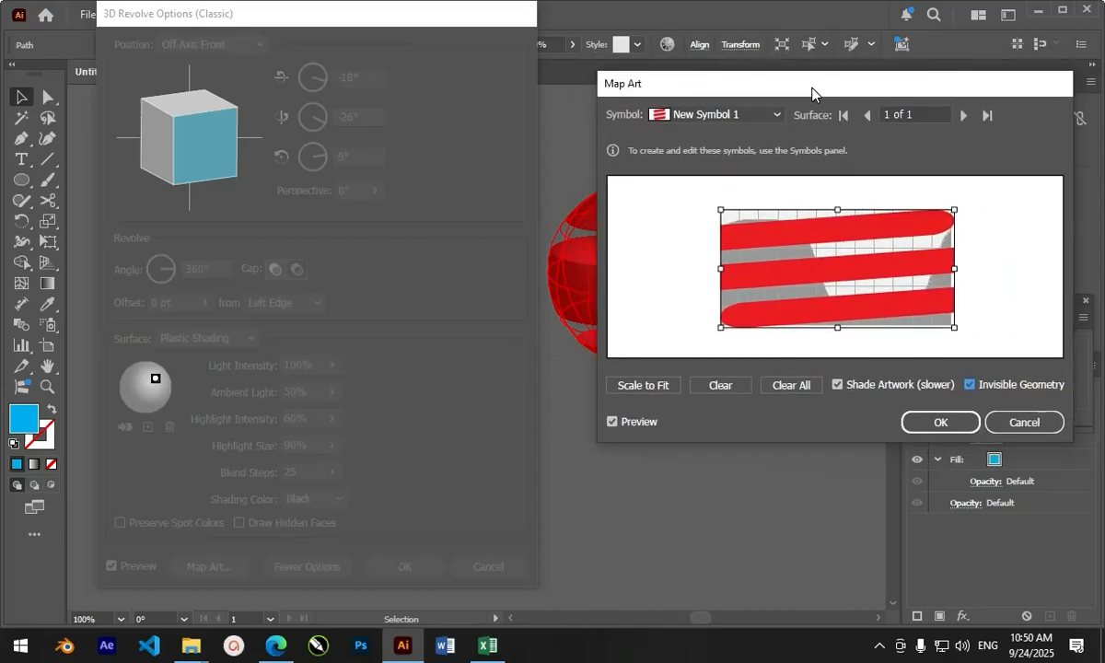
pyautogui.click(940, 423)
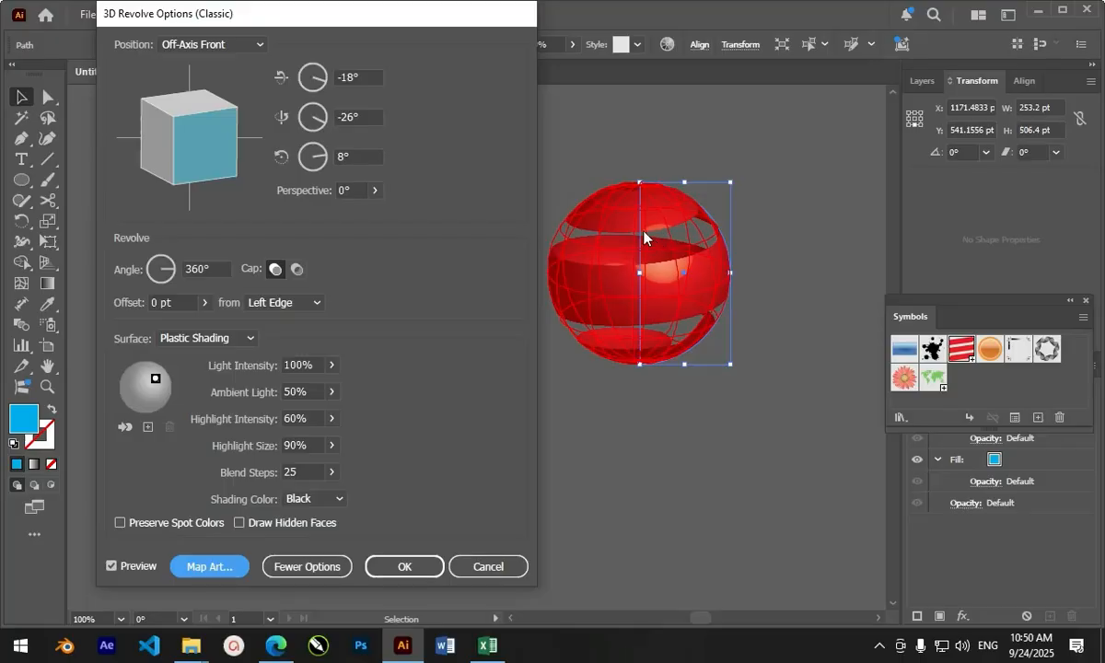
# - Rotate the ribbon sphere to a custom orientation of -19°, 34° and -11°
pyautogui.moveTo(442, 16); pyautogui.dragTo(287, 34)
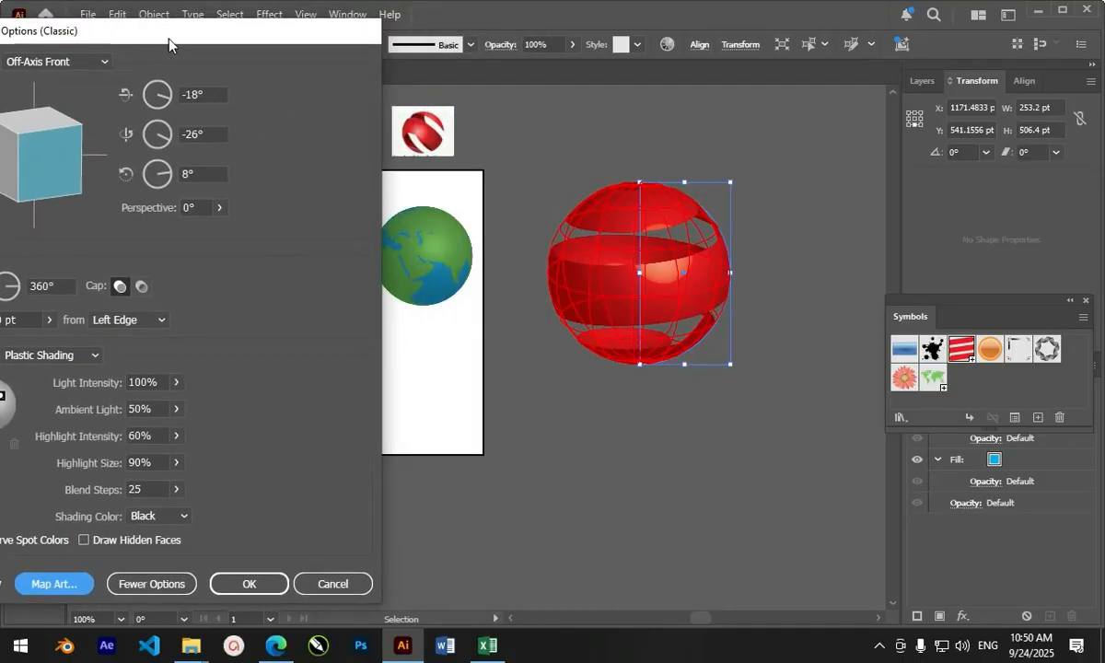
pyautogui.moveTo(169, 40); pyautogui.dragTo(325, 58)
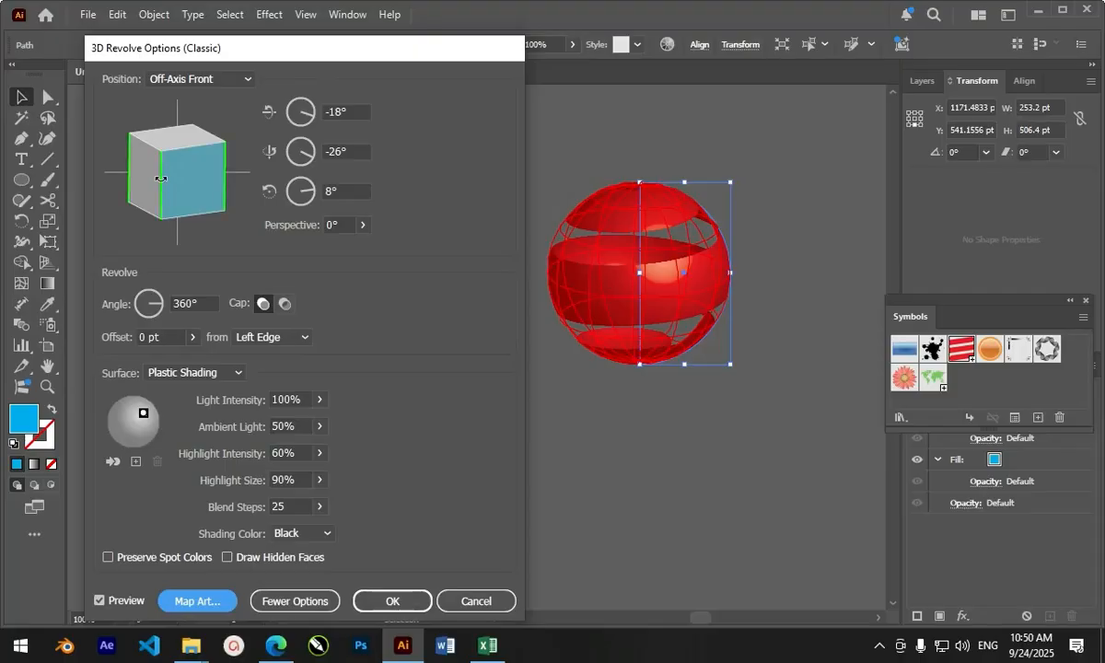
pyautogui.moveTo(160, 179); pyautogui.dragTo(228, 162)
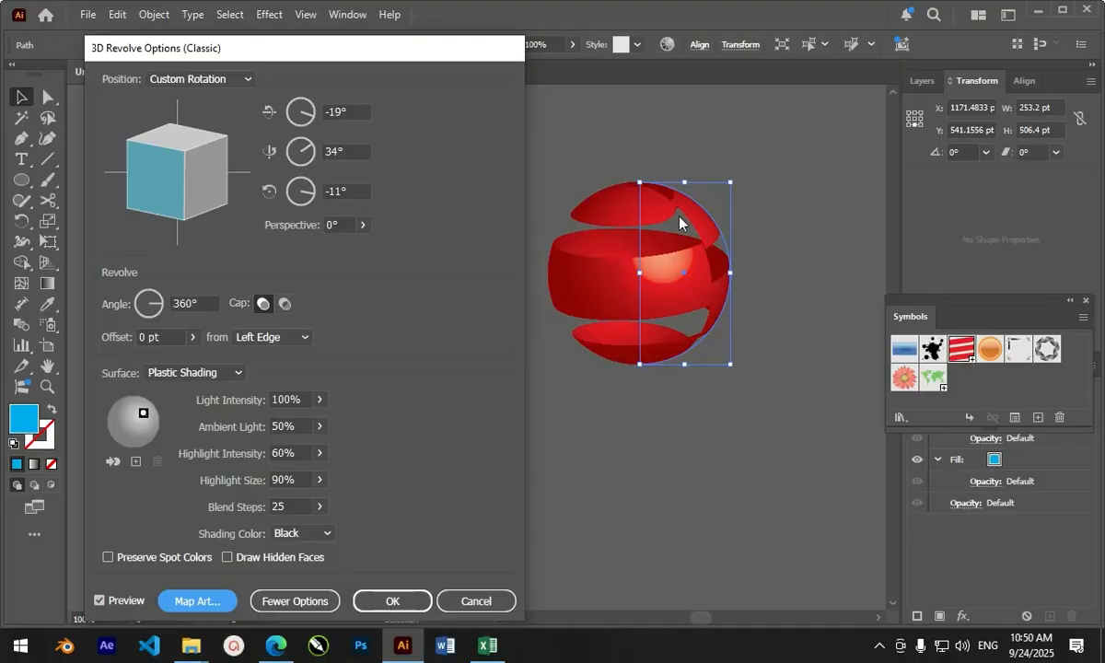
# - Tilt the mapped red bars slightly counterclockwise on the surface in Map Art and accept the mapping
pyautogui.click(205, 605)
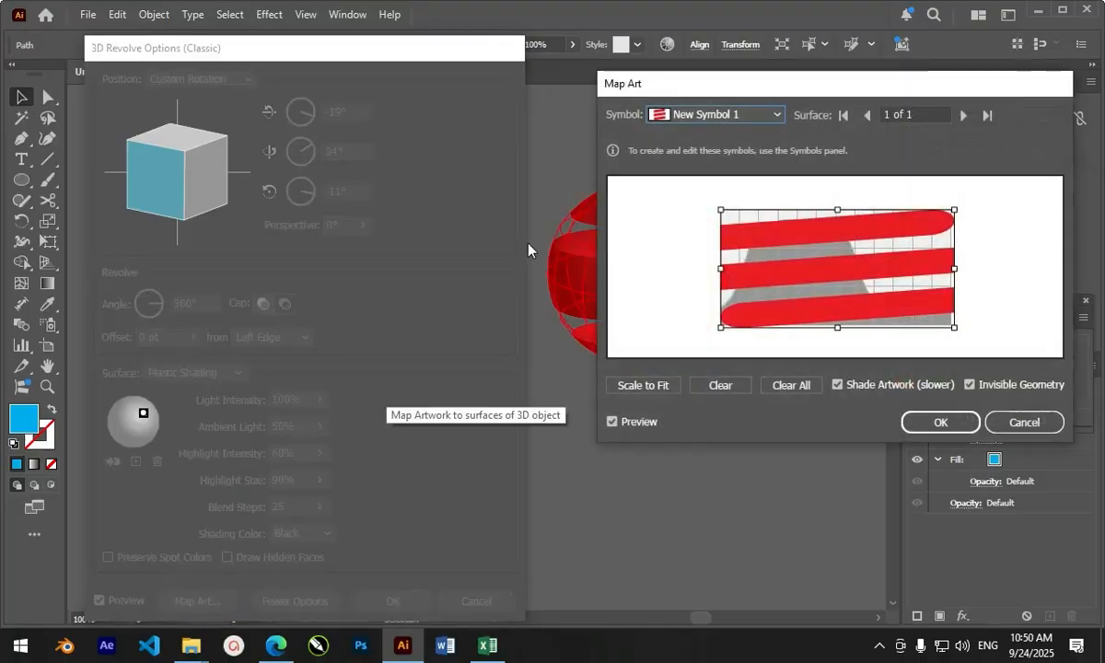
pyautogui.moveTo(821, 89); pyautogui.dragTo(251, 58)
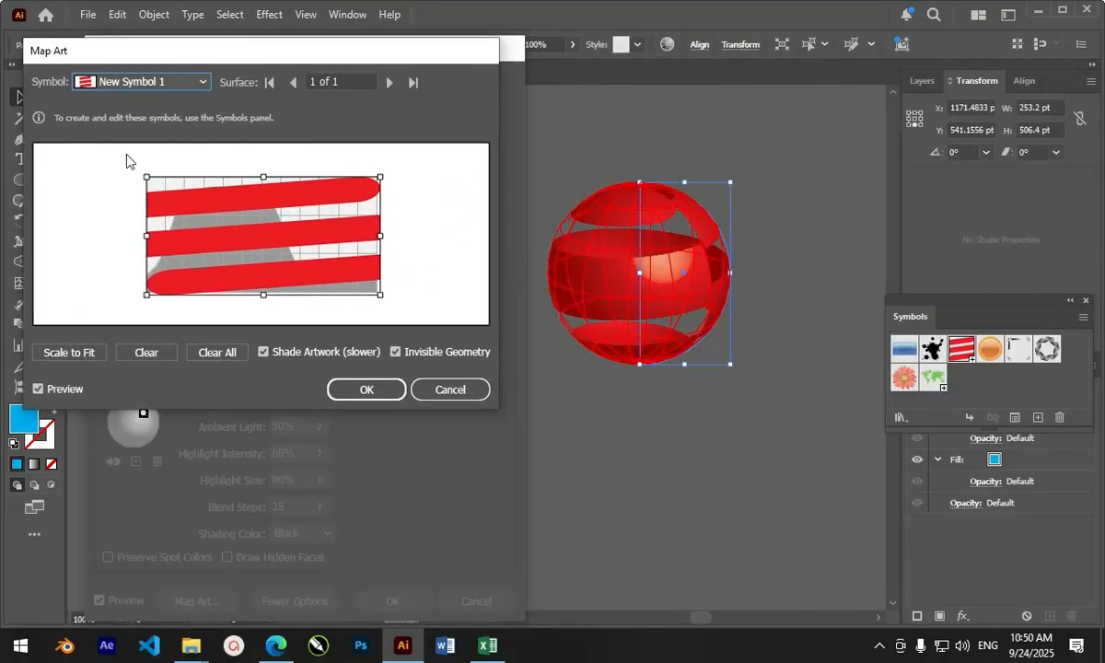
pyautogui.moveTo(142, 172); pyautogui.dragTo(137, 183)
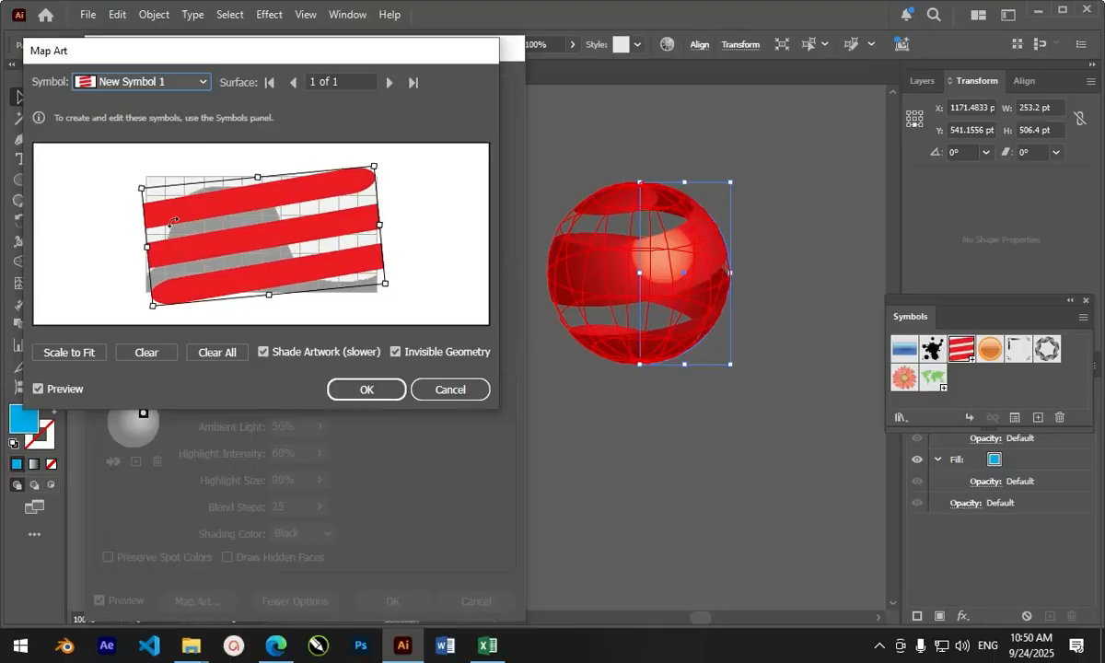
pyautogui.click(371, 396)
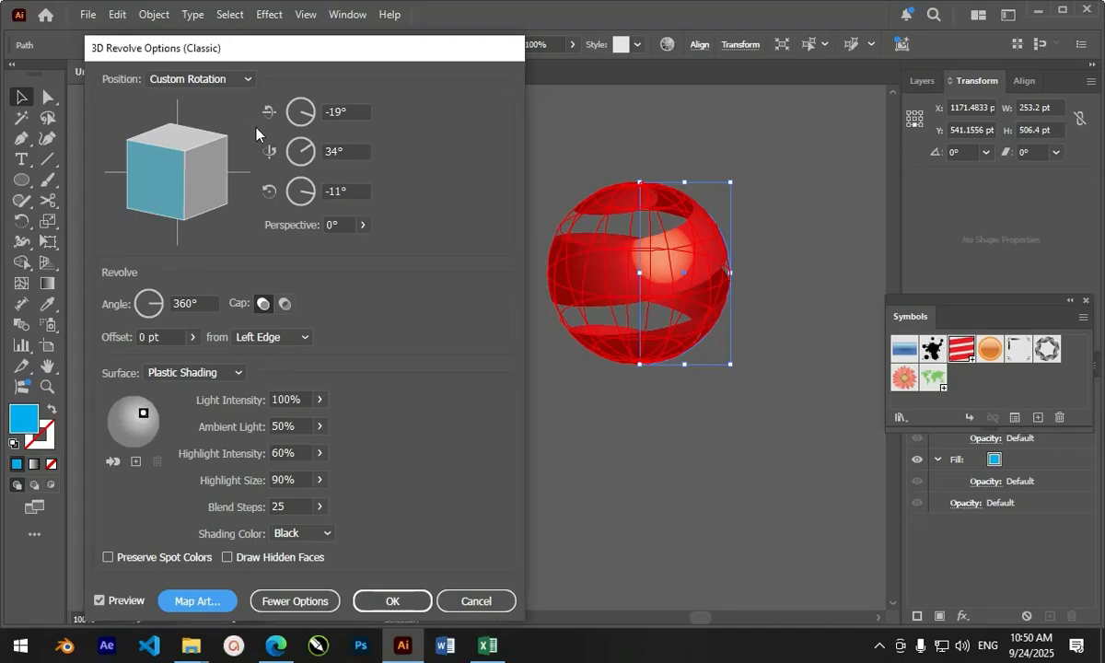
# - Rotate the ribbon sphere to -57°, -68° and -178° so its bands run diagonally, and apply the Revolve effect
pyautogui.moveTo(184, 171); pyautogui.dragTo(124, 179)
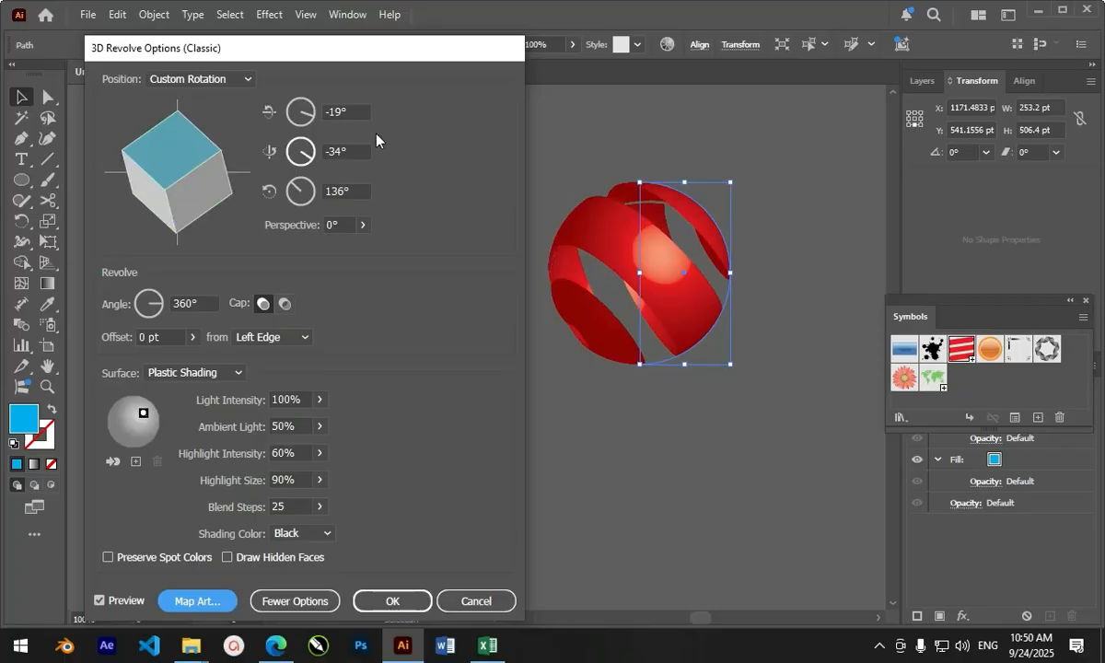
pyautogui.moveTo(222, 138); pyautogui.dragTo(189, 137)
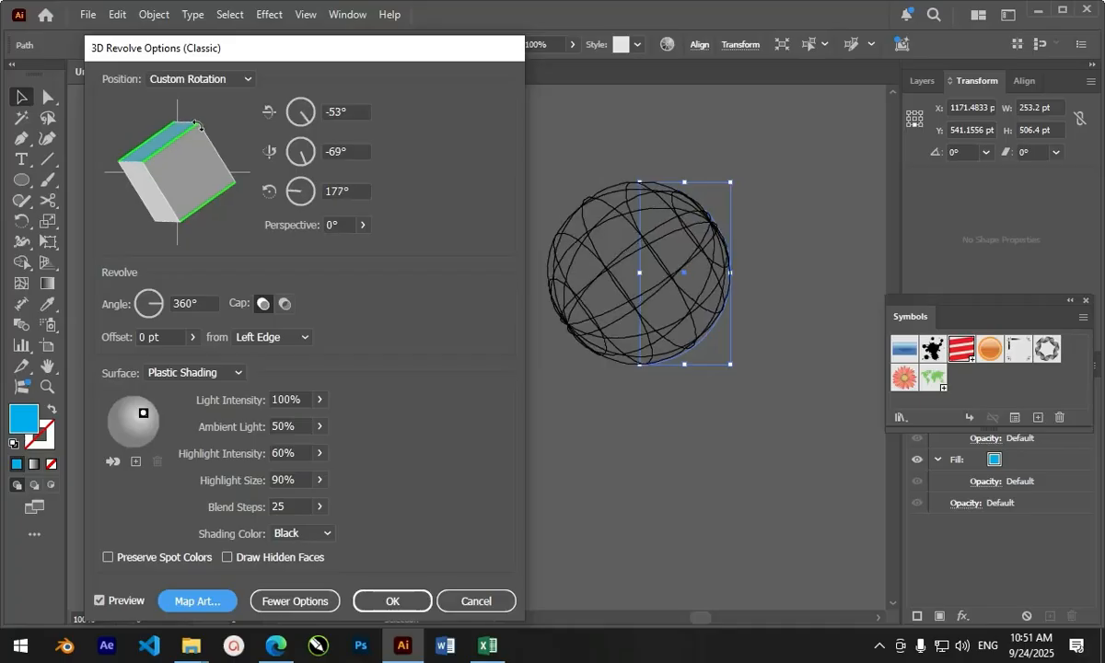
pyautogui.moveTo(146, 181); pyautogui.dragTo(164, 175)
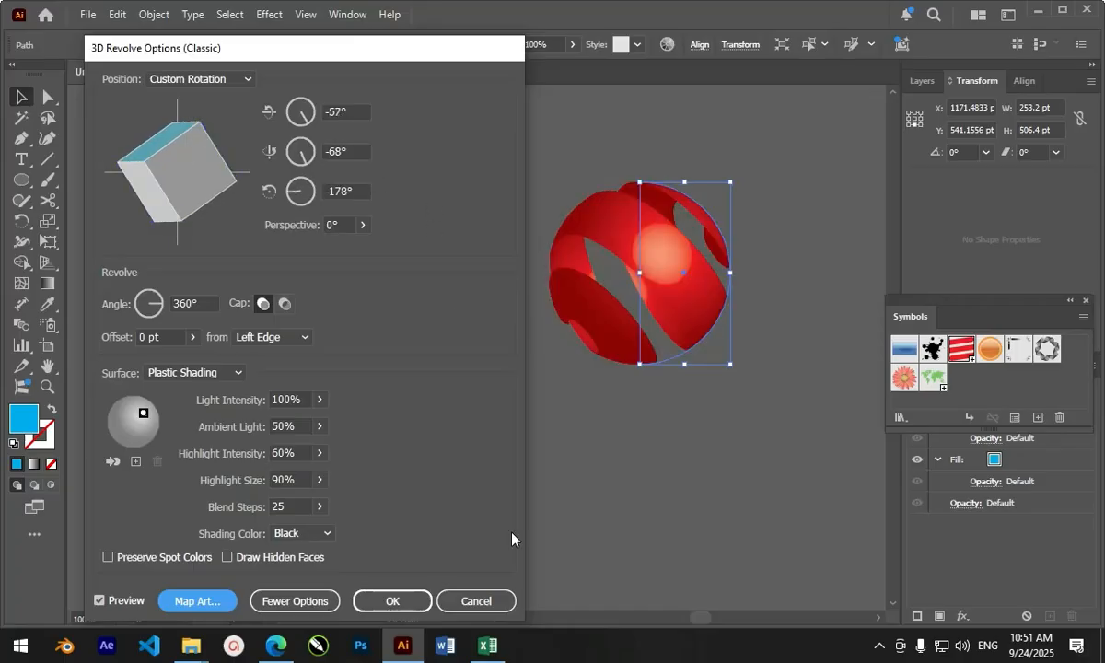
pyautogui.click(417, 600)
pyautogui.click(532, 178)
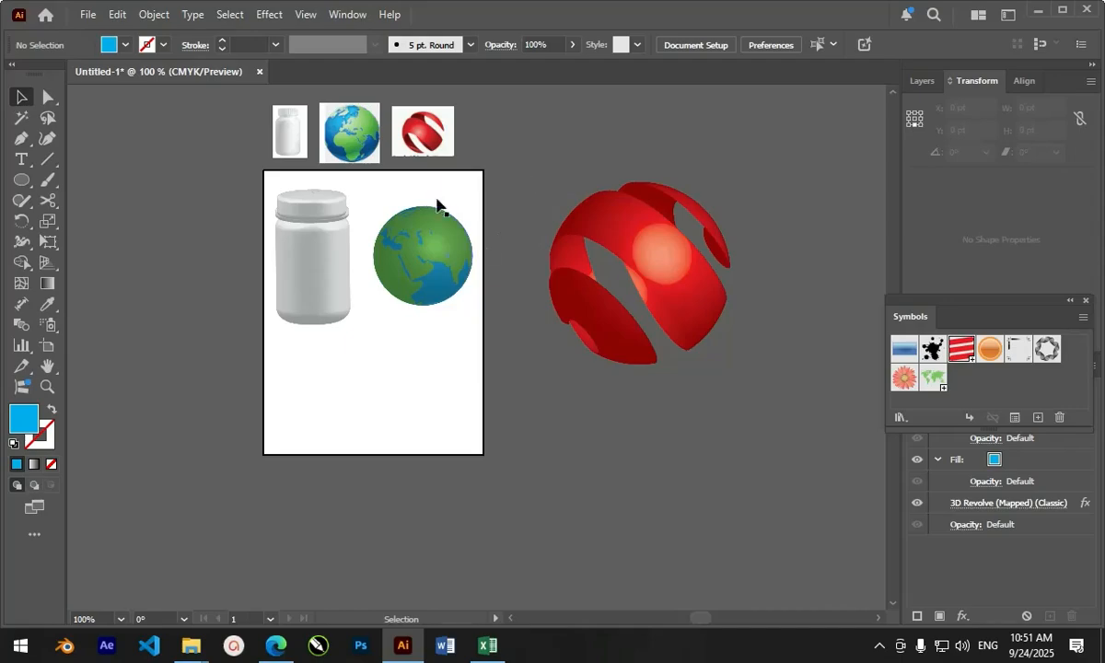
pyautogui.click(880, 650)
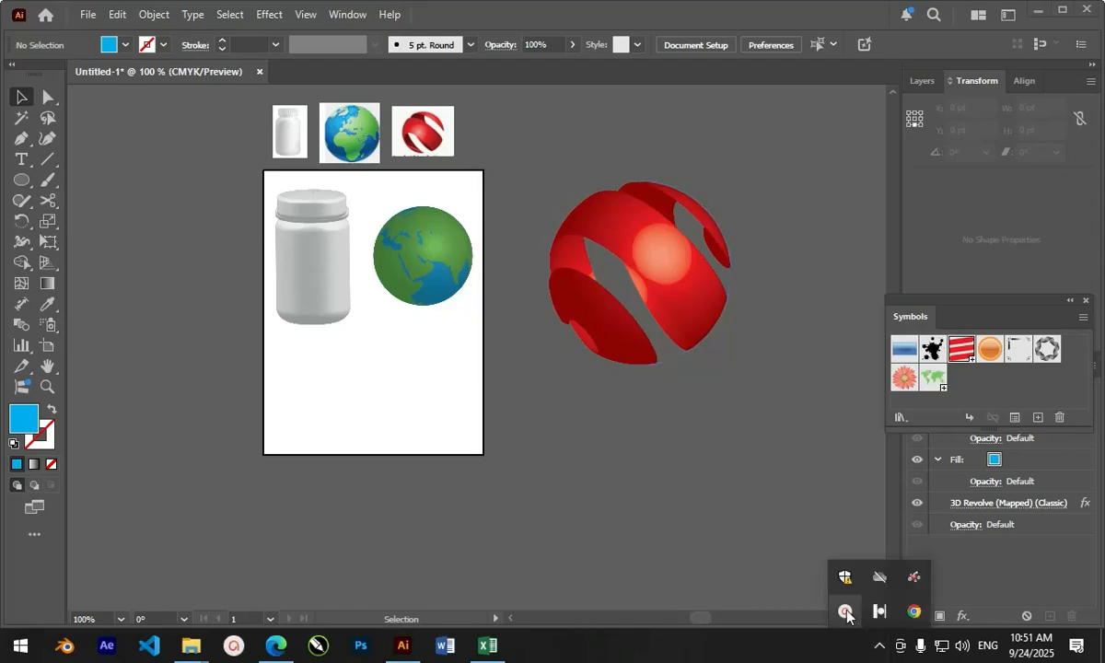